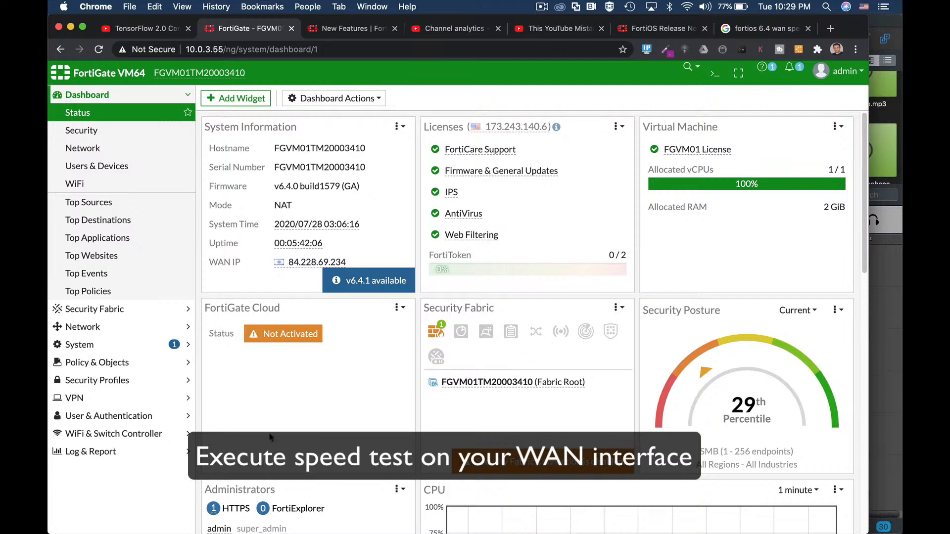
- Open the FortiGuard system page and review the license information and service definitions
click(120, 346)
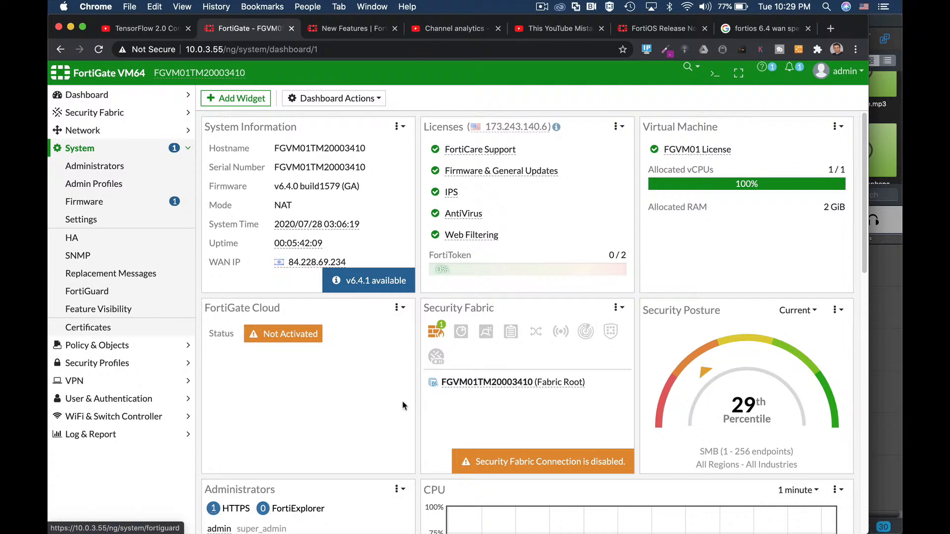
click(119, 292)
scroll(328, 352, down, 3)
scroll(326, 352, down, 2)
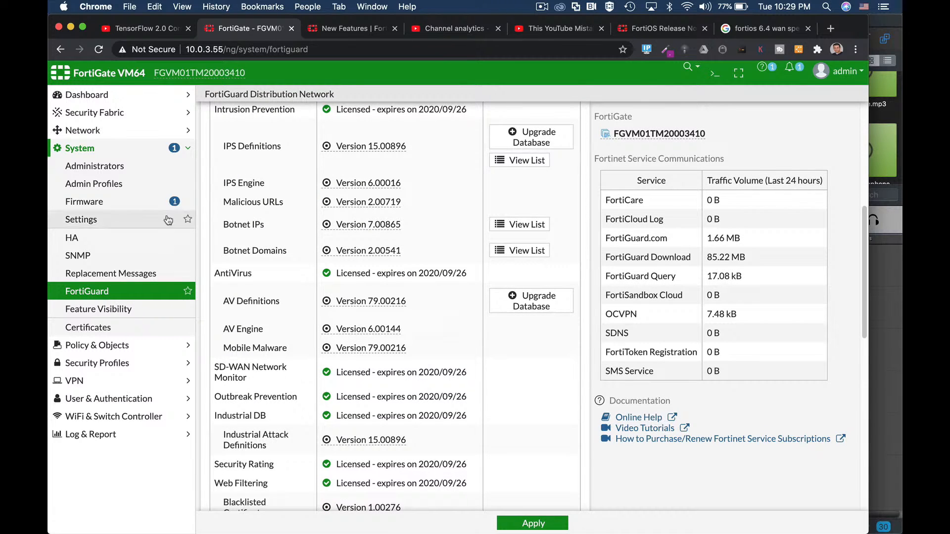
- Open the Wan (port1) physical interface for editing to view its settings and speed test option
click(115, 133)
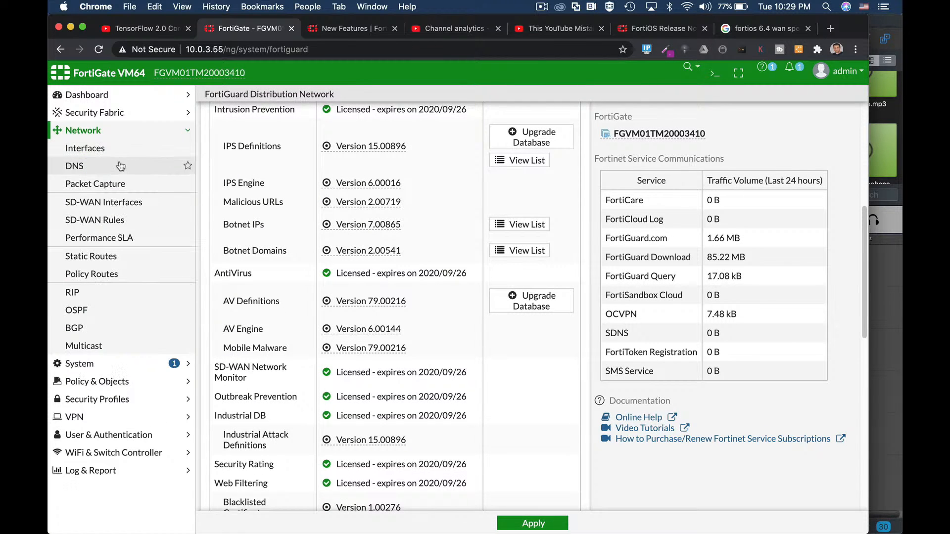
click(118, 148)
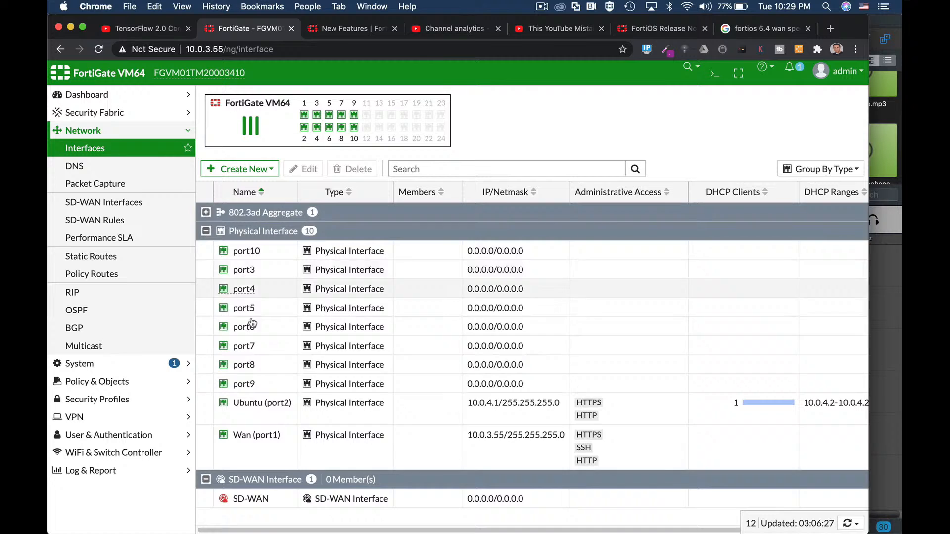
click(271, 435)
click(311, 170)
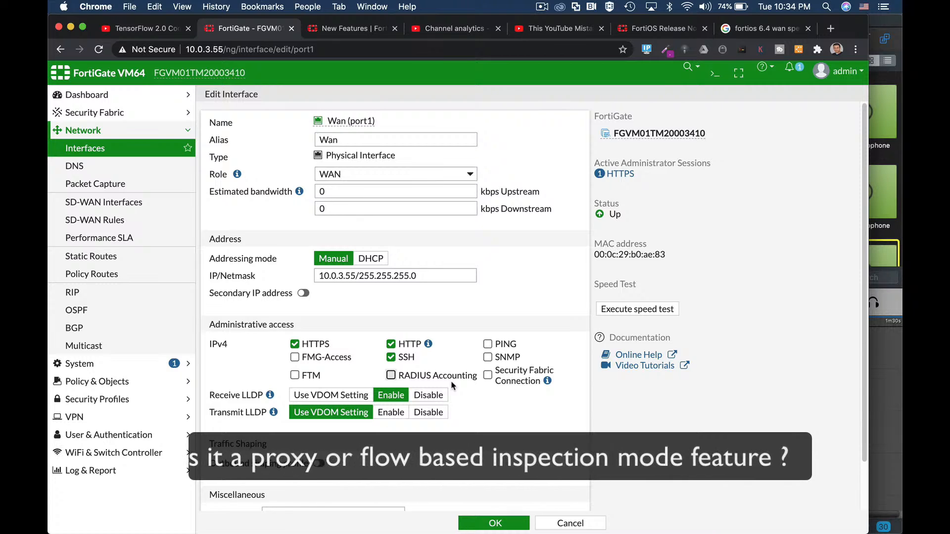
- Start a new AntiVirus security profile and switch its feature set to Proxy-based to compare the available options
click(119, 399)
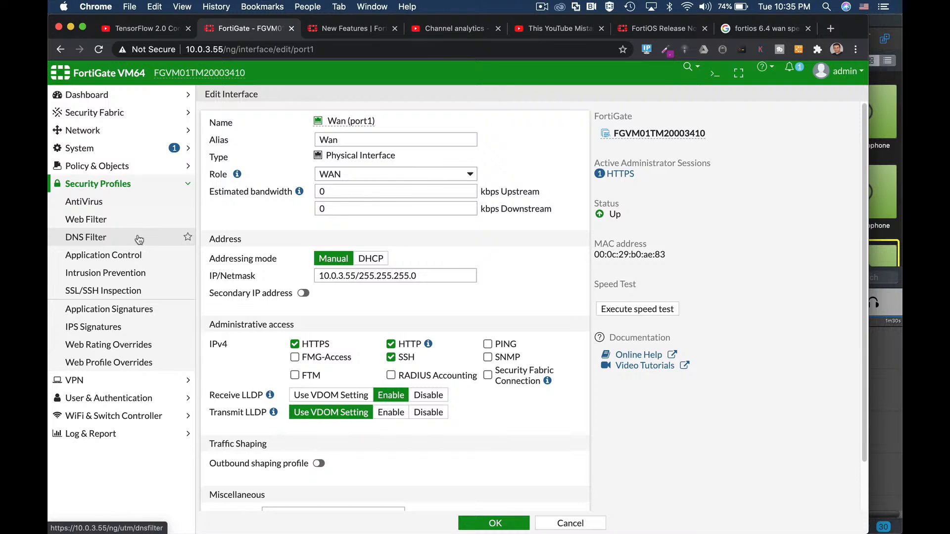
click(110, 210)
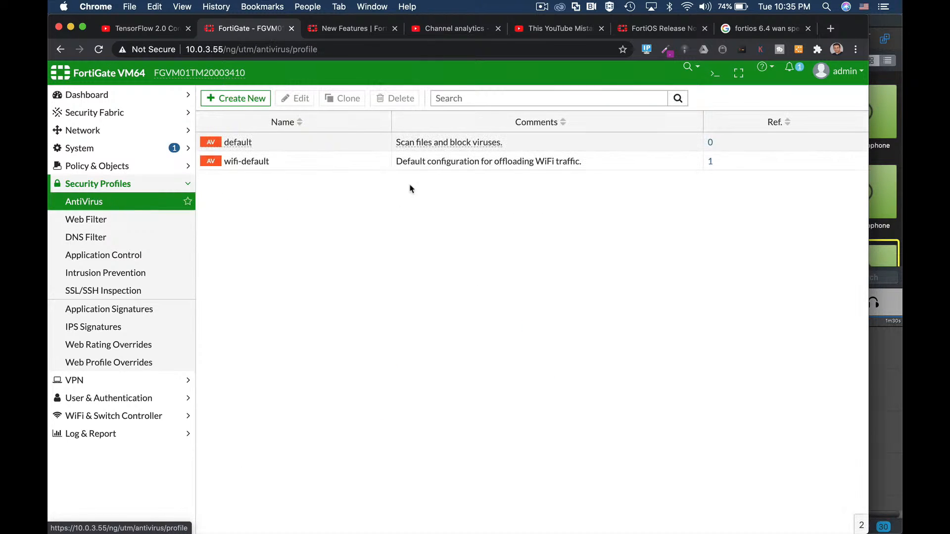
click(251, 101)
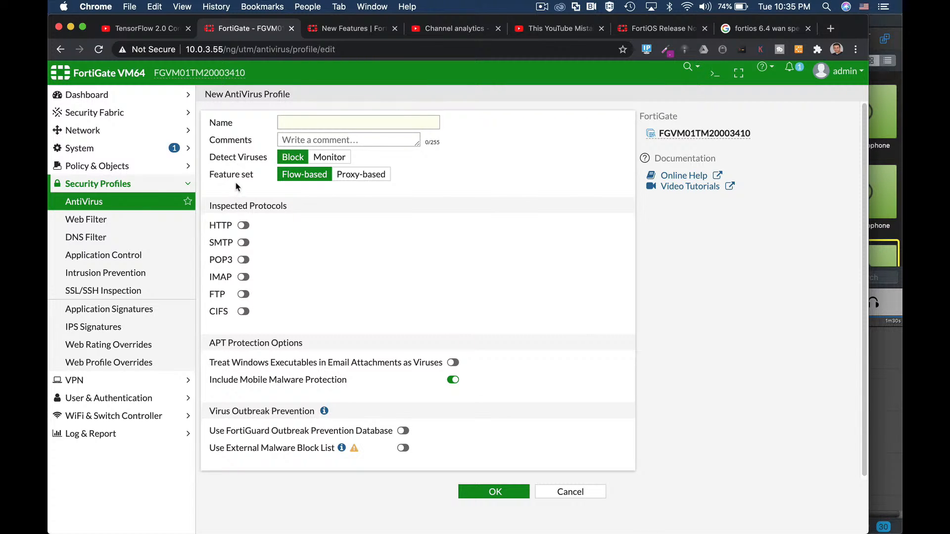
click(353, 179)
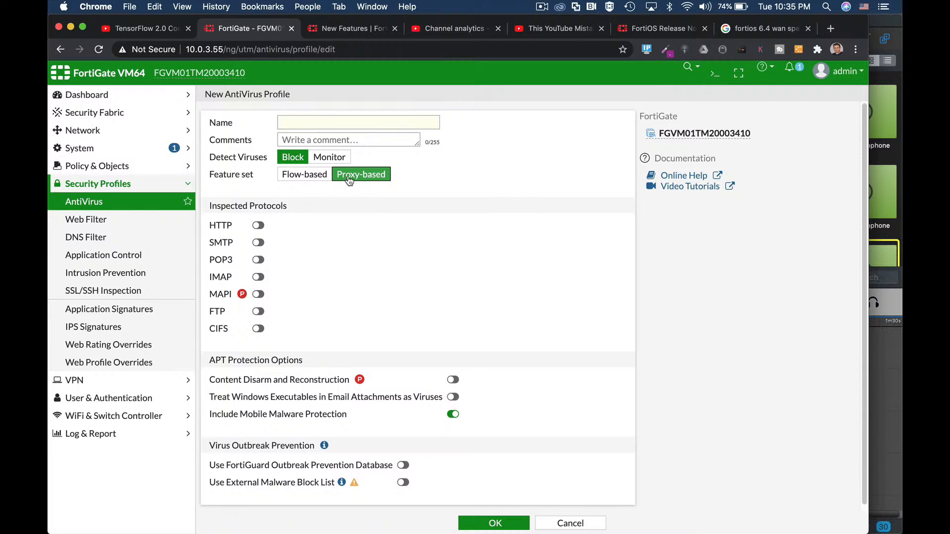
- Start a new Web Filter profile, switch its feature set to Proxy-based and review the options it offers
click(118, 219)
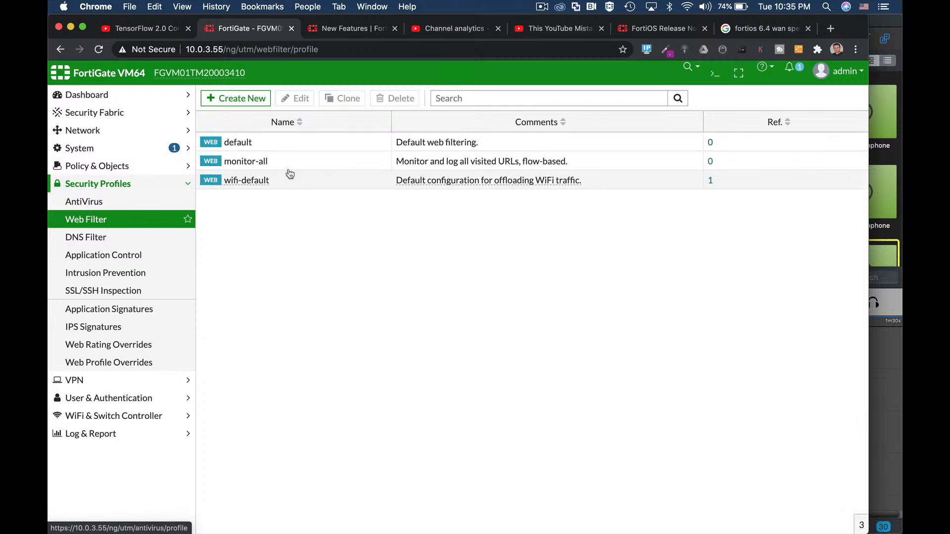
click(254, 98)
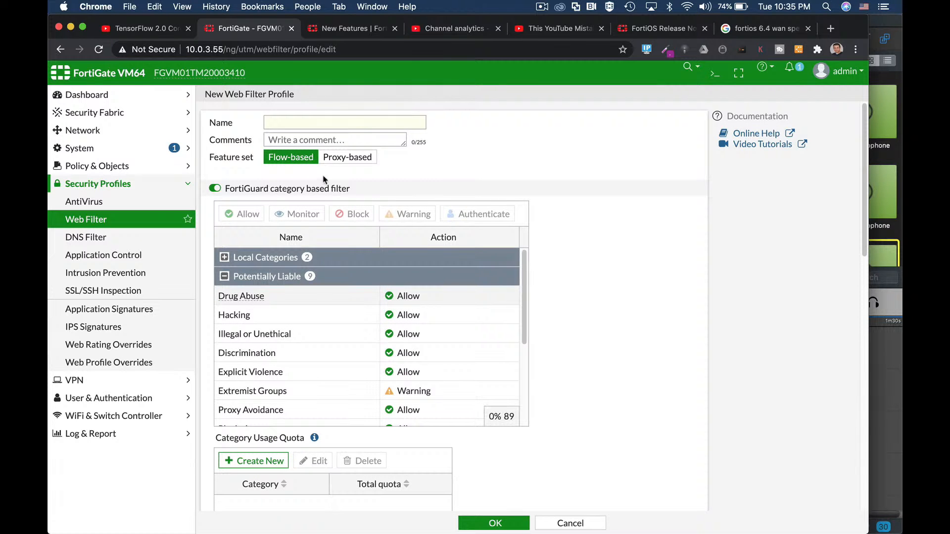
click(337, 158)
scroll(548, 336, down, 1)
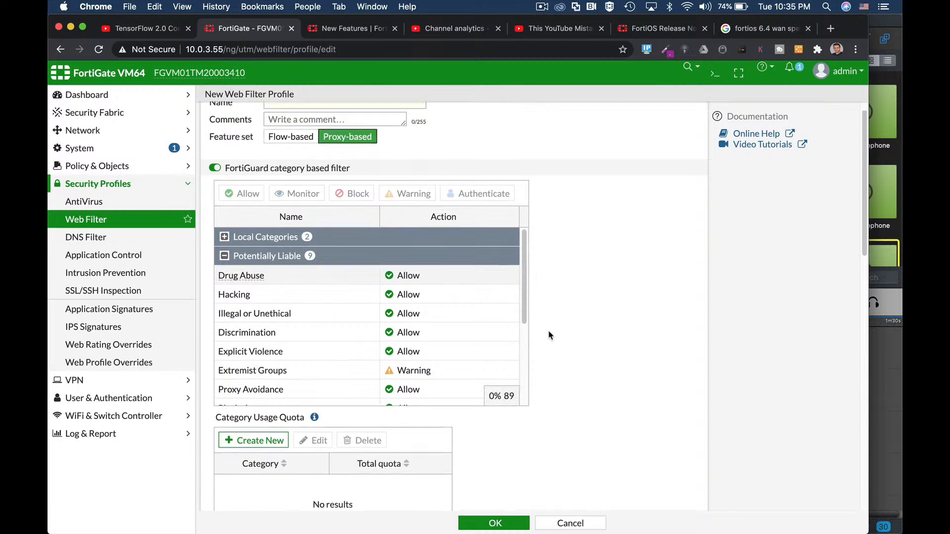
scroll(549, 336, down, 15)
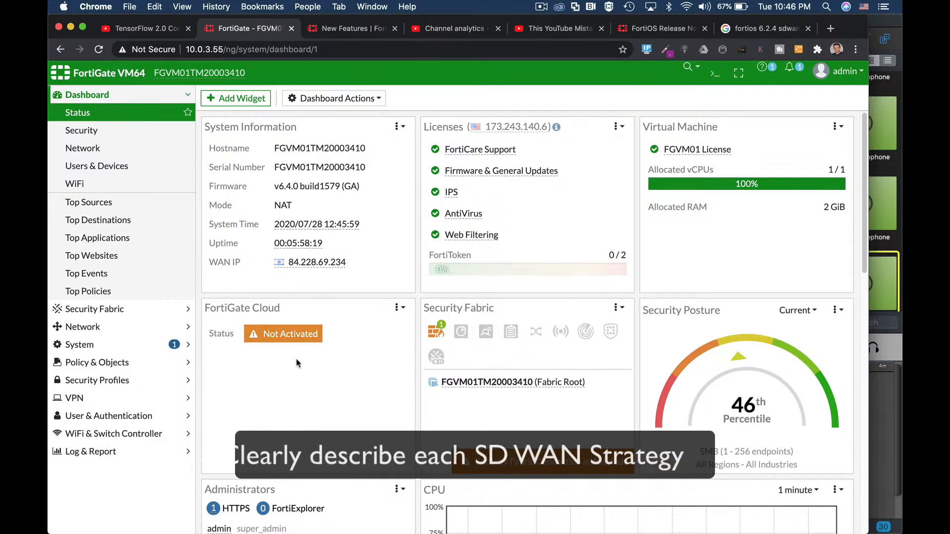
- View the SD-WAN interfaces, then start a new Performance SLA and enable its SLA target to show the thresholds
click(95, 328)
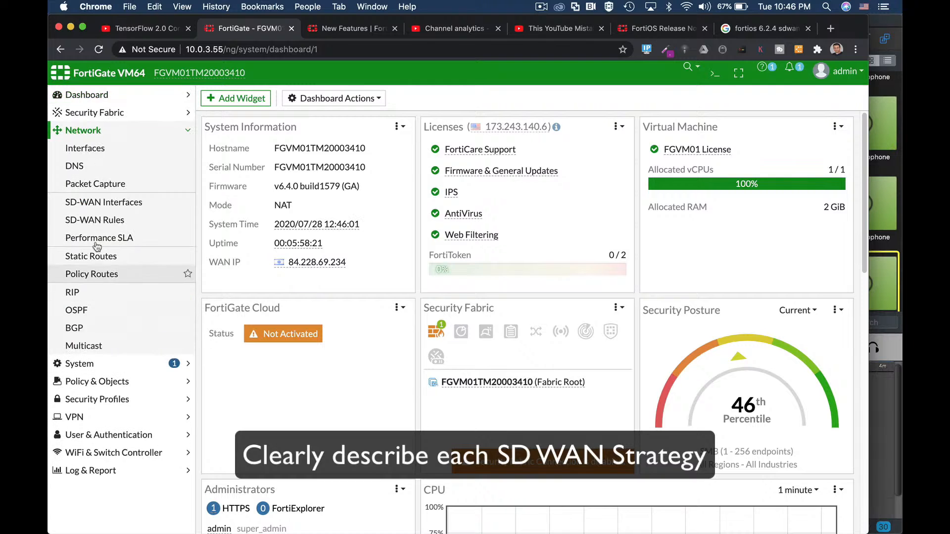
click(98, 207)
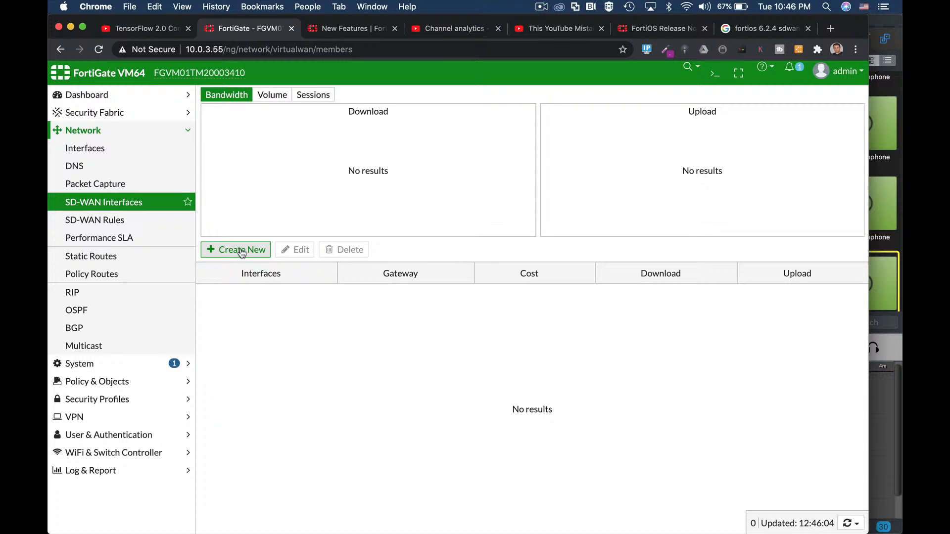
click(133, 239)
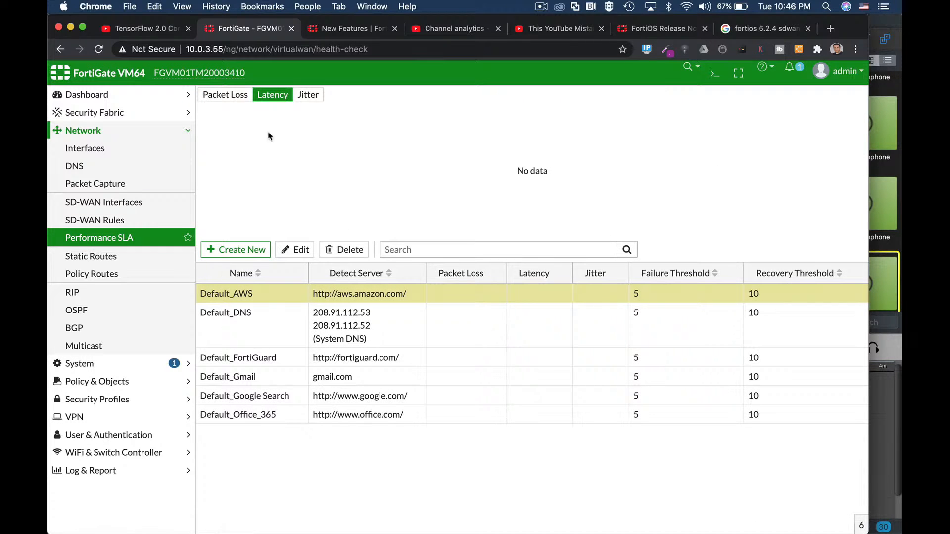
click(264, 253)
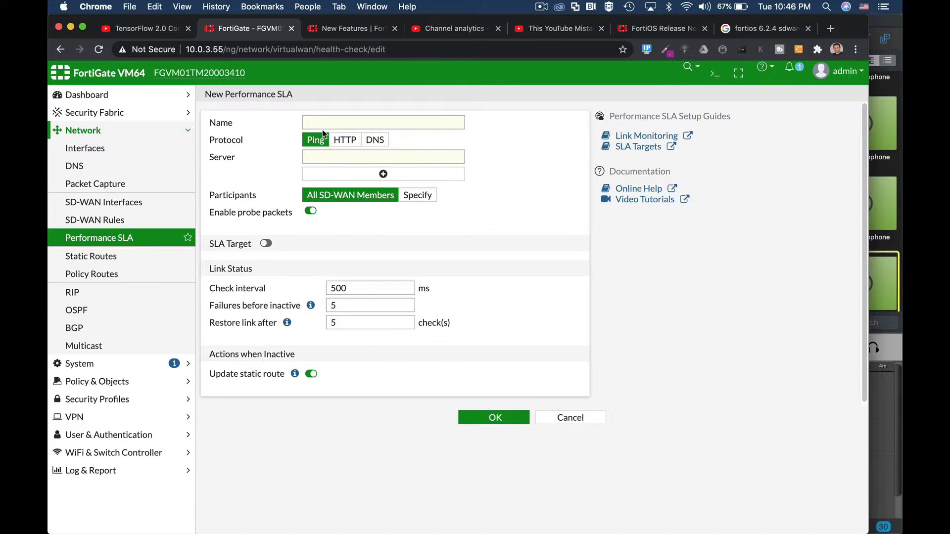
click(267, 244)
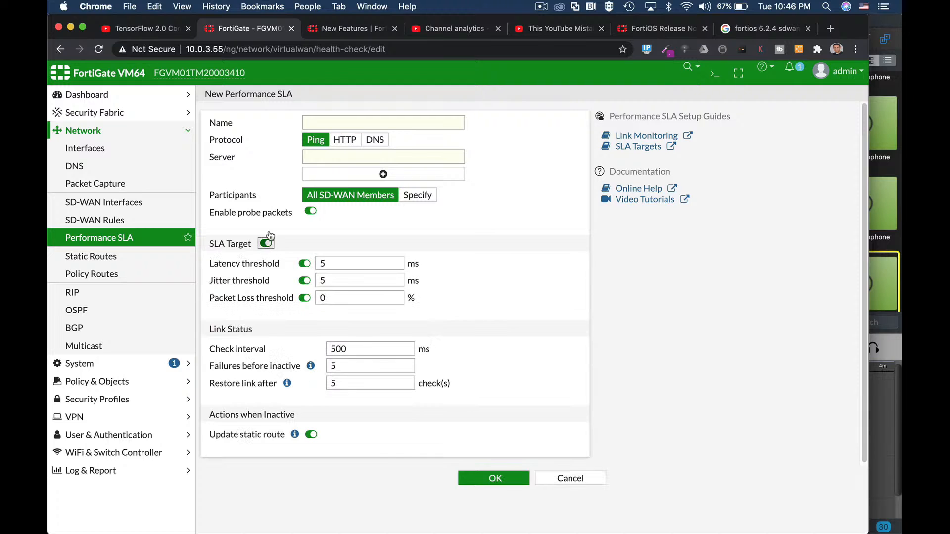
- Open the SD-WAN rules and start a new rule to view its strategies
click(74, 219)
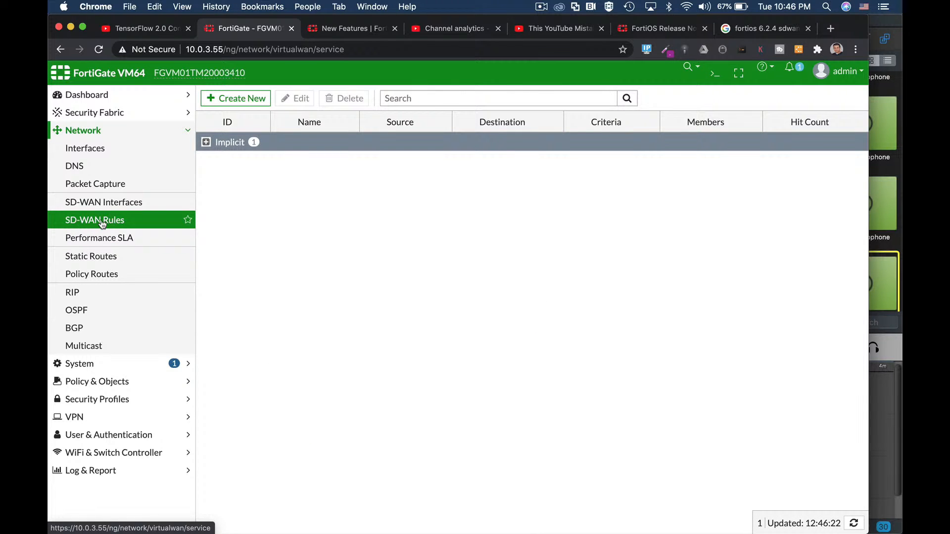
click(232, 107)
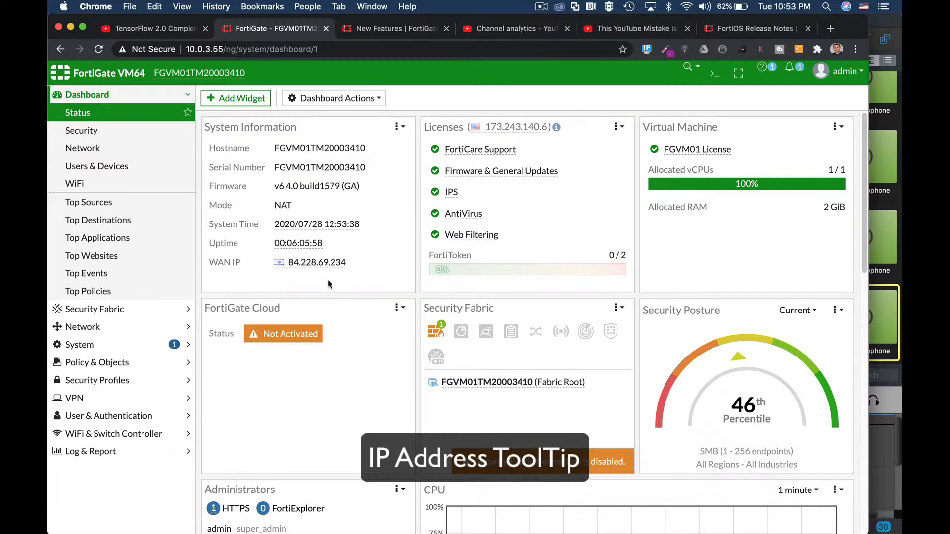
- Inspect the address tooltips for the dashboard's WAN IP and for destinations in the Application Control log
mouse_move(314, 266)
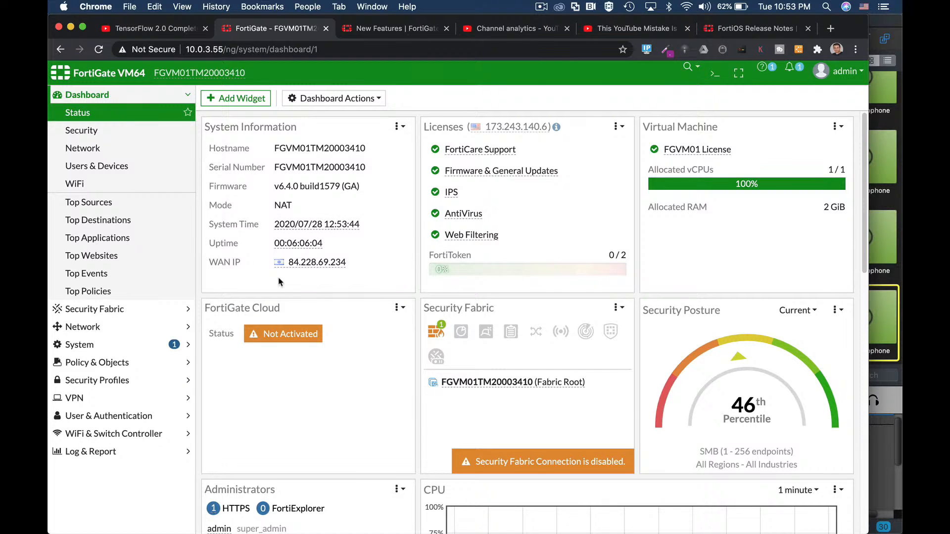
click(86, 452)
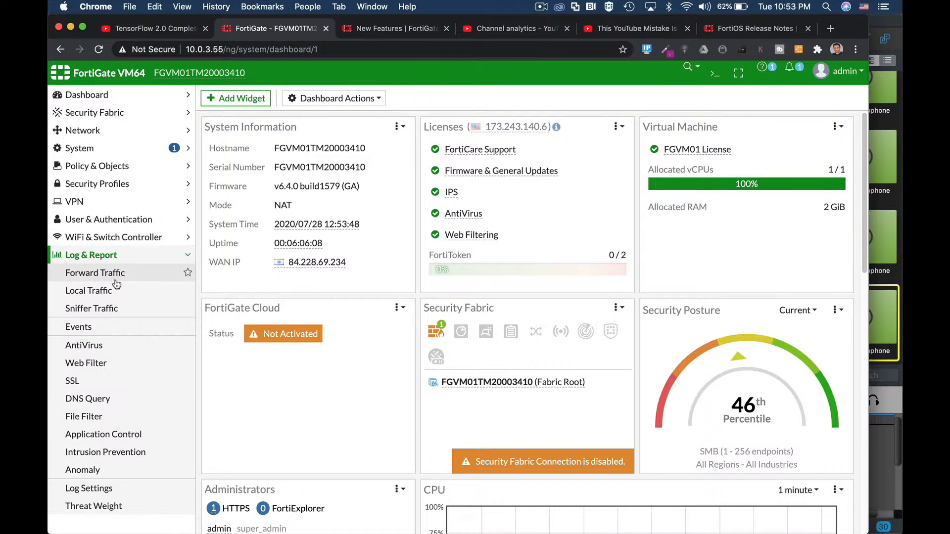
click(111, 435)
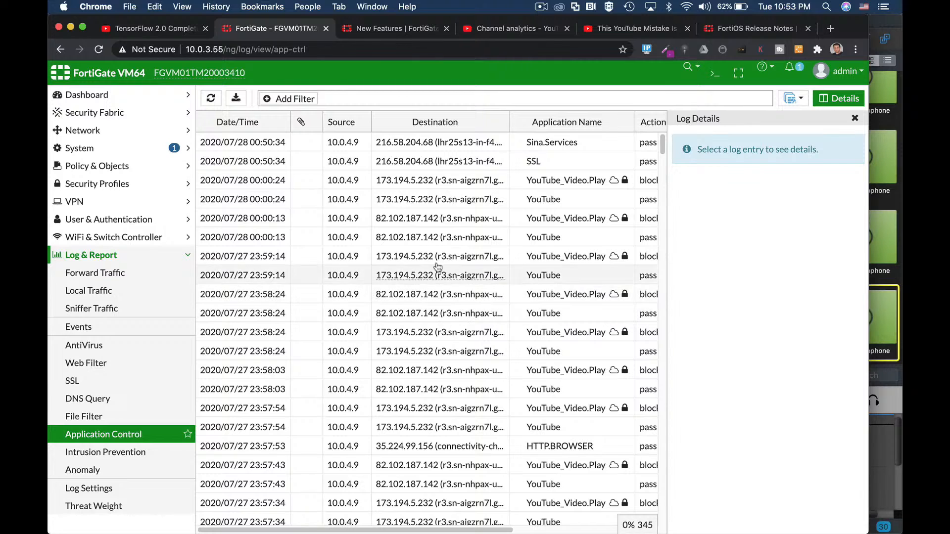
mouse_move(407, 144)
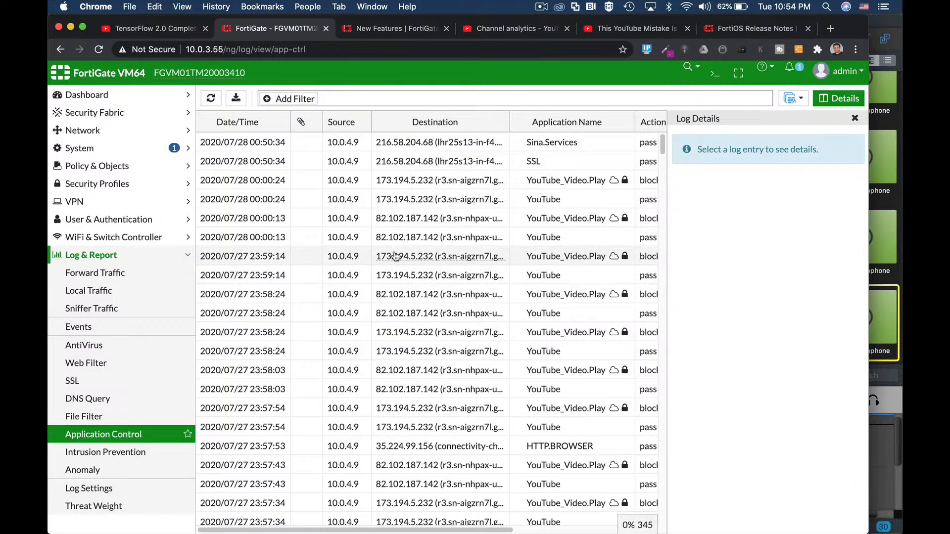
mouse_move(395, 255)
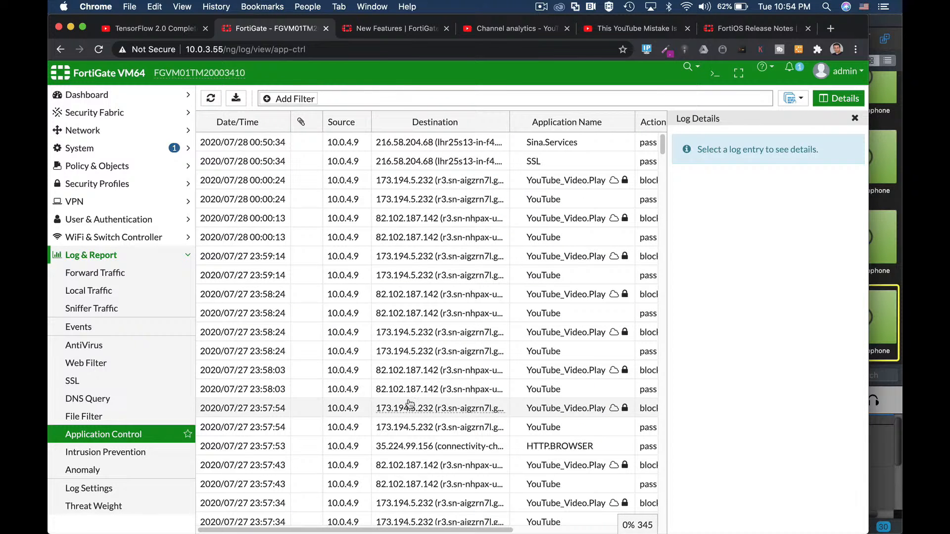
scroll(409, 404, down, 10)
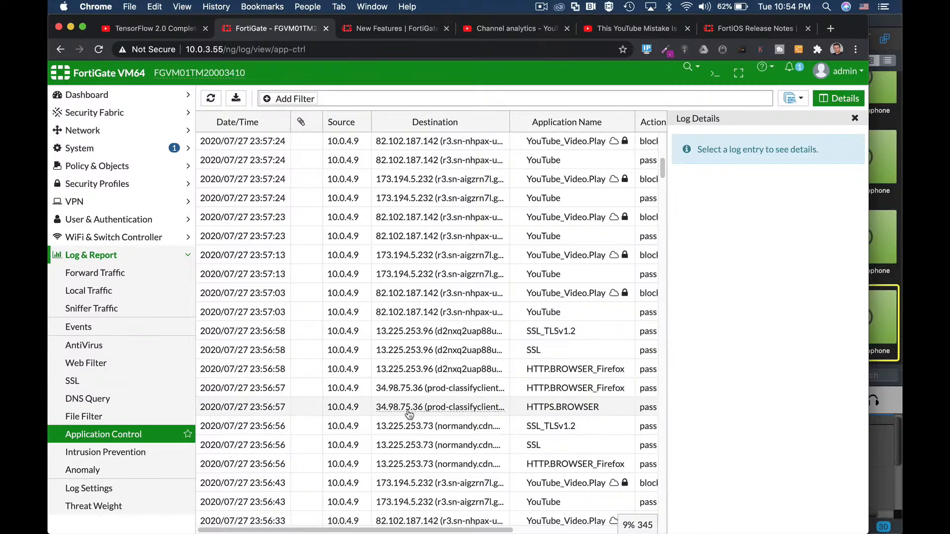
mouse_move(407, 427)
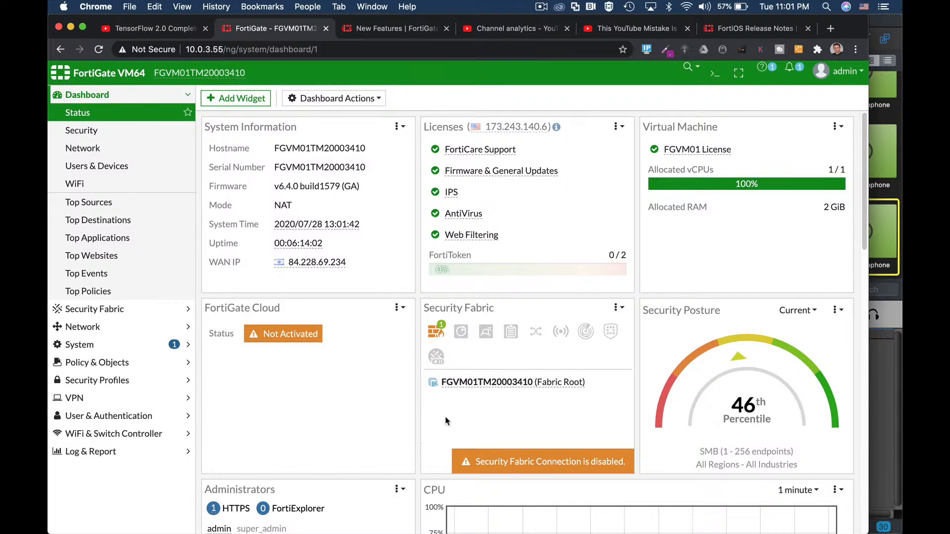
- Browse the widgets that can be added to the Status dashboard, including the Monitor, Network and WiFi groups
click(263, 103)
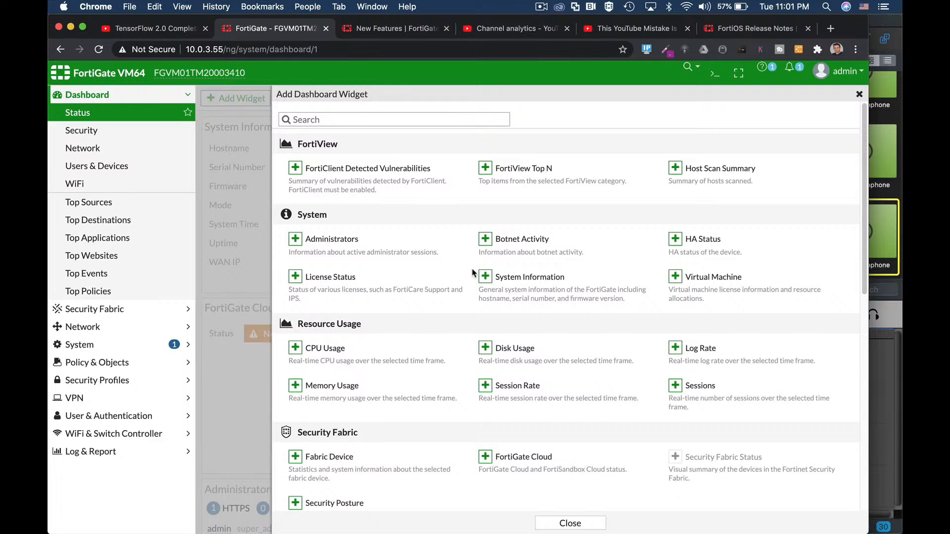
scroll(473, 272, down, 6)
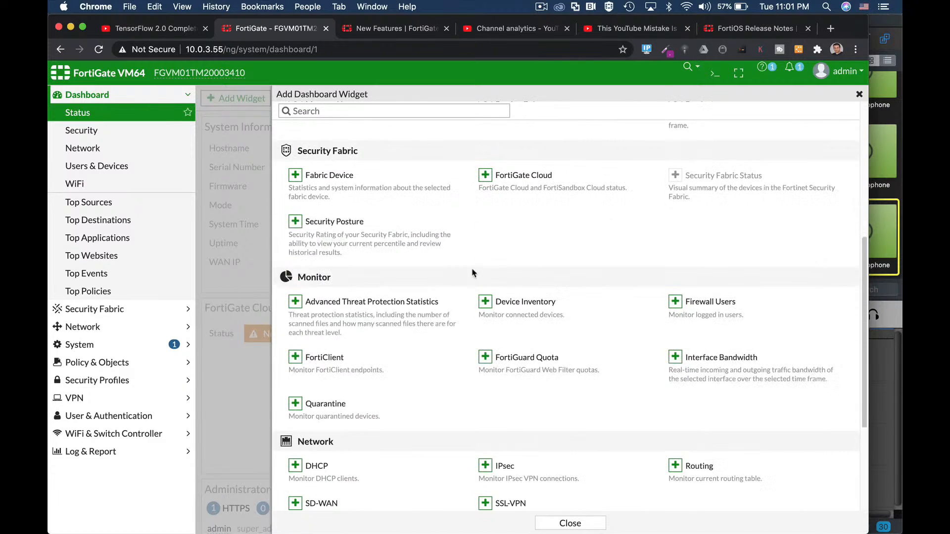
scroll(534, 337, down, 3)
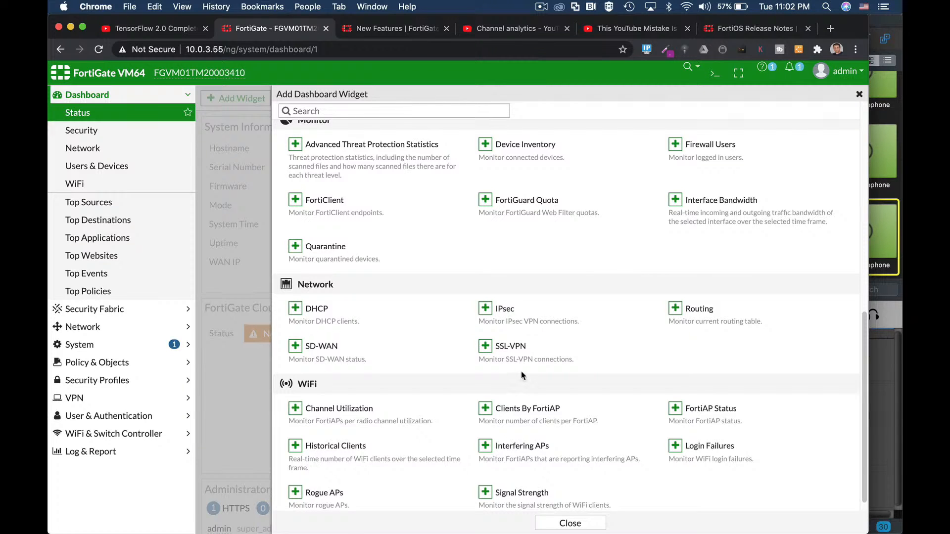
scroll(522, 375, down, 1)
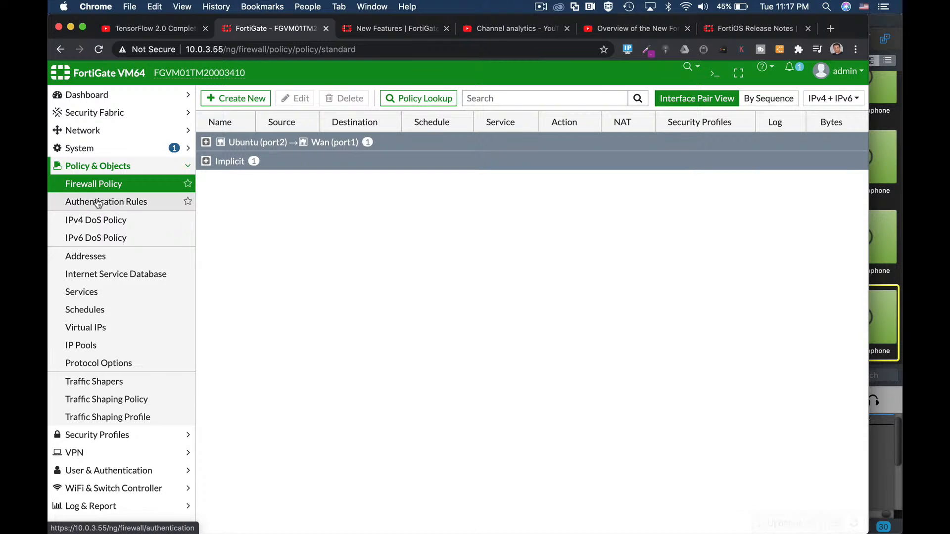
- Start a new firewall policy and view the new Address form from its Source selection, then cancel the form
click(212, 100)
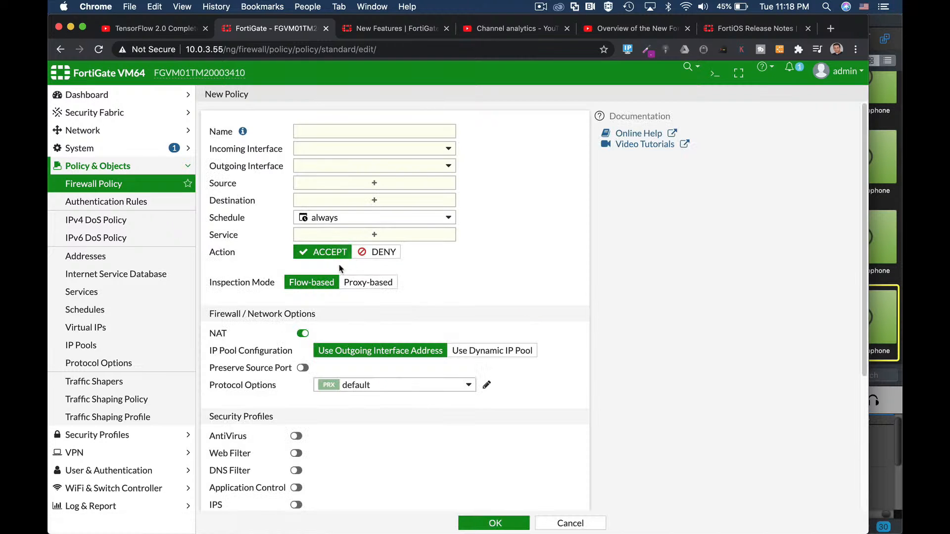
click(377, 183)
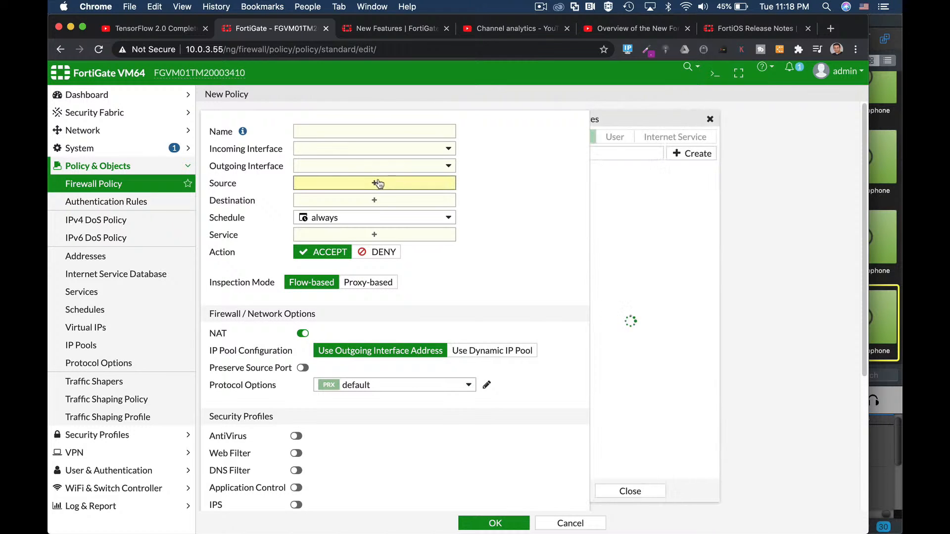
click(739, 155)
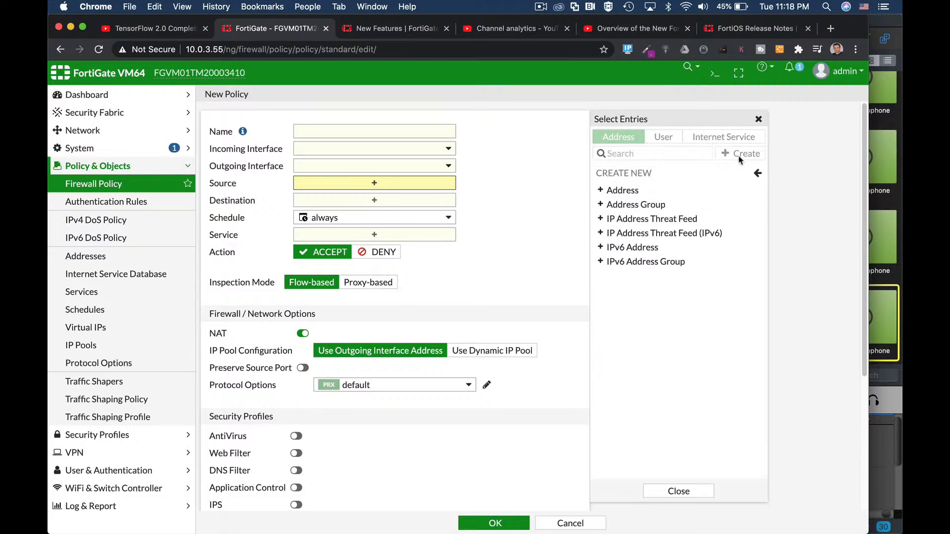
click(623, 191)
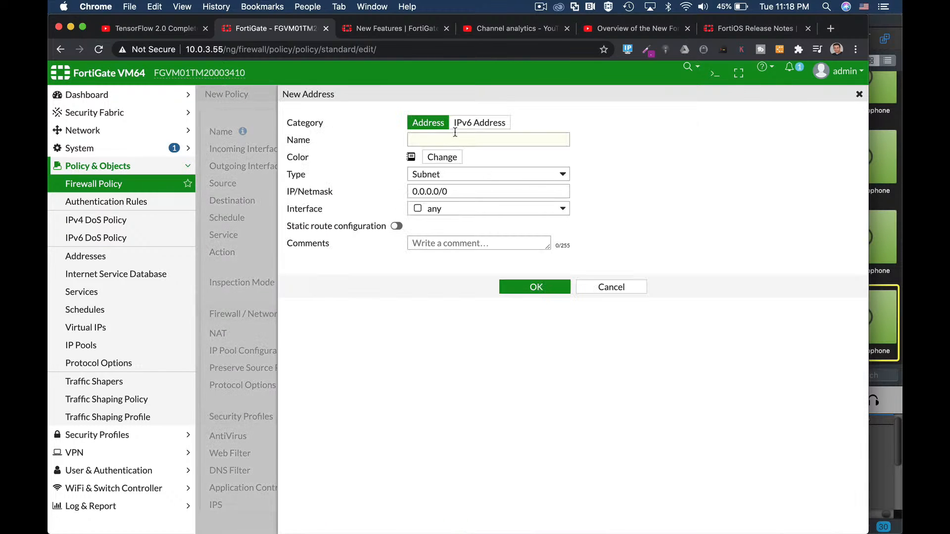
click(633, 287)
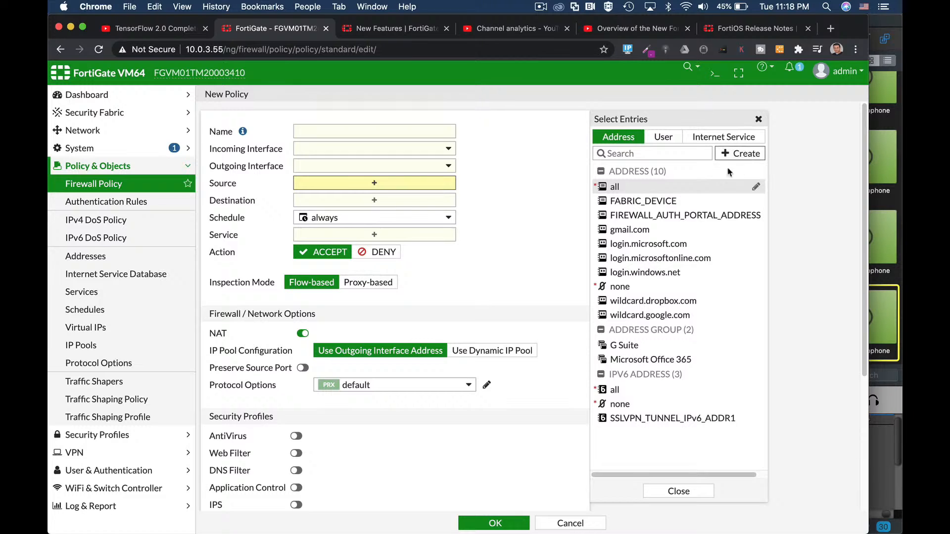
- View the new IPv6 Address form from the policy's Source selection and close it without saving
click(742, 156)
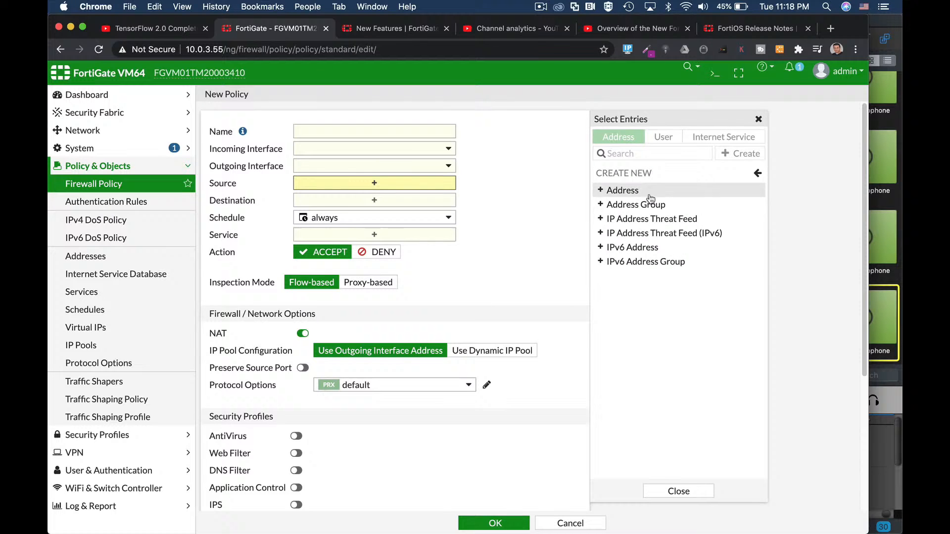
click(645, 249)
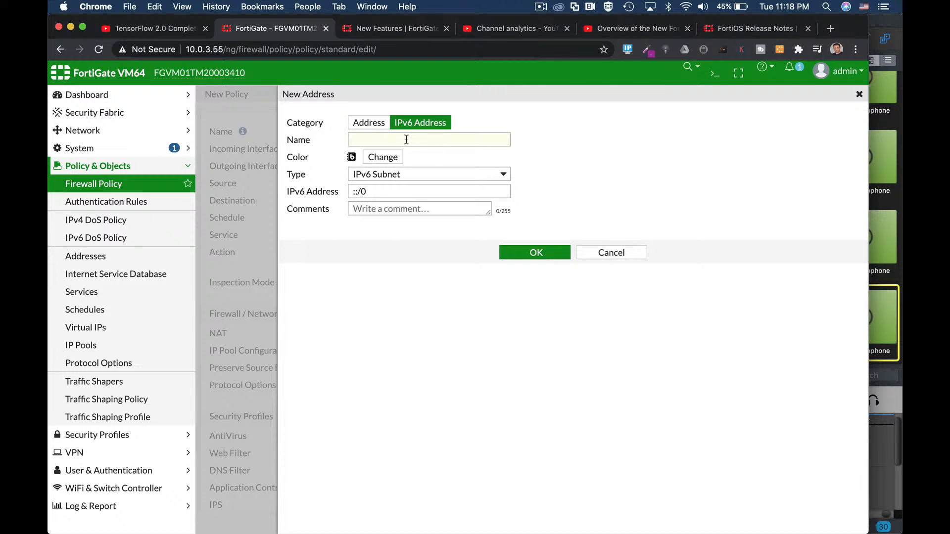
key(Escape)
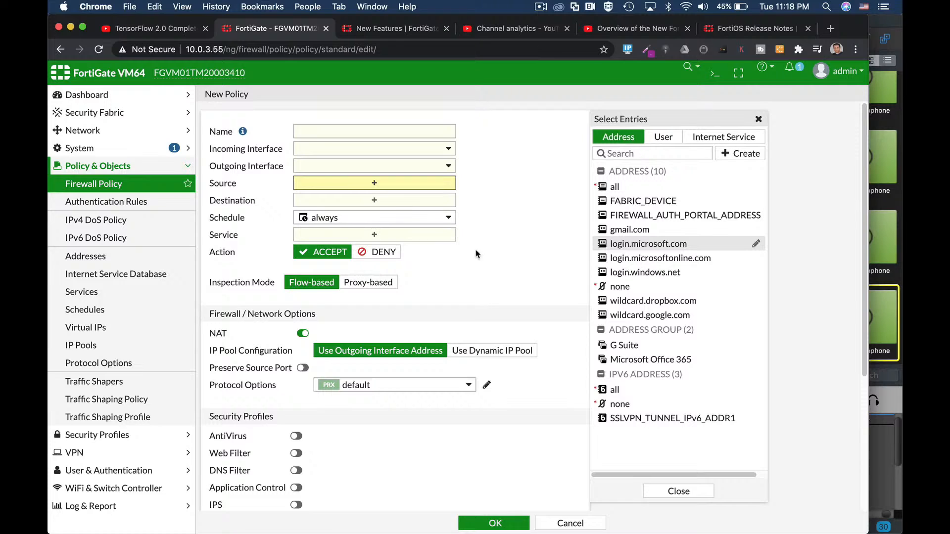
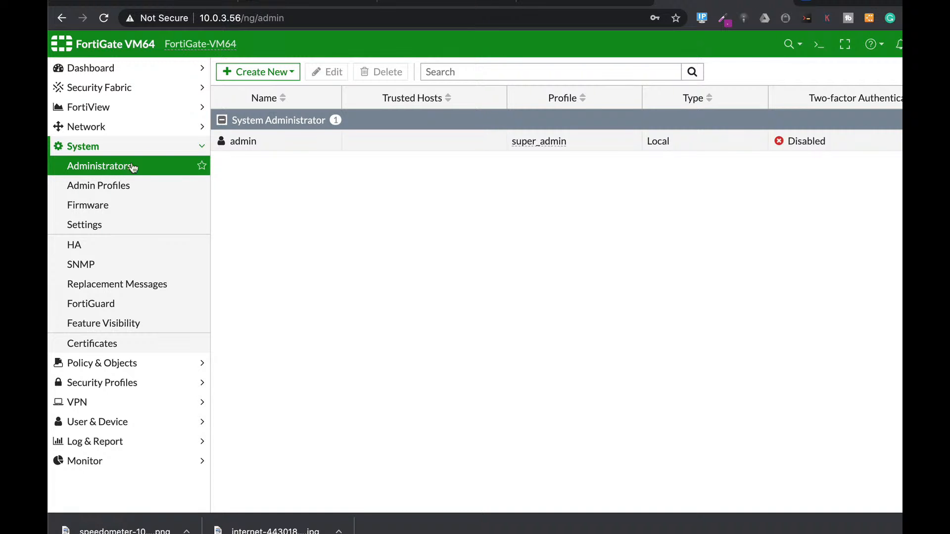
- Edit the admin administrator account, enabling two-factor authentication with FortiToken and restricting login to trusted hosts
click(295, 147)
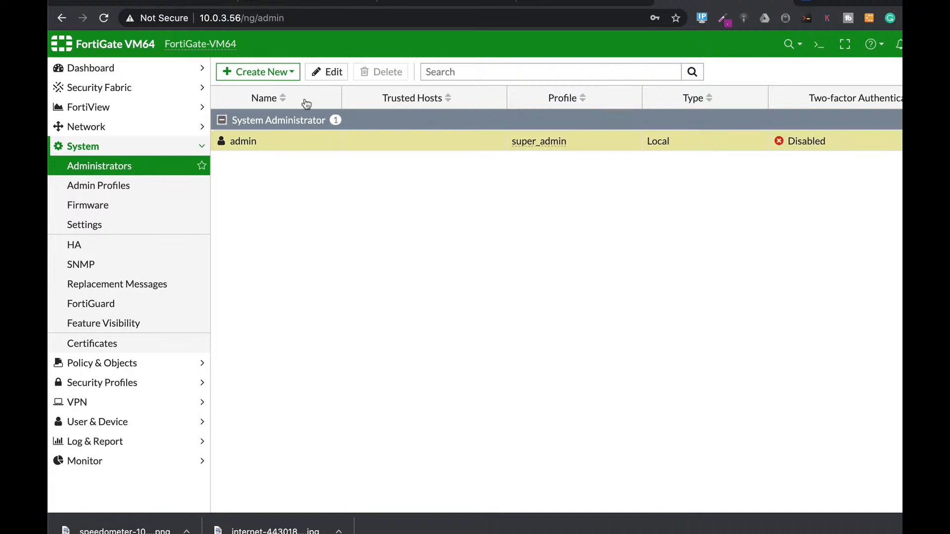
click(331, 72)
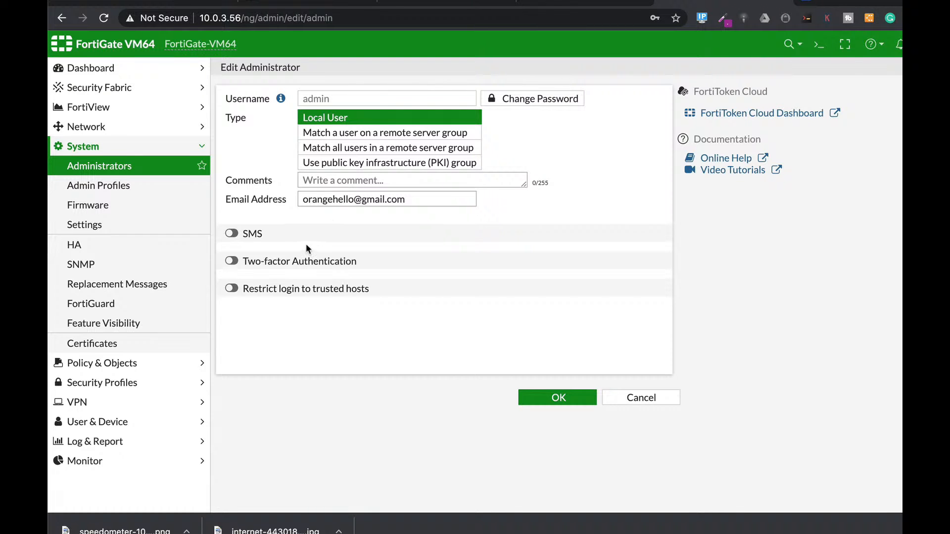
click(230, 261)
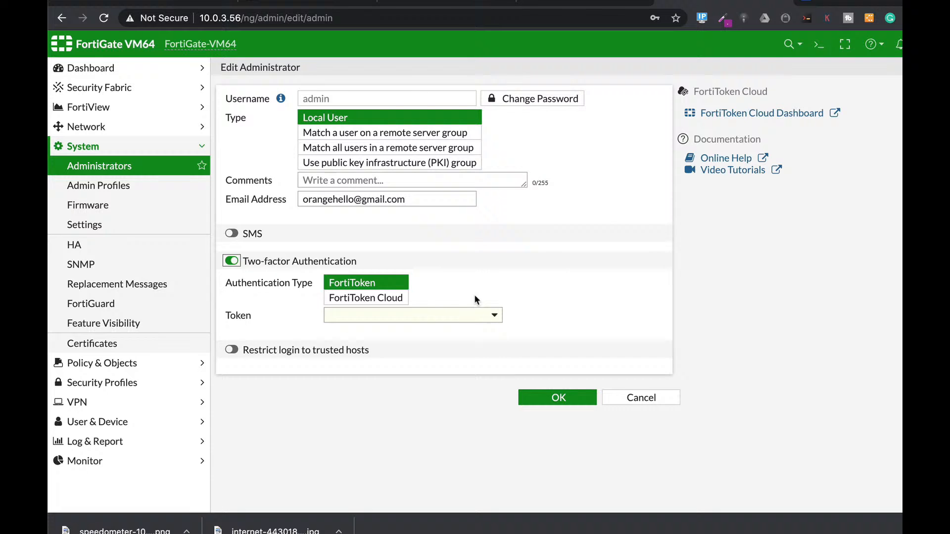
click(271, 349)
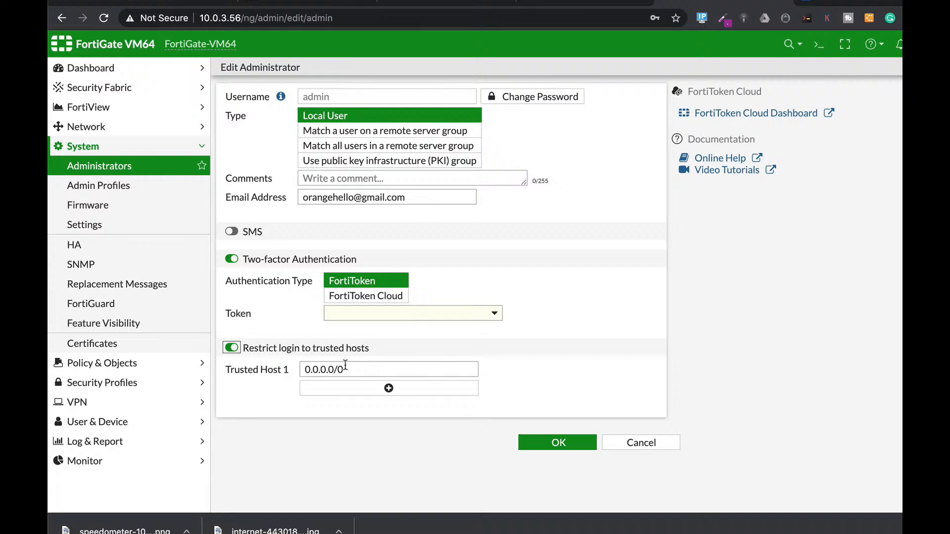
drag(345, 370, 279, 369)
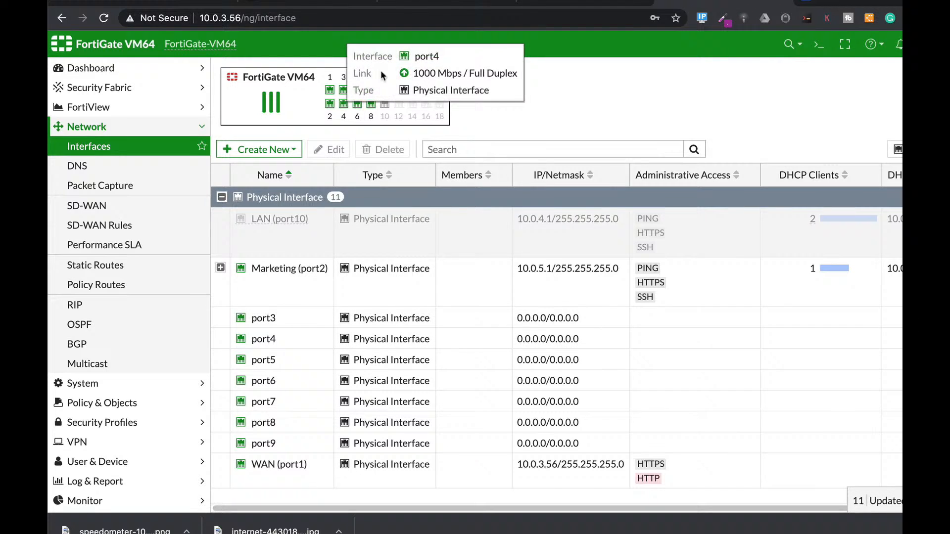
- Edit the port3 physical interface, giving it the alias "sales" and the LAN role
mouse_move(345, 104)
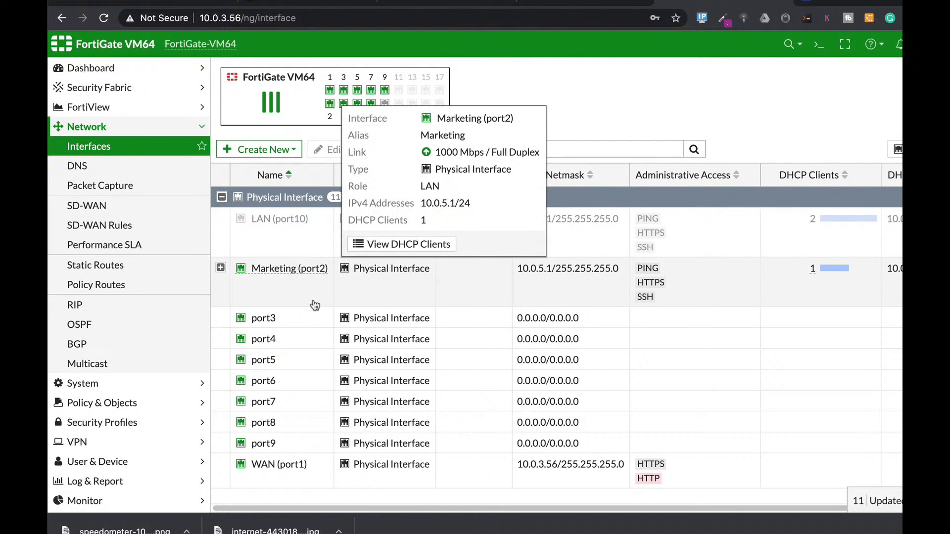
click(296, 321)
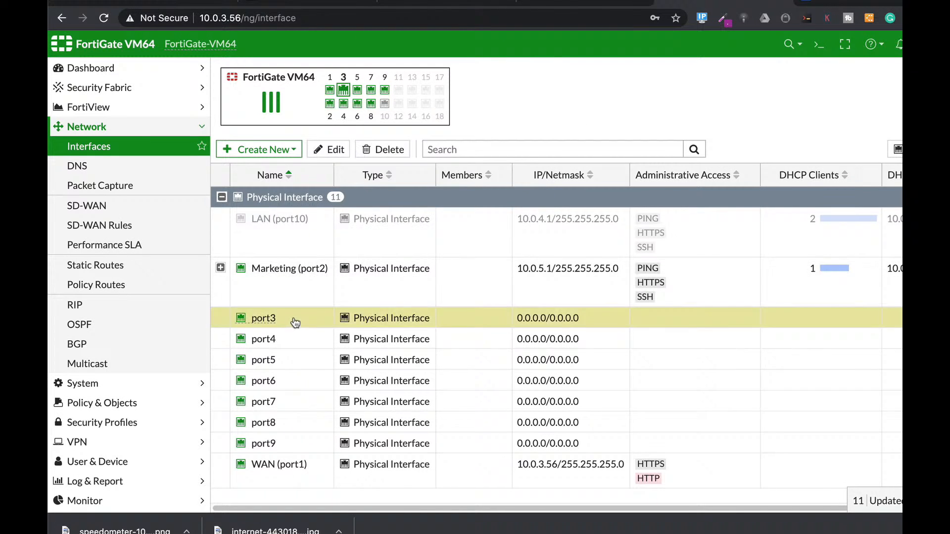
click(332, 150)
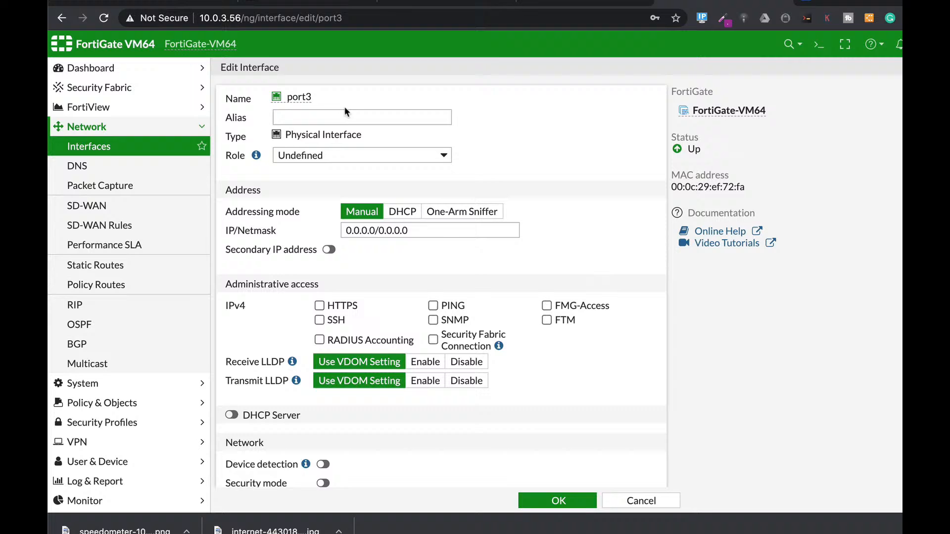
click(333, 111)
text(sales)
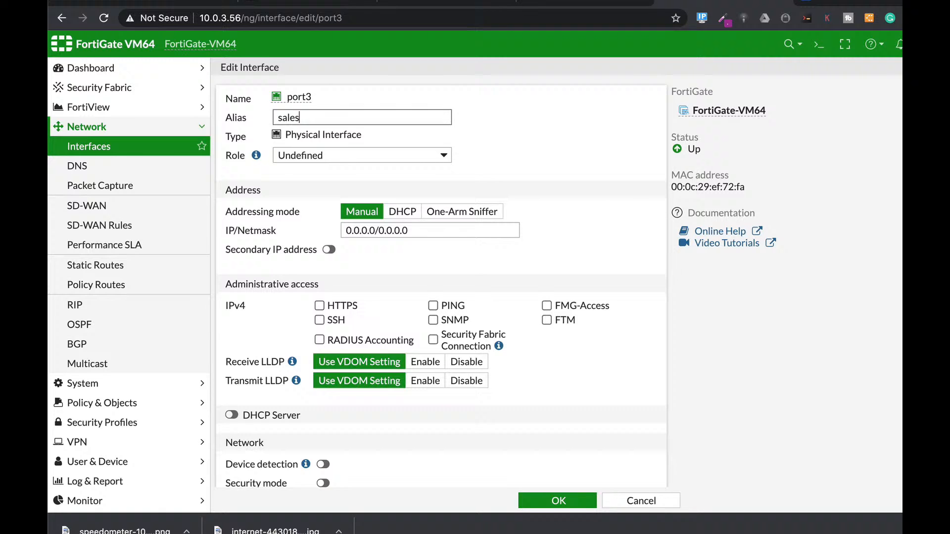
click(407, 153)
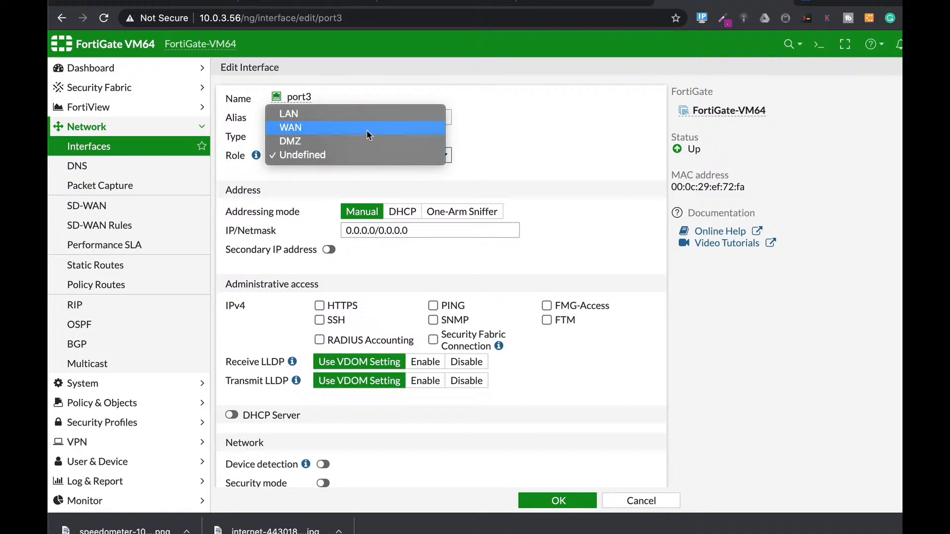
click(366, 116)
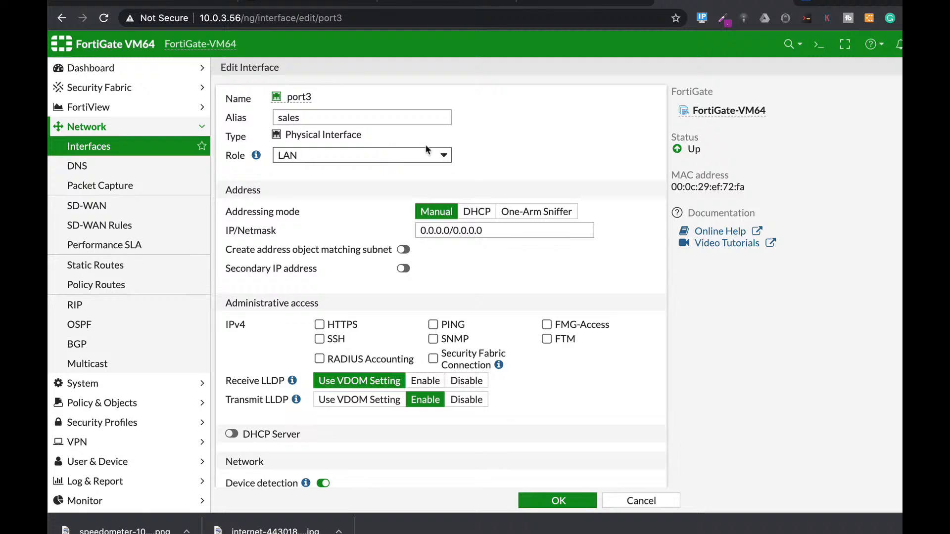
- Assign port3 the address 10.0.9.1/24 and allow HTTPS and SSH for IPv4 administrative access
drag(496, 232, 352, 215)
text(10.0)
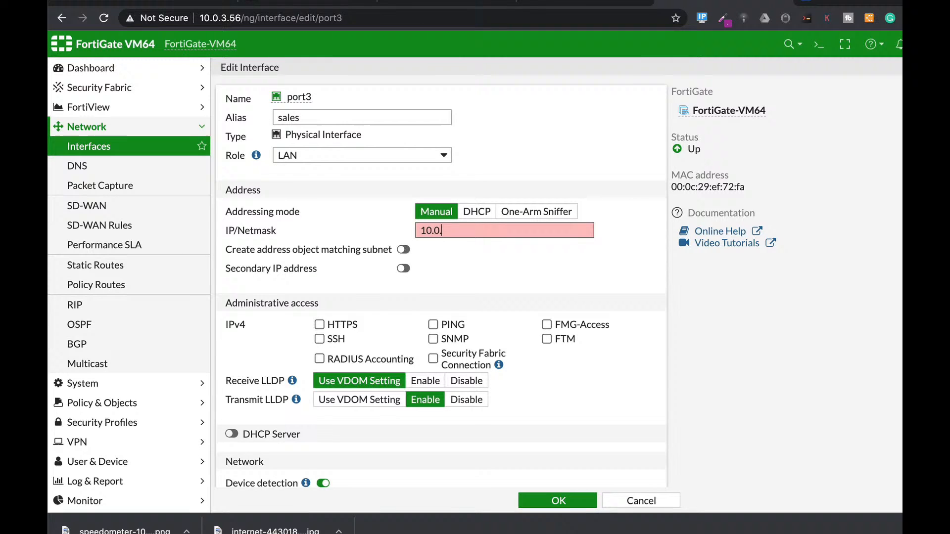
text(.9.1/24)
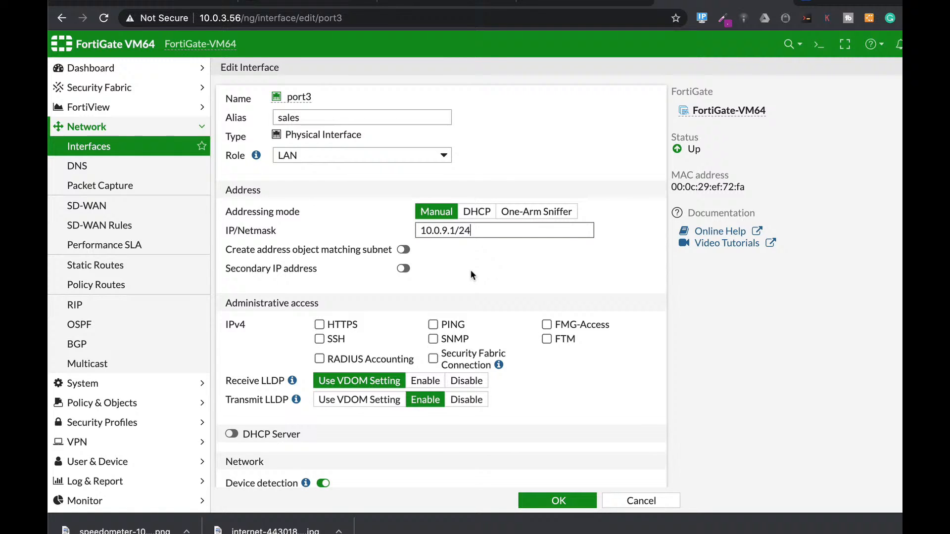
scroll(482, 328, down, 2)
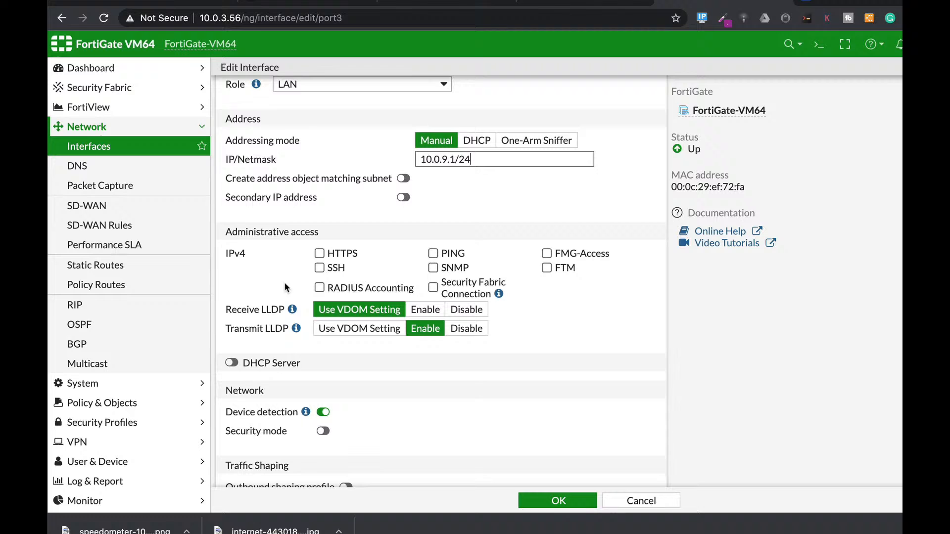
click(319, 253)
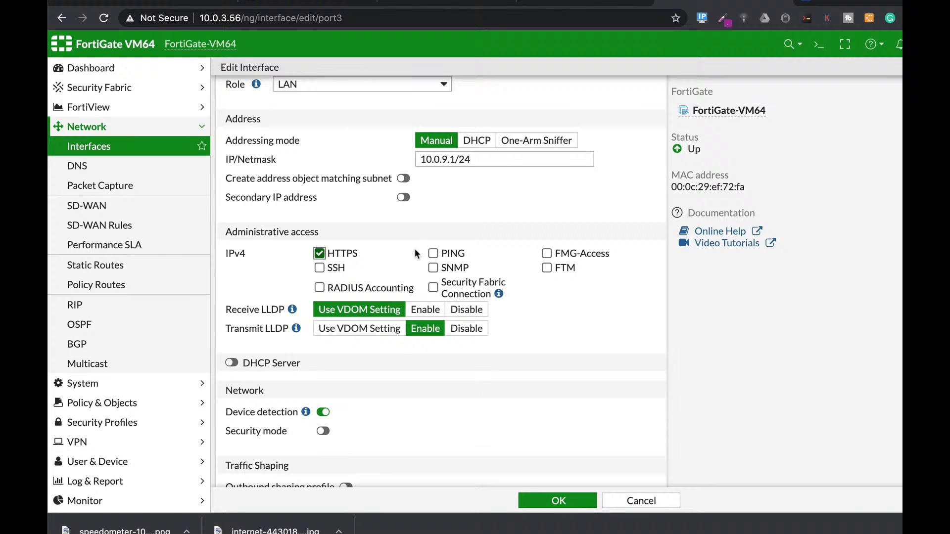
click(322, 270)
- Enable the DHCP server on port3 with the address range 10.0.9.2-10.0.9.10 and save the interface
scroll(403, 392, down, 2)
click(232, 303)
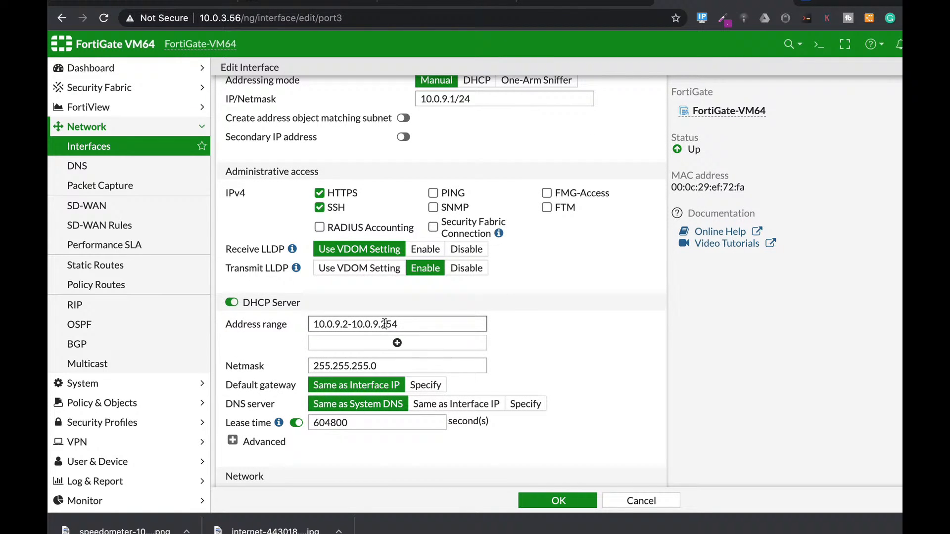
drag(386, 325, 414, 324)
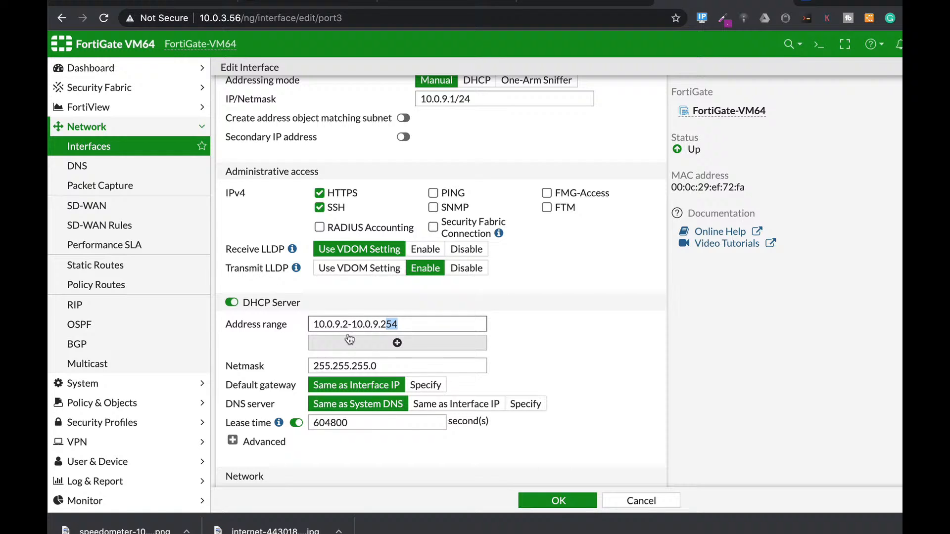
click(383, 325)
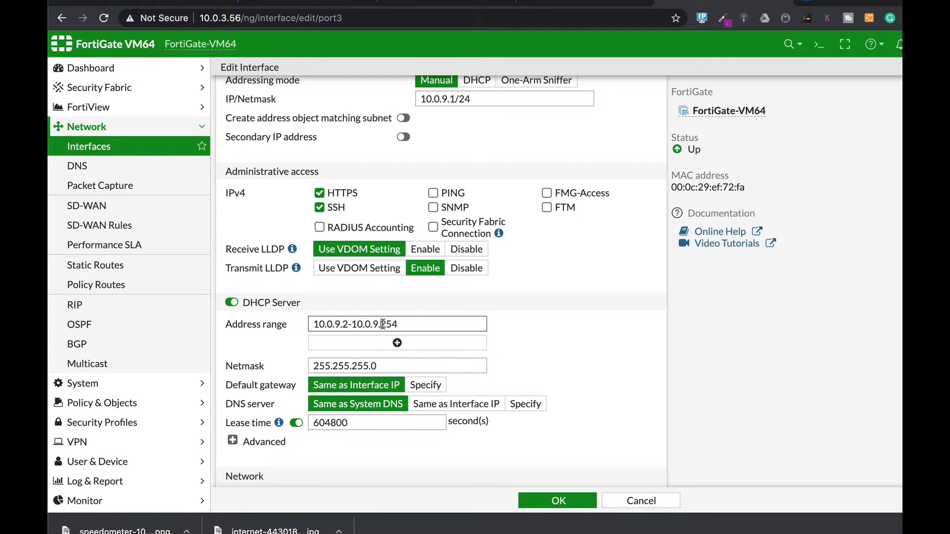
double_click(383, 324)
text(10)
scroll(563, 358, down, 3)
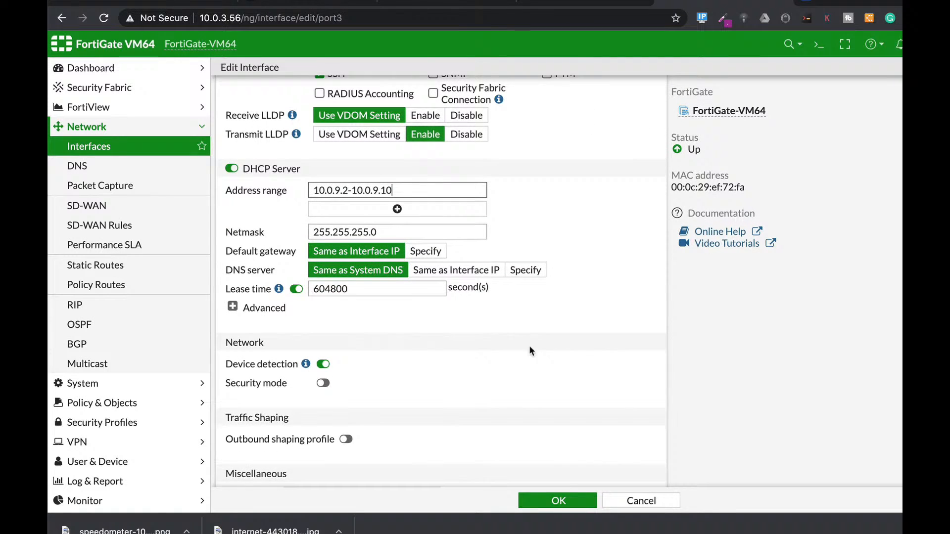
scroll(448, 365, down, 1)
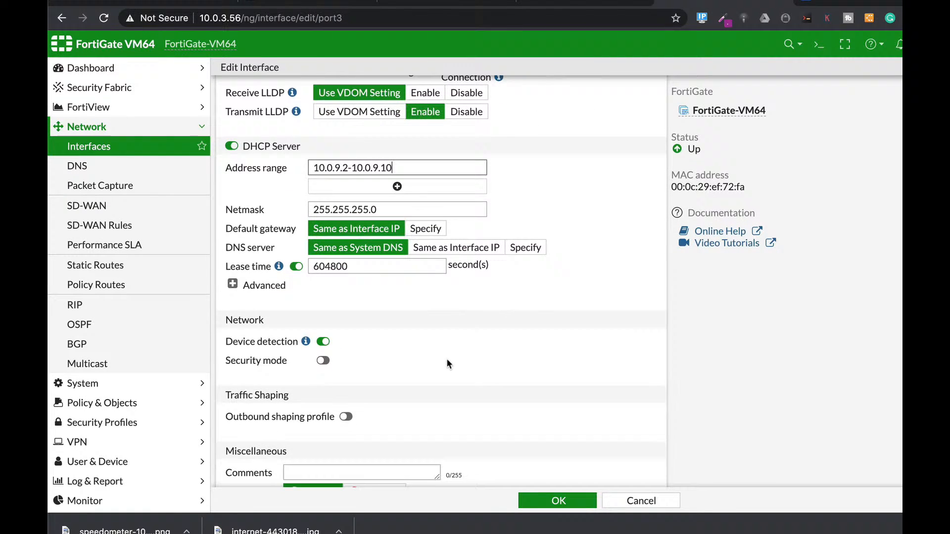
scroll(447, 360, down, 1)
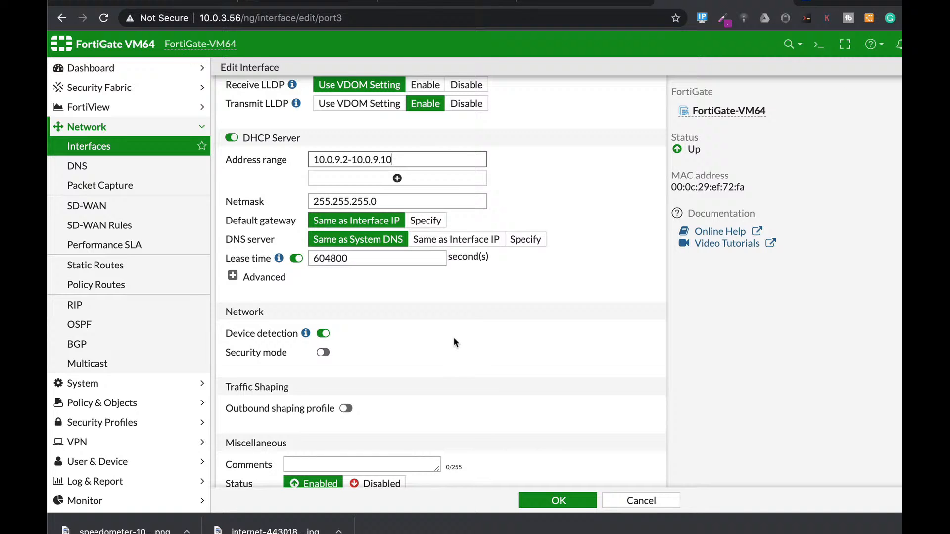
click(574, 500)
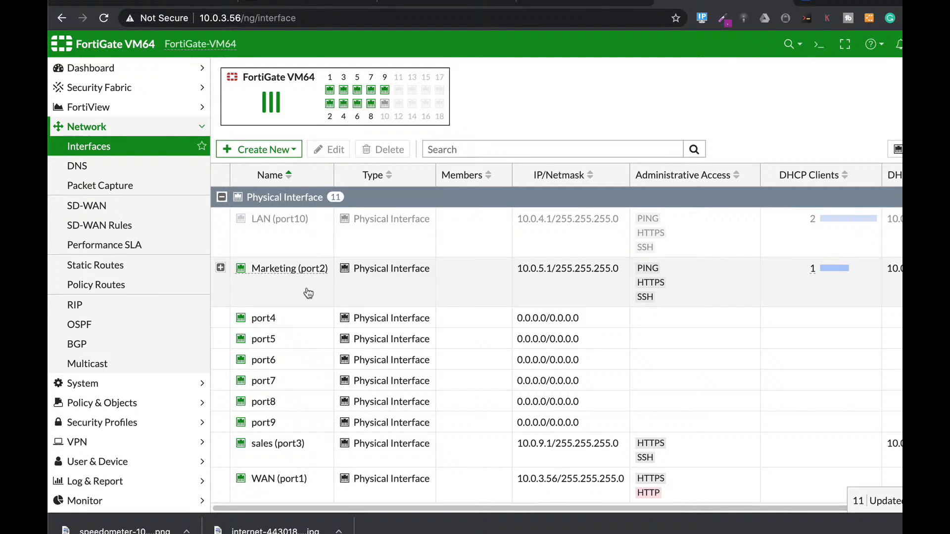
- Create a new IPv4 policy named "sales" with sales (port3) as incoming interface and WAN (port1) as outgoing interface
mouse_move(307, 271)
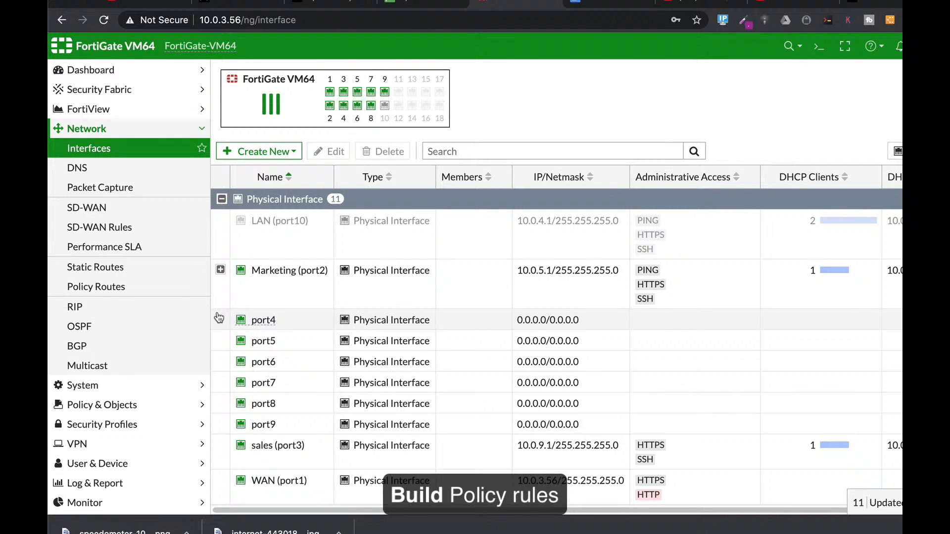
click(103, 404)
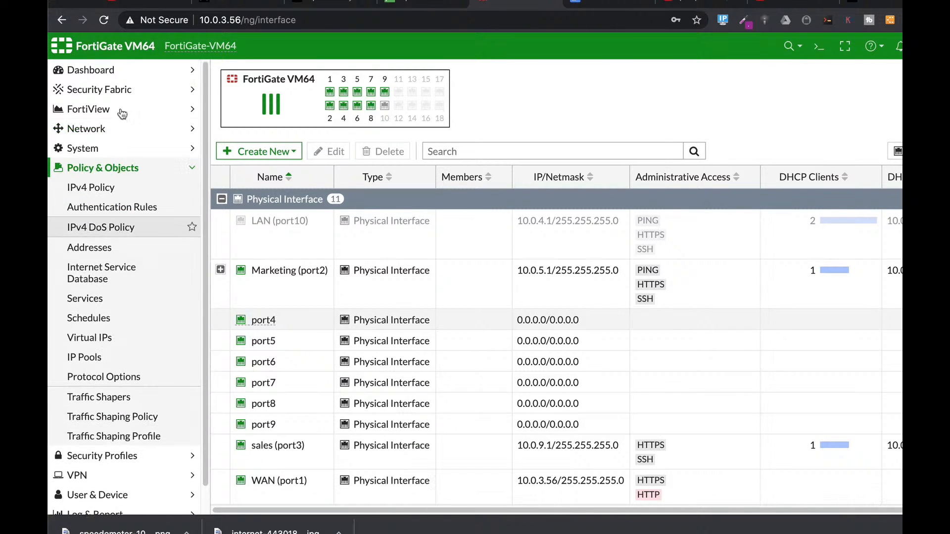
click(83, 193)
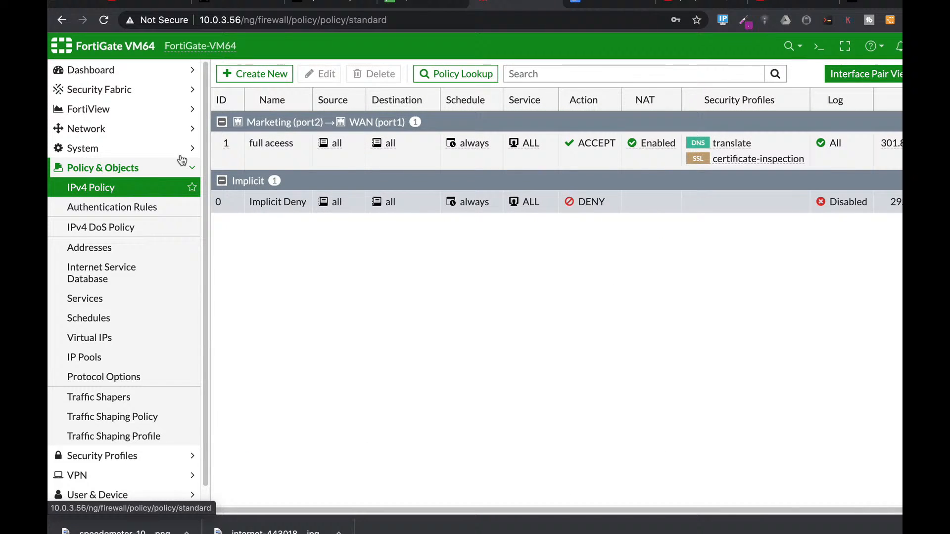
click(273, 76)
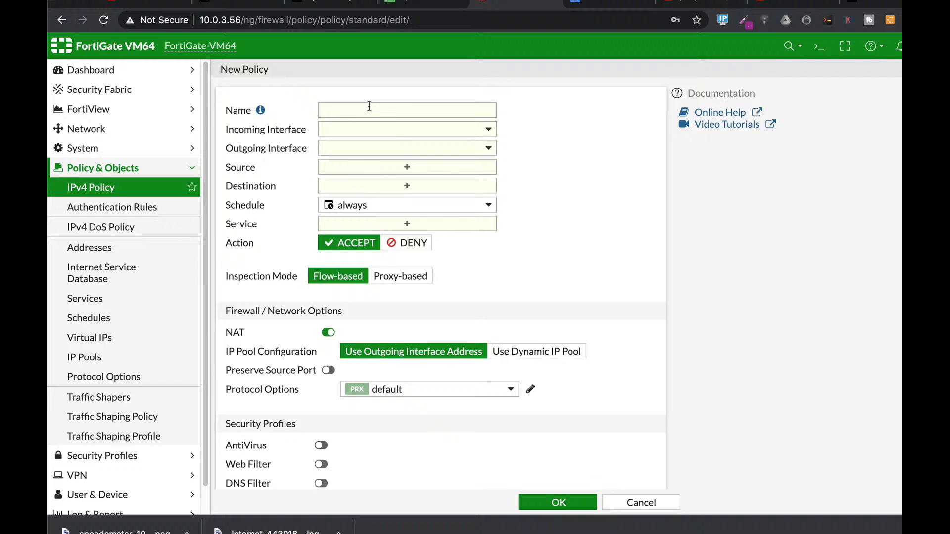
click(369, 106)
text(sa)
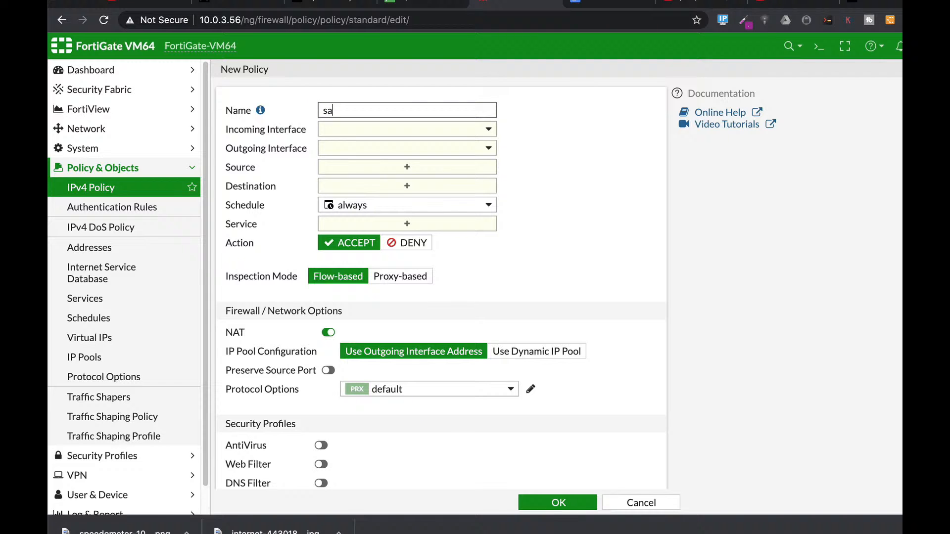
text(les)
click(442, 130)
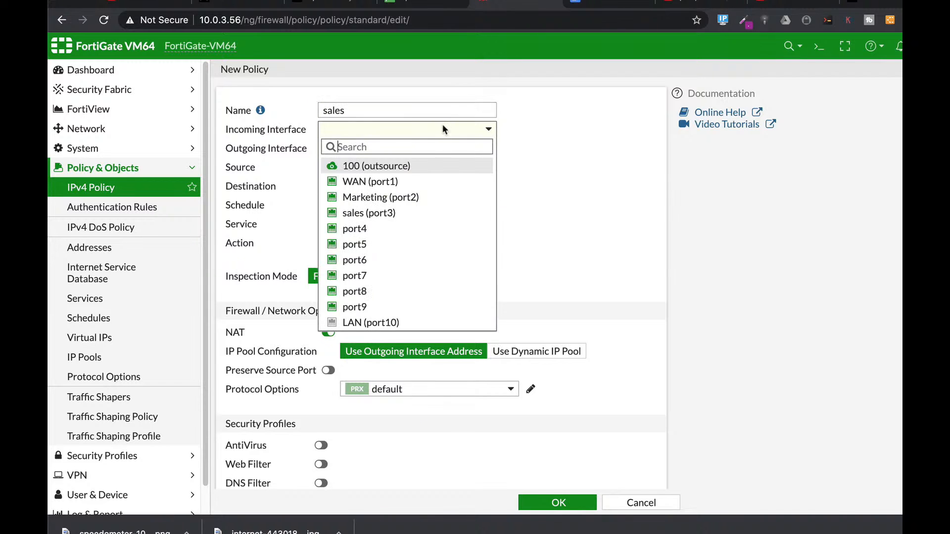
click(384, 214)
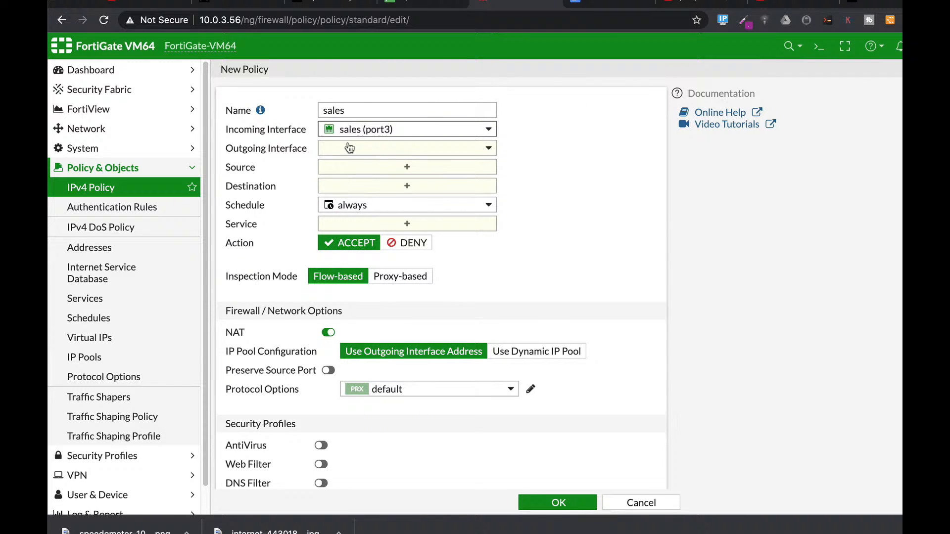
click(361, 152)
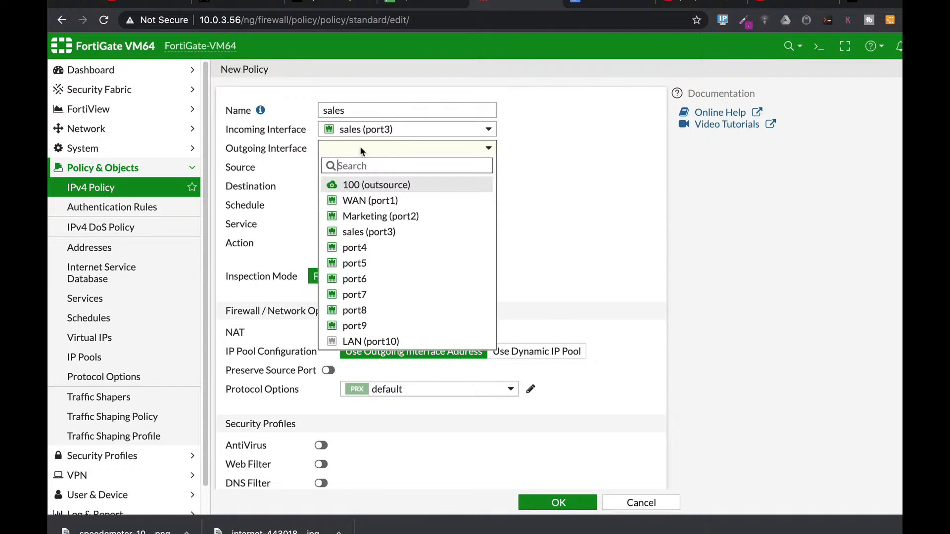
click(359, 202)
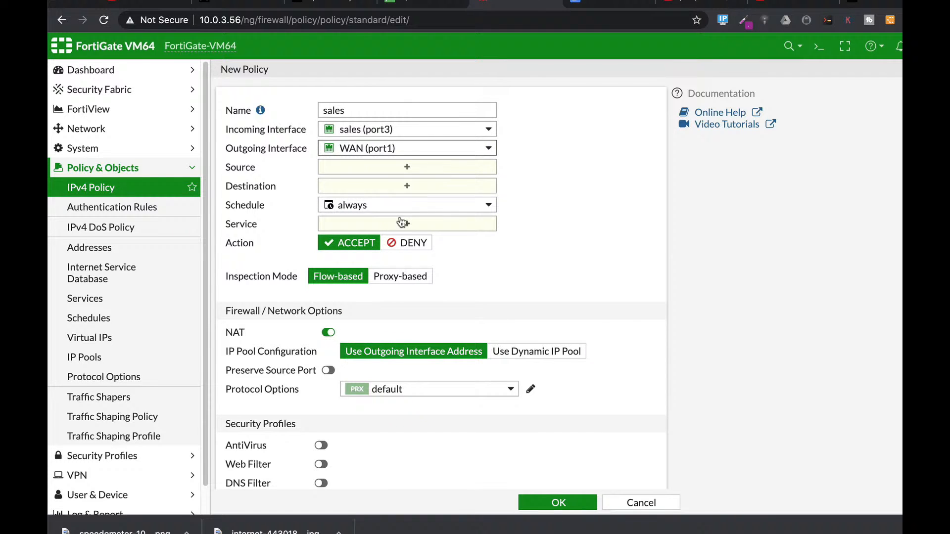
- Set the sales policy's source and destination to all and its service to ALL
click(432, 173)
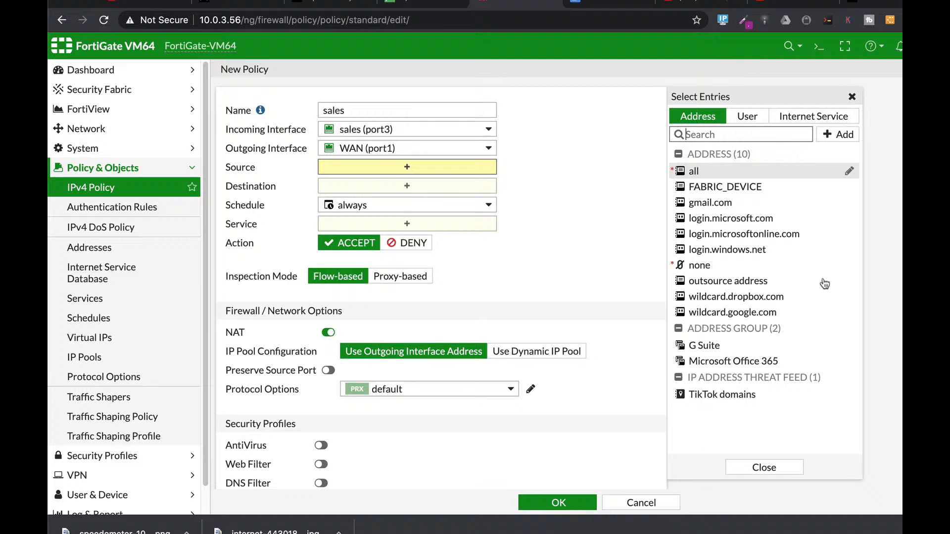
click(693, 170)
click(361, 199)
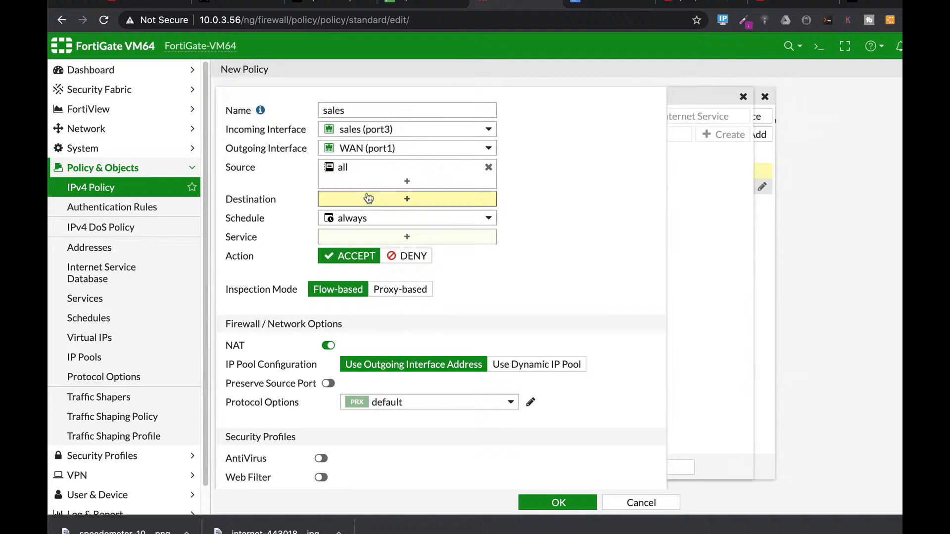
click(694, 171)
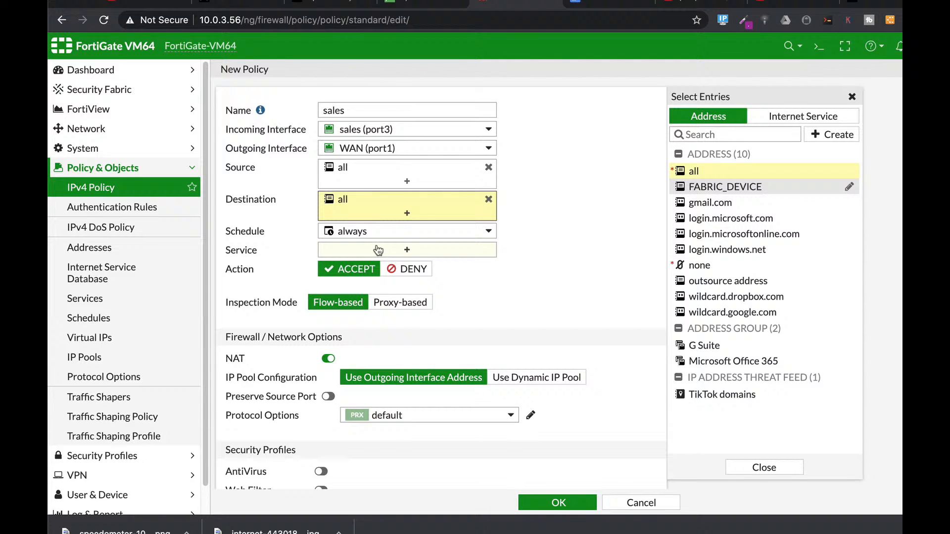
click(407, 250)
click(702, 169)
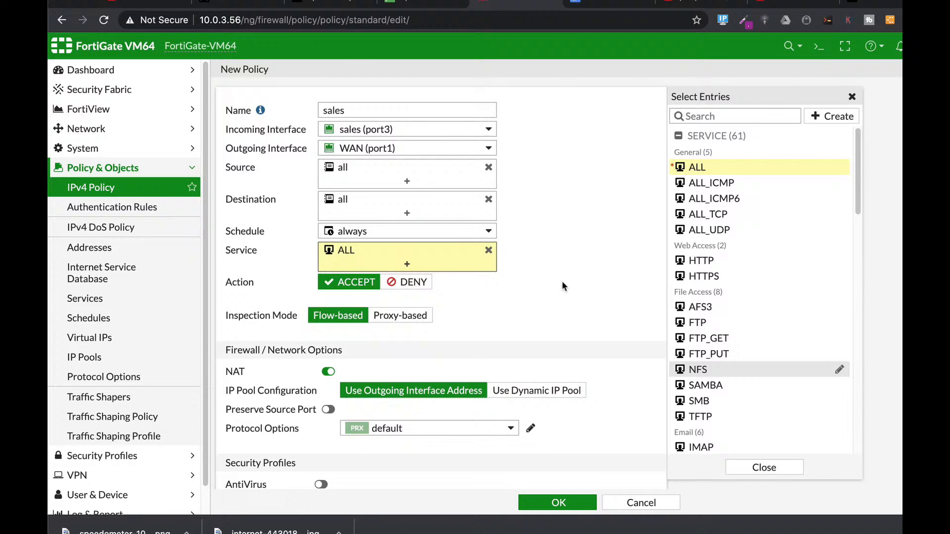
- Set the sales policy to log all sessions of allowed traffic and save the policy
scroll(592, 371, down, 6)
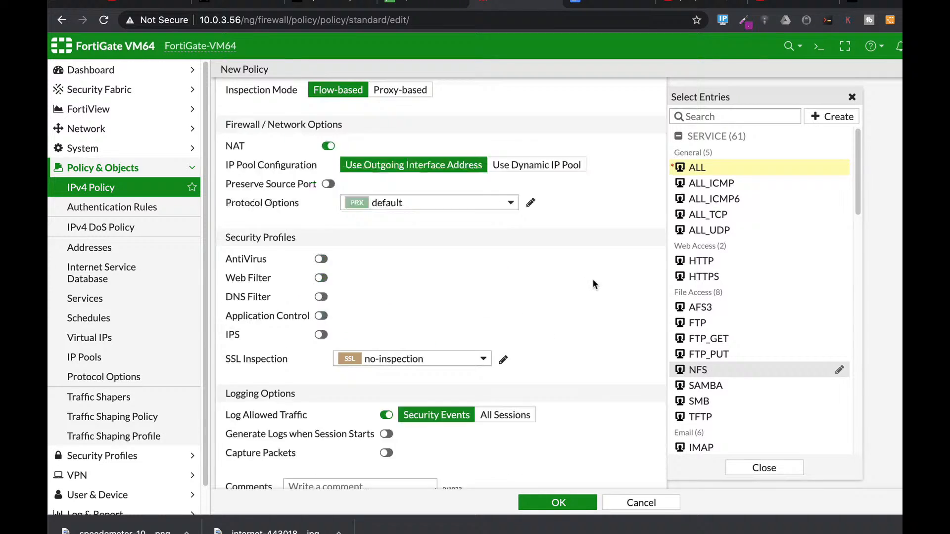
scroll(338, 154, up, 1)
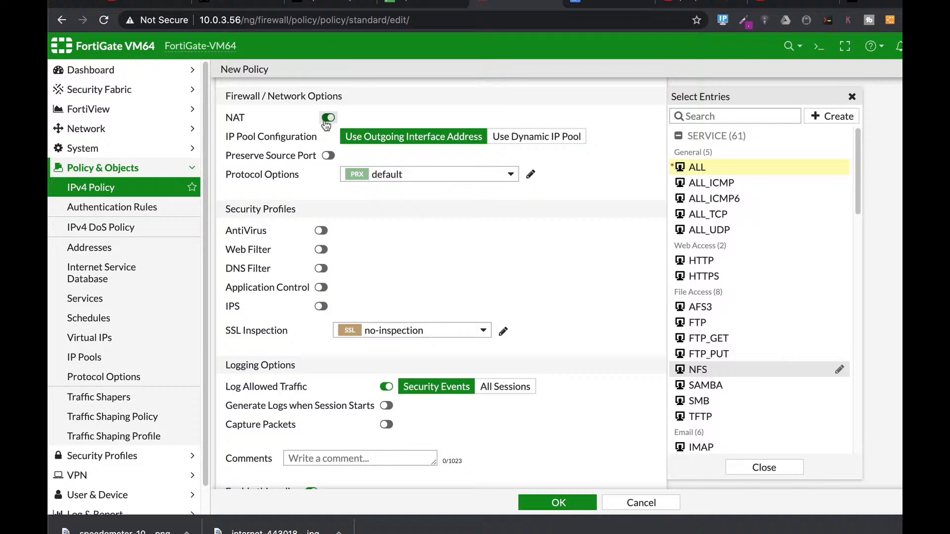
scroll(494, 290, up, 1)
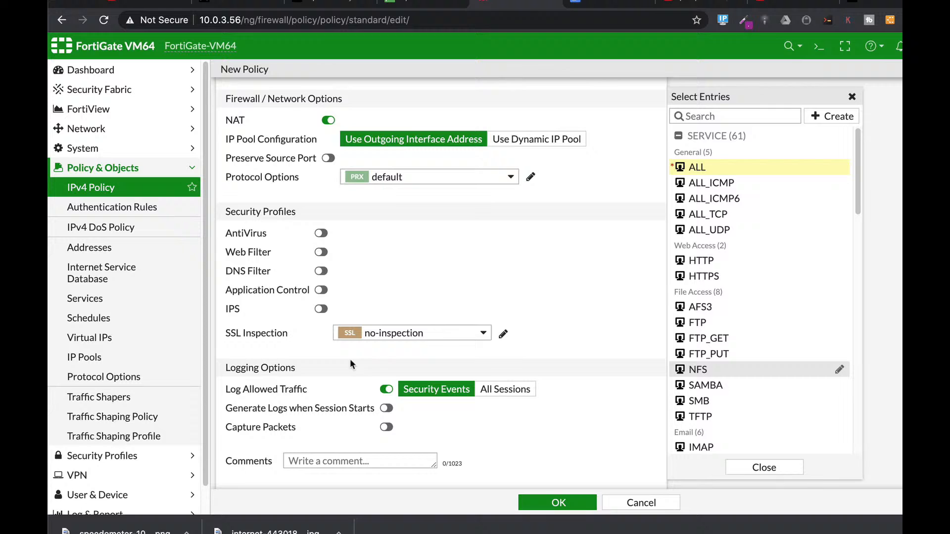
scroll(577, 352, down, 1)
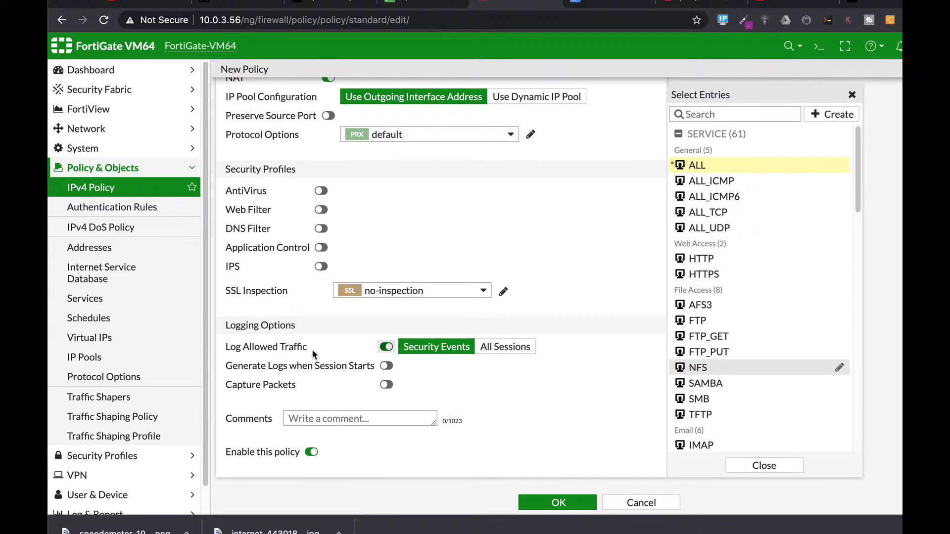
click(497, 348)
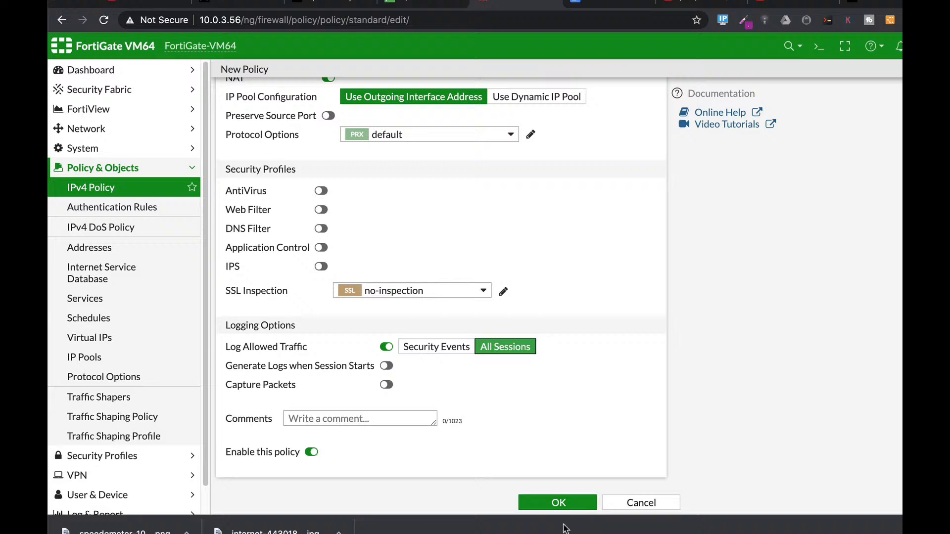
click(567, 504)
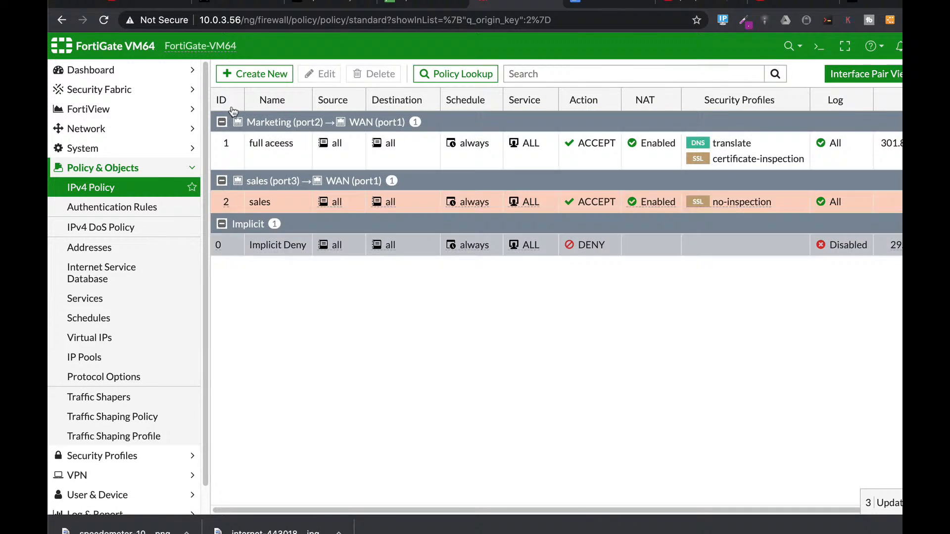
- Create a new IPv4 policy named "marketing" with Marketing (port2) as incoming interface and WAN (port1) as outgoing interface
click(264, 74)
click(350, 109)
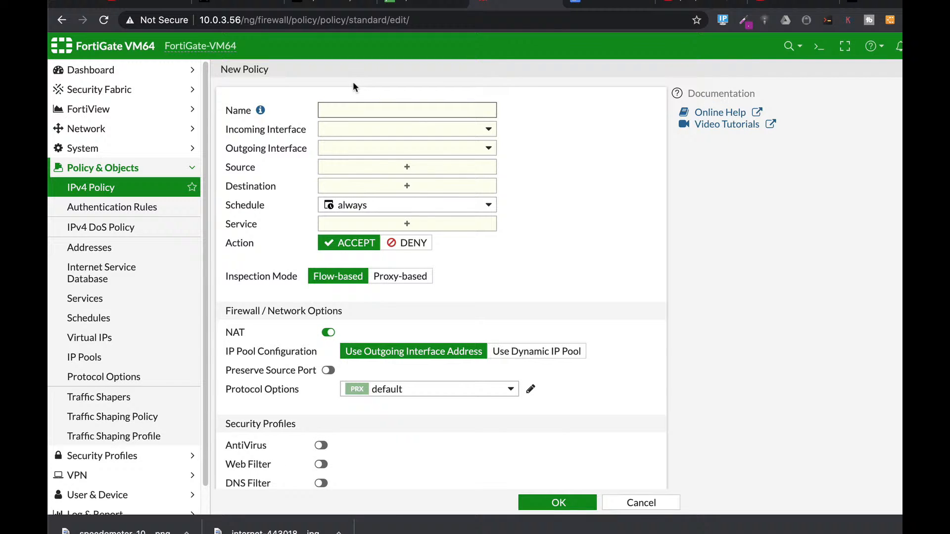
text(marketing)
click(356, 130)
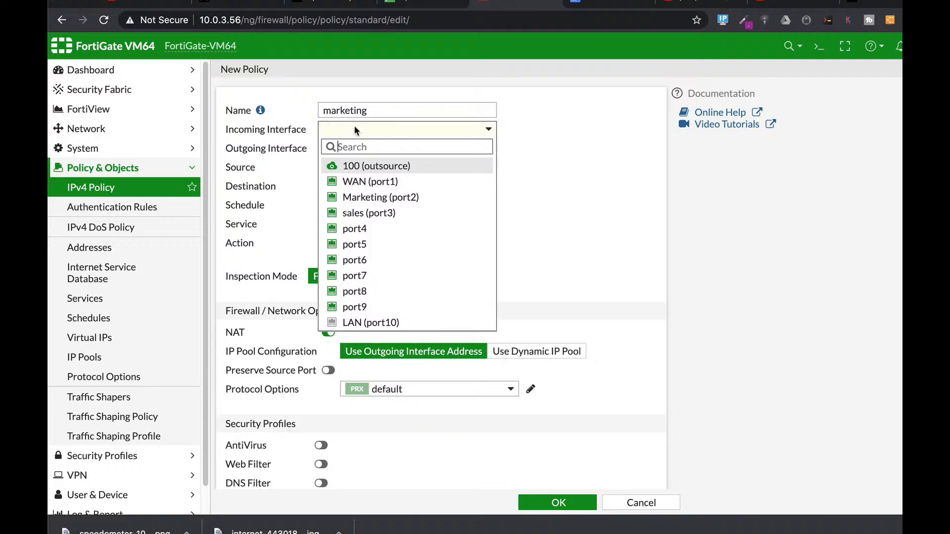
click(372, 198)
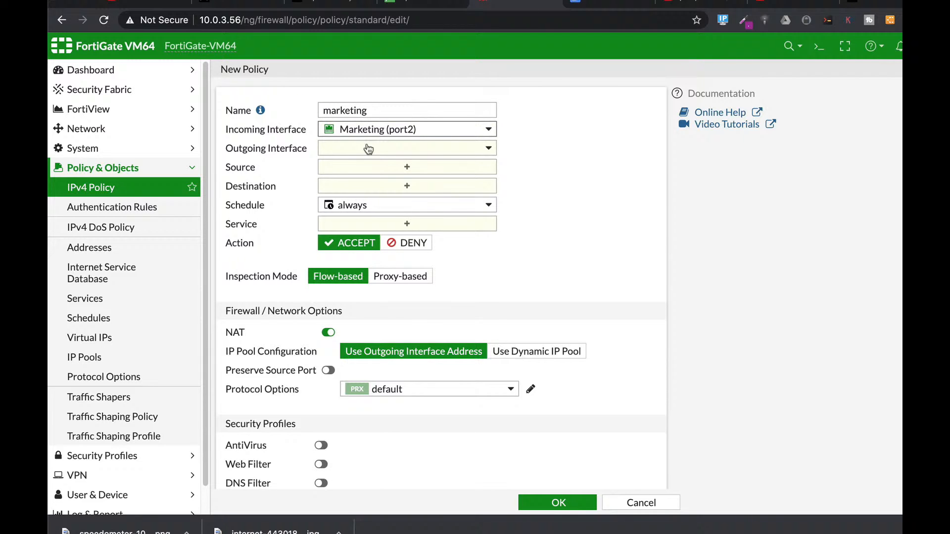
click(367, 148)
click(368, 201)
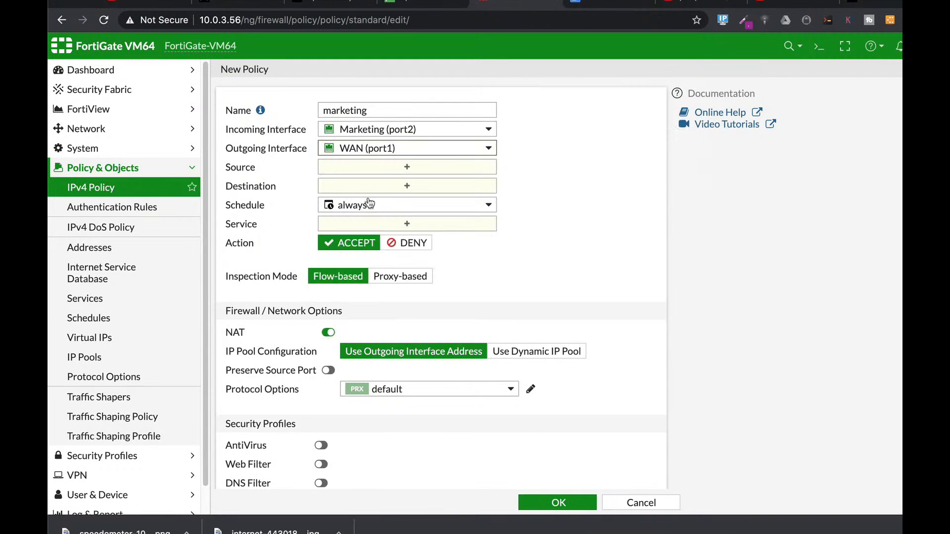
- Set the marketing policy's source and destination to all and its service to ALL
click(369, 174)
click(705, 174)
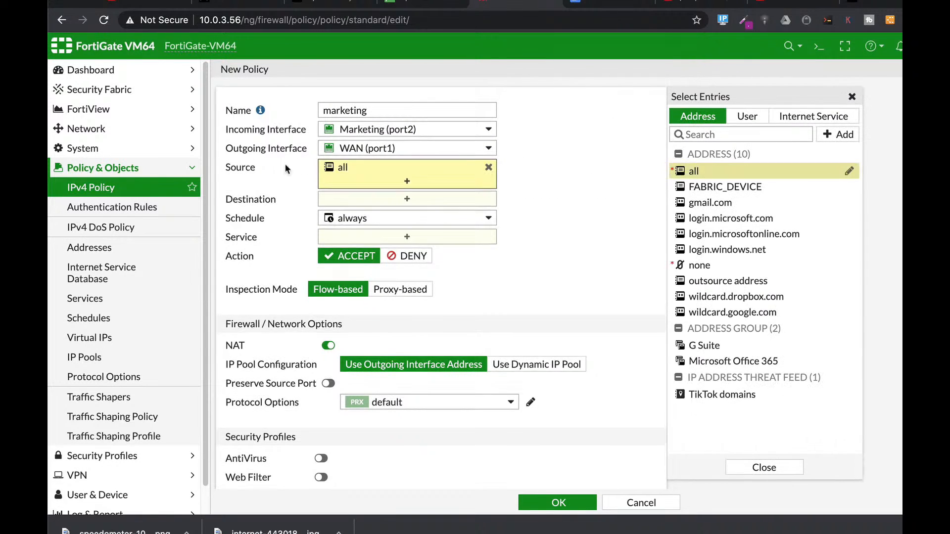
click(346, 207)
click(695, 173)
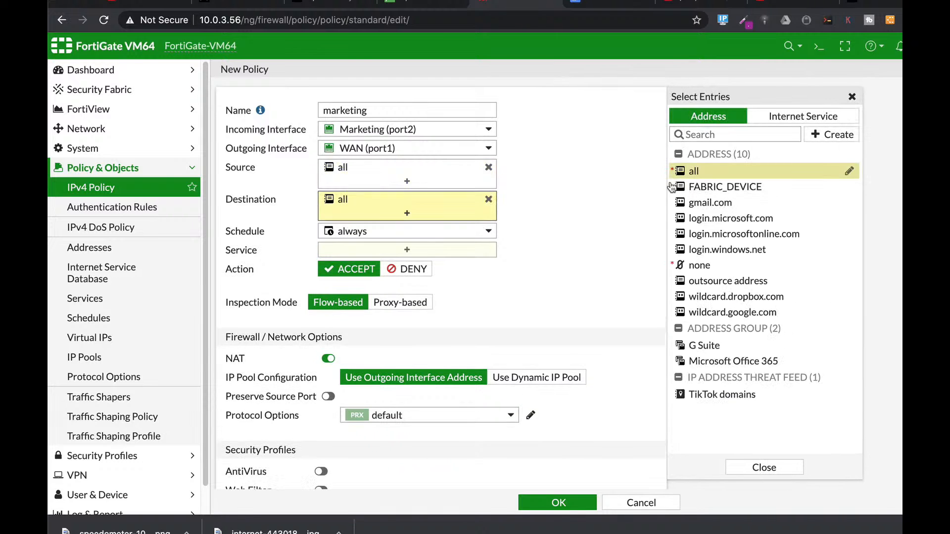
click(374, 249)
click(697, 167)
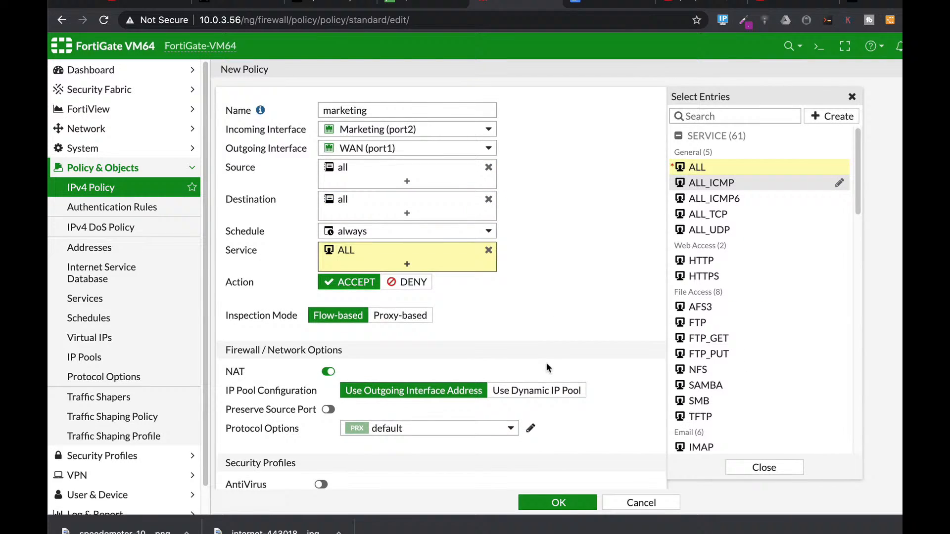
- Set the marketing policy to log all sessions of allowed traffic and save the policy
scroll(546, 368, down, 6)
click(505, 346)
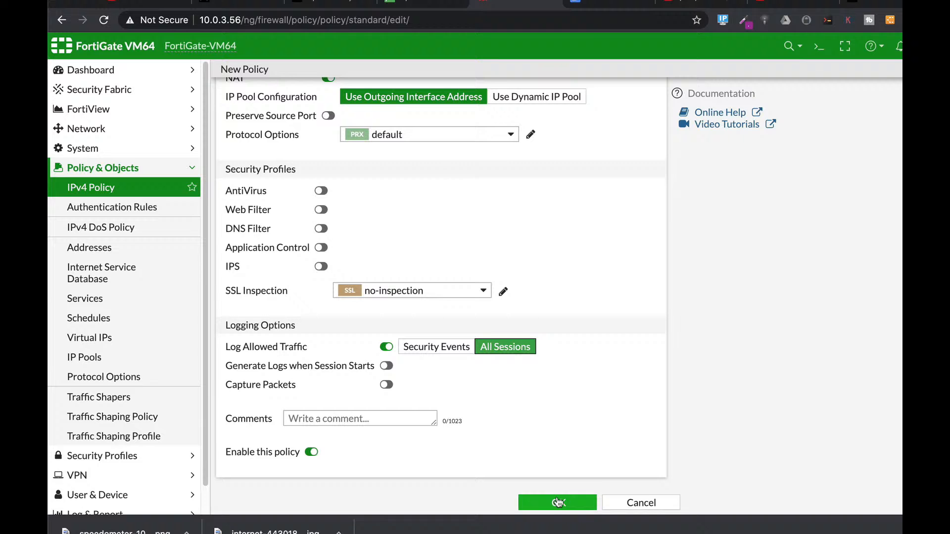
click(558, 503)
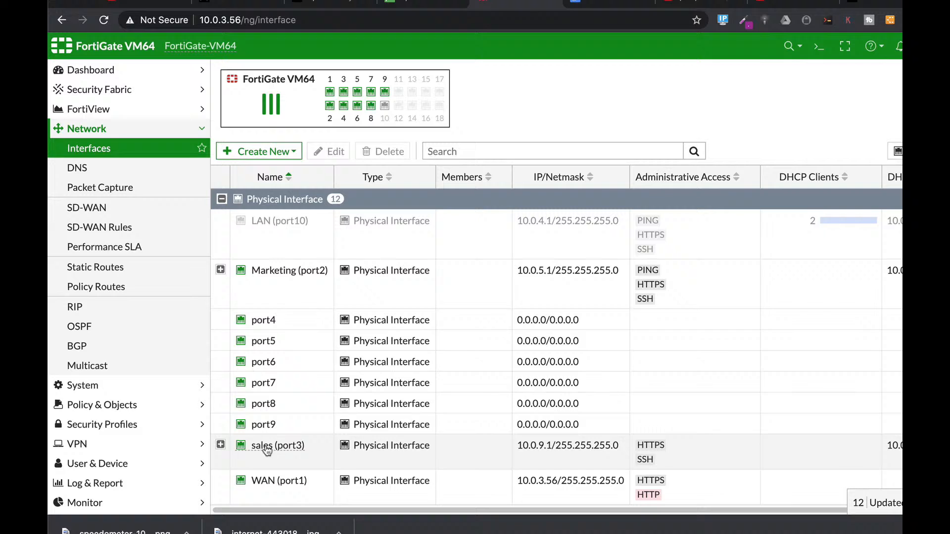
- Create a new VLAN interface named "outsource2" with alias 300 and VLAN ID 300 on sales (port3)
click(275, 151)
click(280, 171)
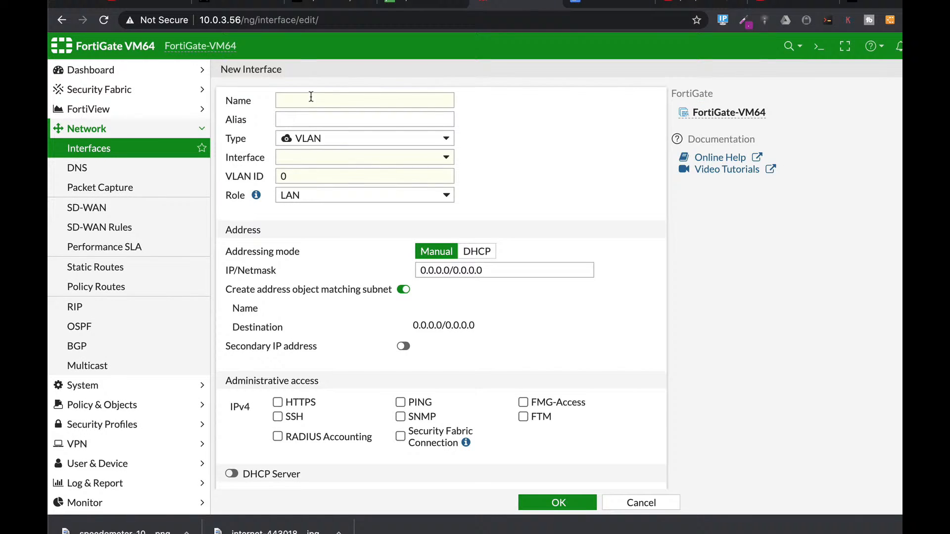
click(311, 96)
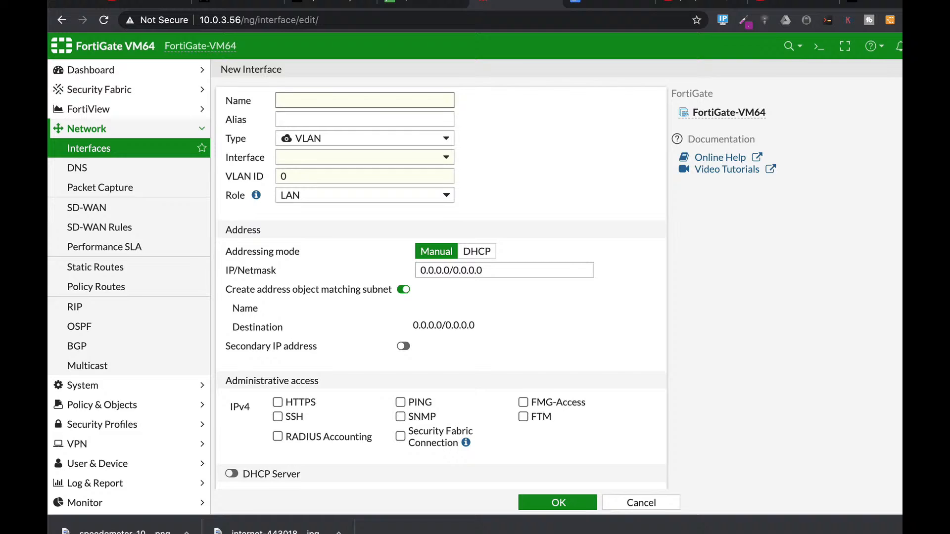
text(outsourc)
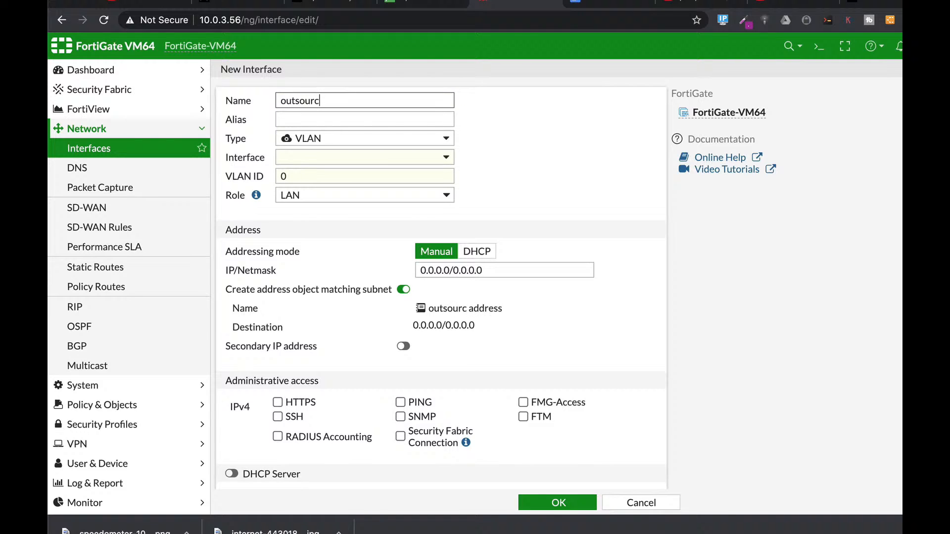
text(e2)
click(317, 118)
click(300, 178)
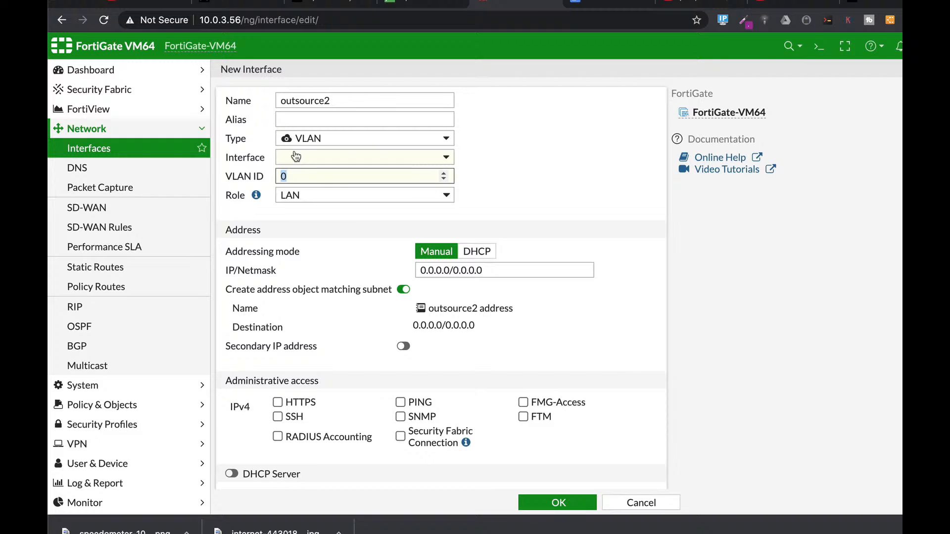
text(300)
click(300, 117)
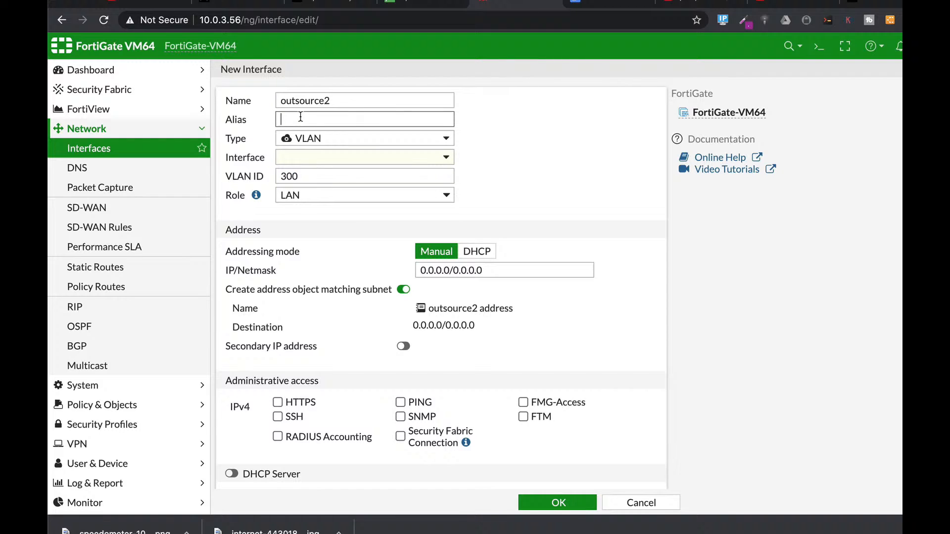
text(300)
click(315, 158)
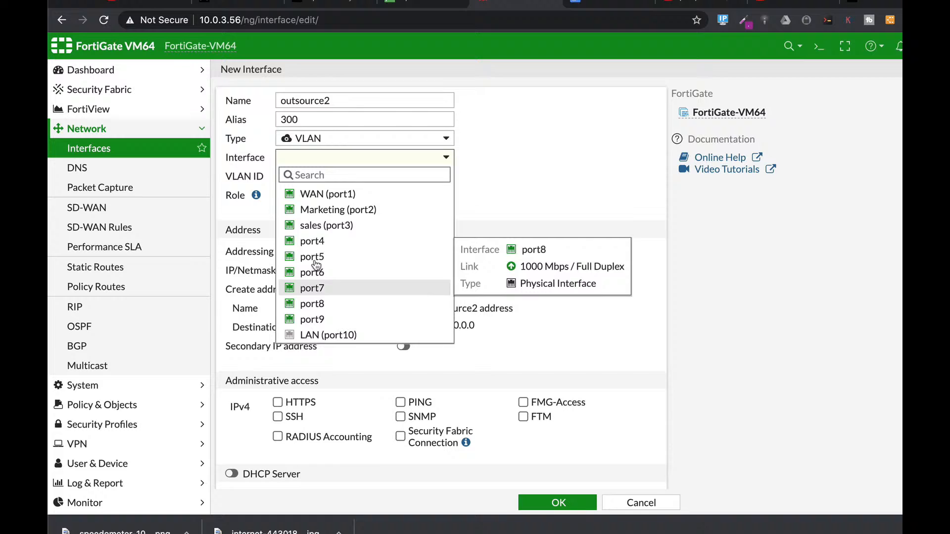
click(315, 226)
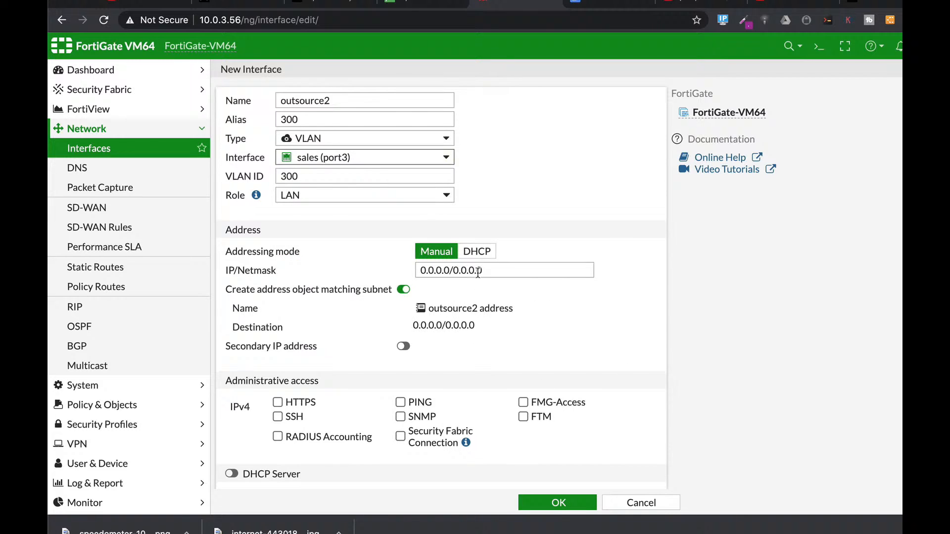
- Assign the outsource2 VLAN the address 192.168.2.1/24 and allow HTTPS and SSH for IPv4 administrative access
click(577, 269)
drag(577, 270, 369, 269)
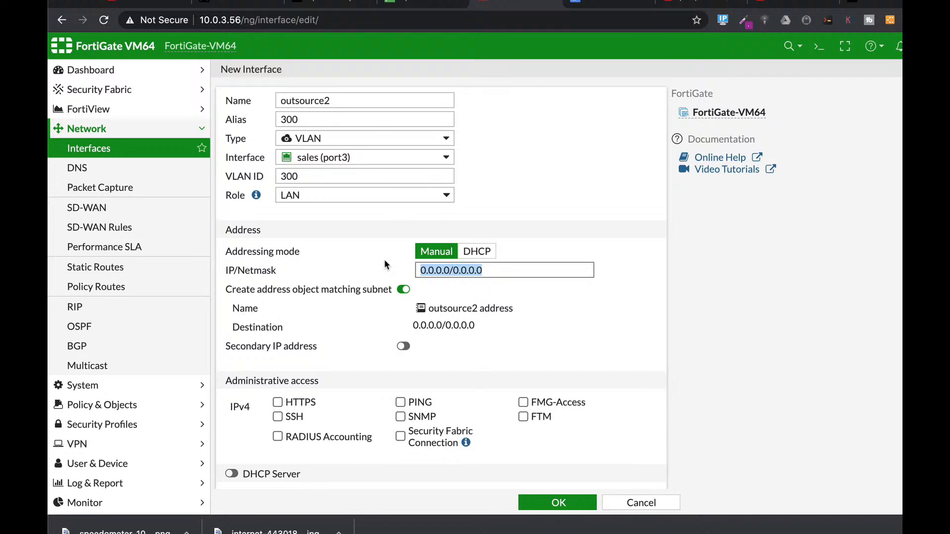
text(192)
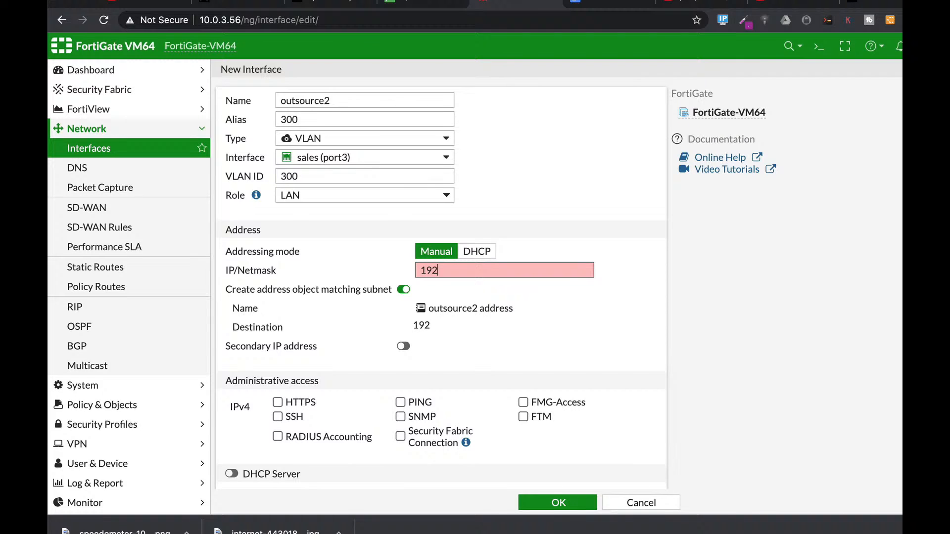
text(.168.2.1/24)
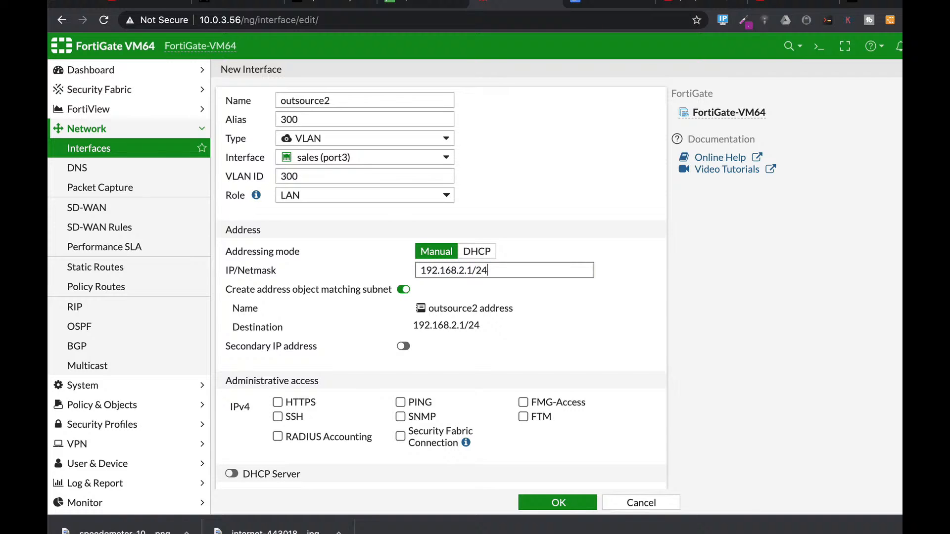
scroll(285, 347, down, 5)
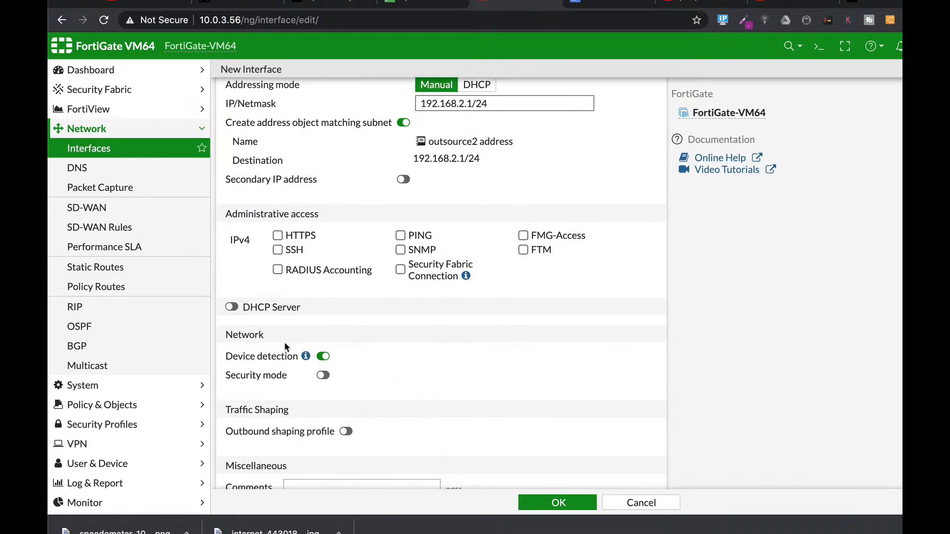
click(278, 235)
click(278, 250)
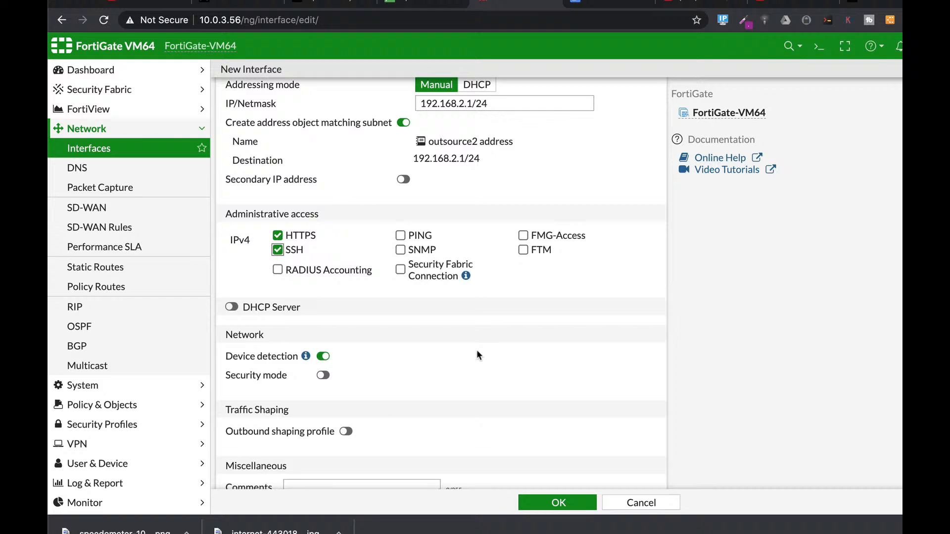
- Enable the DHCP server on the outsource2 VLAN with its default address range, save it, and expand the VLANs under sales (port3)
scroll(481, 347, down, 2)
click(231, 253)
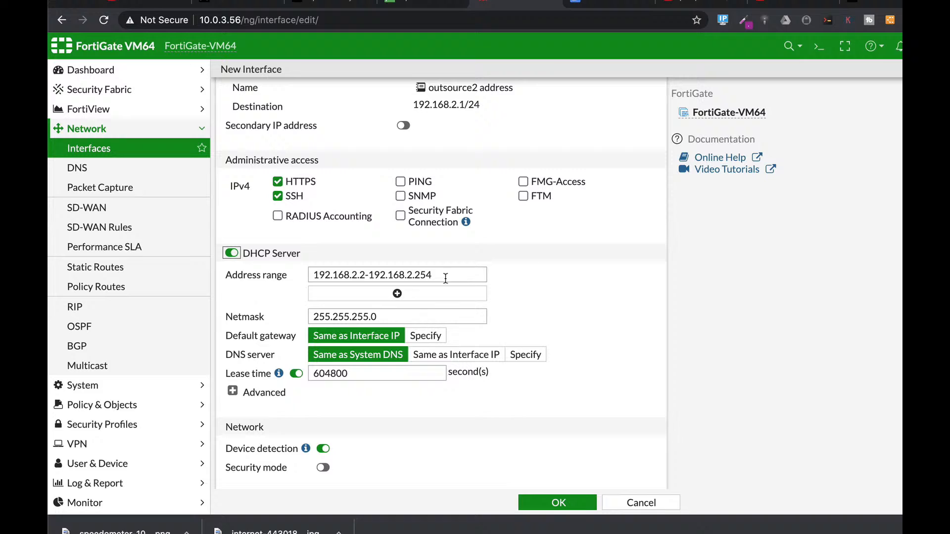
drag(463, 276, 278, 274)
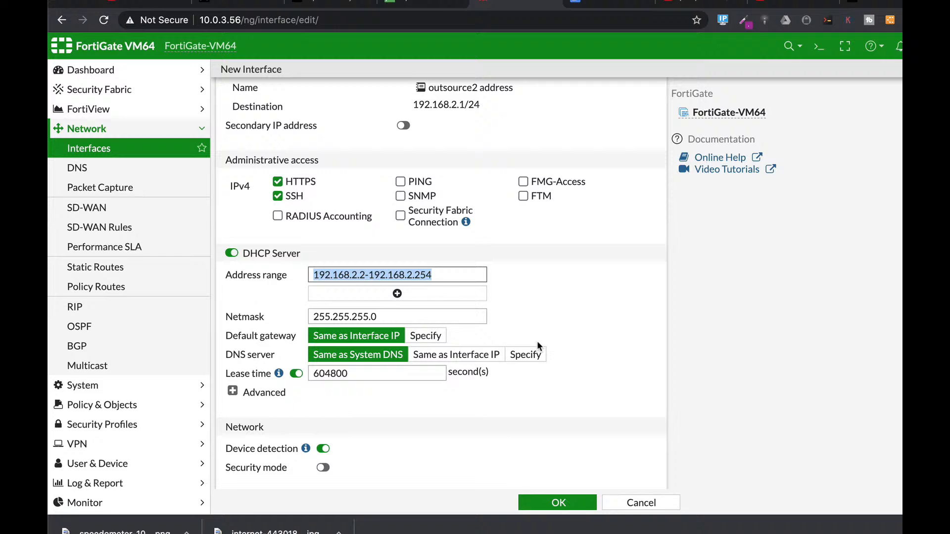
click(563, 501)
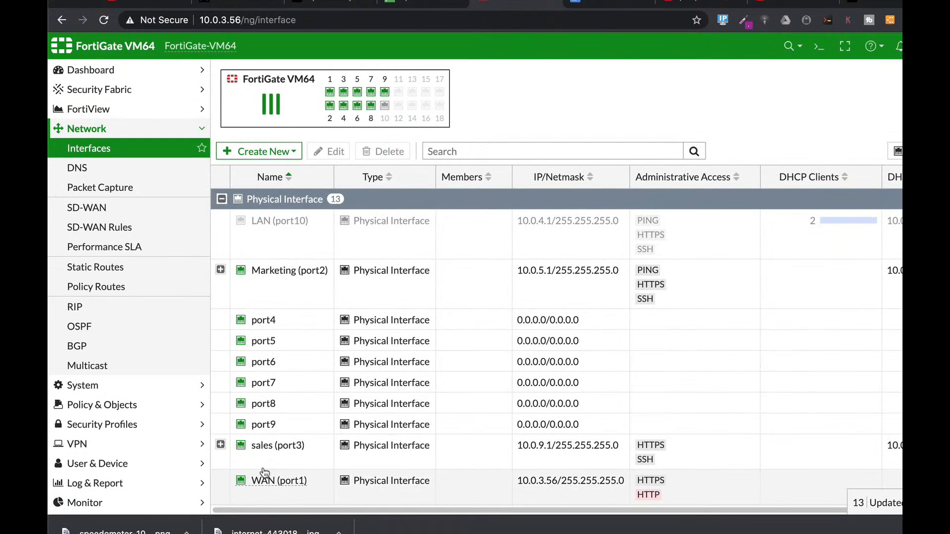
click(221, 445)
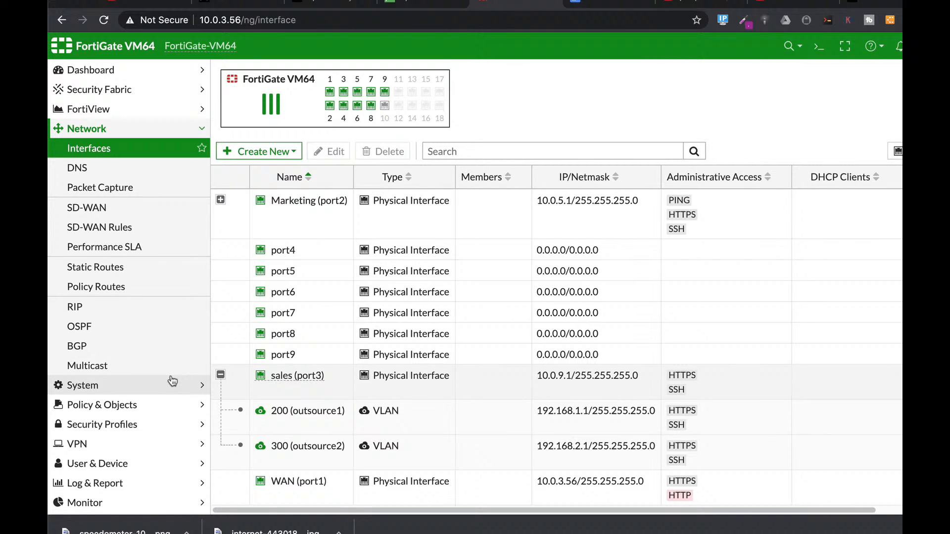
- Create a new IPv4 policy named "outsource2" with 300 (outsource2) as incoming and WAN (port1) as outgoing interface
click(112, 409)
click(93, 187)
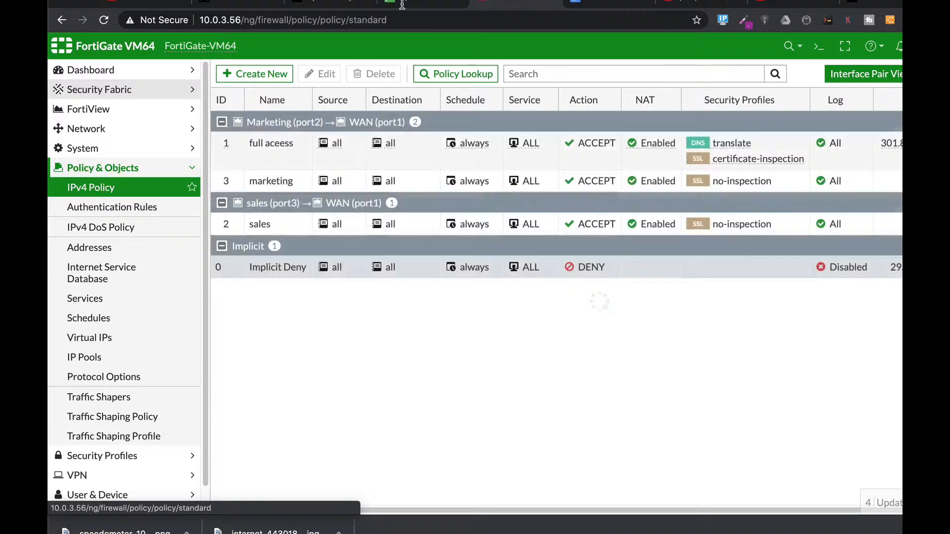
click(233, 73)
click(354, 111)
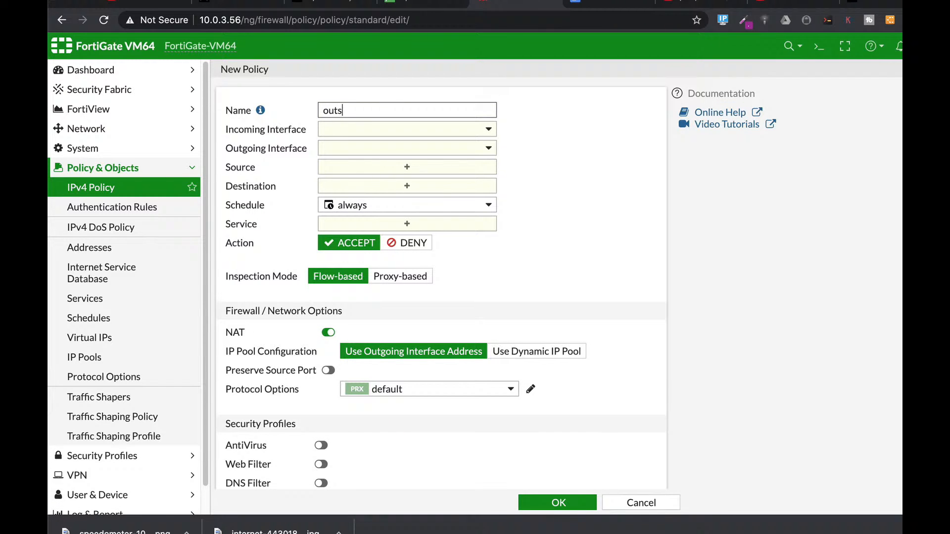
text(outsource2)
click(393, 131)
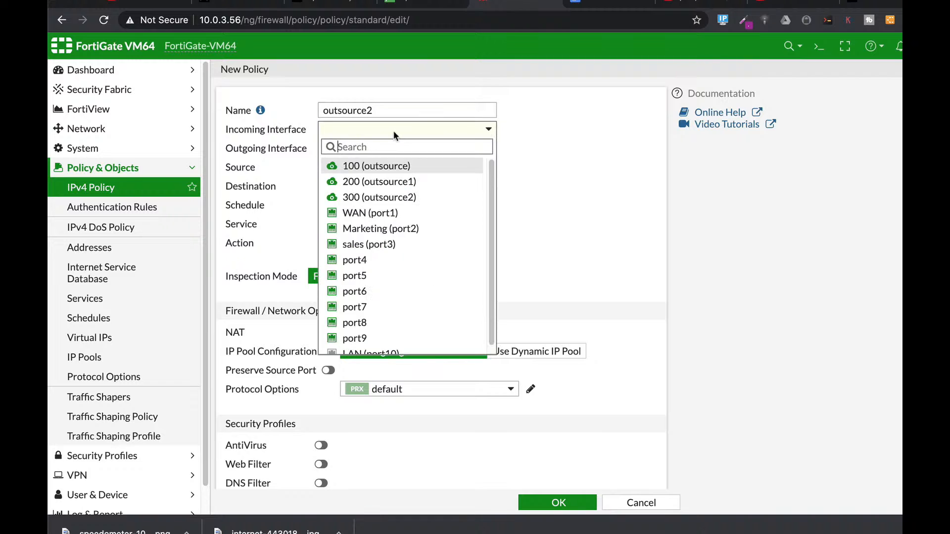
click(380, 197)
click(364, 150)
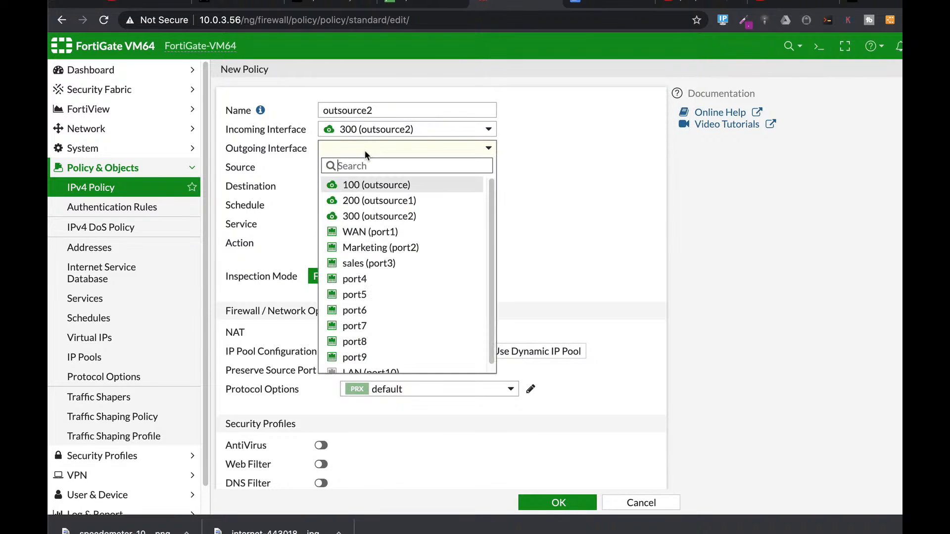
click(370, 232)
- Set both the source and the destination of the outsource2 policy to all
click(394, 168)
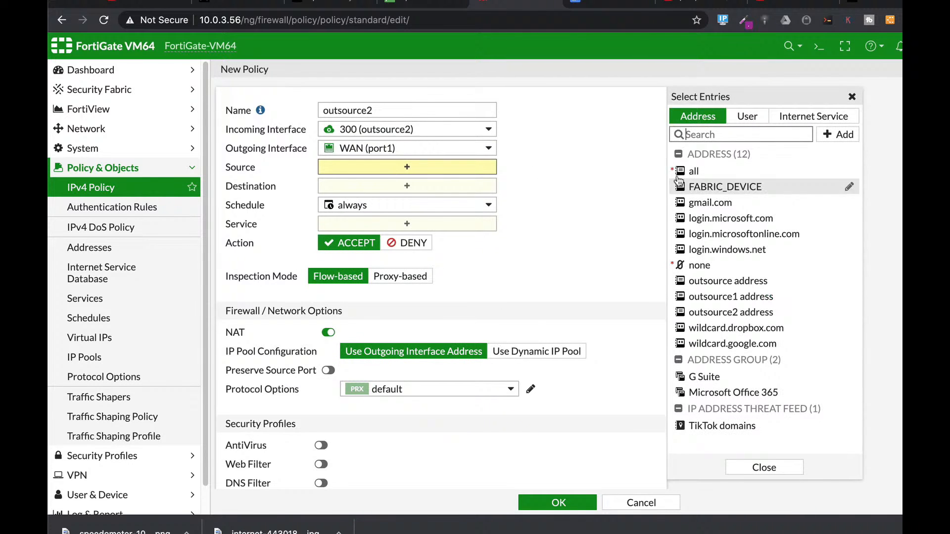
click(685, 171)
click(362, 199)
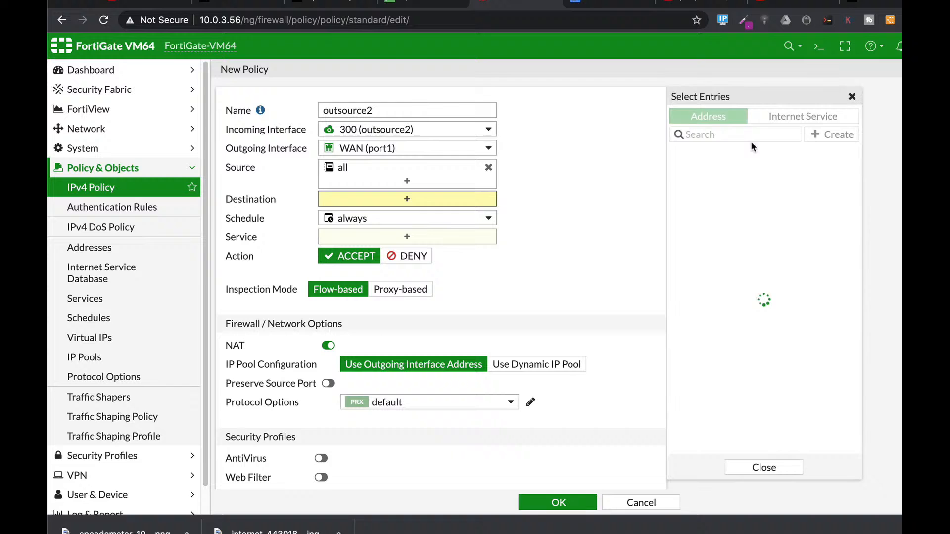
click(689, 173)
- Add the HTTPS and HTTP services to the outsource2 policy
click(457, 250)
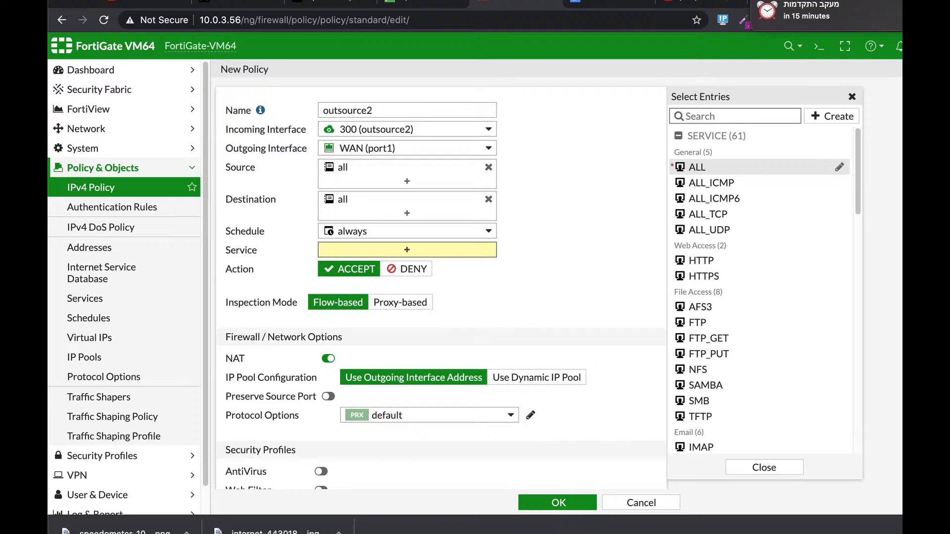
text(https)
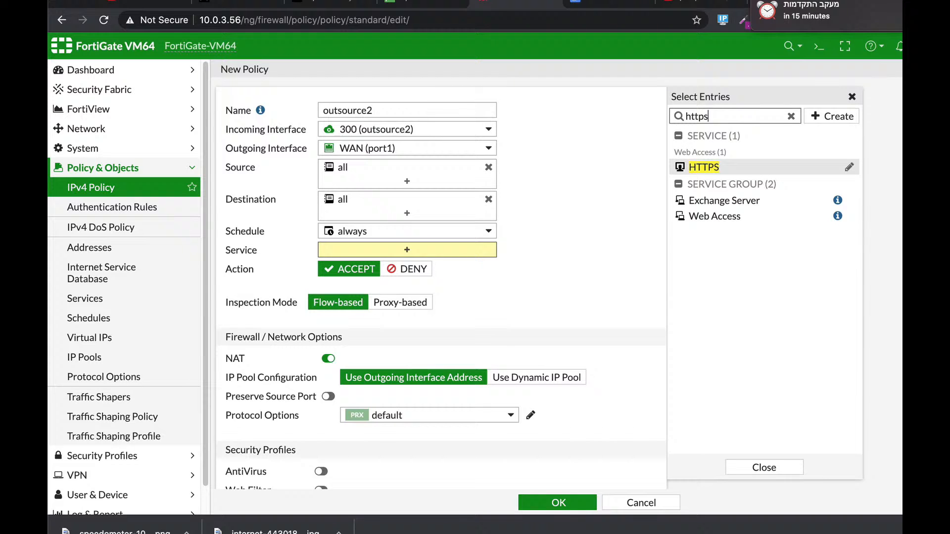
key(Return)
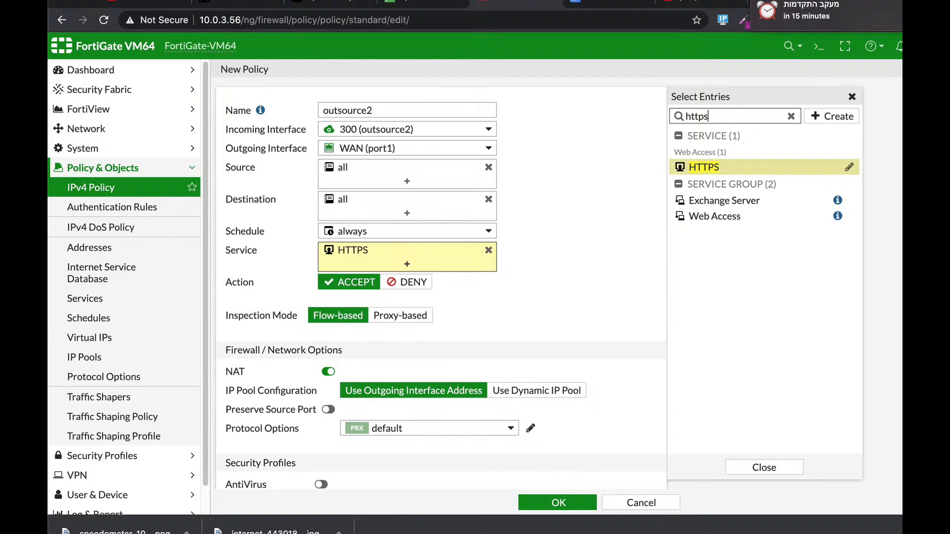
text(psh)
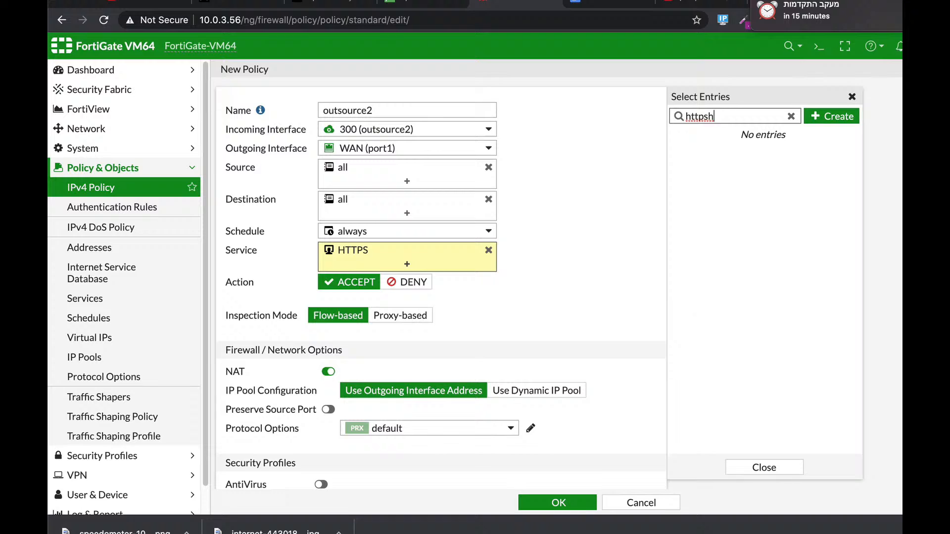
key(BackSpace)
key(BackSpace)
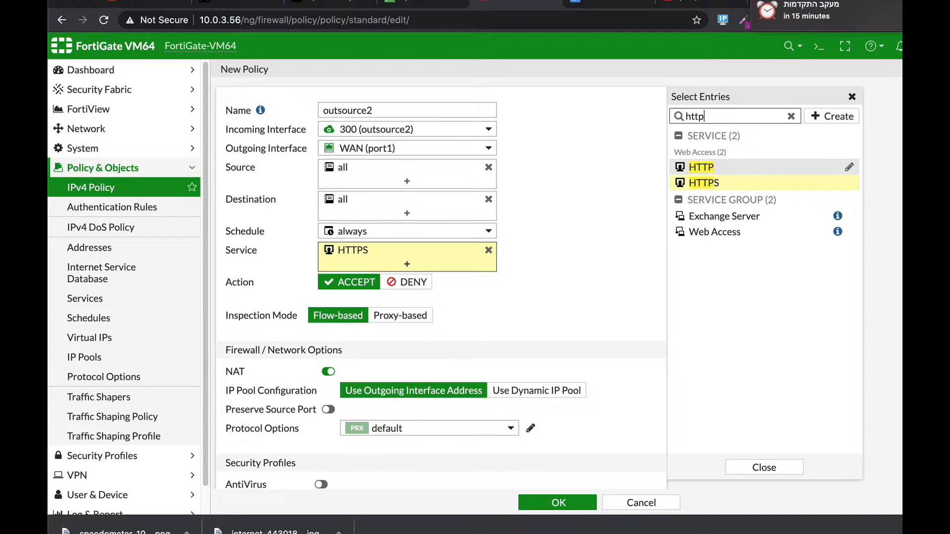
key(Return)
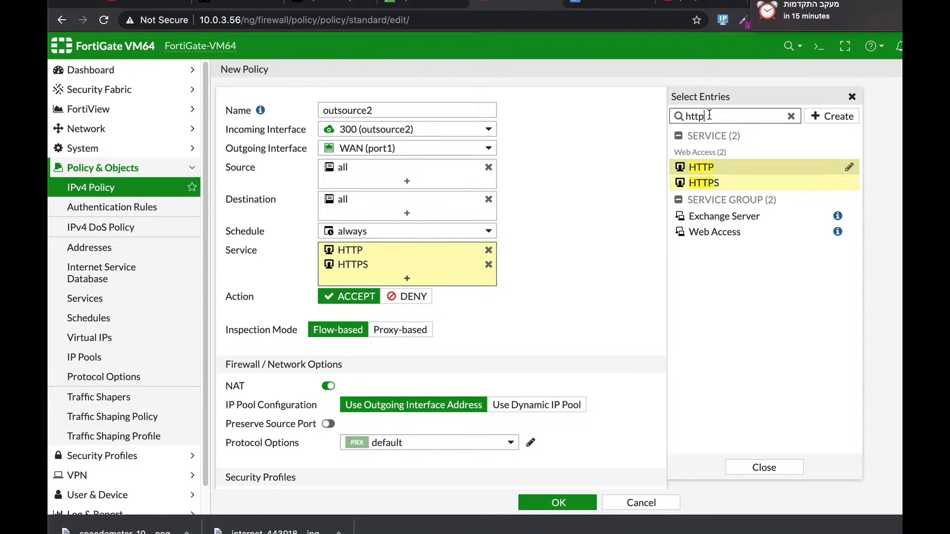
- Add the DNS service to the outsource2 policy and save the policy
key(BackSpace)
key(BackSpace)
key(BackSpace)
key(BackSpace)
text(dns)
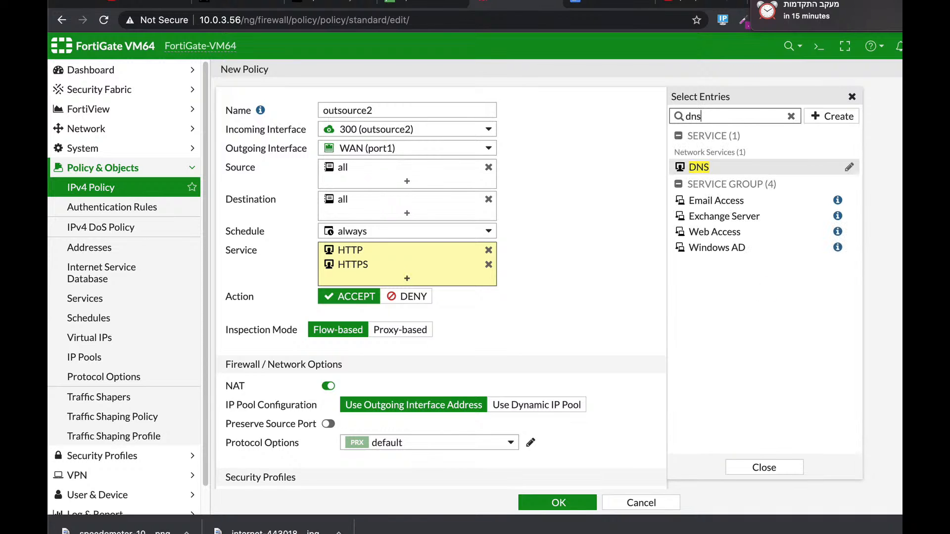
key(Return)
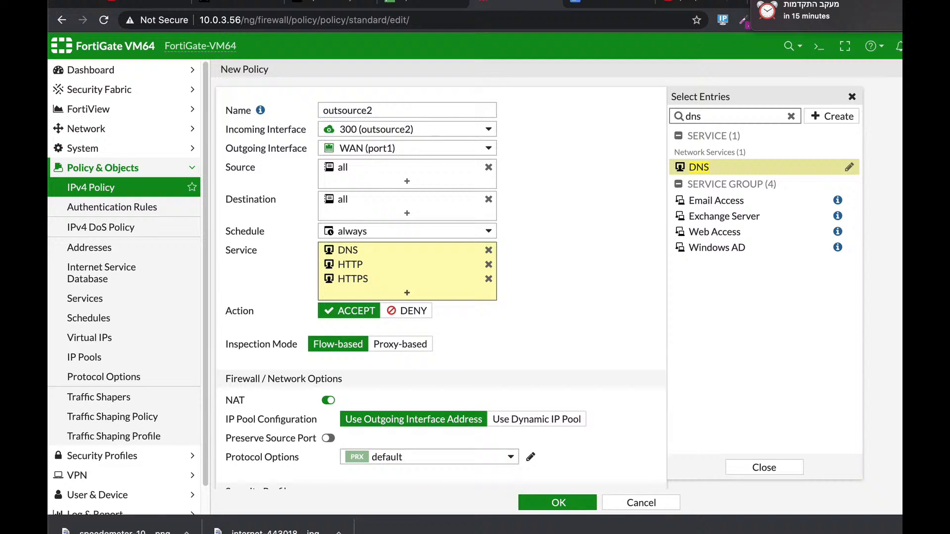
scroll(553, 338, down, 1)
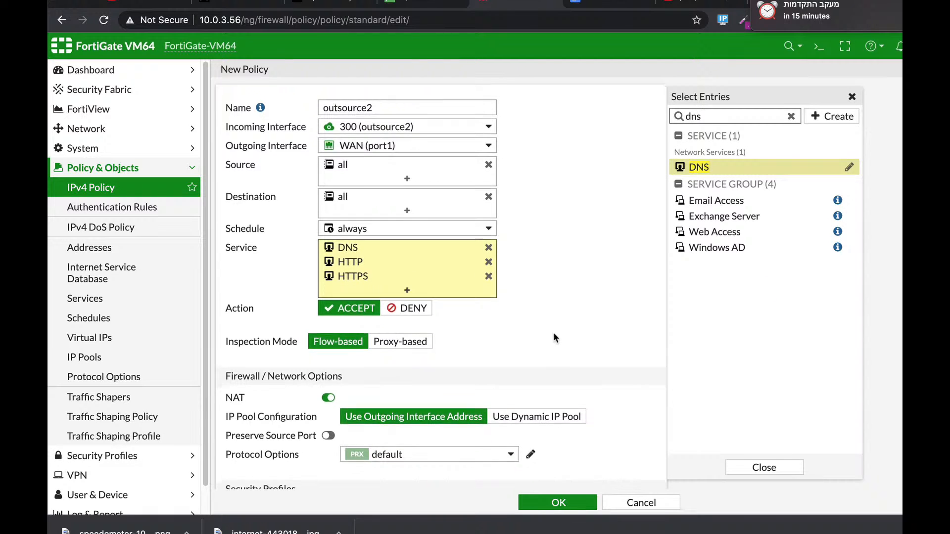
click(553, 502)
click(564, 504)
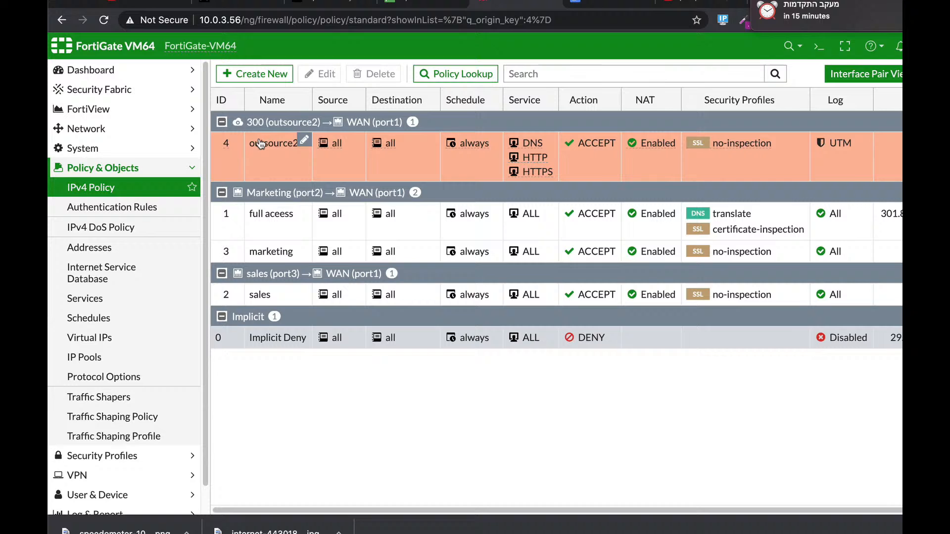
- Check the firewall address list and the Marketing (port2) subnet in the interface list
click(611, 2)
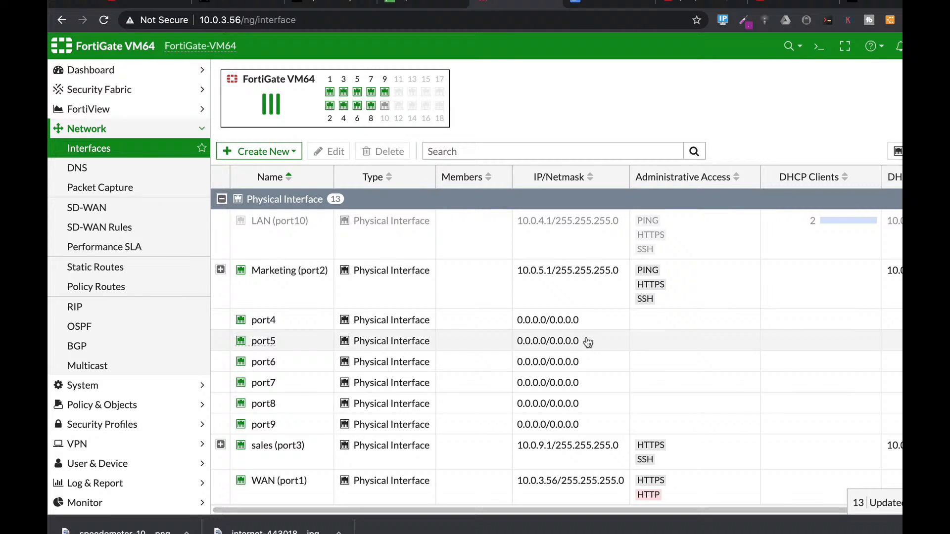
click(125, 405)
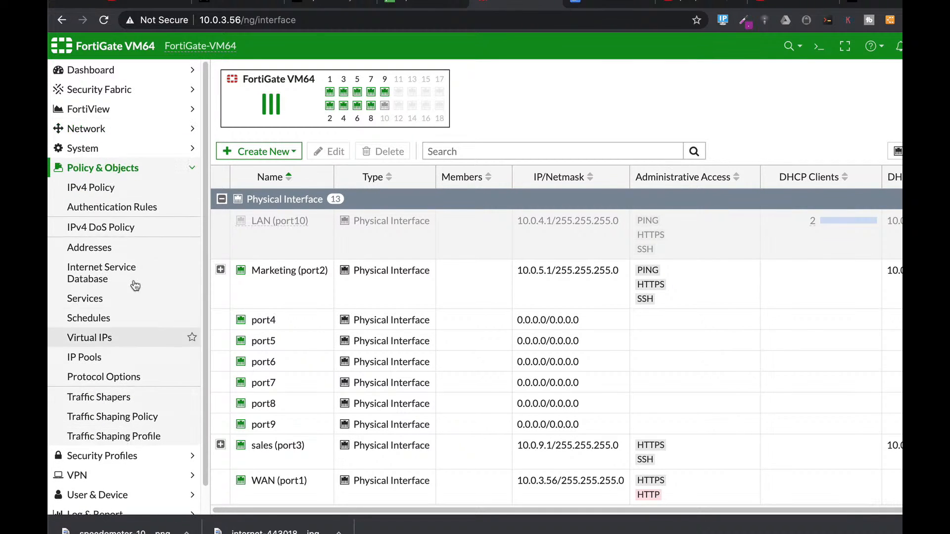
click(109, 246)
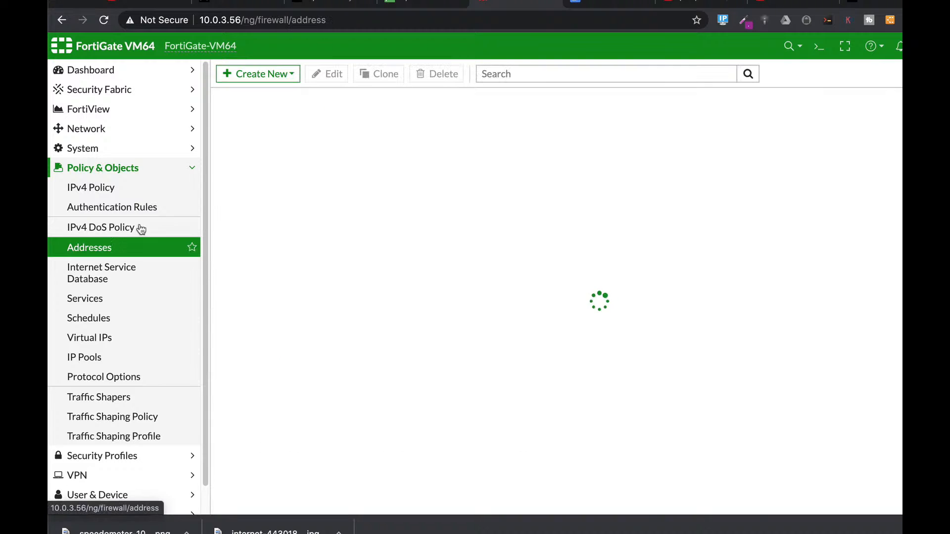
click(86, 132)
click(88, 142)
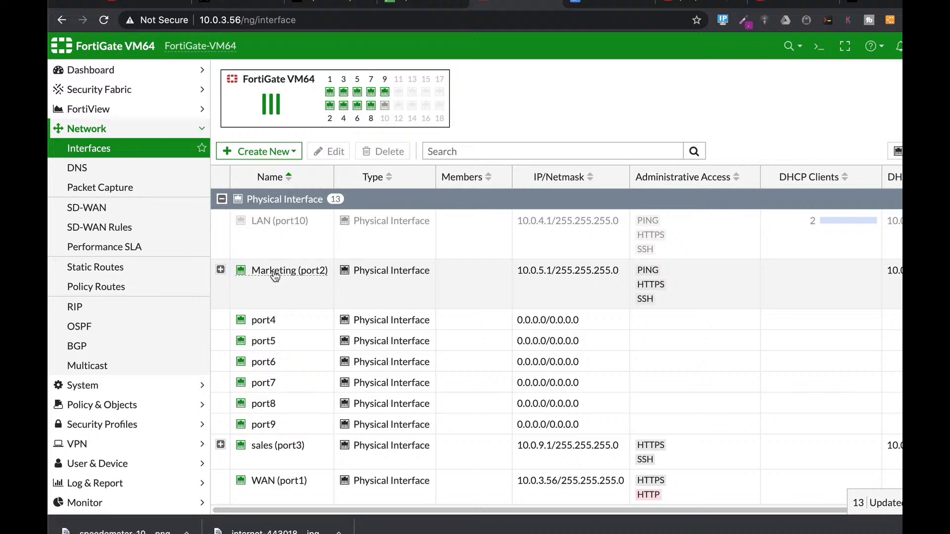
click(271, 276)
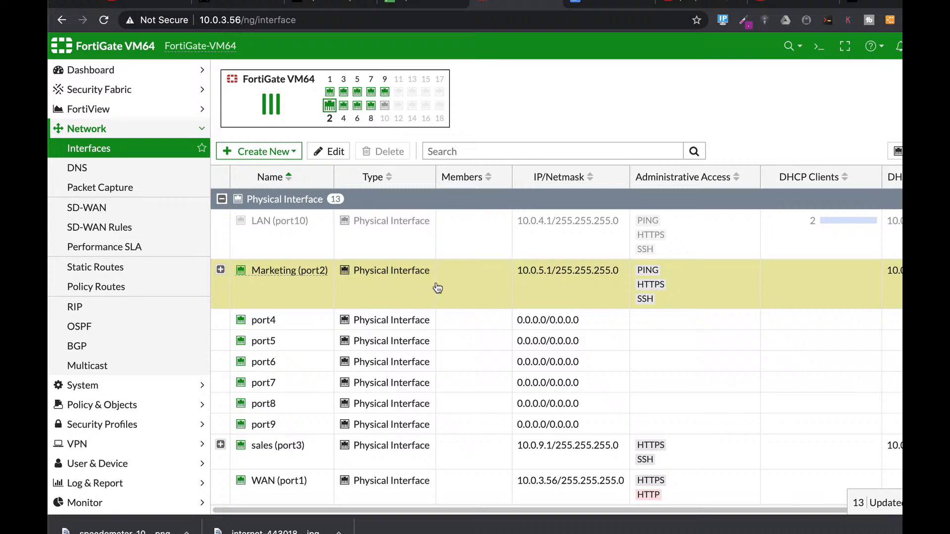
- Create a new firewall address object named "Limited ICMP"
click(132, 404)
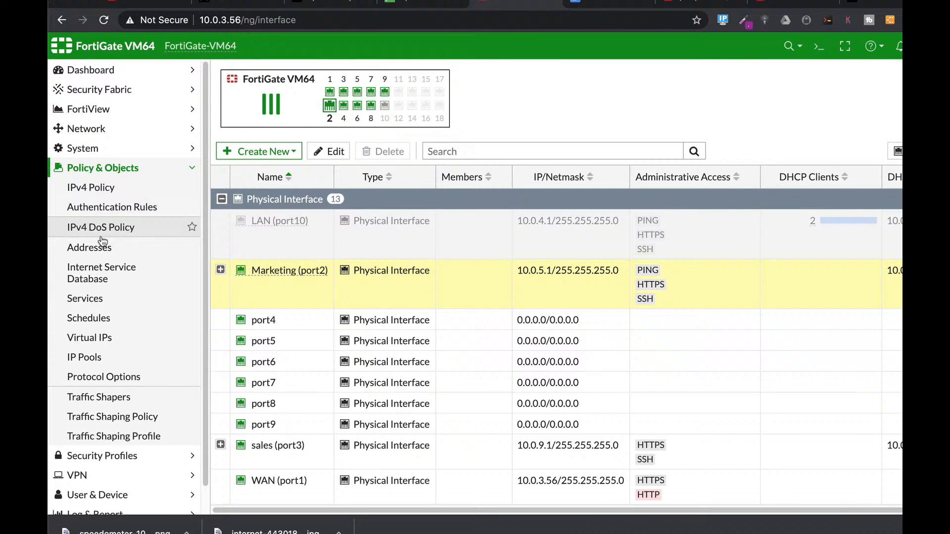
click(103, 245)
click(254, 76)
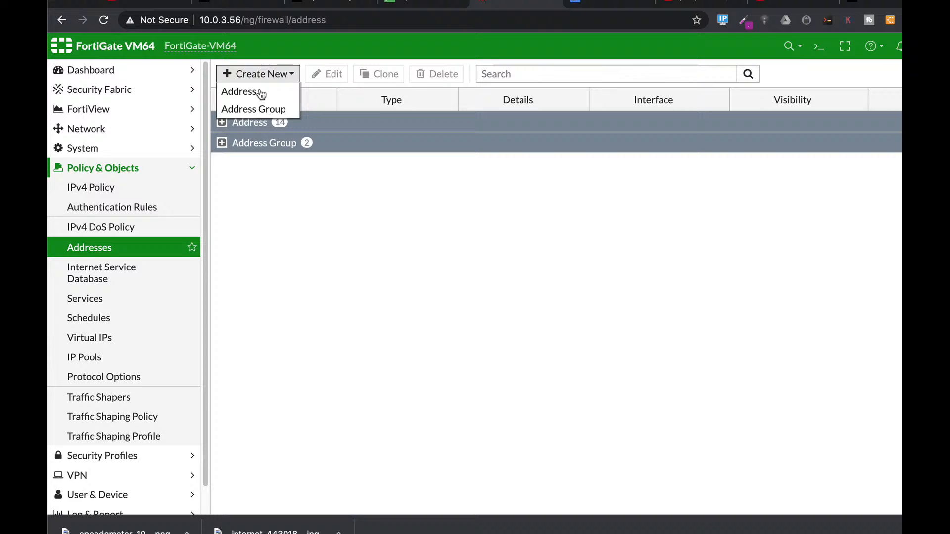
click(259, 93)
click(375, 102)
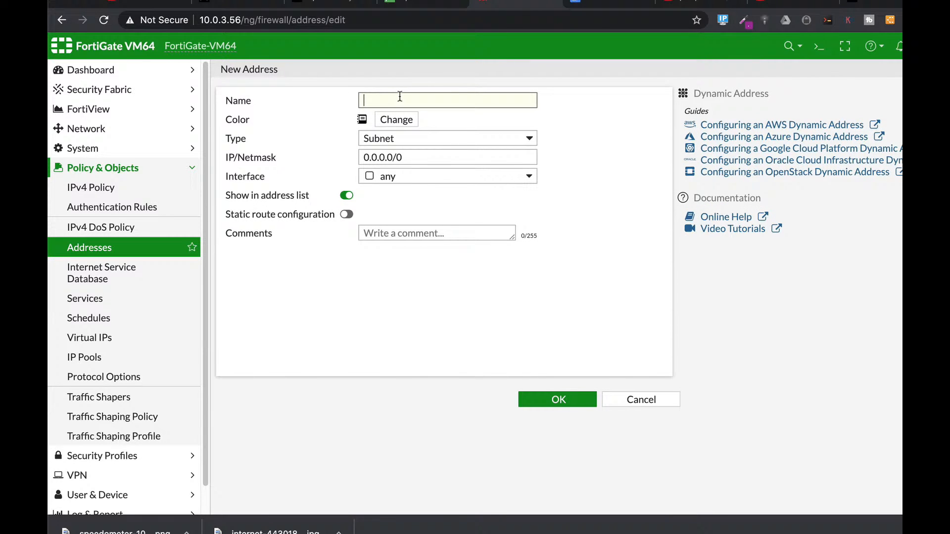
key(BackSpace)
text(Limited ICMP)
- Make the Limited ICMP address an IP Range from 10.0.5.3 to 10.0.5.3
click(394, 140)
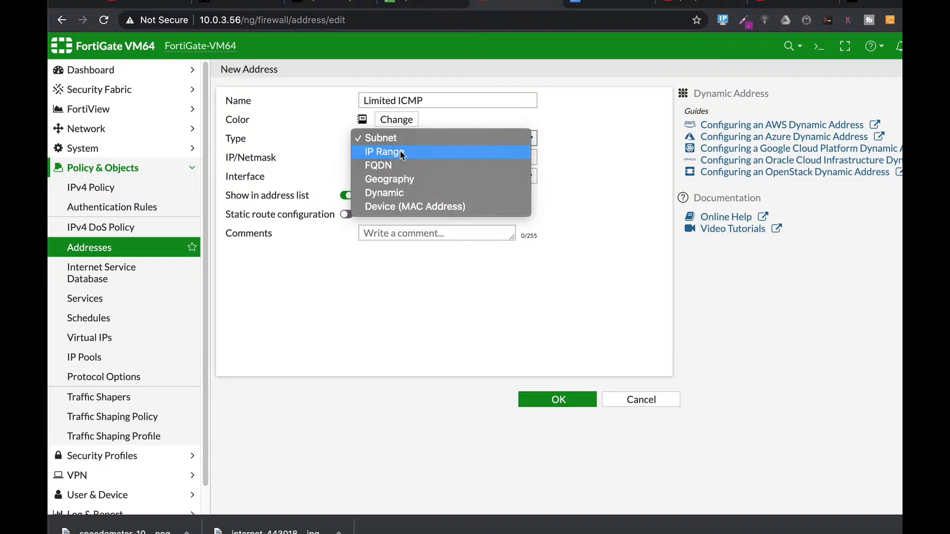
click(400, 157)
click(404, 156)
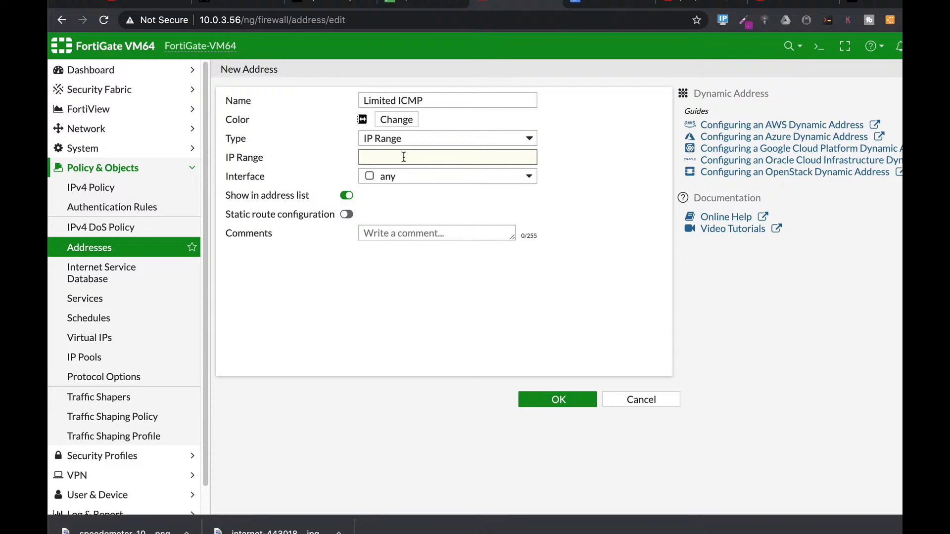
text(10.0.5.2-10.0.5.2)
drag(393, 156, 398, 156)
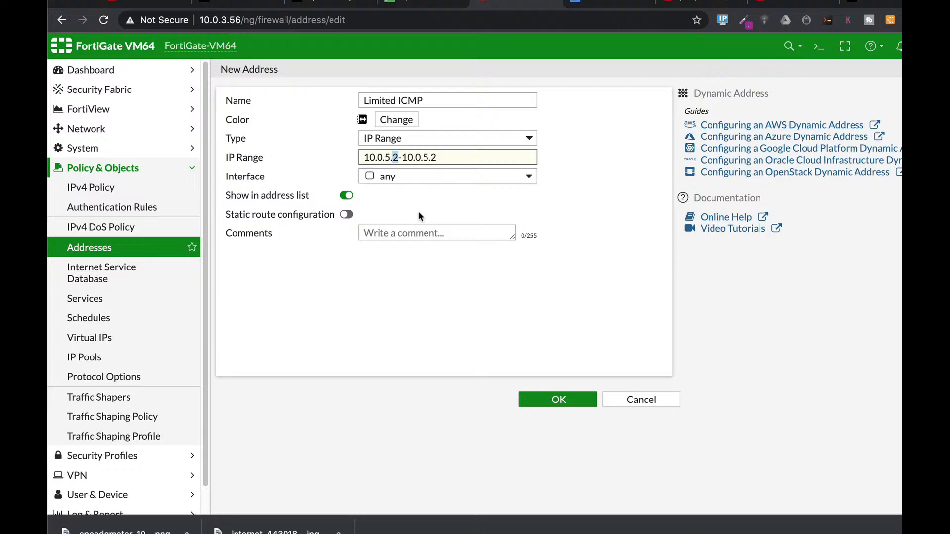
text(3)
- Bind the Limited ICMP address to the Marketing (port2) interface and save the address
click(426, 177)
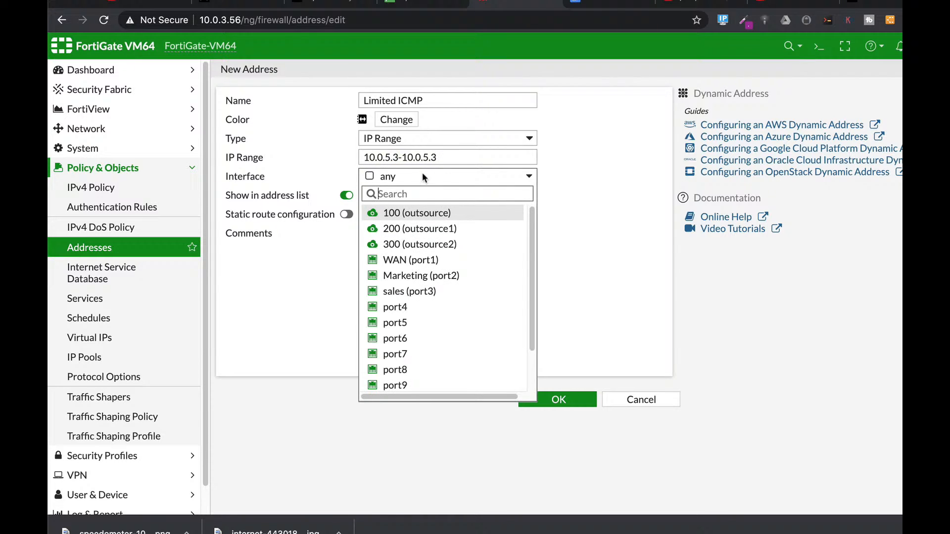
click(401, 276)
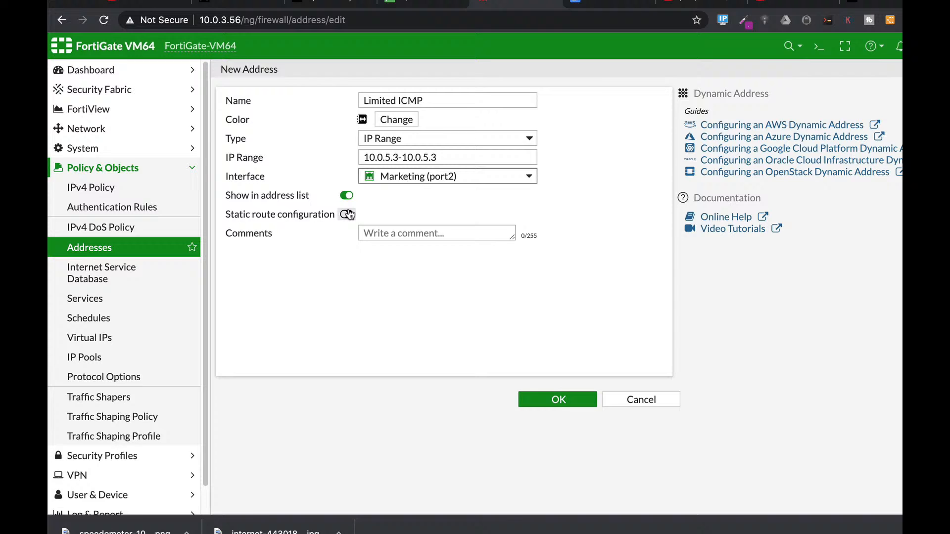
click(578, 401)
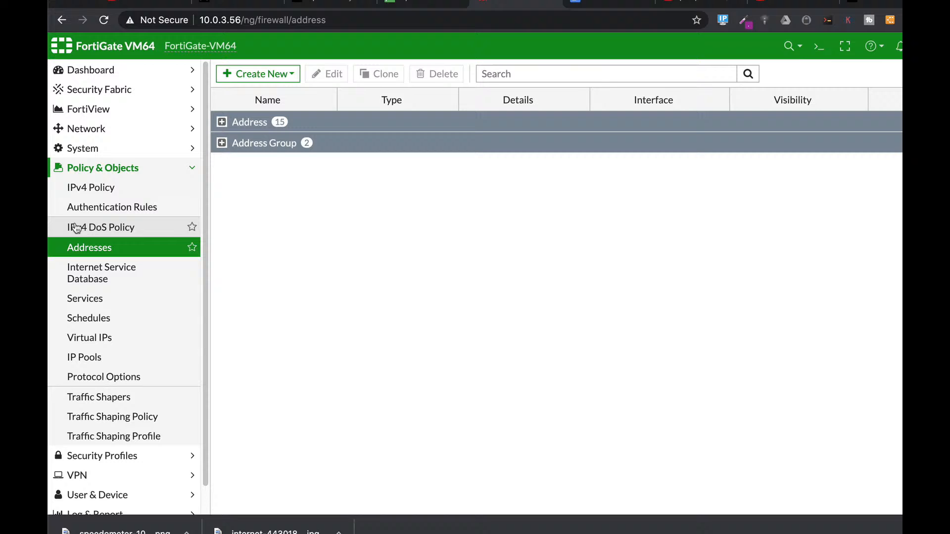
- Create a new IPv4 policy named "no icmp" with Marketing (port2) as incoming and WAN (port1) as outgoing interface
click(91, 196)
click(262, 71)
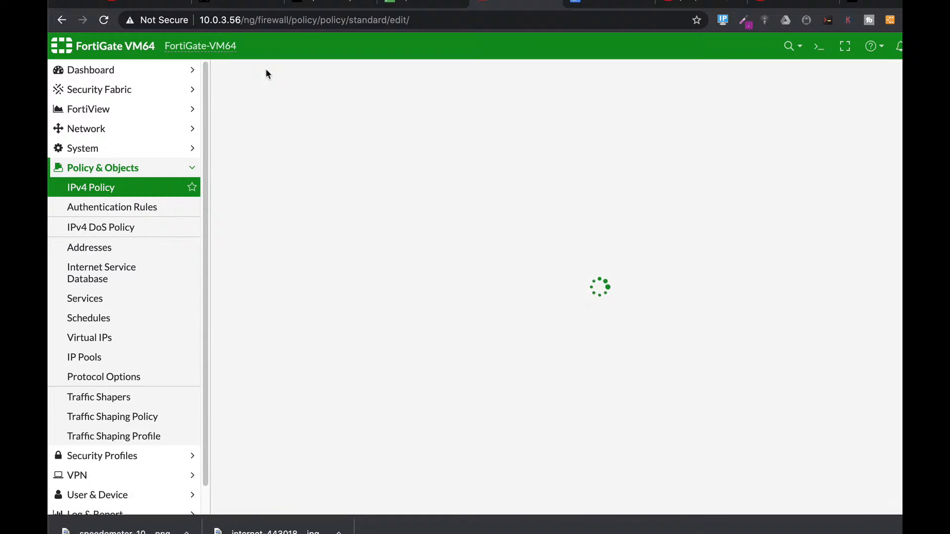
click(340, 113)
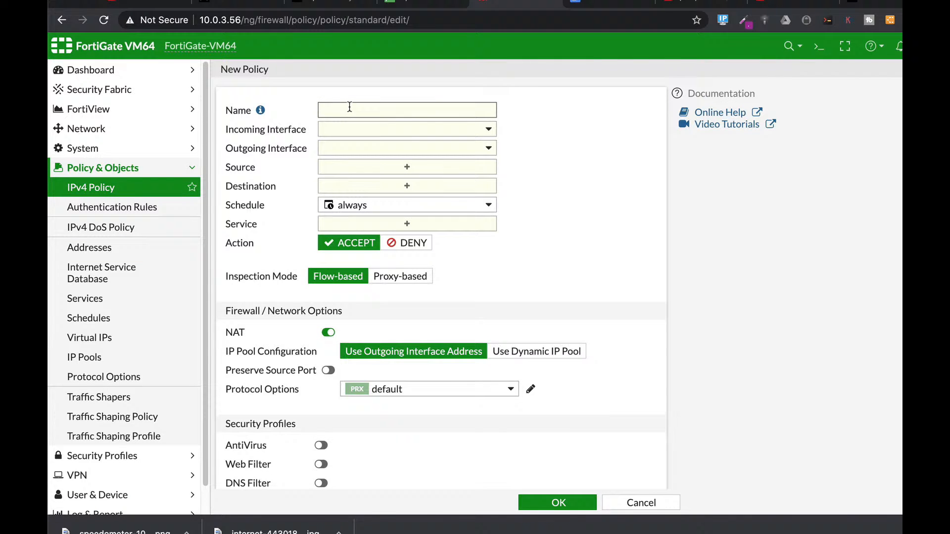
text(no icmp)
click(345, 131)
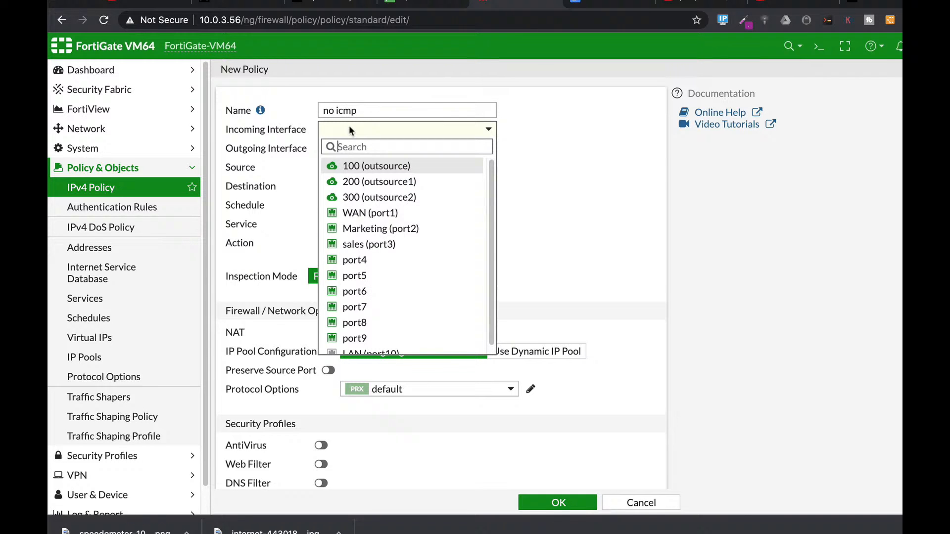
click(363, 230)
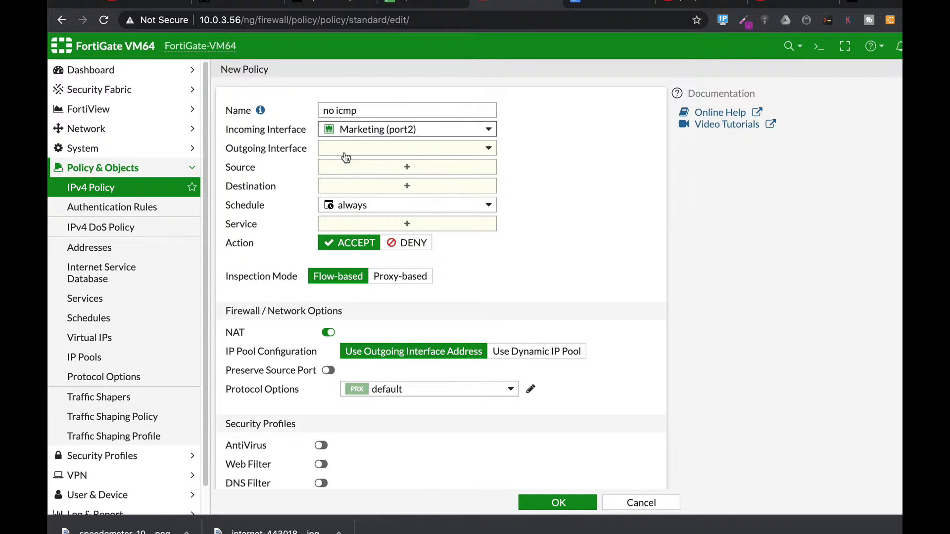
click(349, 148)
click(351, 232)
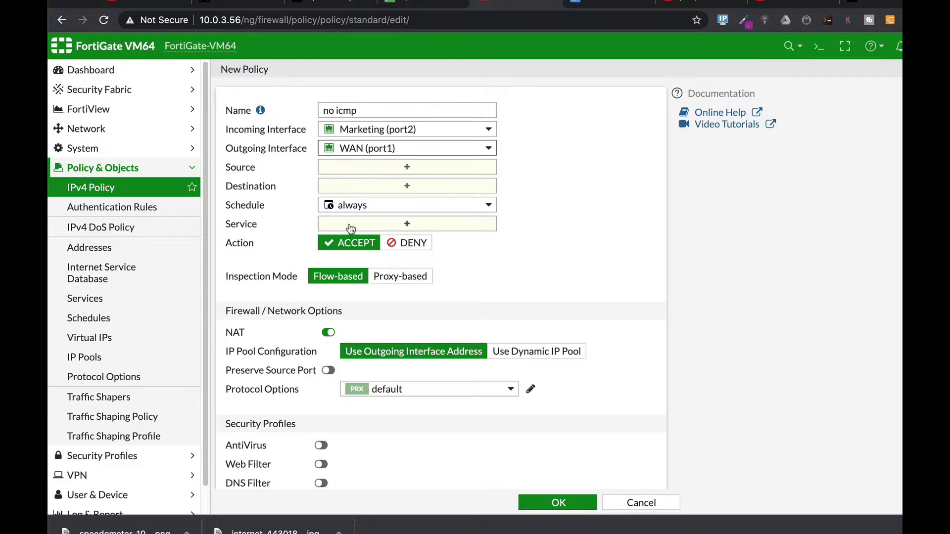
- Set the policy's source to Limited ICMP and its destination to all
click(364, 166)
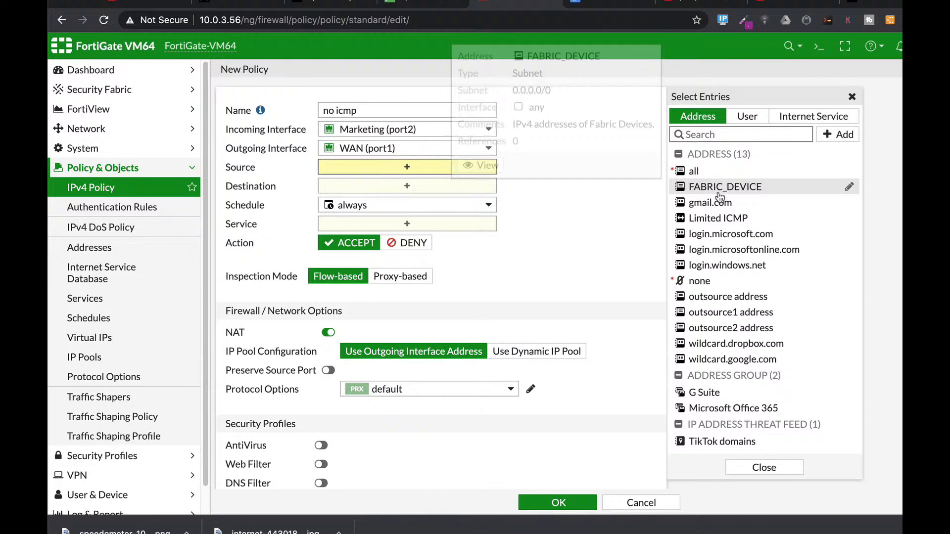
click(717, 219)
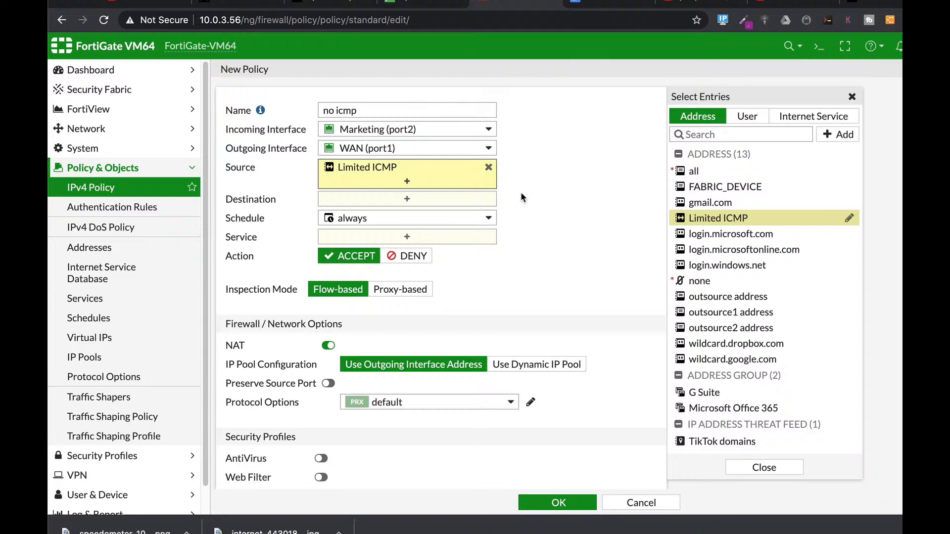
click(408, 199)
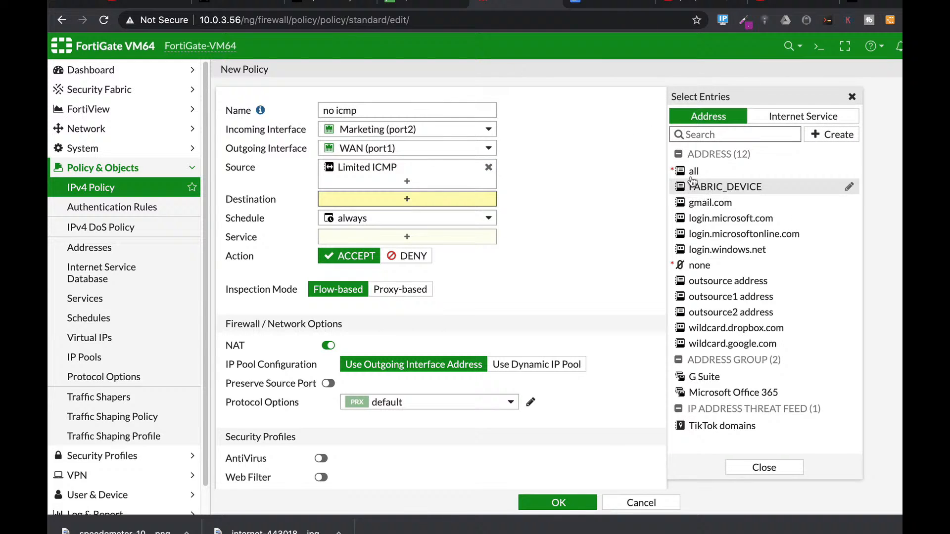
click(691, 171)
- Add the ALL_ICMP, ALL_ICMP6 and PING services to the "no icmp" policy
click(395, 249)
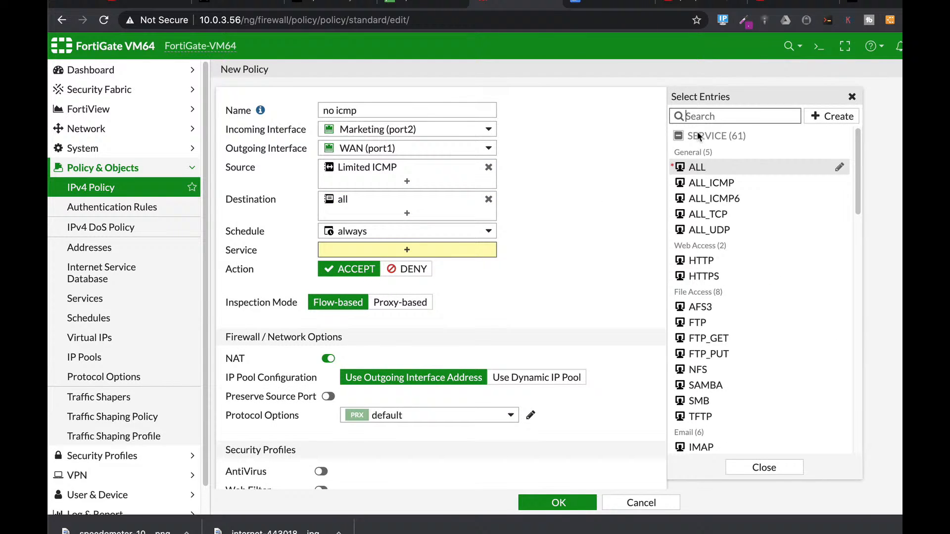
click(750, 112)
text(icmp)
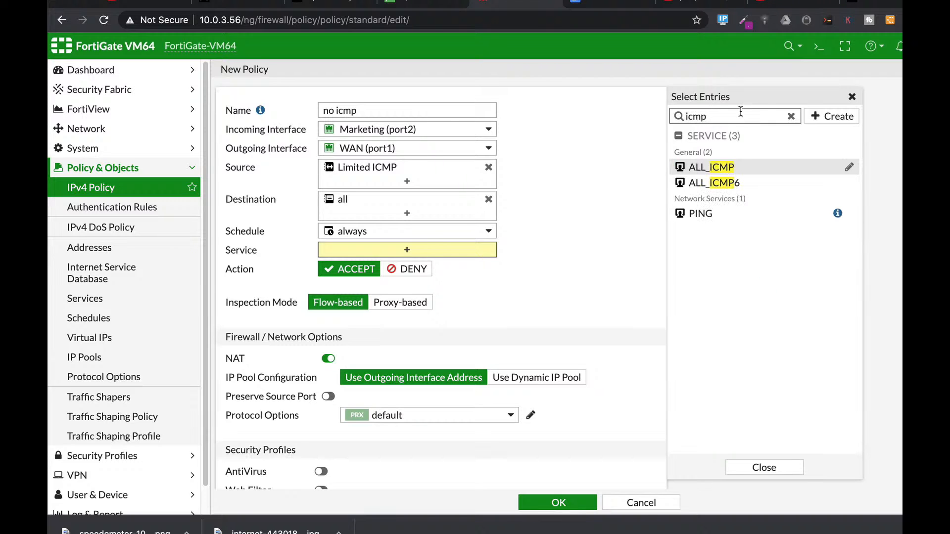
click(722, 167)
click(706, 183)
click(697, 212)
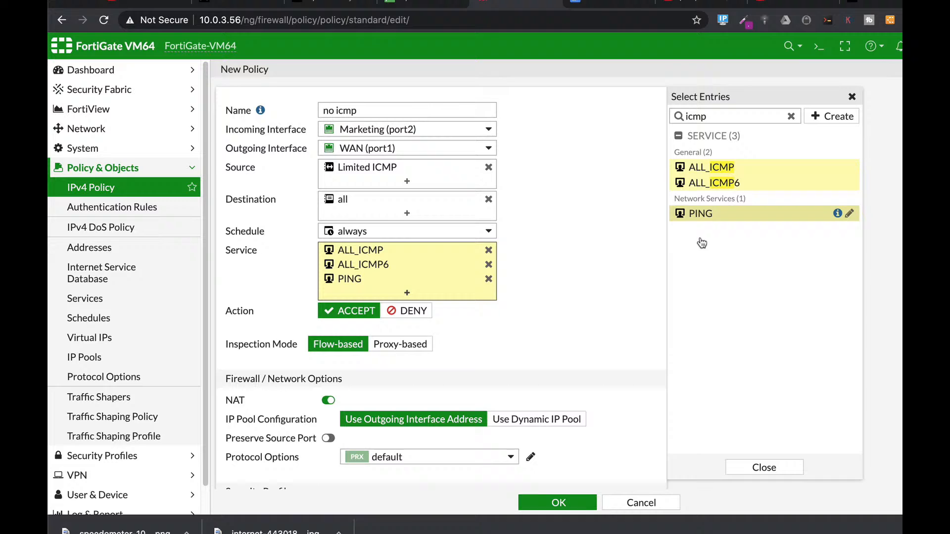
- Save the "no icmp" policy with the DENY action and move it above the other Marketing (port2) to WAN (port1) policies
click(410, 313)
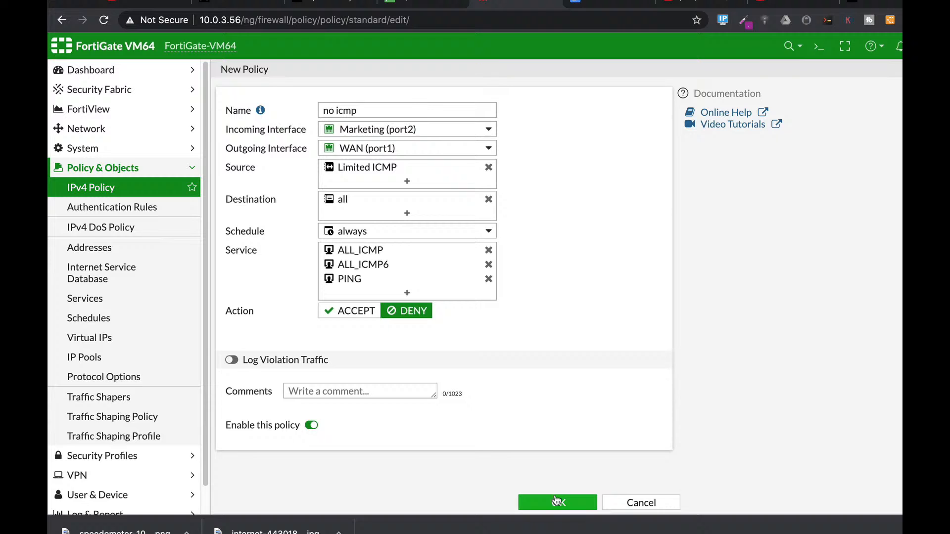
click(542, 503)
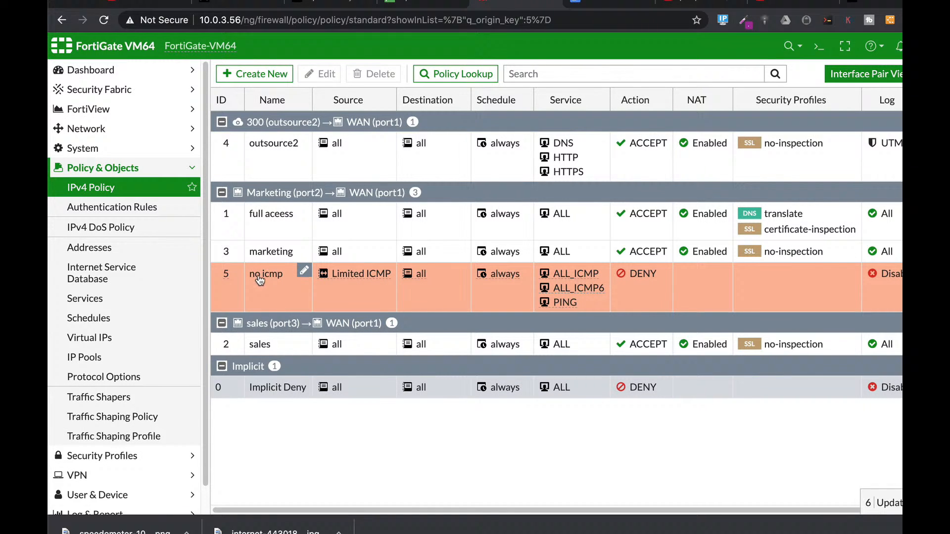
drag(261, 277, 263, 250)
drag(226, 276, 226, 232)
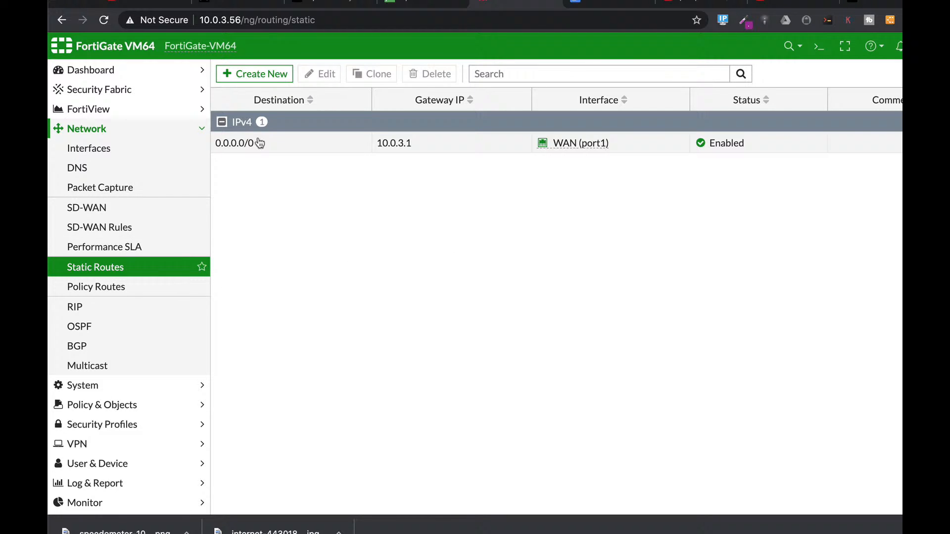
- Examine the default static route's destination, interface, administrative distance and advanced priority settings
click(270, 73)
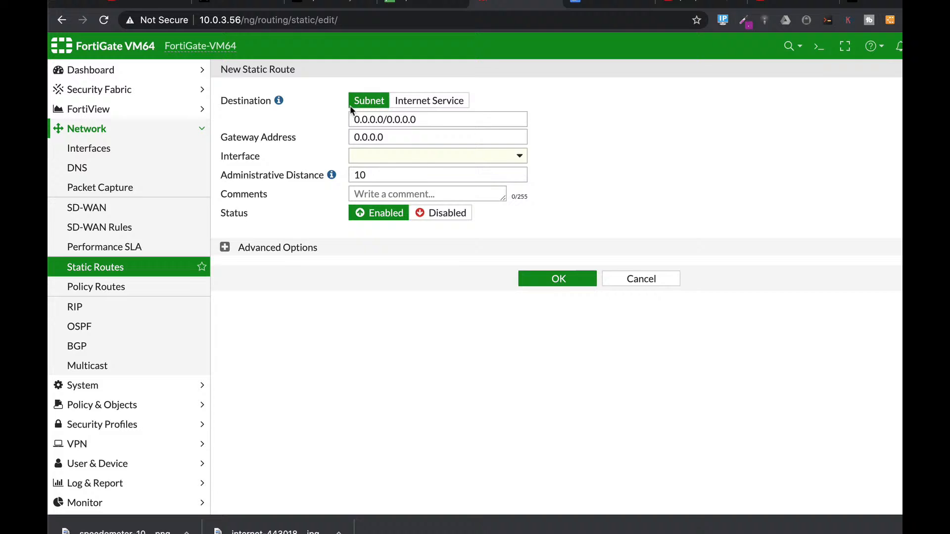
click(616, 277)
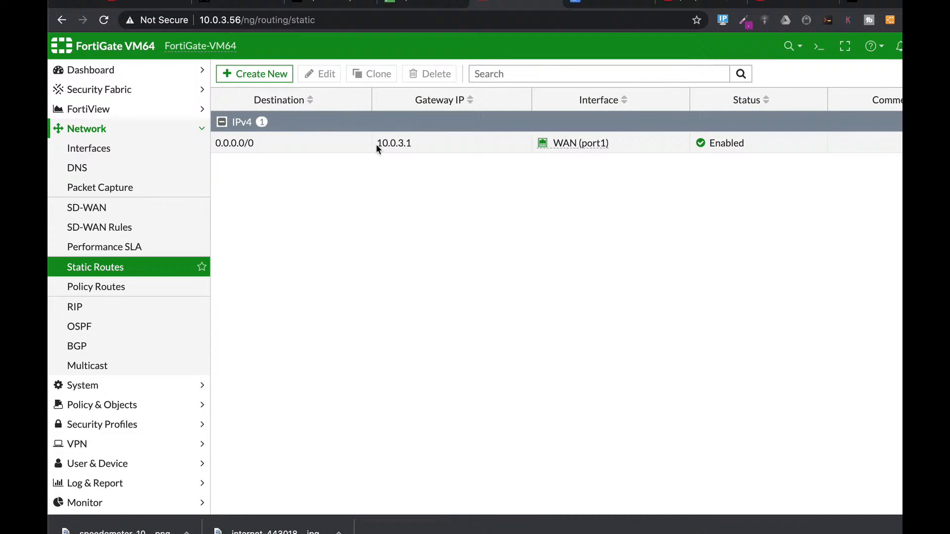
click(264, 140)
click(320, 74)
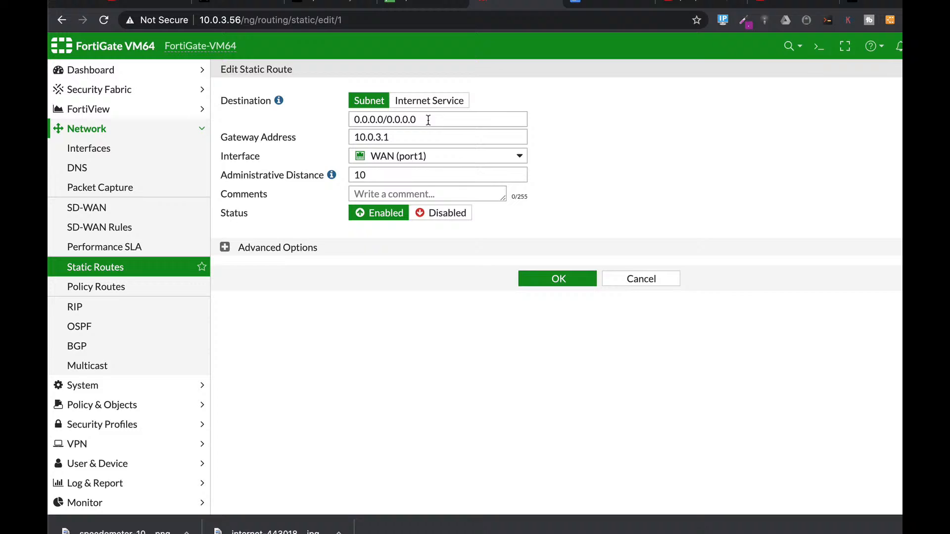
drag(428, 120, 333, 121)
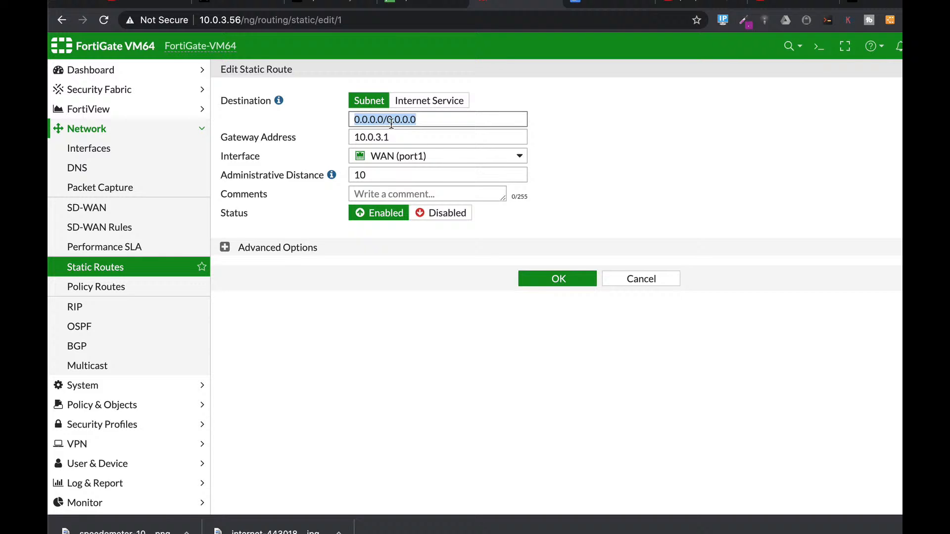
click(389, 155)
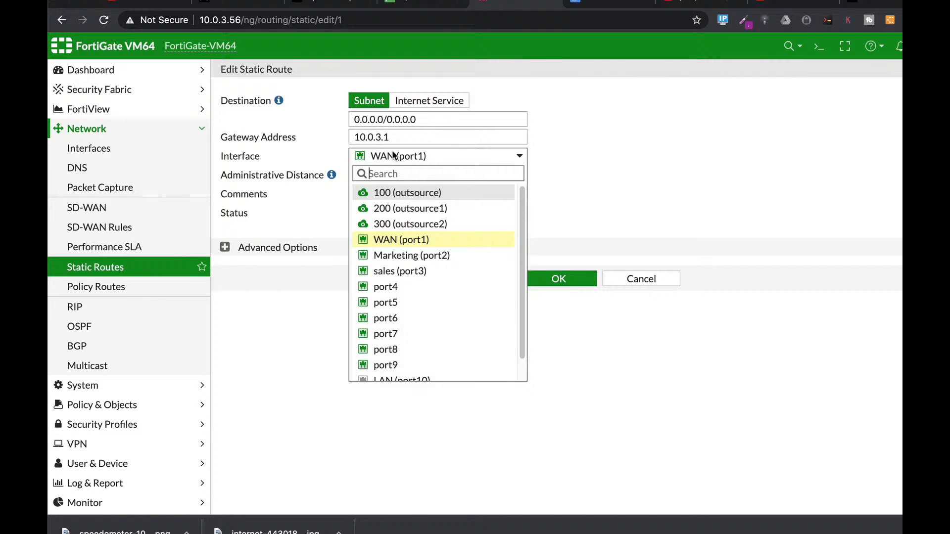
click(588, 162)
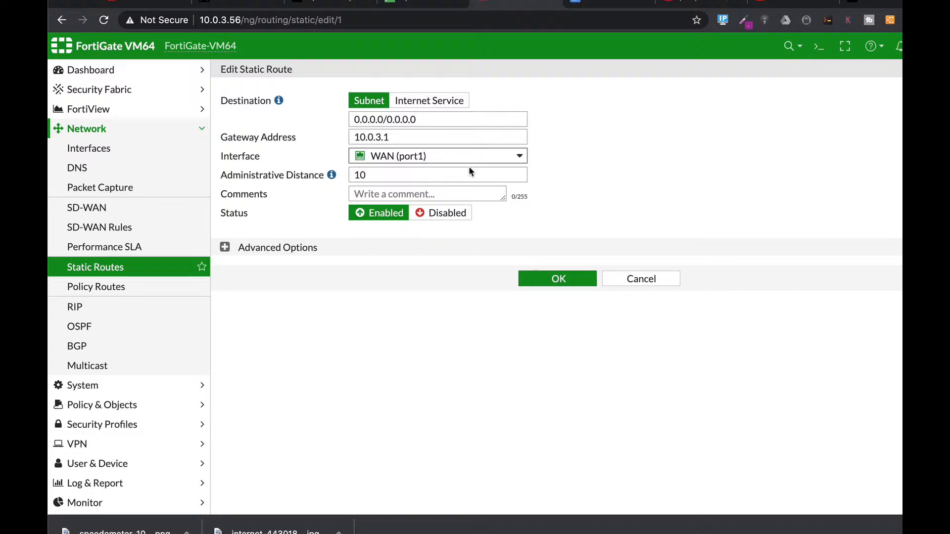
click(375, 179)
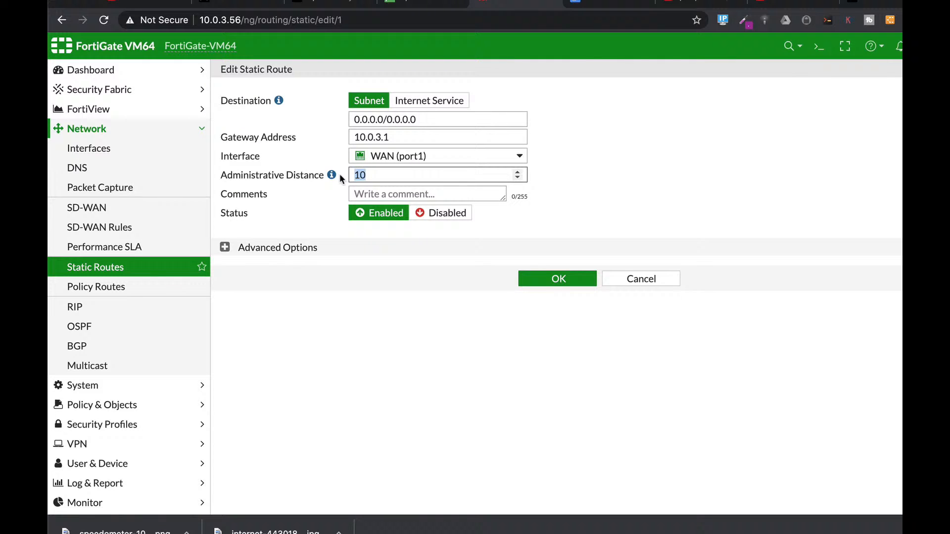
click(225, 247)
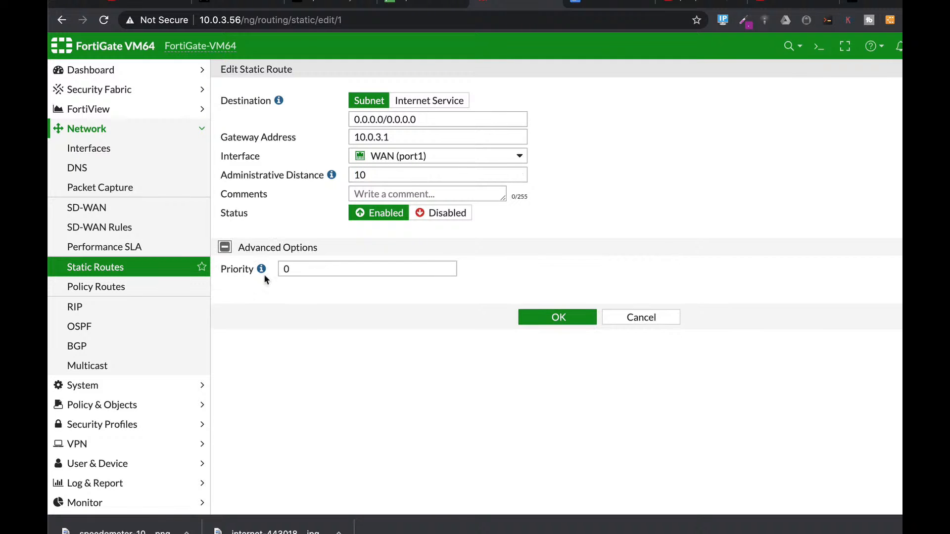
click(302, 268)
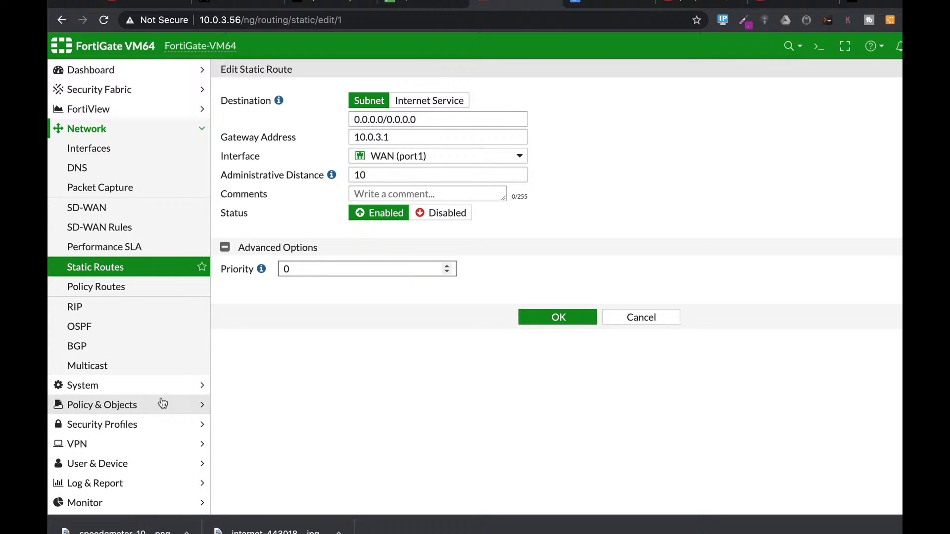
click(137, 410)
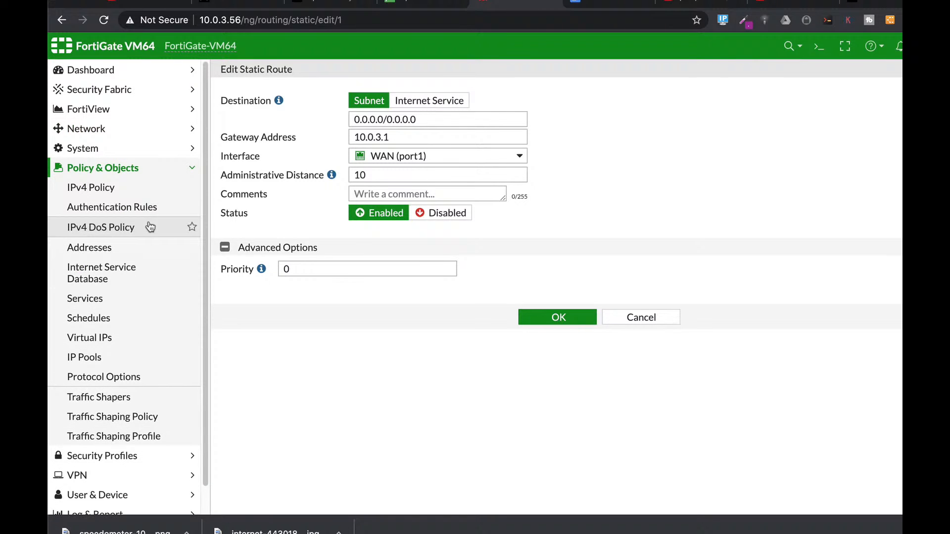
click(138, 456)
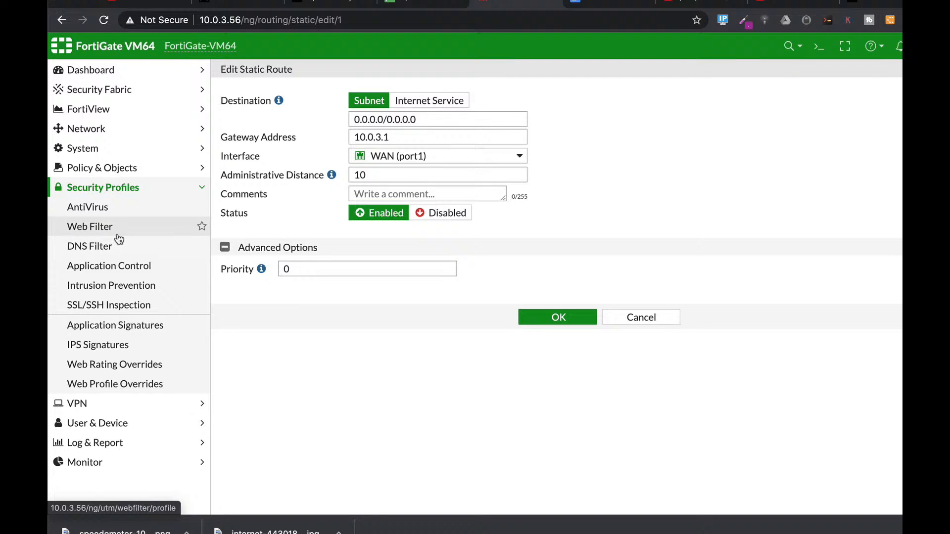
- Open the "full aceess" IPv4 policy for editing and switch on AntiVirus among its security profiles
click(124, 171)
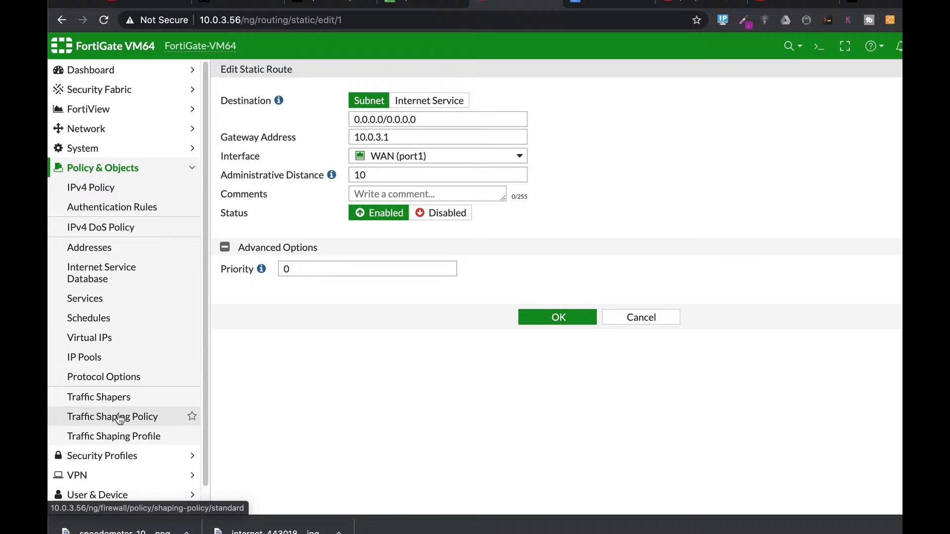
click(100, 193)
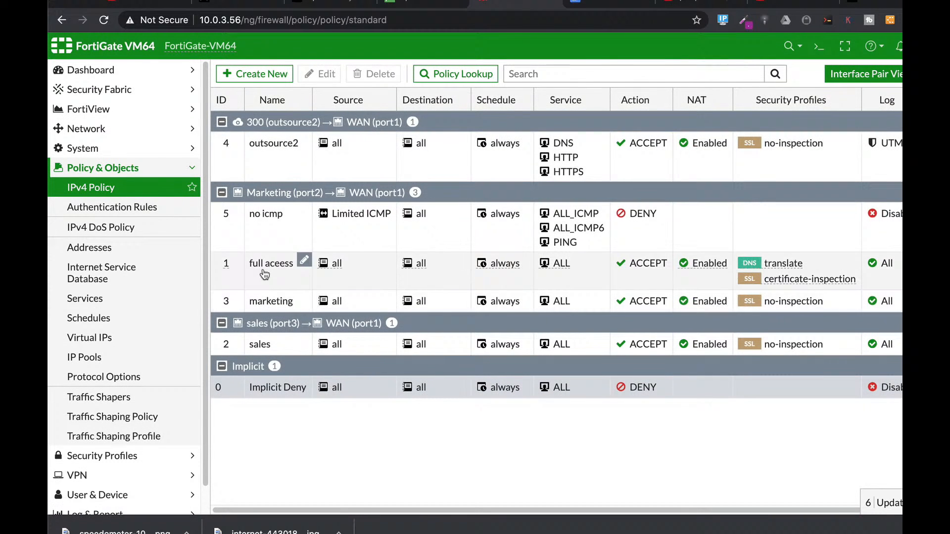
click(264, 281)
click(318, 78)
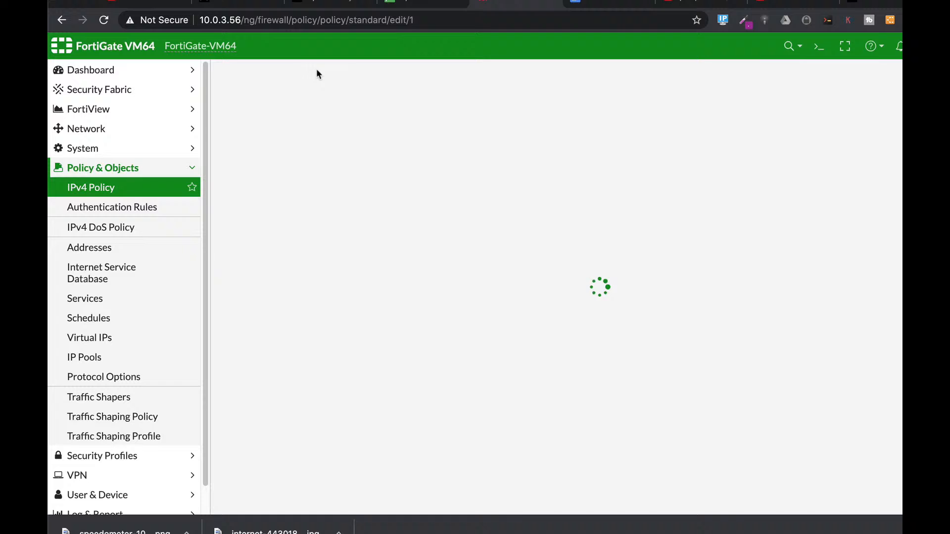
scroll(579, 263, down, 4)
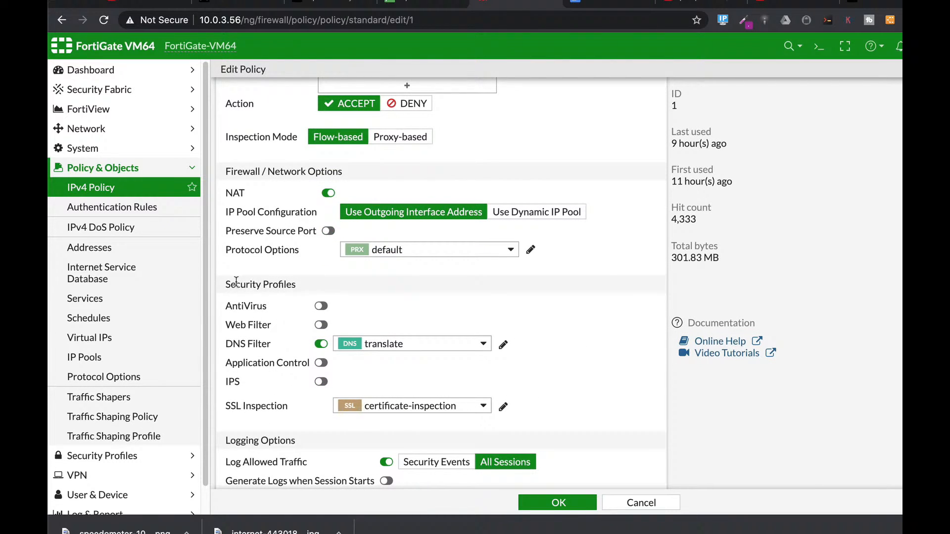
click(321, 307)
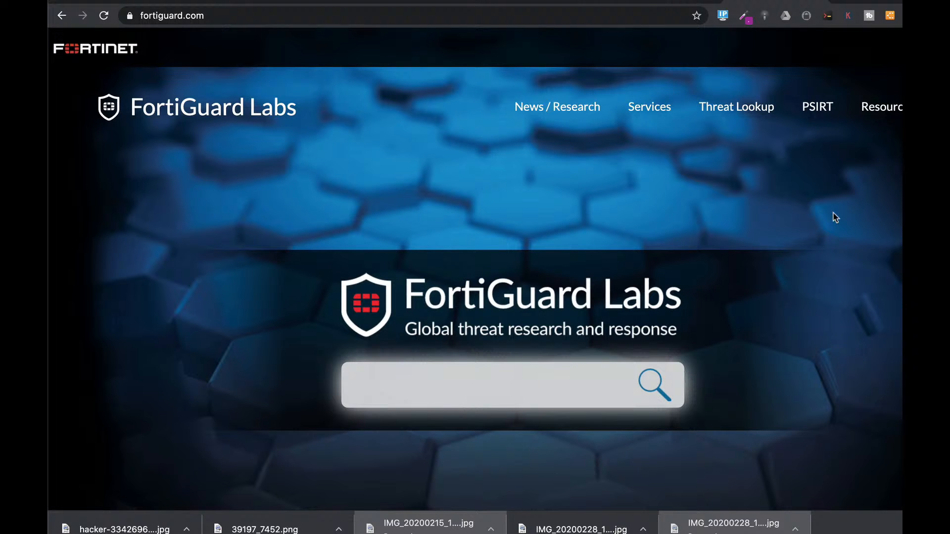
- On the FortiGuard Labs website, open the Application Control encyclopedia and search for "team viewer"
mouse_move(736, 114)
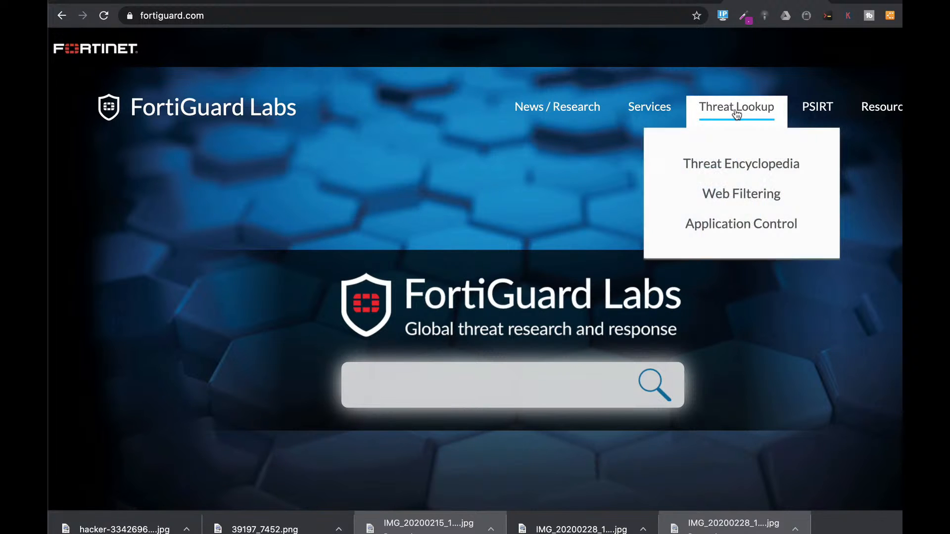
click(736, 226)
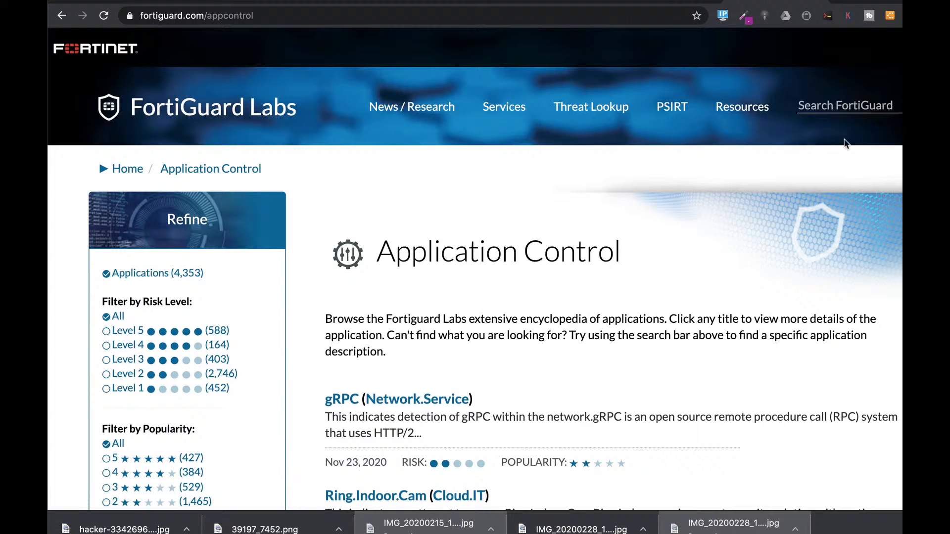
click(814, 101)
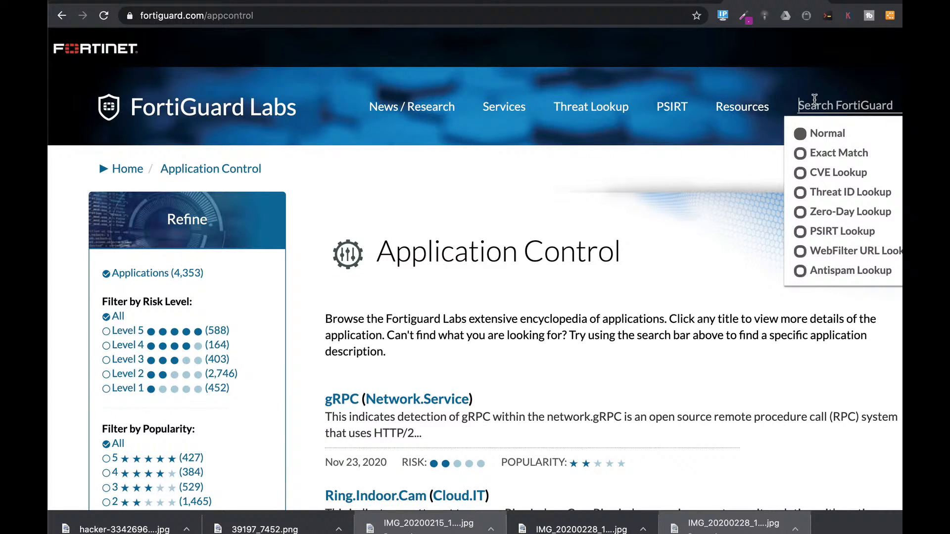
text(team vi)
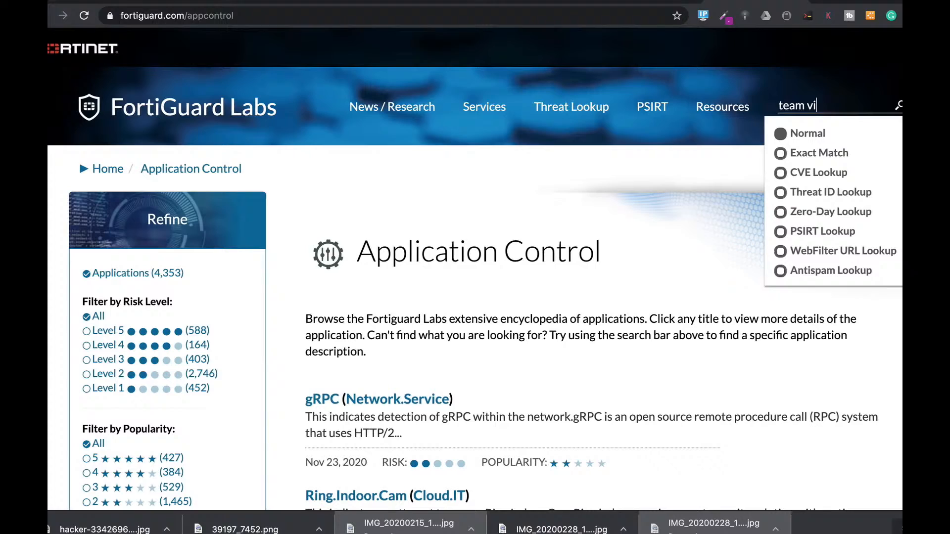
text(ewer)
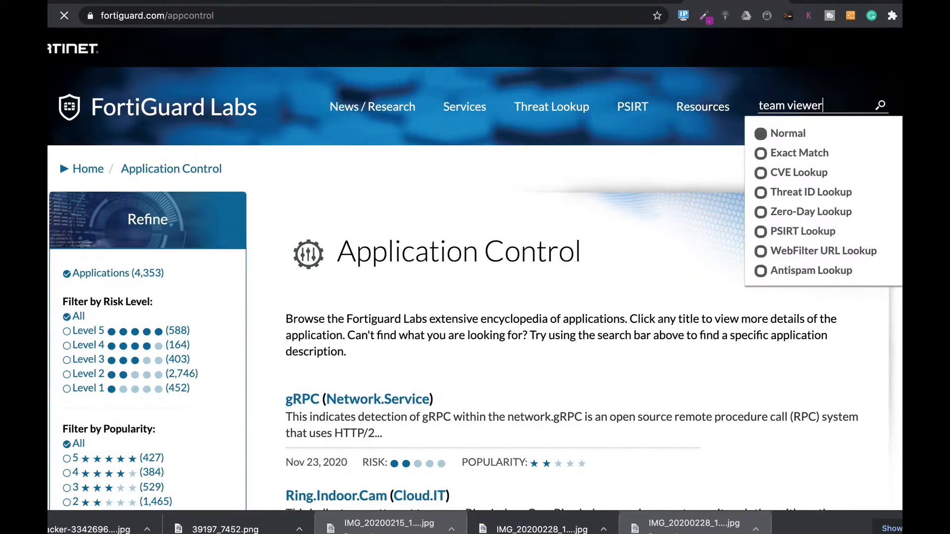
key(Return)
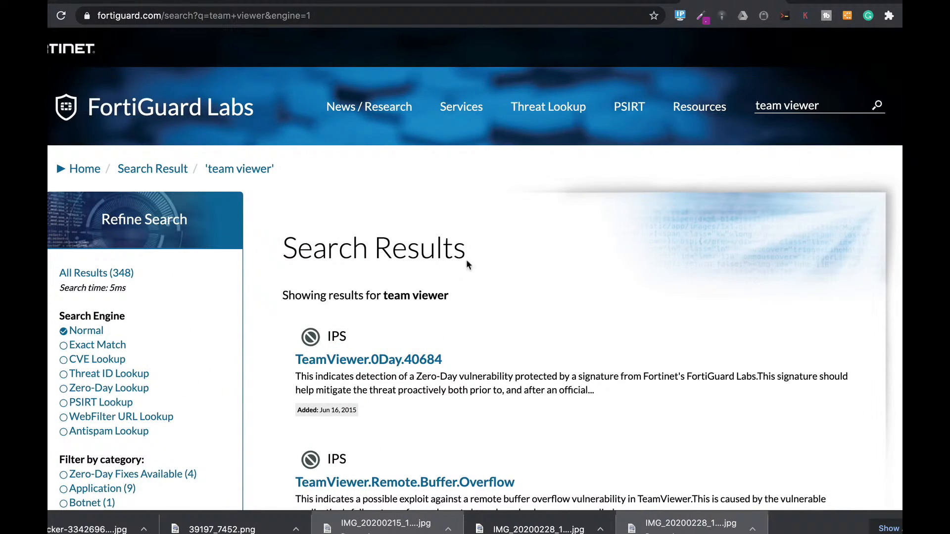
- Filter the search results by the Application category, open the TeamViewer entry and highlight its application ID
scroll(221, 376, down, 3)
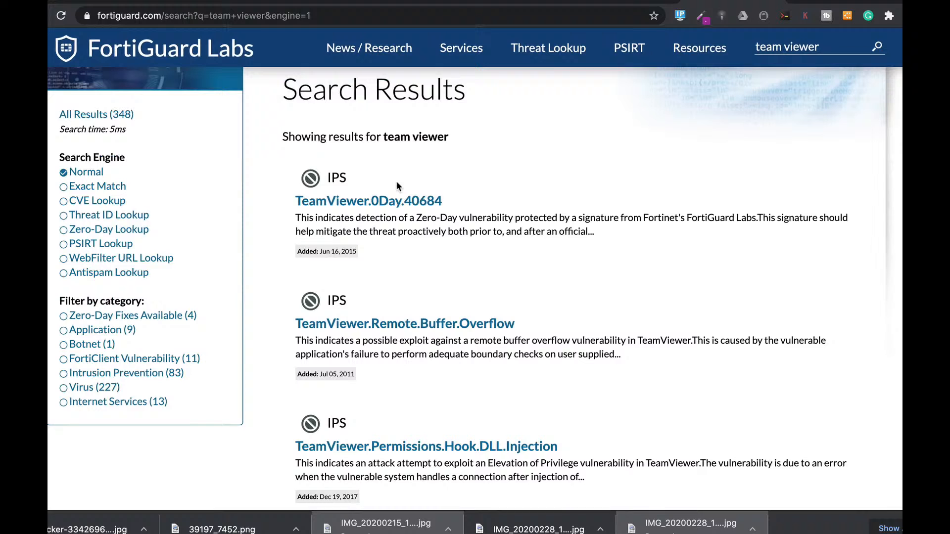
click(107, 332)
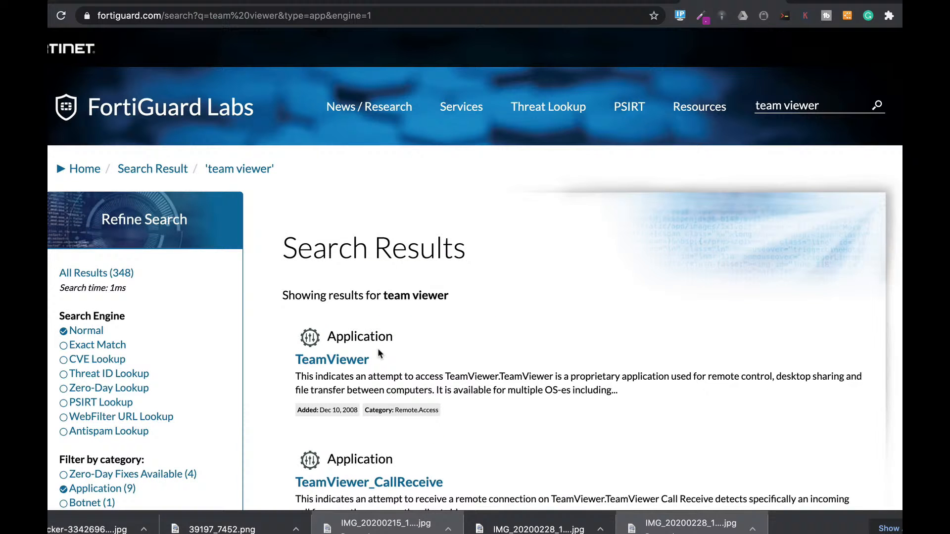
click(351, 363)
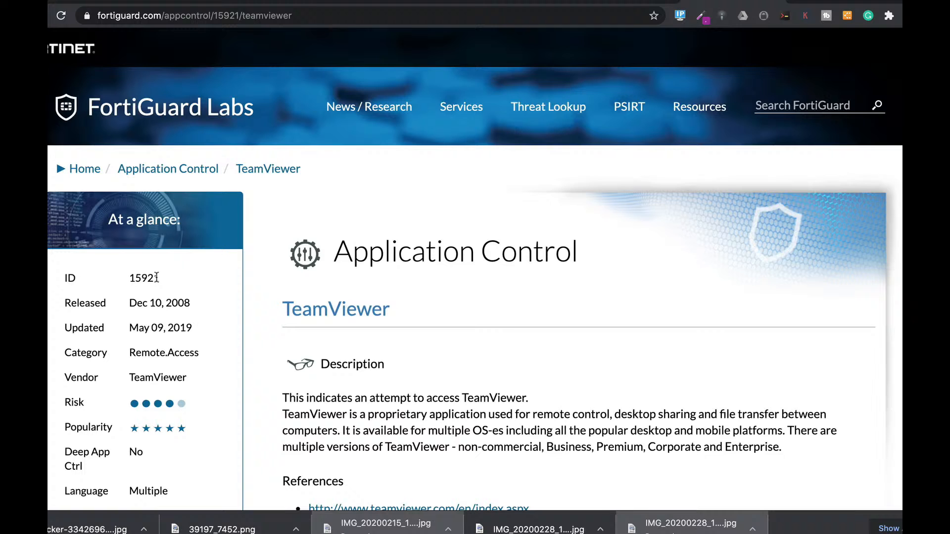
drag(161, 279, 127, 281)
- Search FortiGuard for "netflix", open the Netflix application entry and highlight its application ID
click(790, 106)
text(netflix)
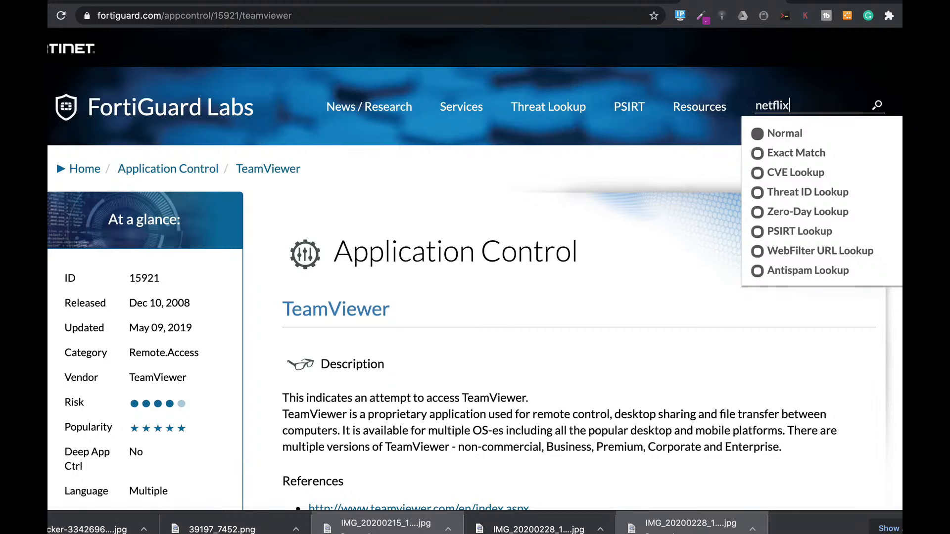
key(Return)
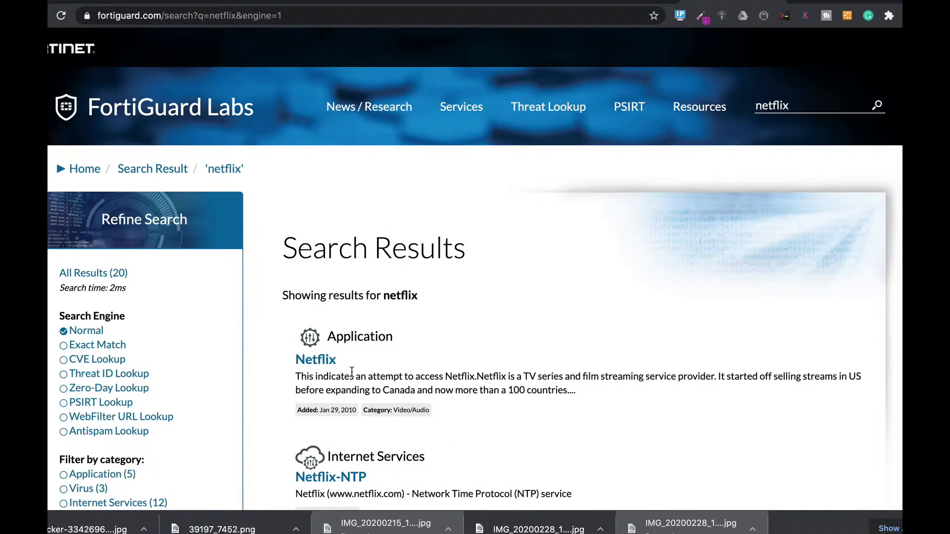
click(313, 360)
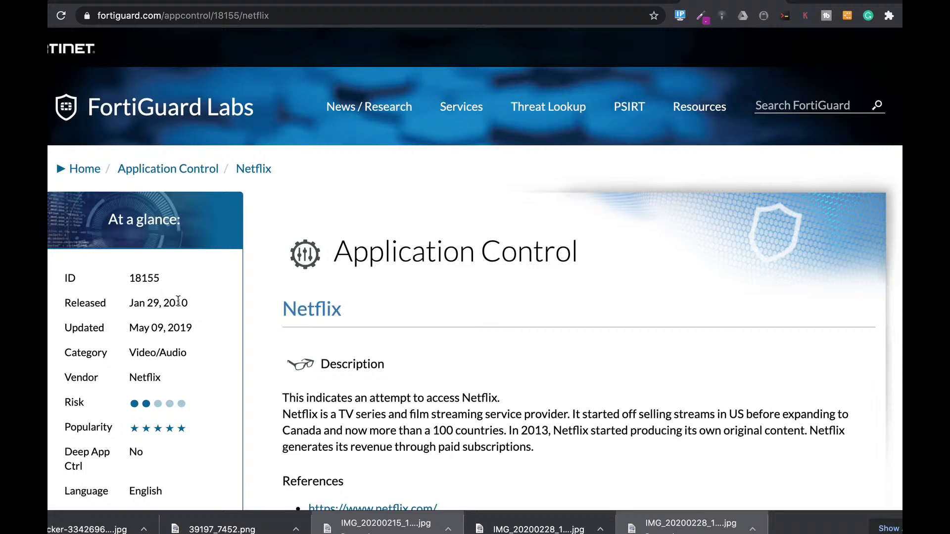
drag(159, 279, 129, 279)
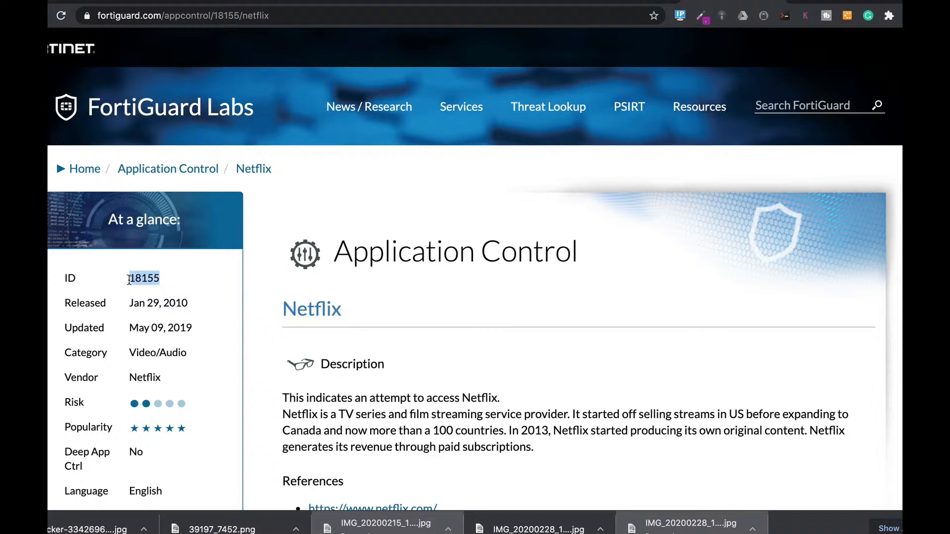
- Switch to VMware Fusion, show the Ubuntu 64-bit 18.04.3 2 virtual machine's window and unlock its session with the account password
key(super+Tab)
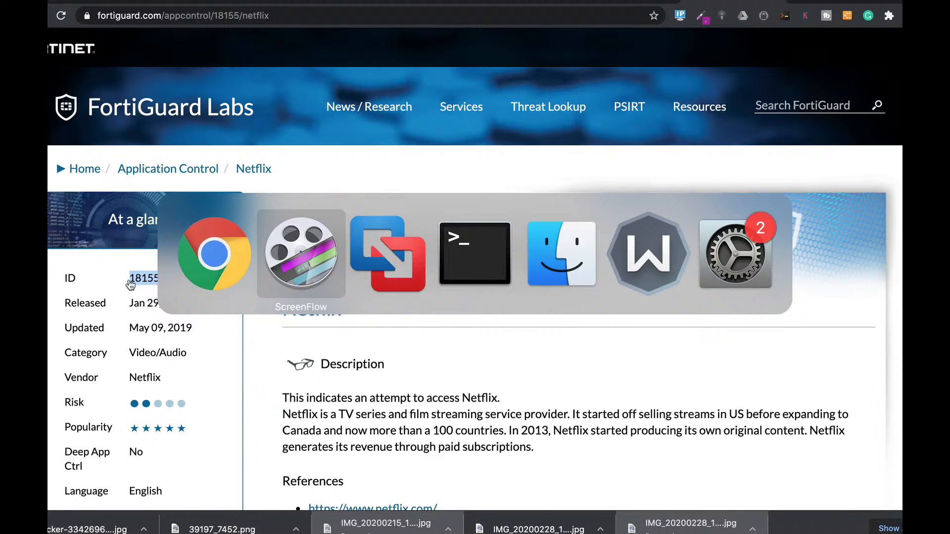
key(super+Tab)
right_click(105, 132)
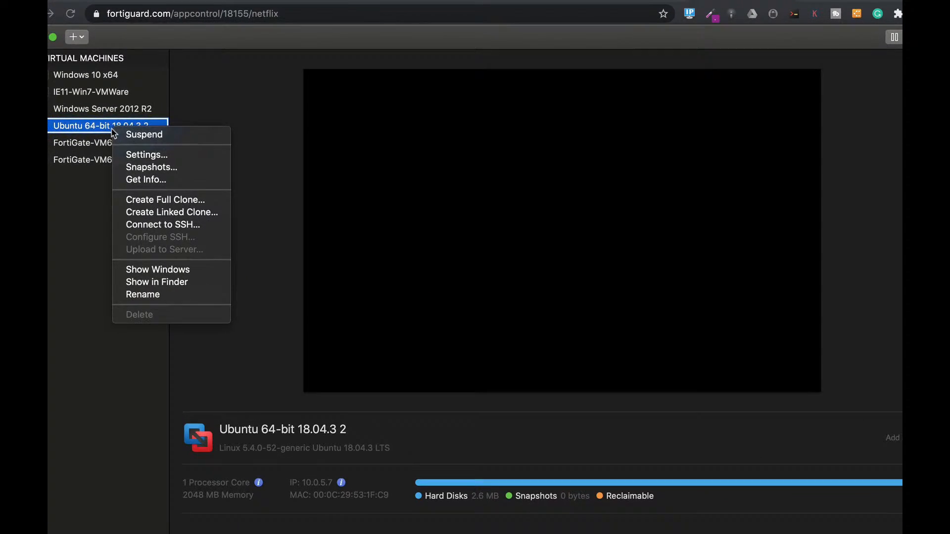
click(166, 271)
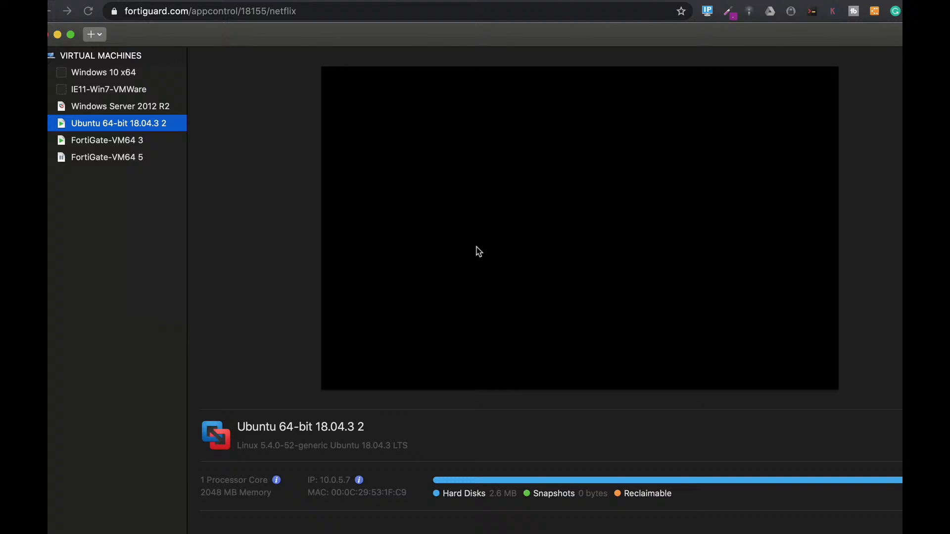
key(Return)
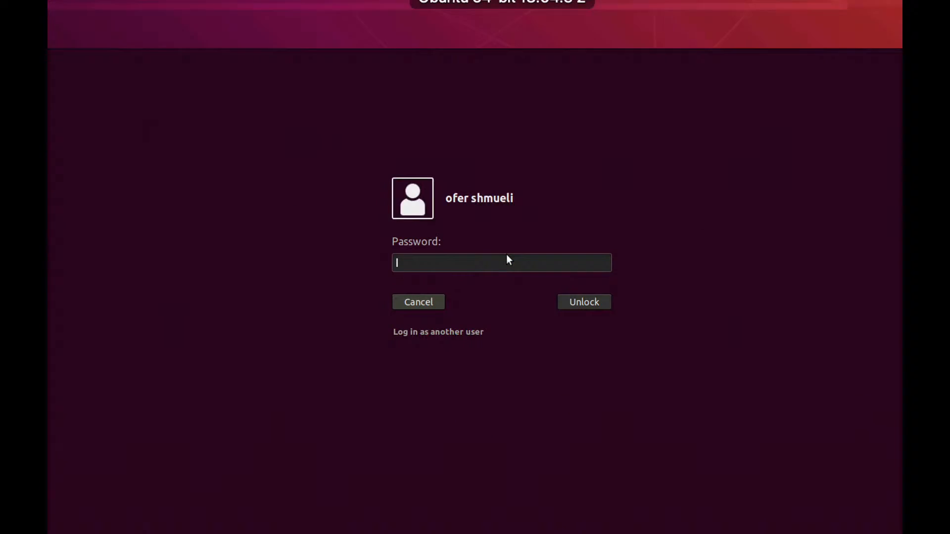
text(****)
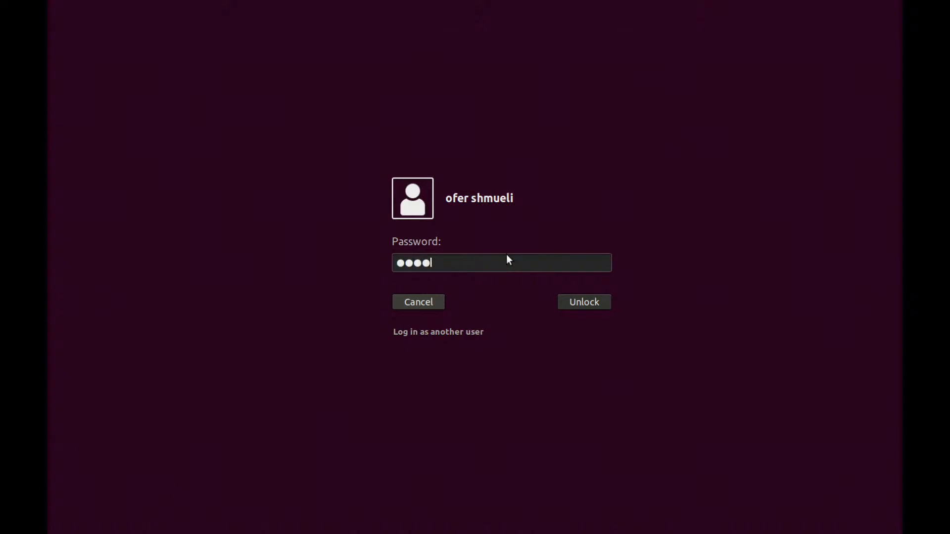
key(Return)
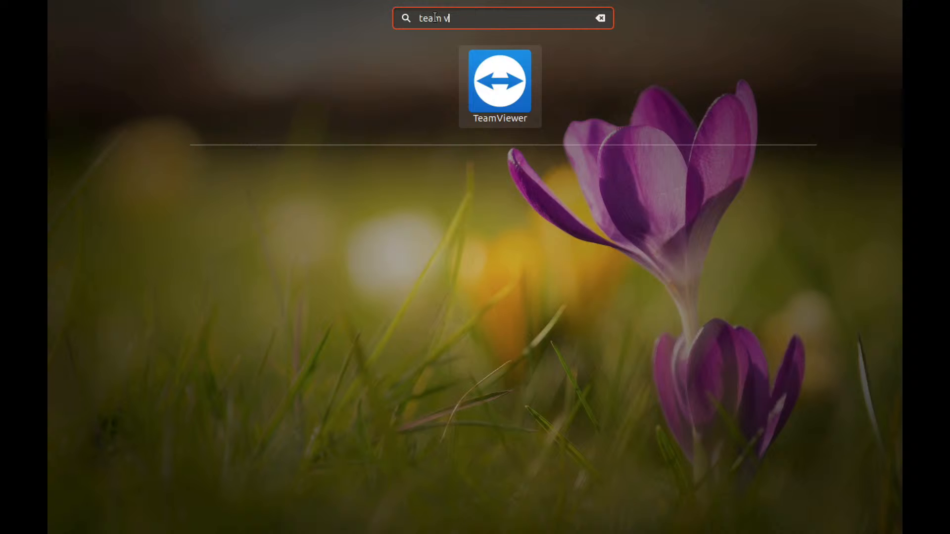
- Search the Ubuntu applications for "team viewer", leave the search and bring up the TeamViewer window
text(iewer)
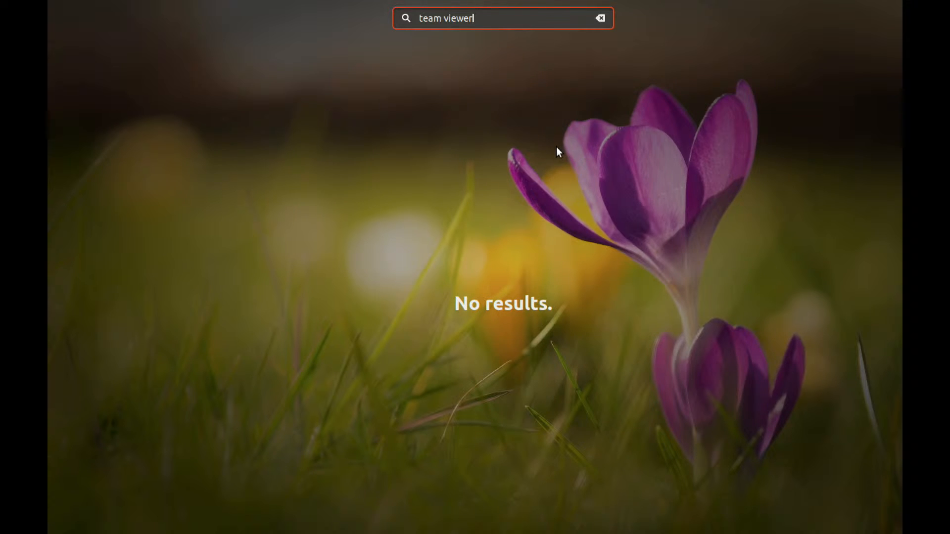
key(Escape)
click(317, 451)
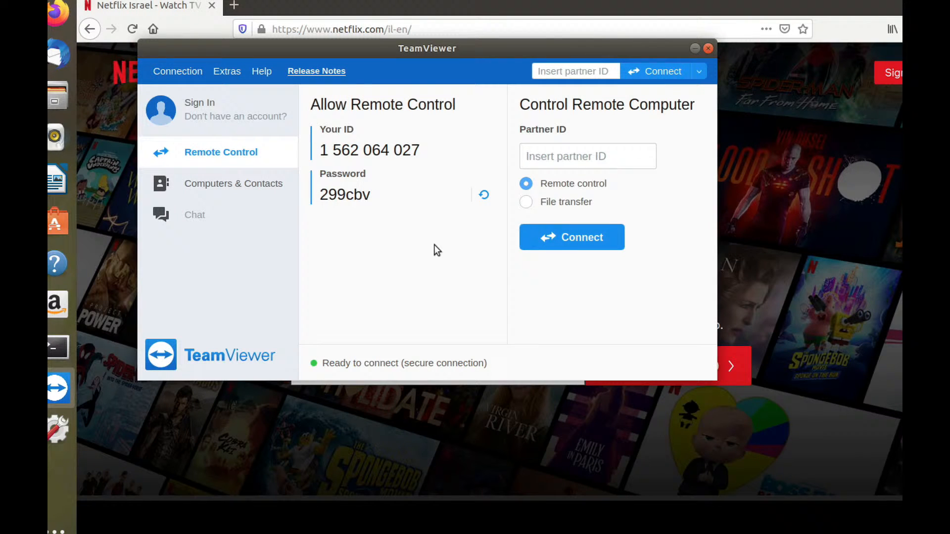
- Switch back to the FortiGate page in Chrome, open the CLI console and run "diag sys session list"
key(super+Tab)
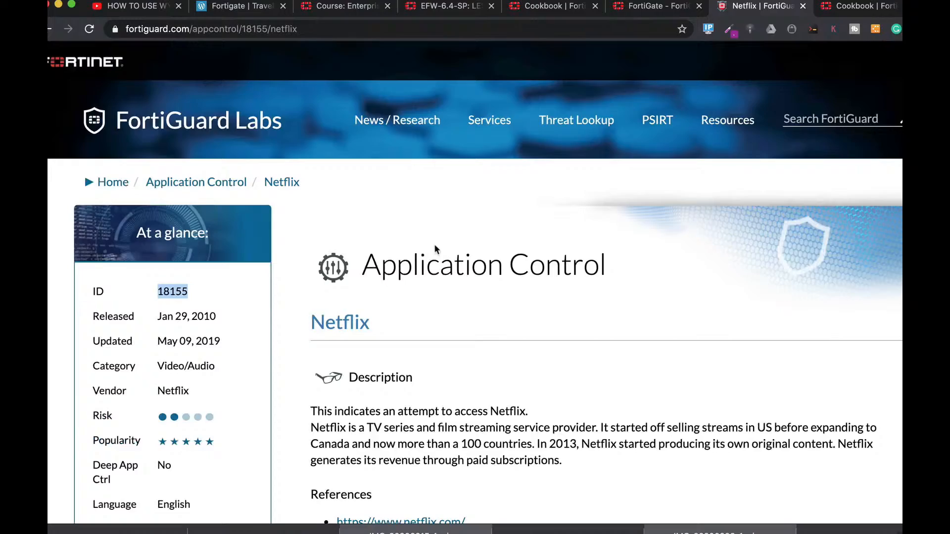
click(662, 7)
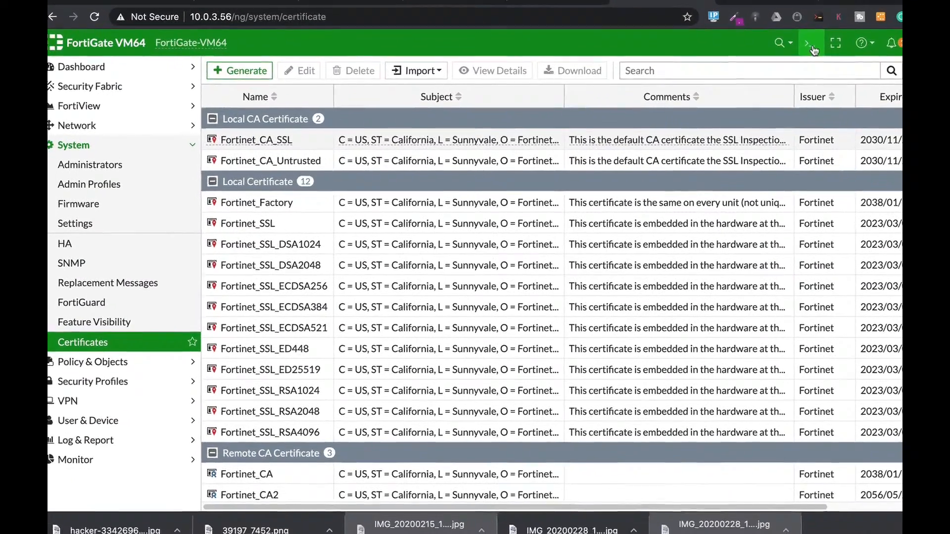
click(812, 45)
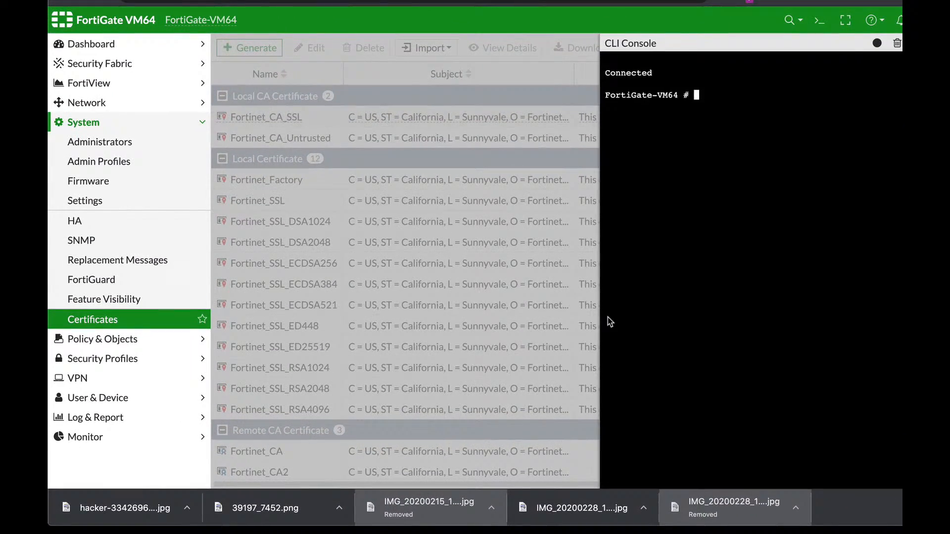
text(diag sys)
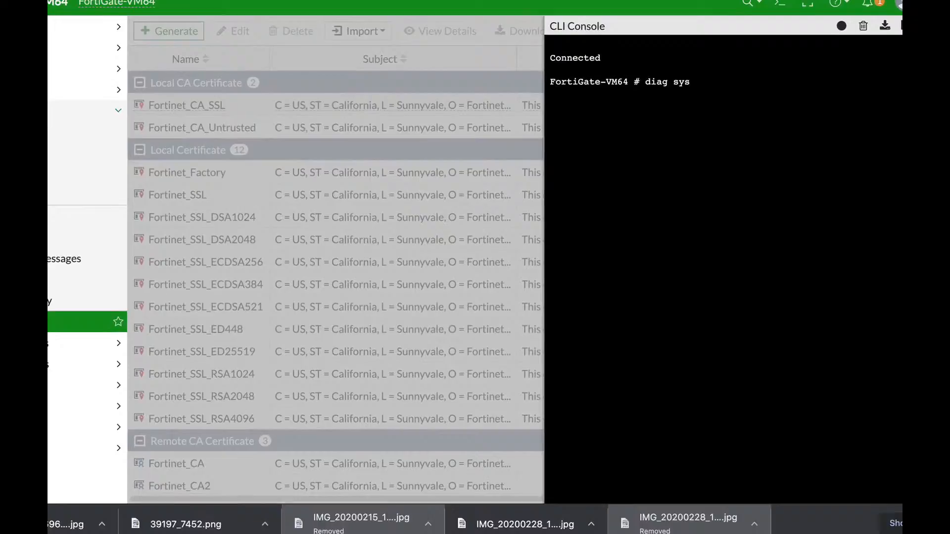
text( session)
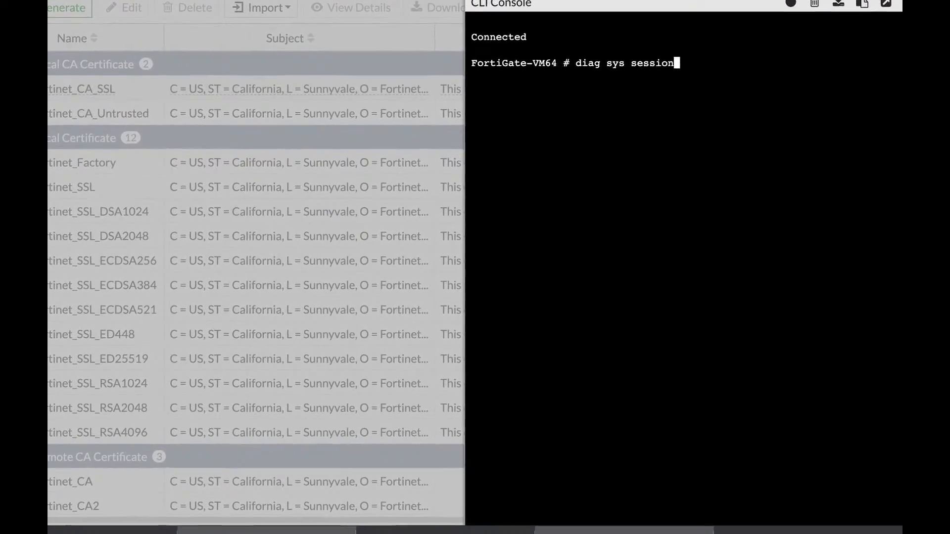
text( list)
key(Return)
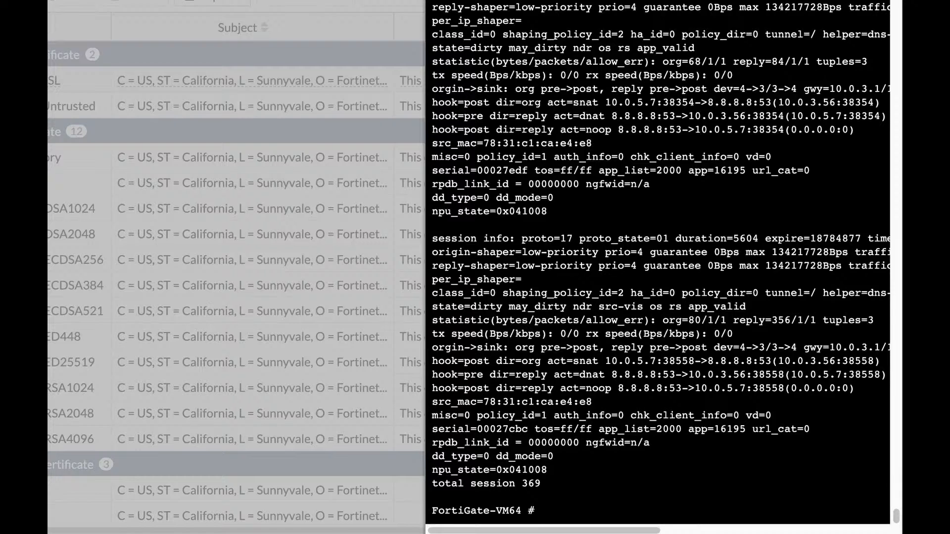
- Filter the session list with "diag sys session list | grep 18155" and highlight the Netflix session's serial and application ID
key(Up)
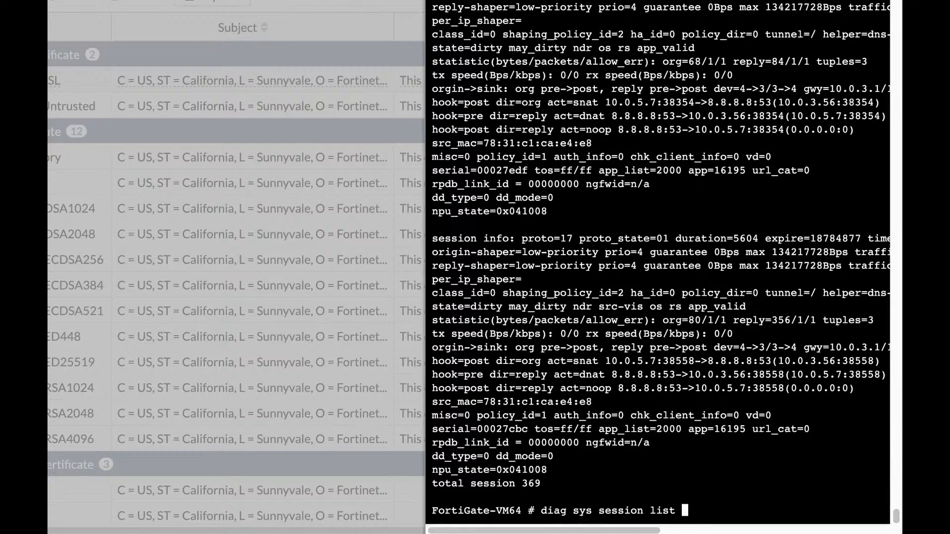
key(BackSpace)
text(| grep 18155)
key(Return)
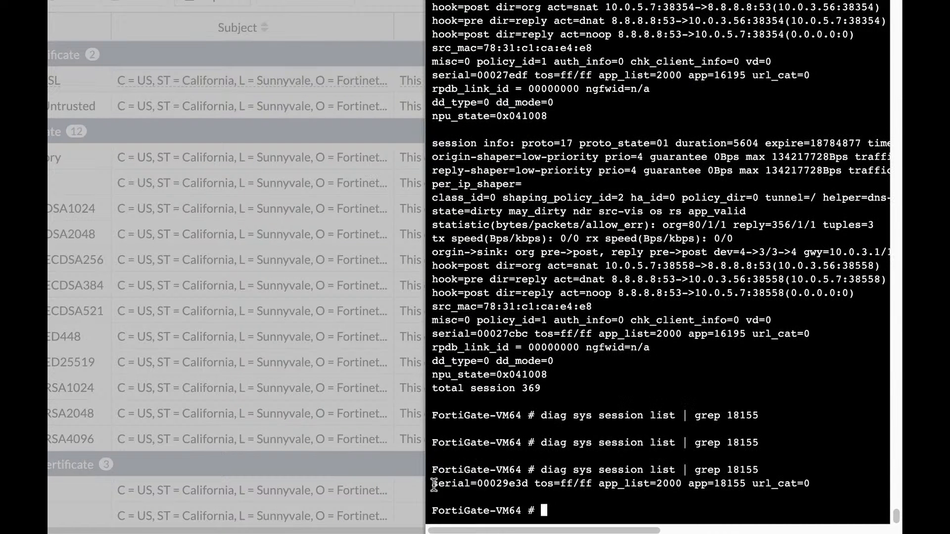
drag(433, 483, 529, 481)
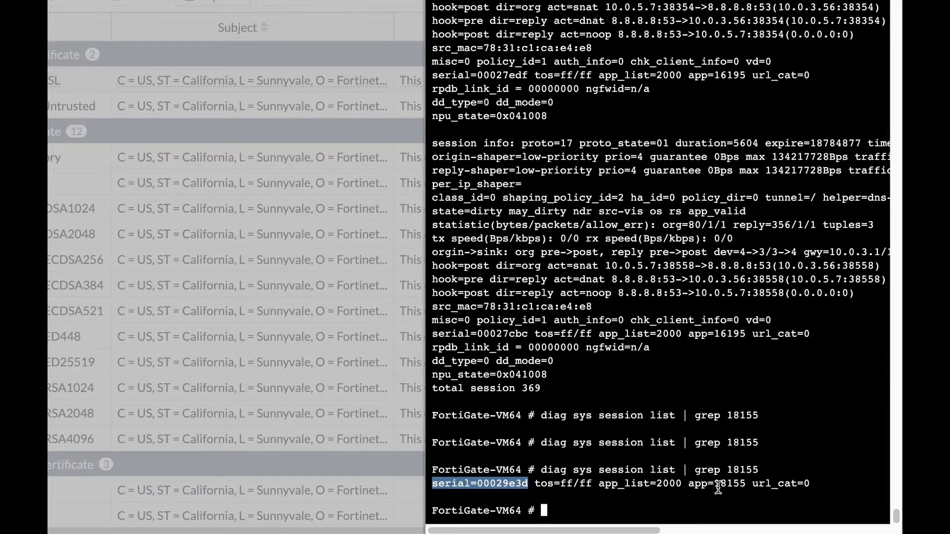
drag(605, 483, 746, 483)
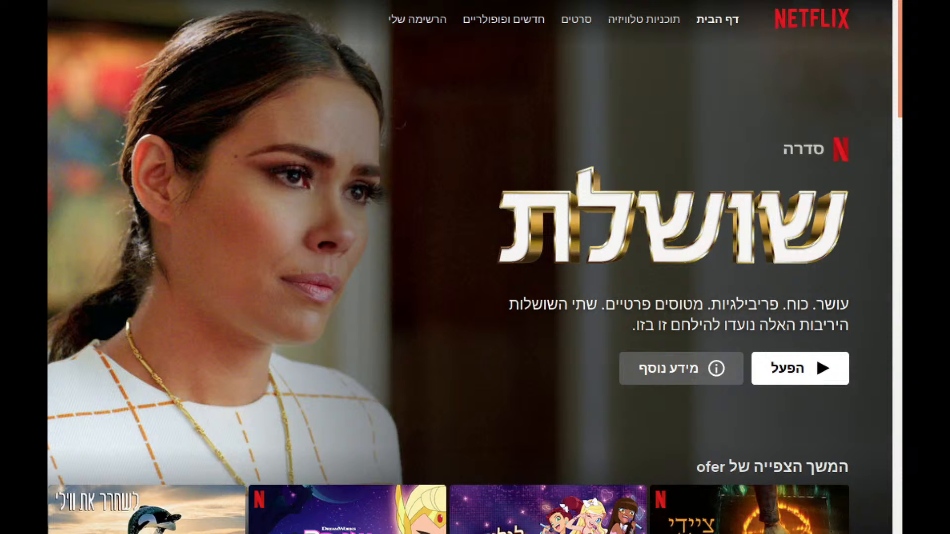
- Check TeamViewer in the Ubuntu machine, run "diag sys session list | grep 15921" on the FortiGate and highlight the session's serial and application ID
key(alt+Tab)
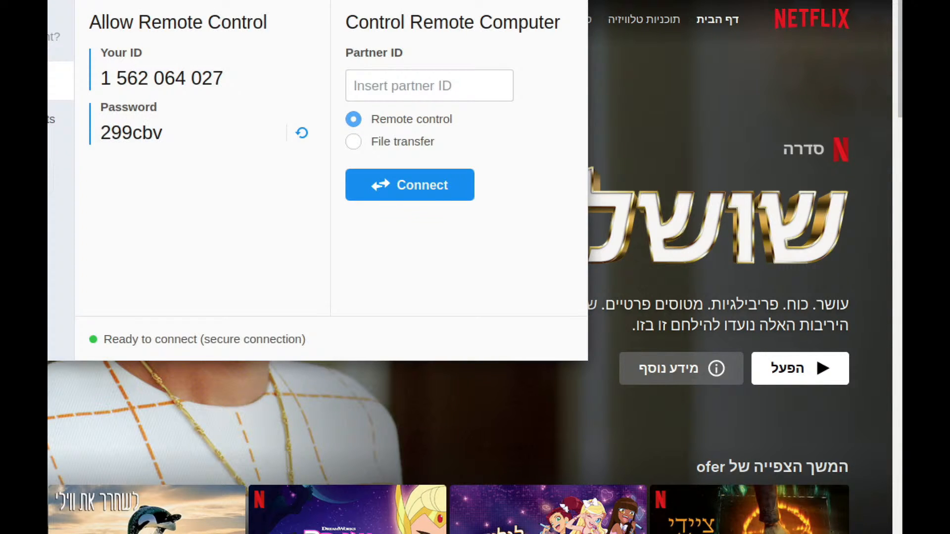
key(alt+Tab)
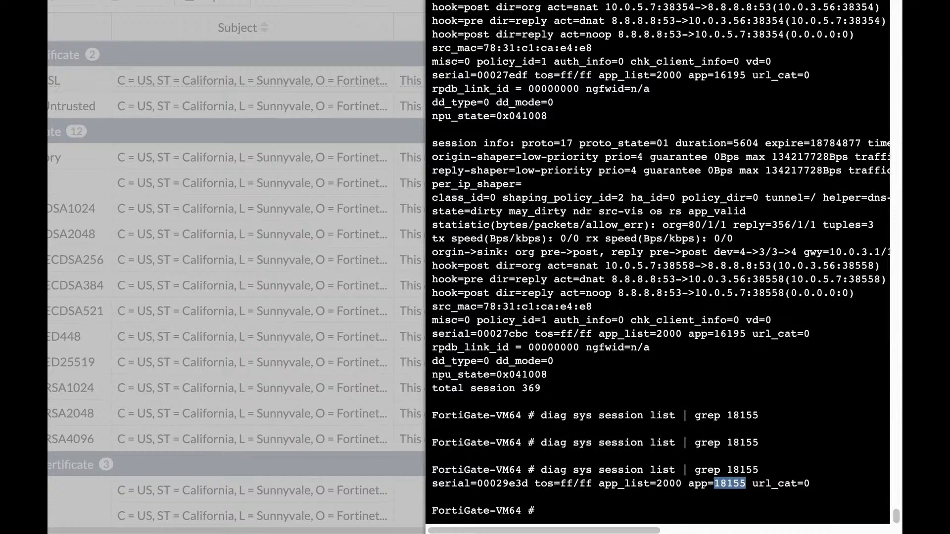
key(Up)
key(BackSpace)
key(BackSpace)
key(BackSpace)
key(BackSpace)
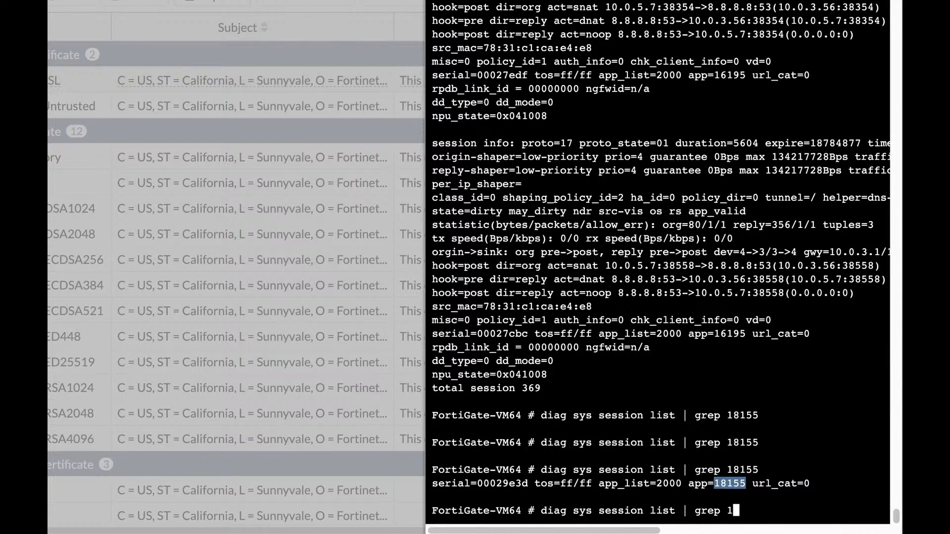
text(5921)
key(Return)
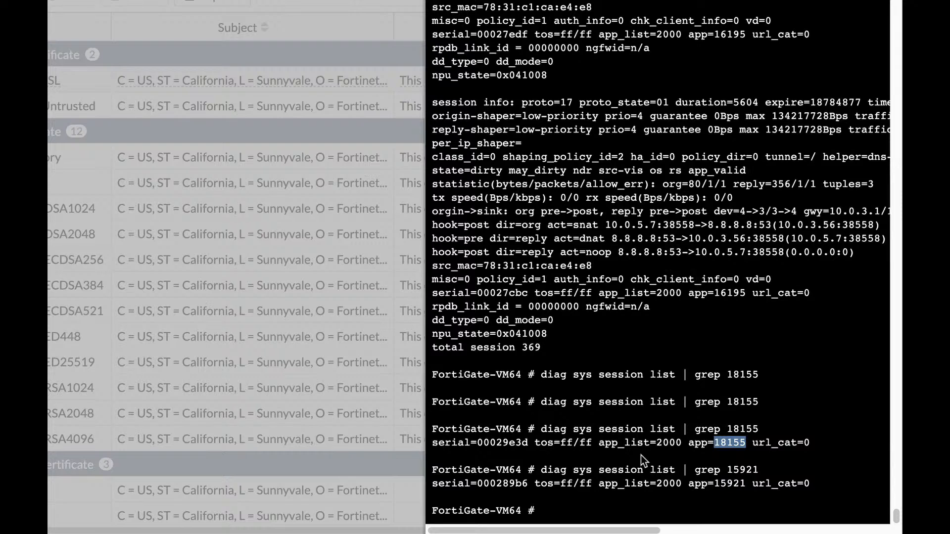
drag(525, 480, 480, 480)
drag(688, 484, 750, 487)
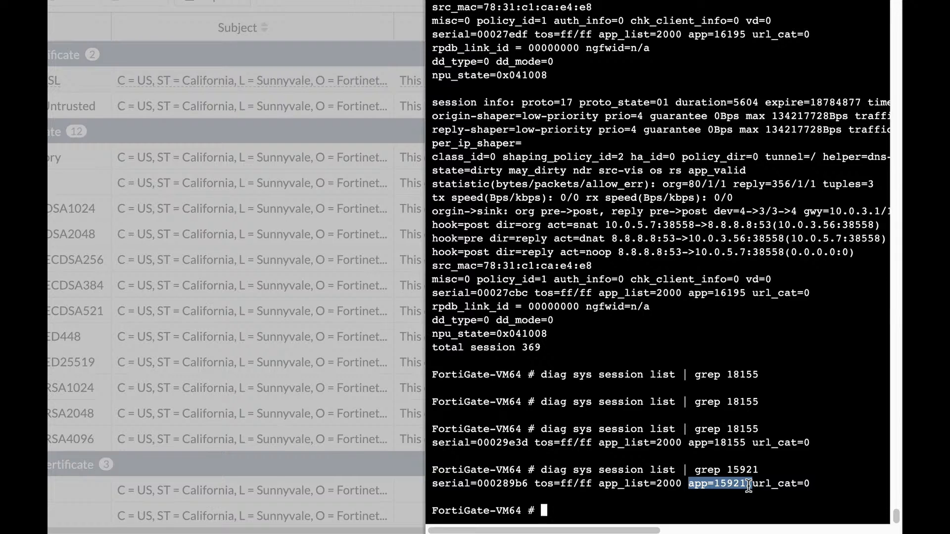
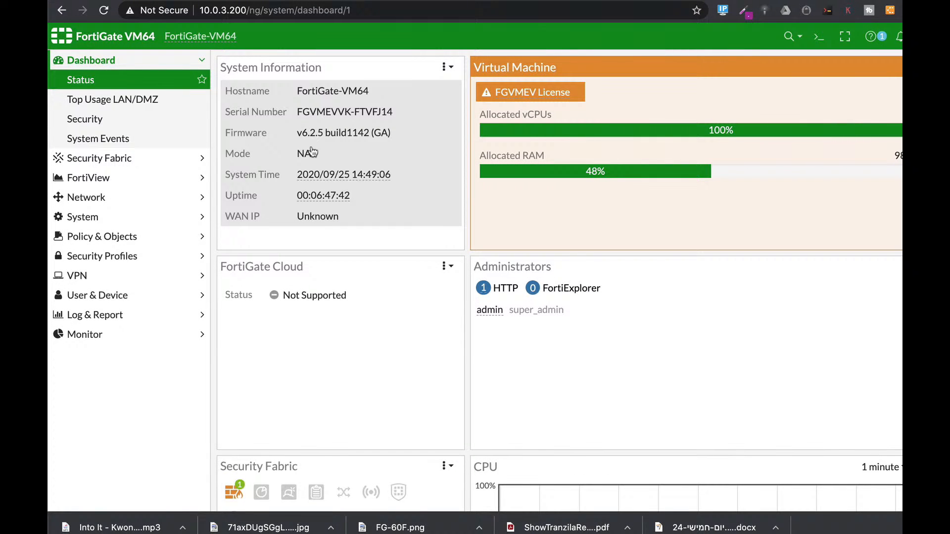
- Enter the global system configuration with "config system global" in the CLI console and write "set crypto-strong enable"
mouse_move(348, 179)
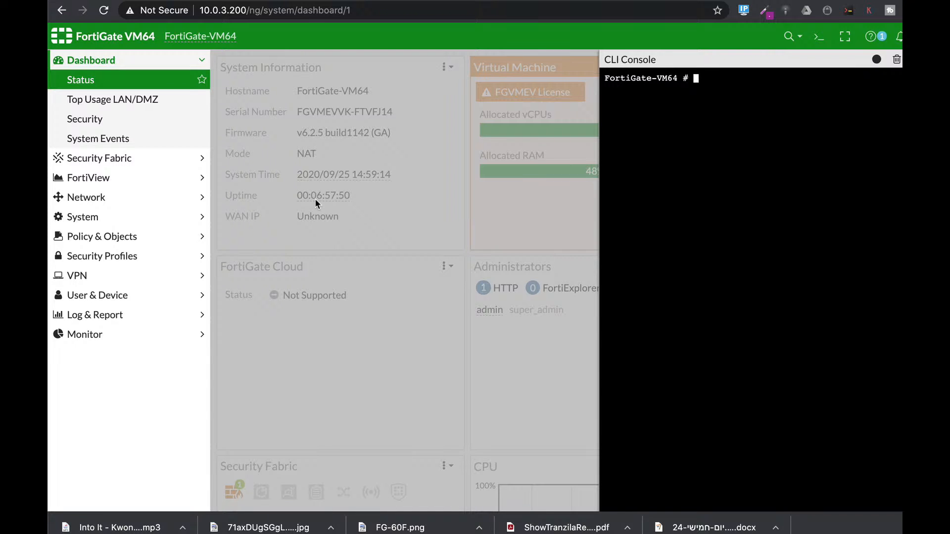
text(config sy)
key(Tab)
text(global)
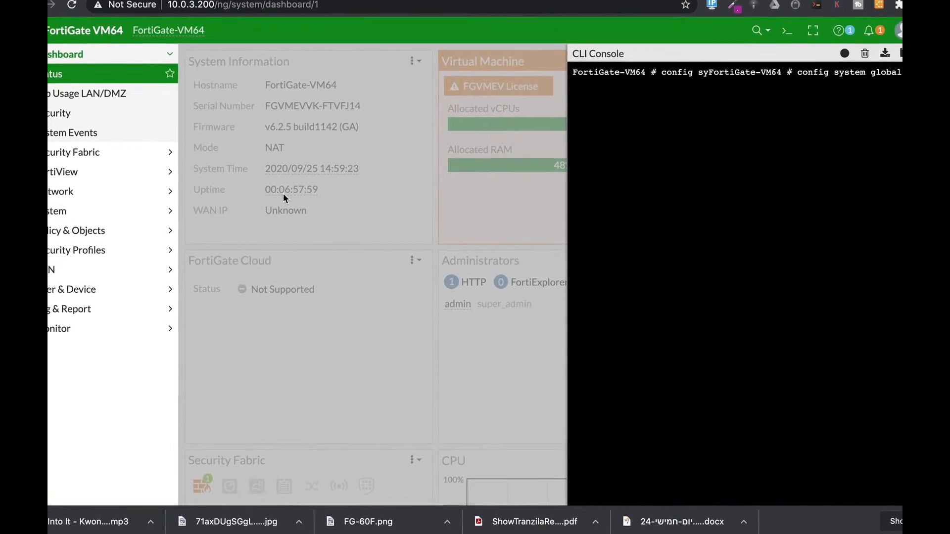
key(Return)
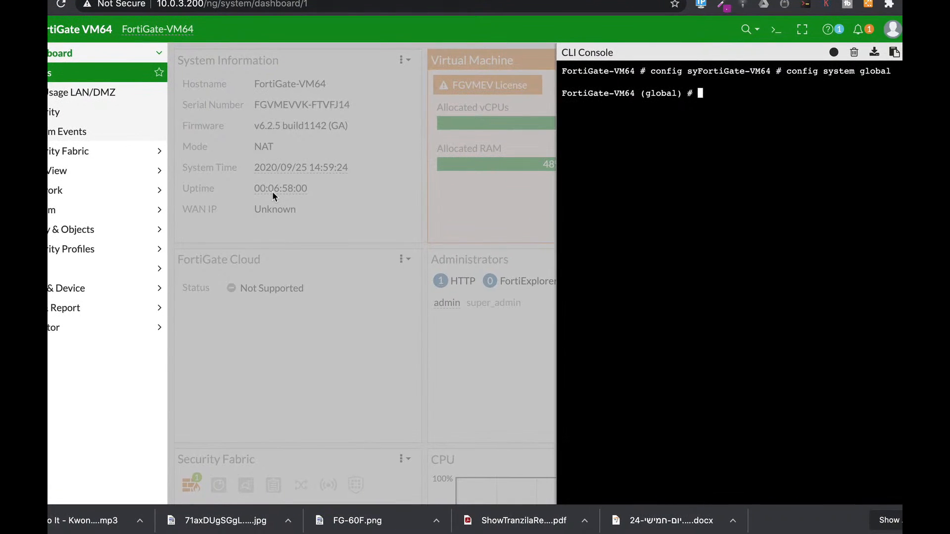
text(set)
text( crypt)
text(o-strong)
text( enab)
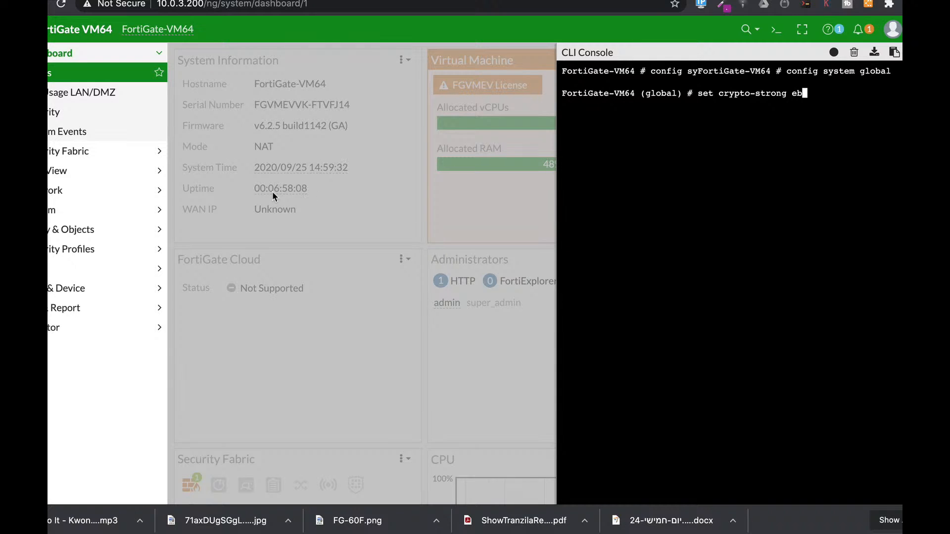
text(le)
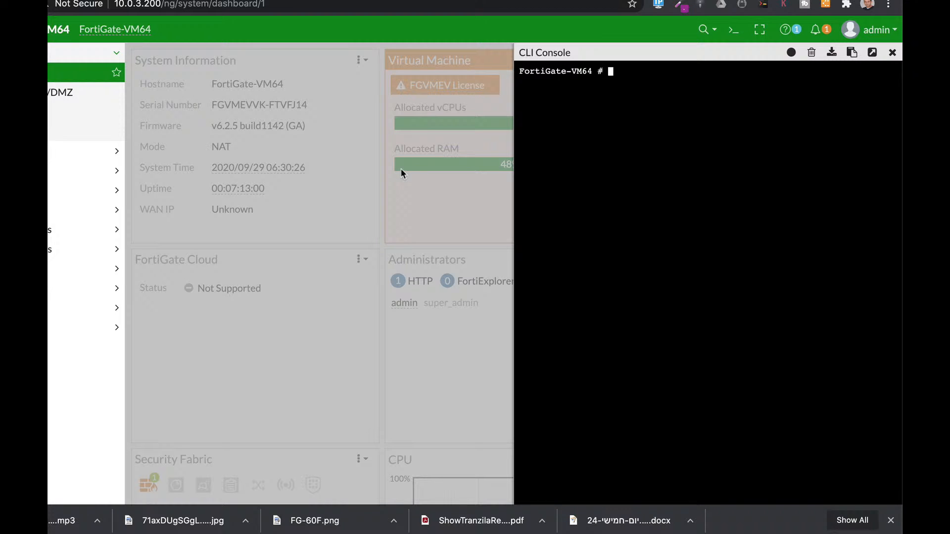
- Open the admin account for configuration with "config system admin" and "edit admin"
text(config sy)
key(Tab)
text(ad)
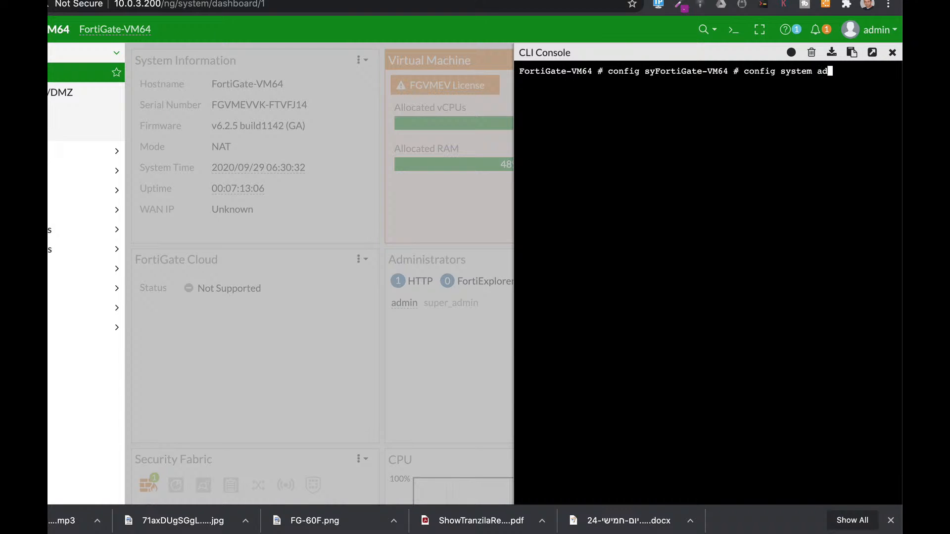
key(Tab)
key(Return)
text(edit admin)
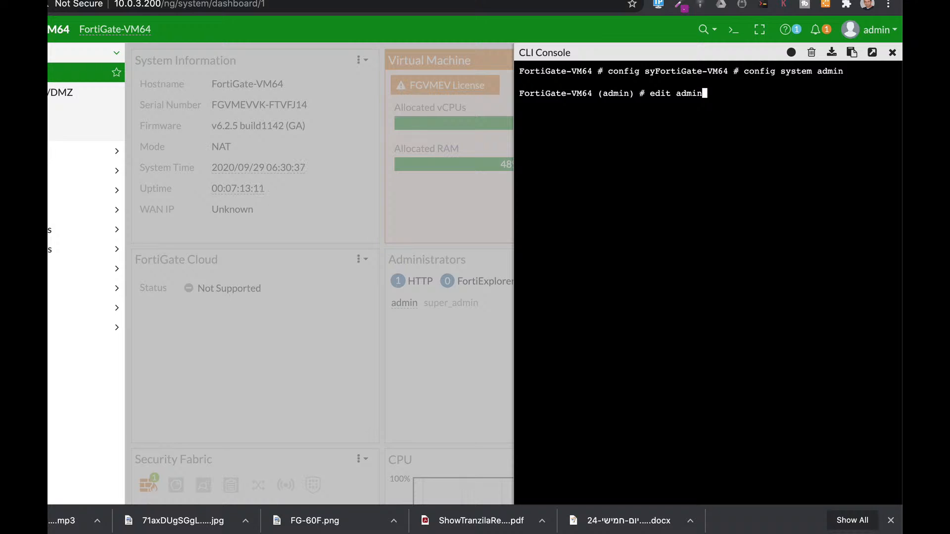
key(Return)
- Write a set command for the admin account's trusted host, starting the address with 10.0
text(s)
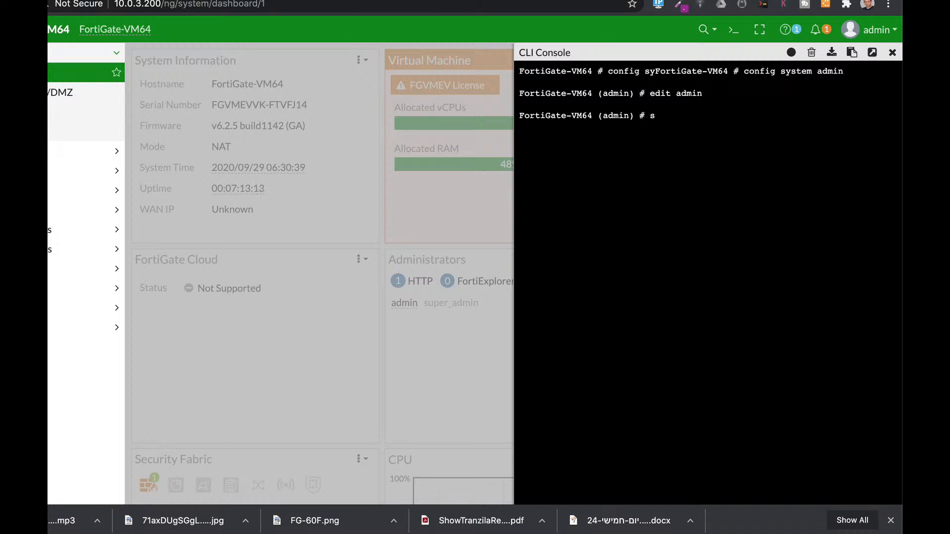
text(et tru)
key(Tab)
text(10.0.)
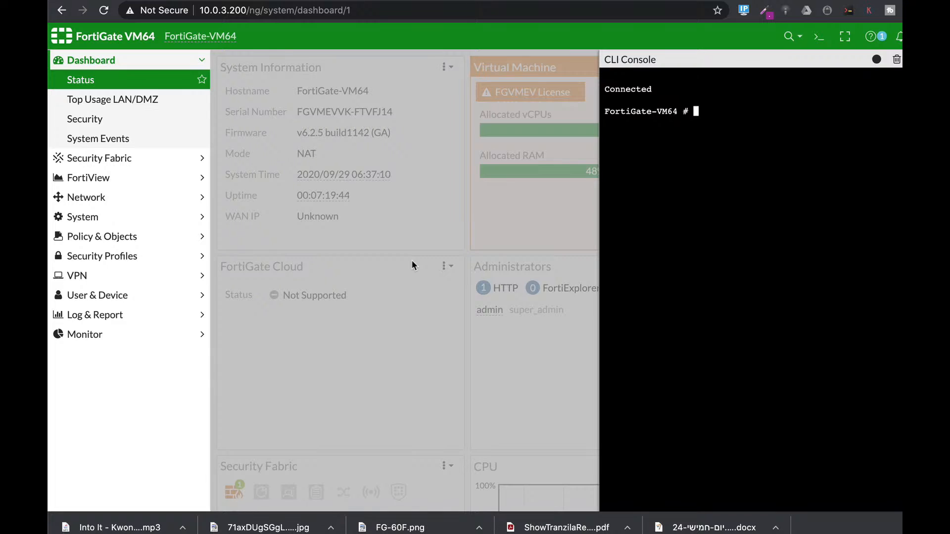
- Open port1 with "config system interface" and "edit port1", and write "unset allowaccess" to remove its administrative access
text(config system interface)
key(Return)
text(edit)
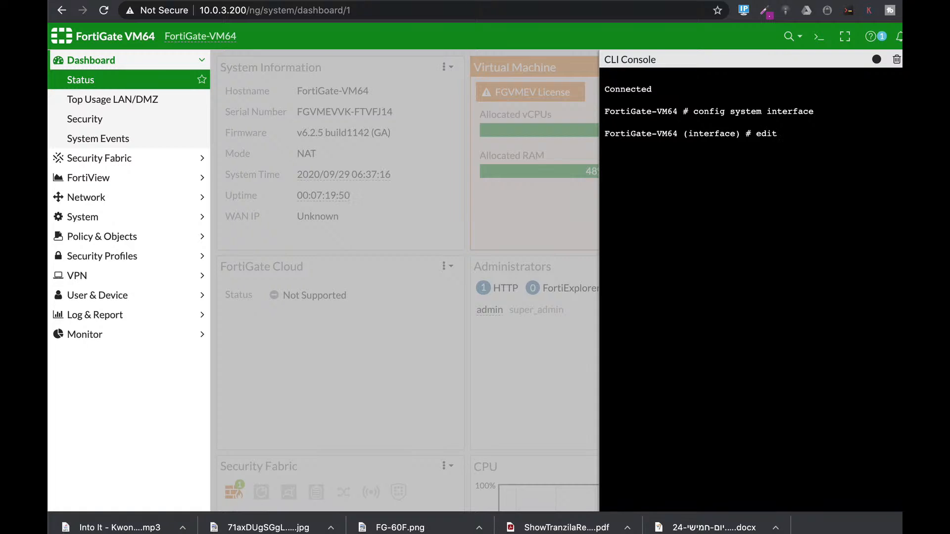
text( port1)
key(Return)
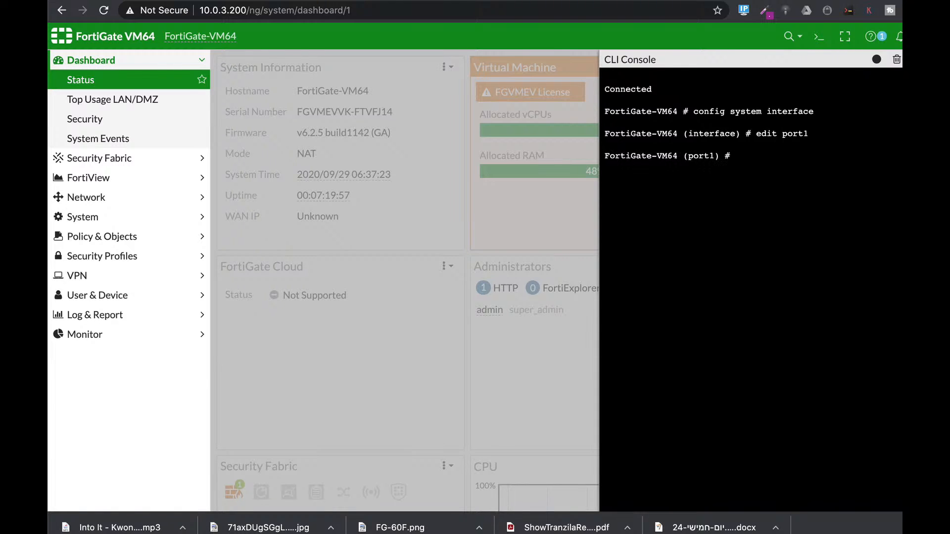
text(unset allowaccess)
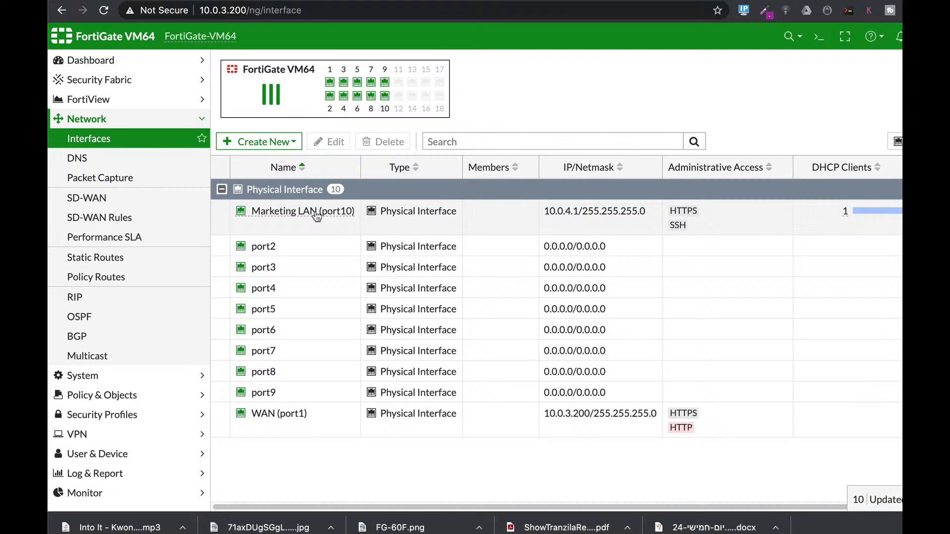
- Open the Marketing LAN (port10) interface for editing from the network interfaces list
click(317, 218)
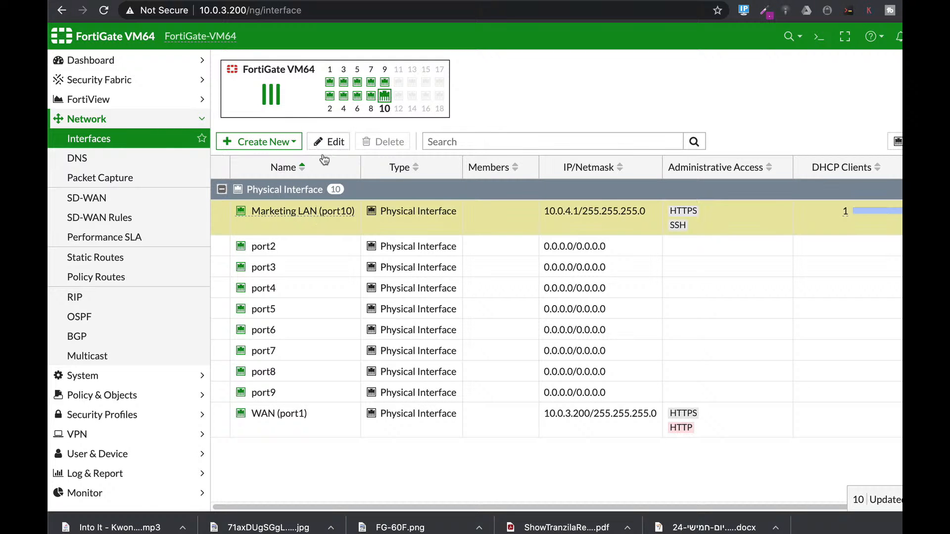
click(329, 142)
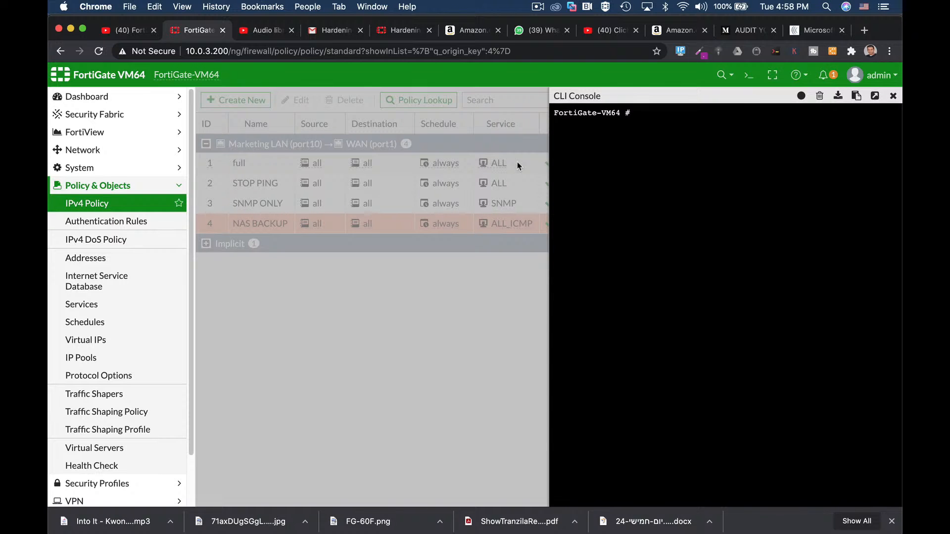
- Enter the global configuration with "config system global" in the CLI console and write "set admin-https-redirect"
text(config s)
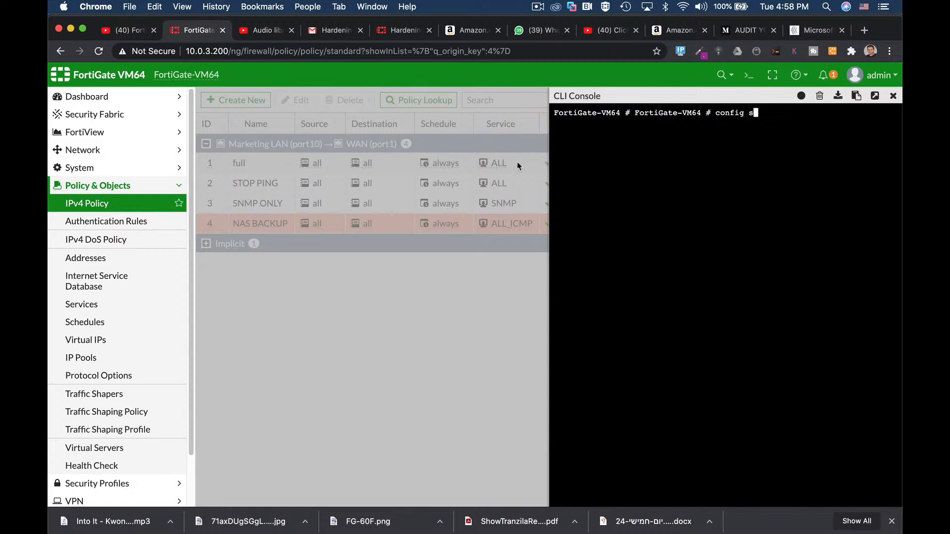
text(ystem global)
key(Return)
text(set admin-https-redirect)
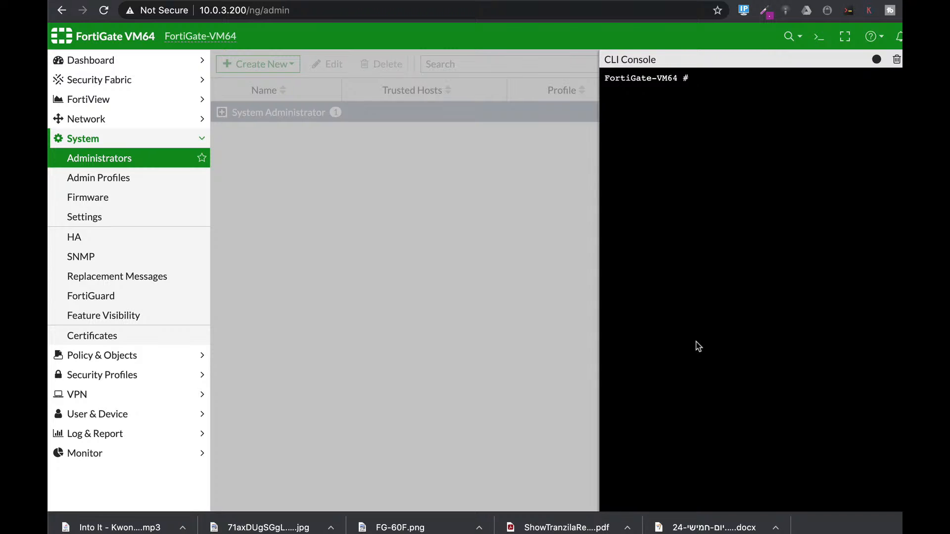
- Enter the global system configuration by running "config system global" in the CLI console
text(config )
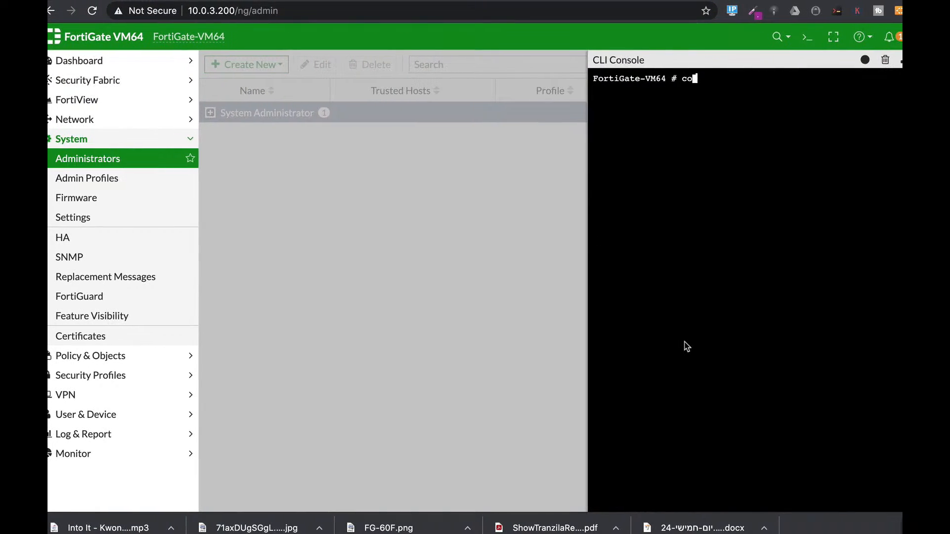
text(sy)
key(Tab)
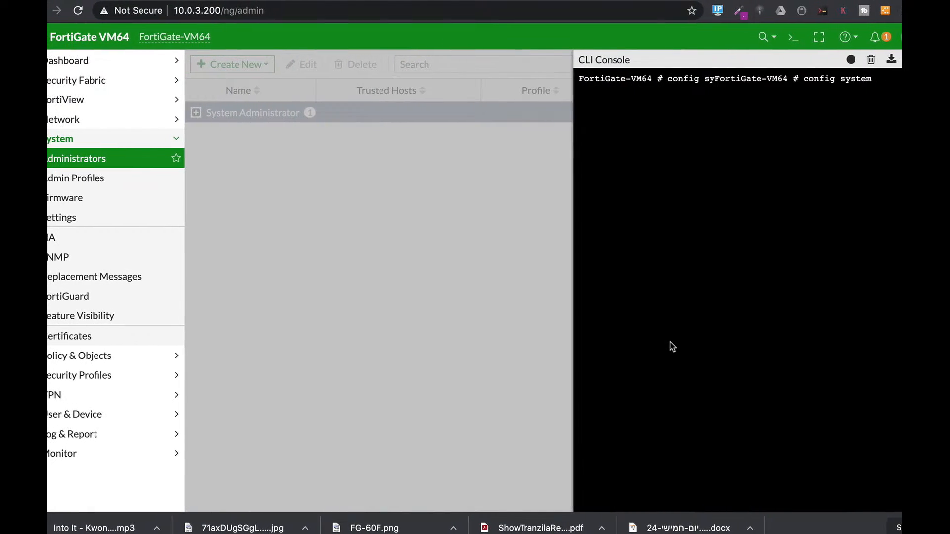
text(glo)
key(Tab)
key(Return)
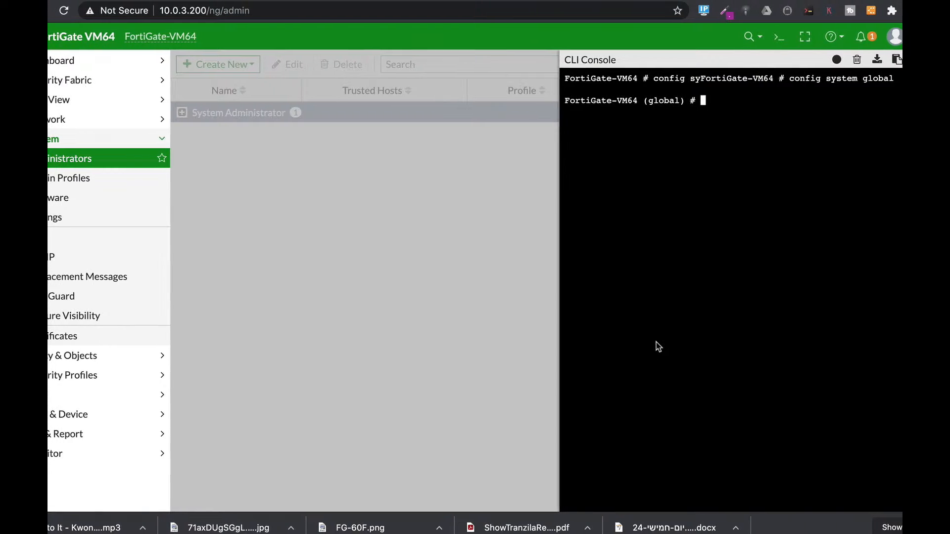
- Set the administrator lockout duration to 300 with "set admin-lockout-duration 300"
text(set a)
key(Tab)
key(Tab)
key(Tab)
key(Tab)
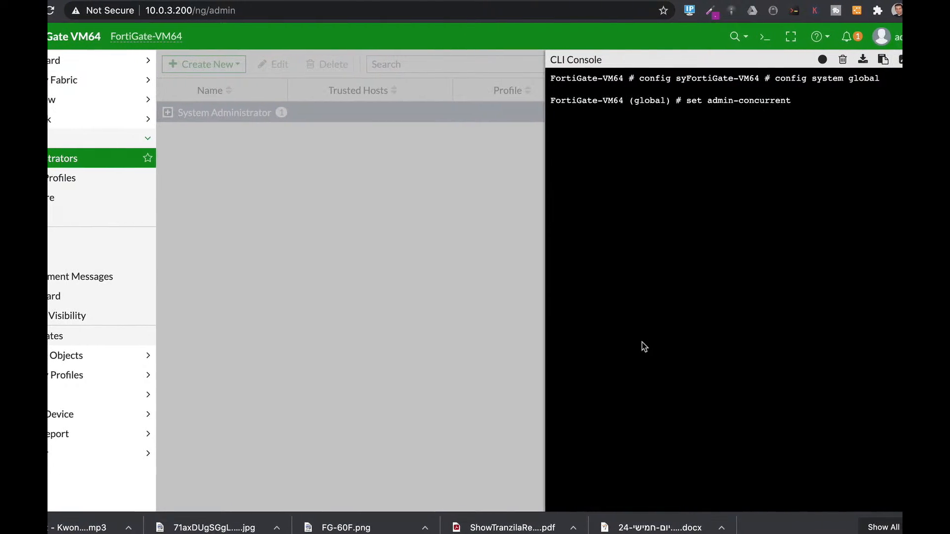
key(Tab)
key(Tab)
key(Tab)
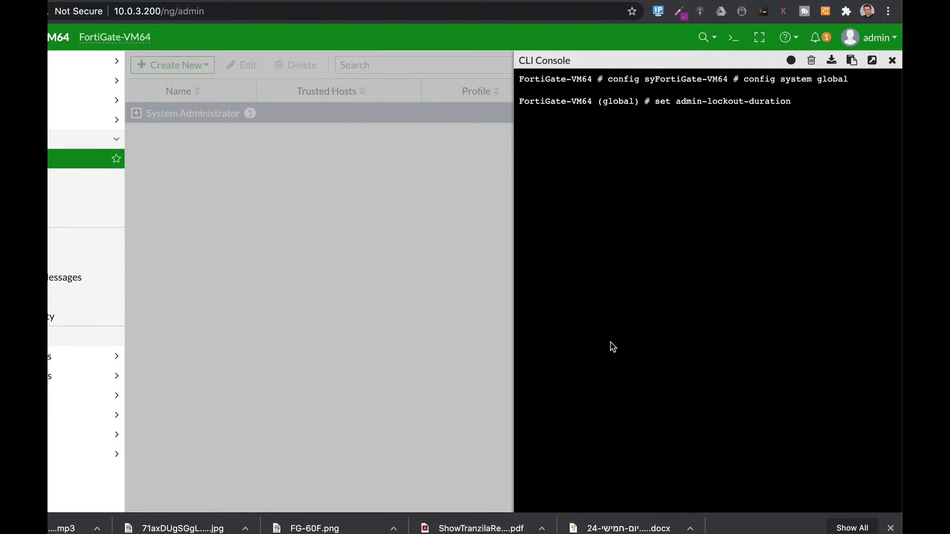
text(300)
key(Return)
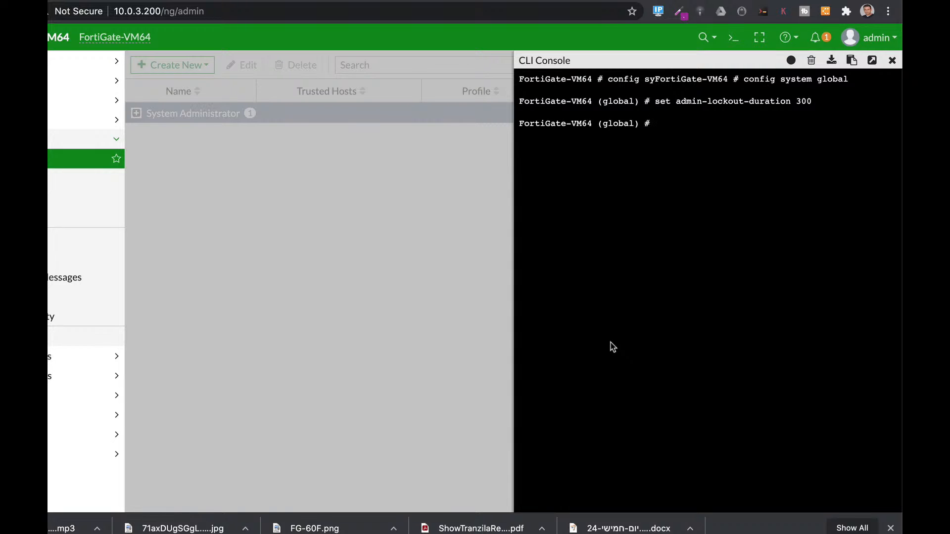
- Start another set command and go through the global options beginning with "ad"
text(set ad)
key(Tab)
key(Tab)
key(Tab)
key(Tab)
key(Tab)
key(Tab)
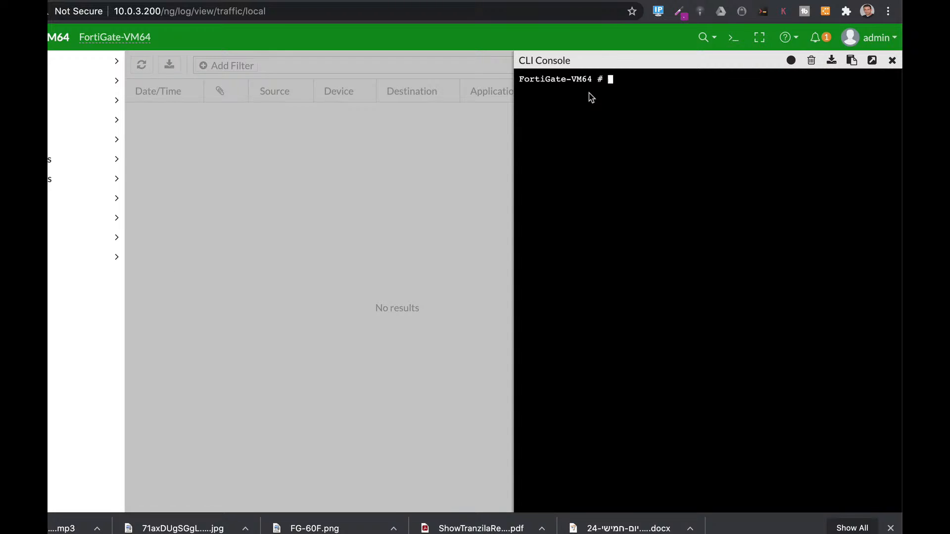
- Enter the disk log configuration with "config log disk setting" and write a set command giving the maximum log age the value 30
text(config log di)
key(Tab)
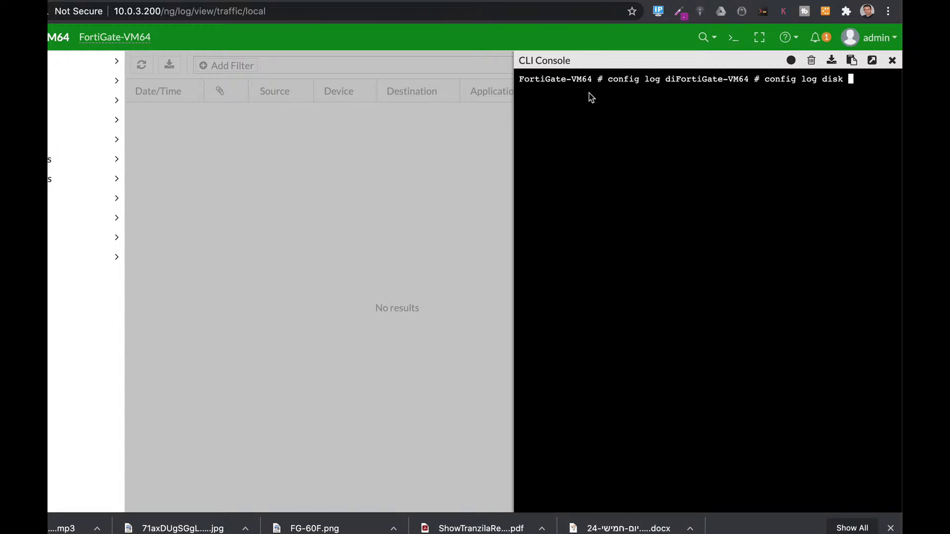
text(setting)
key(Return)
text(set ma)
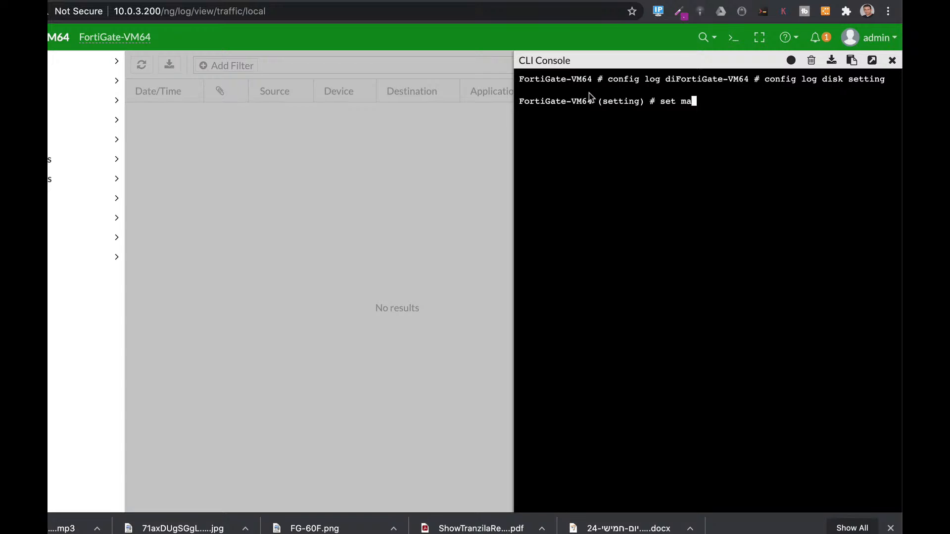
key(Tab)
key(Tab)
key(Tab)
text(30)
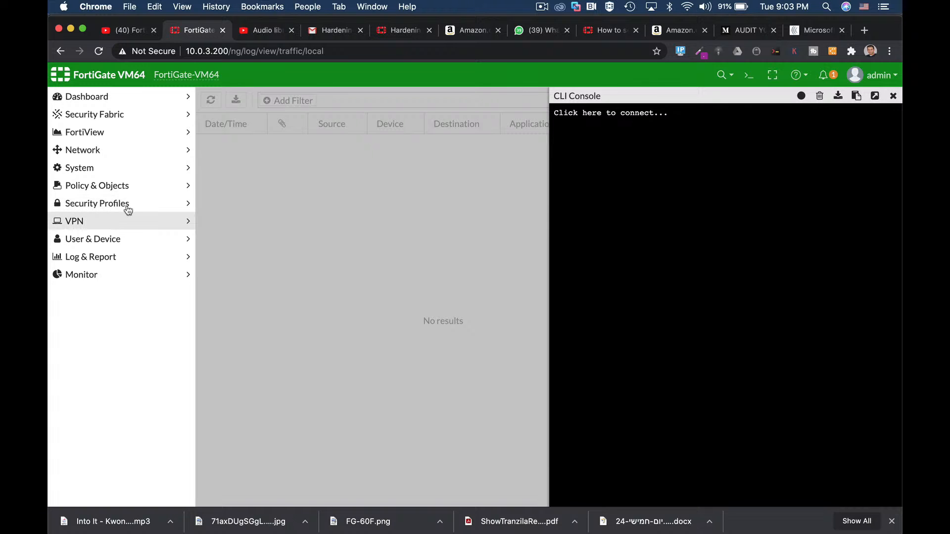
- Open the port2 interface for editing, review its options down to the status setting, and cancel
click(109, 152)
click(110, 167)
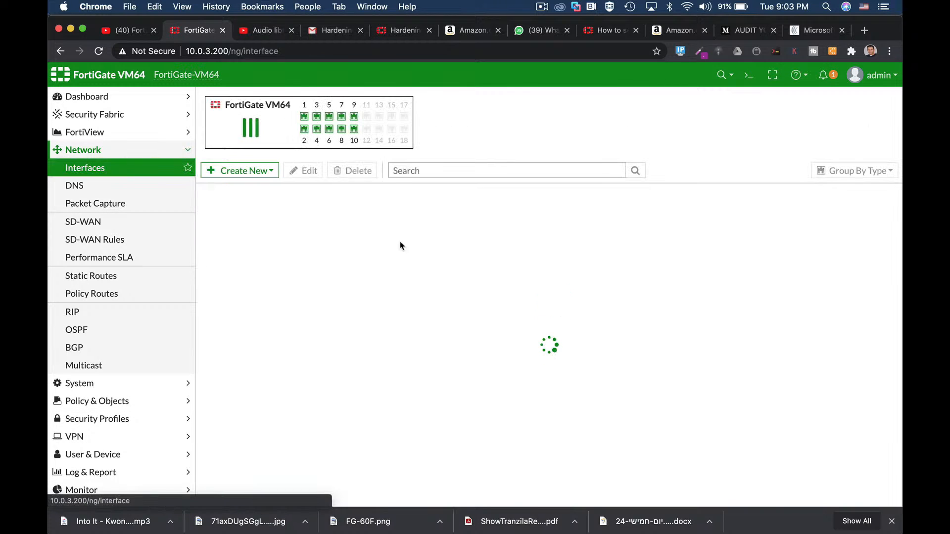
click(267, 269)
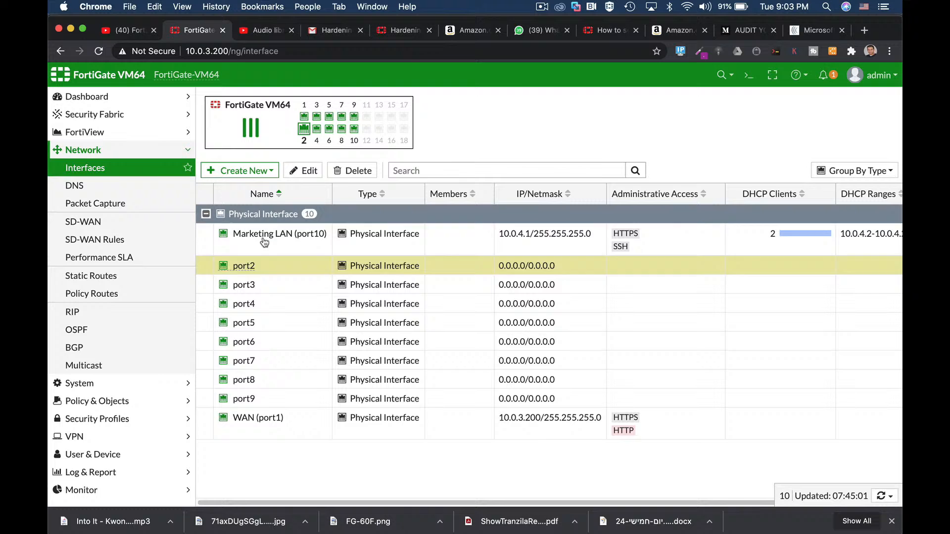
click(306, 170)
scroll(371, 421, down, 5)
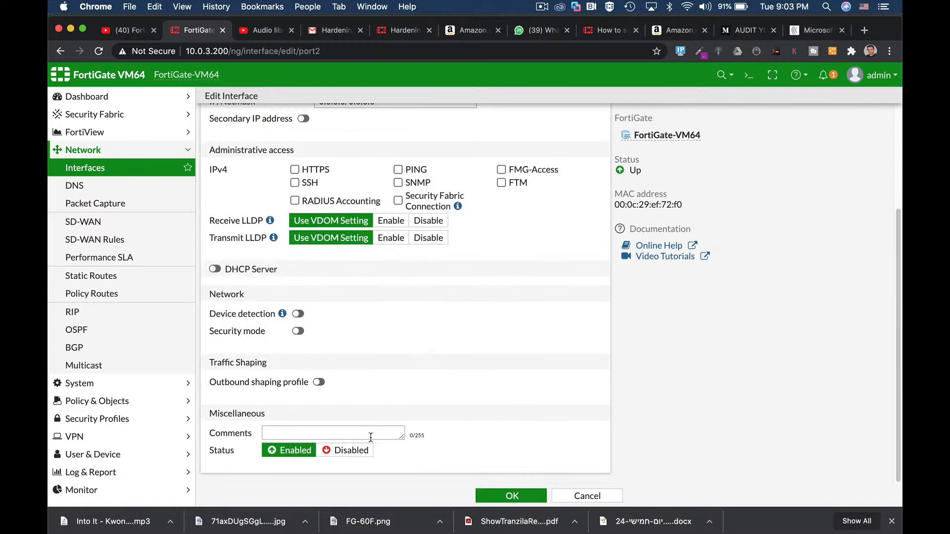
click(594, 497)
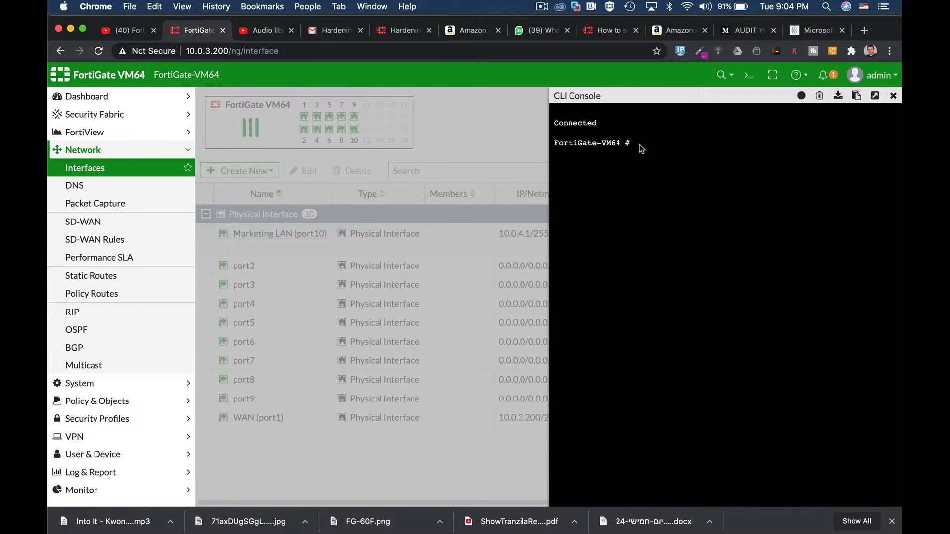
- Run "config system interface" and "edit port1" in the CLI console to configure port1
text(config system interface)
key(Return)
text(edit )
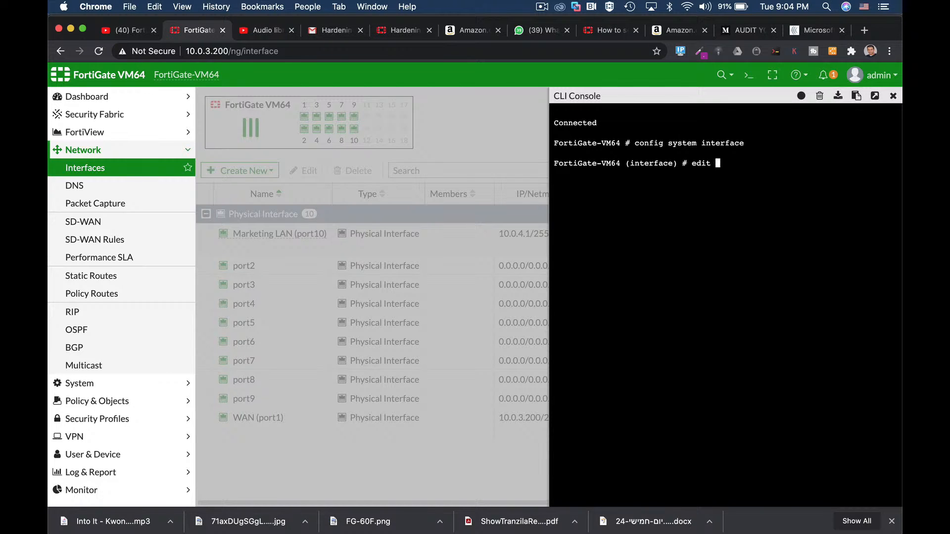
text(port1)
key(Return)
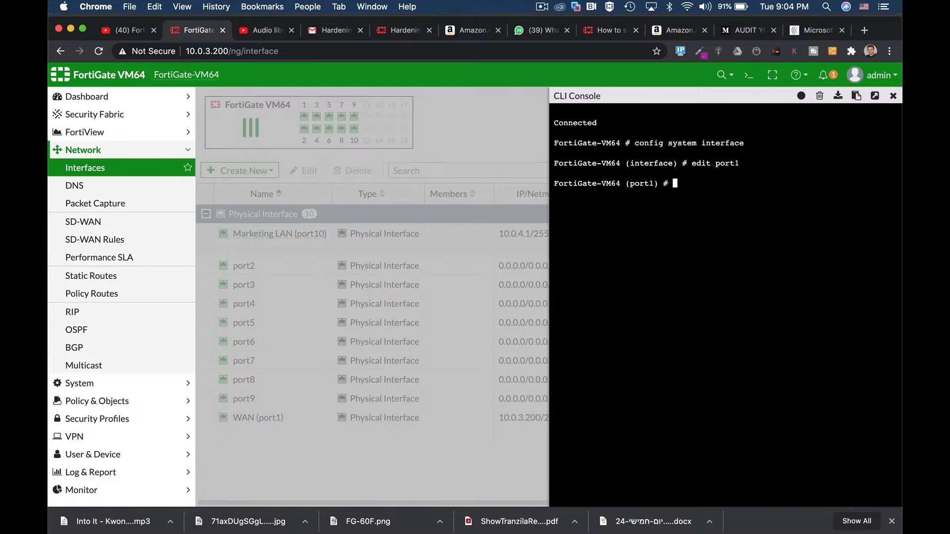
- Start an unset command for port1, go through its available options as far as arpforward, and abort on the cleared console
text(unset fortilink)
key(Tab)
key(Tab)
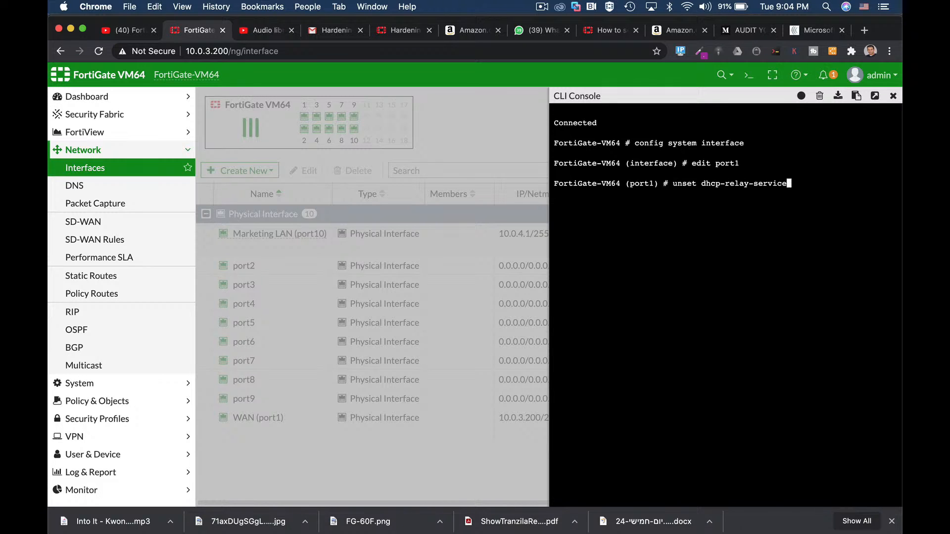
key(Tab)
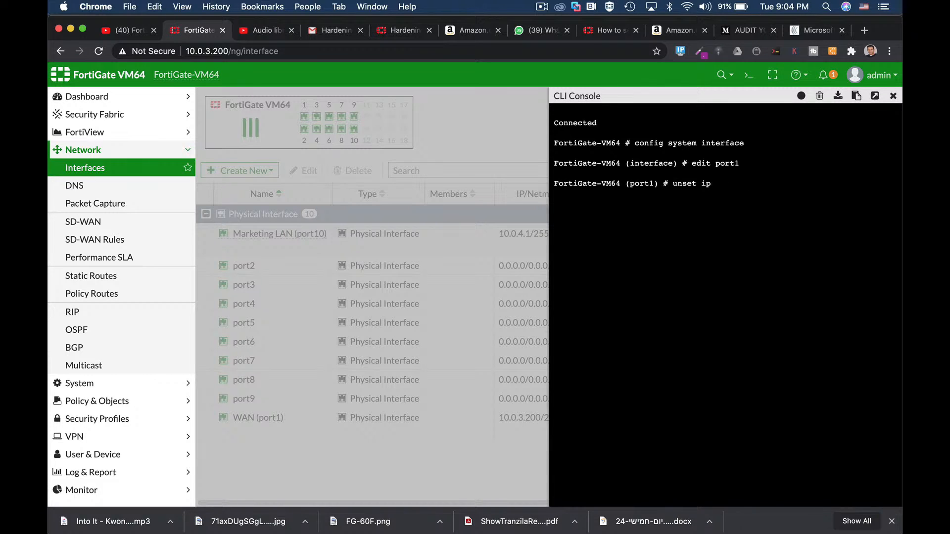
key(Tab)
key(Tab)
key(Tab)
key(Tab)
click(820, 97)
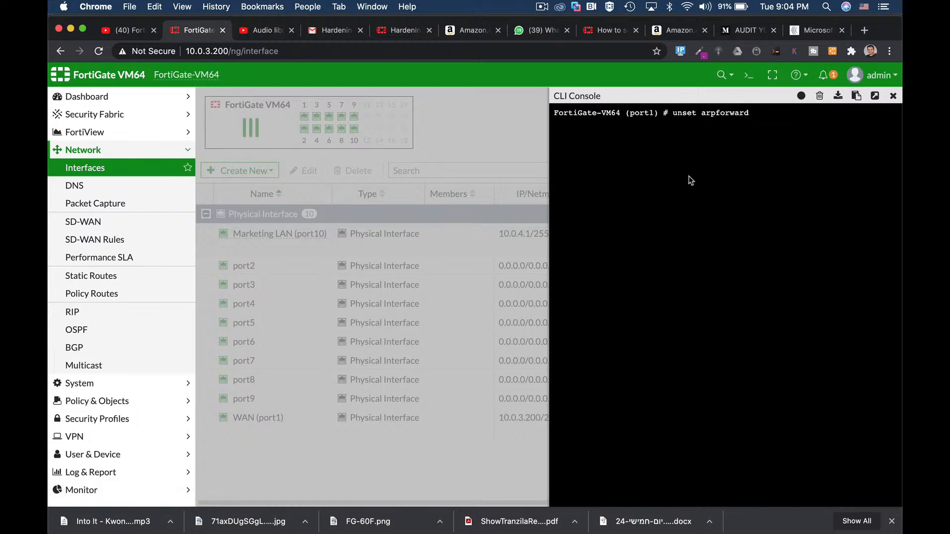
key(ctrl+c)
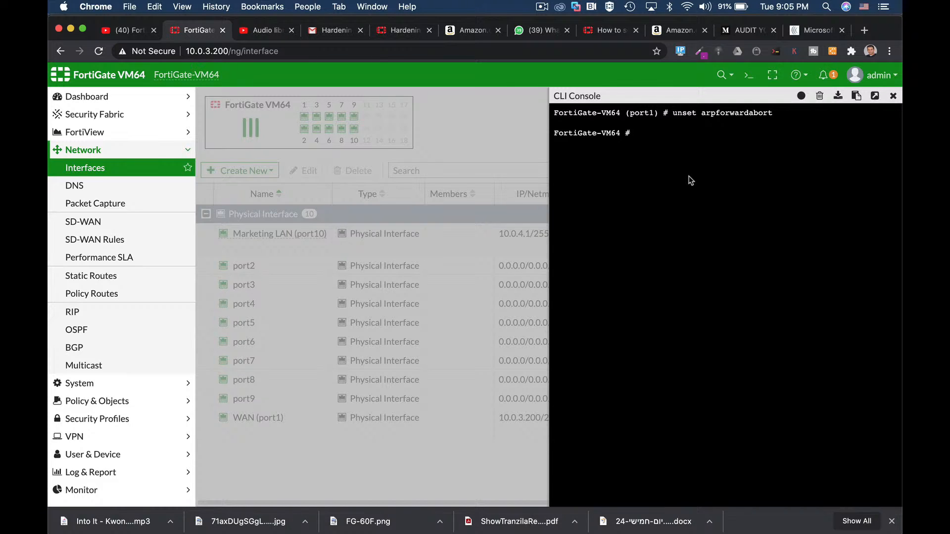
- Enter the global configuration with "config system global" and start a set command for the admin-maintainer option
text(co)
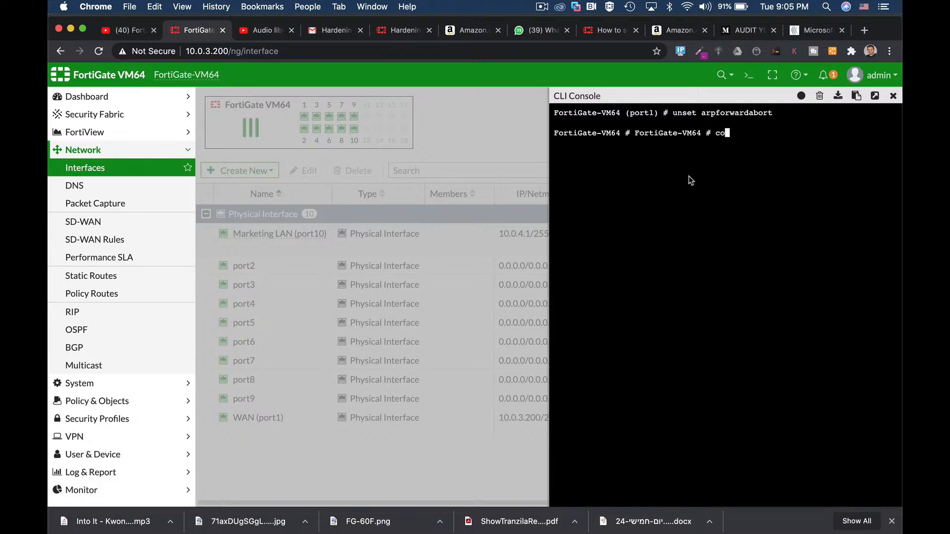
text(nfig sy)
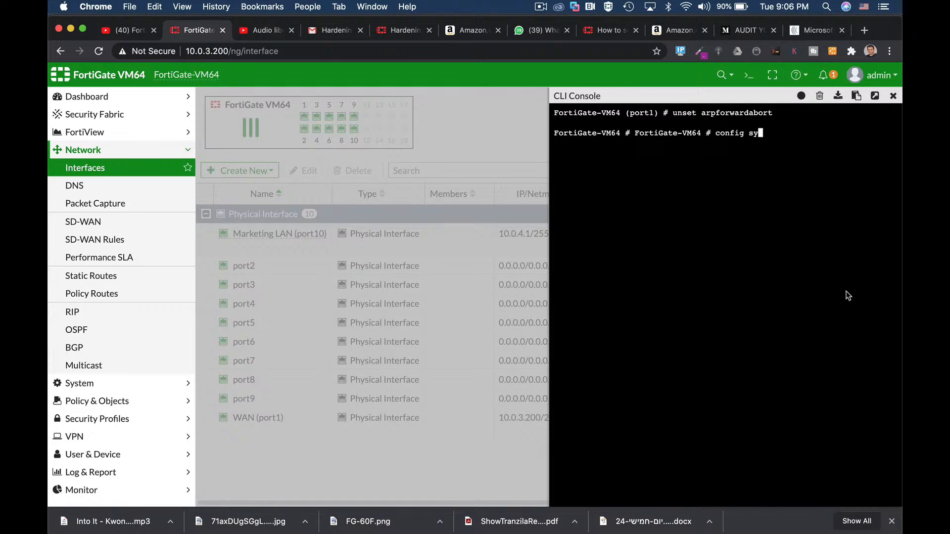
text(stem global)
key(Return)
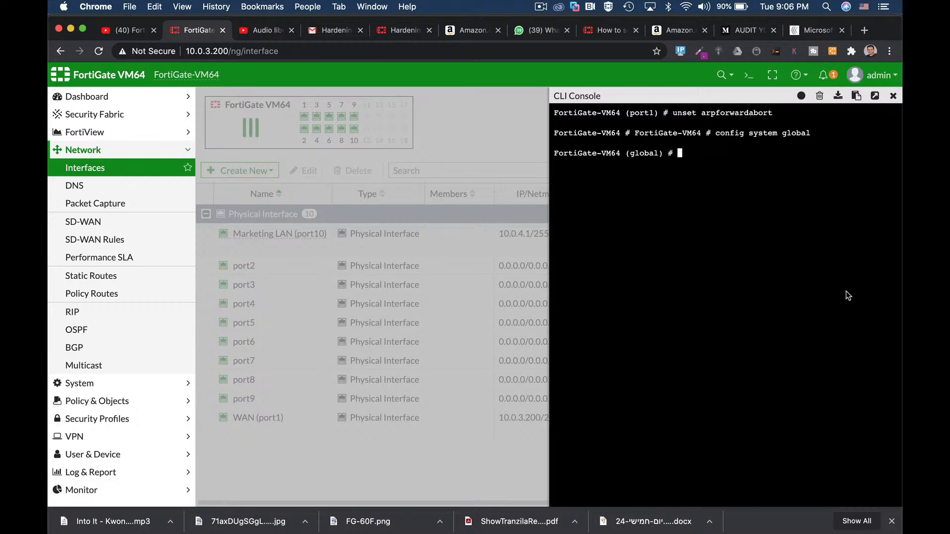
text(set admin-maintainer)
key(Tab)
key(Tab)
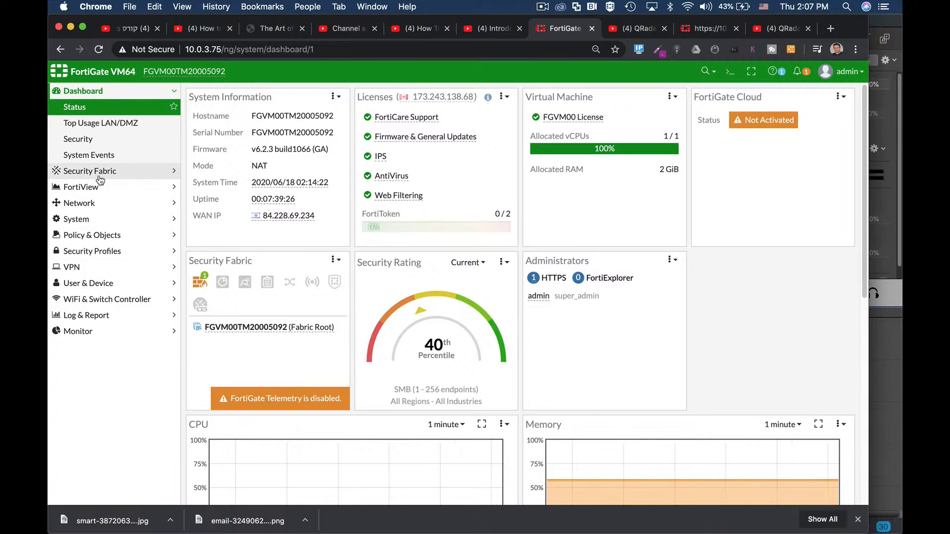
- Open the network interface list and examine the physical interfaces, including wan1 (port1)
click(87, 202)
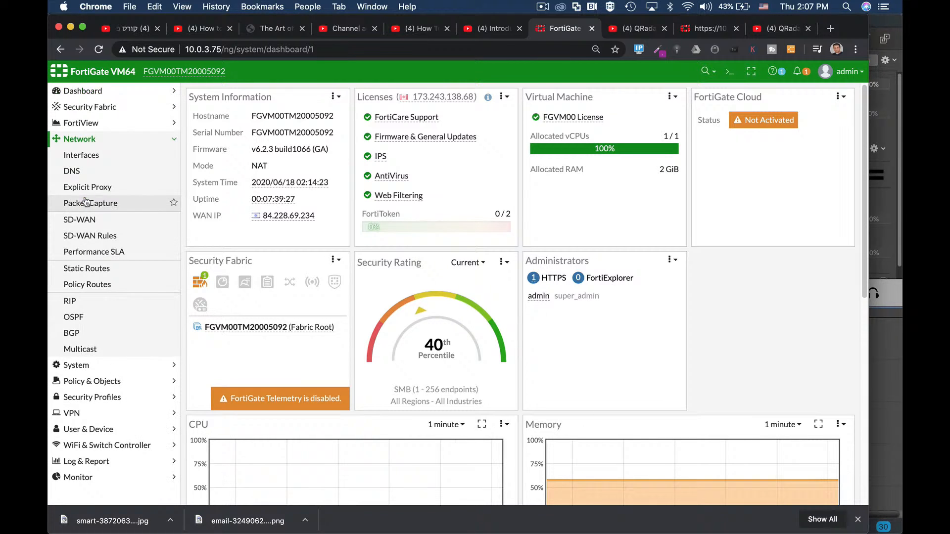
click(84, 155)
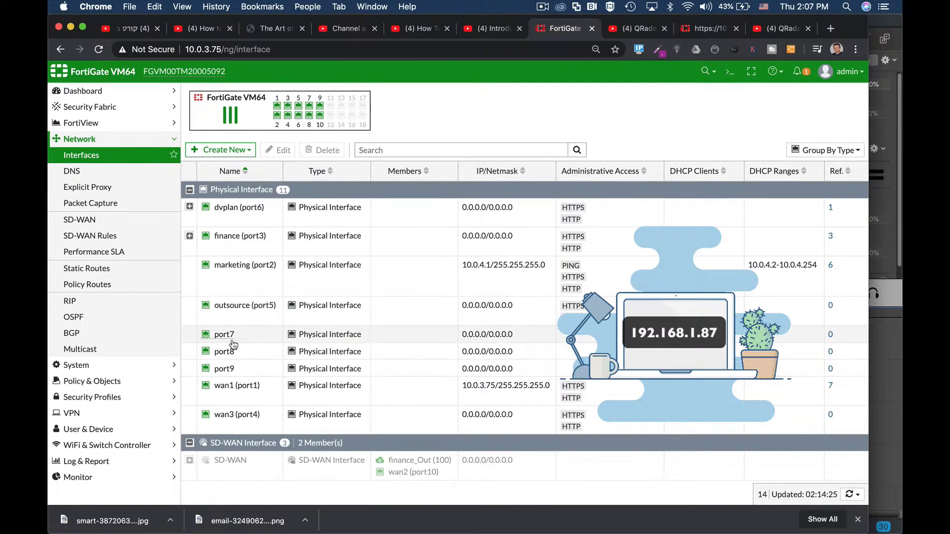
mouse_move(252, 385)
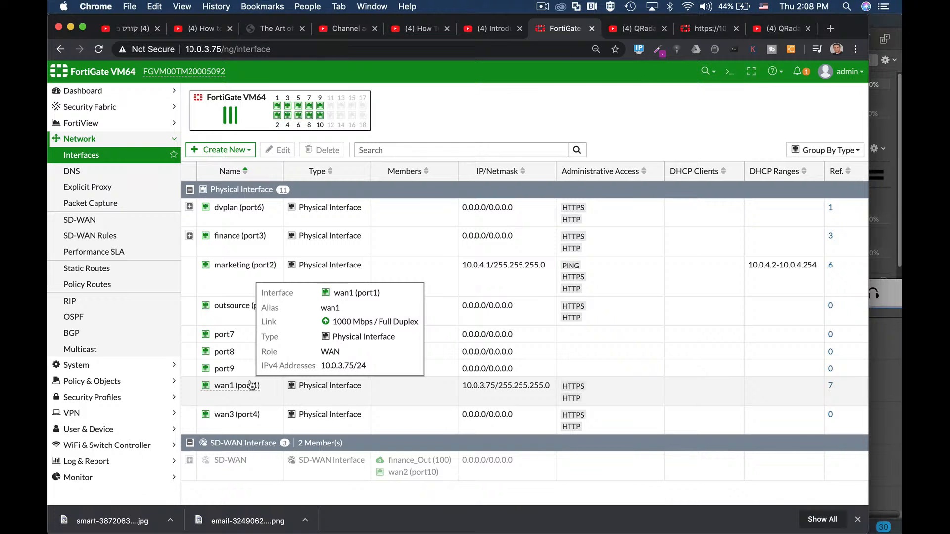
- Look over the DNS settings and review the core, security and additional features under Feature Visibility
click(97, 174)
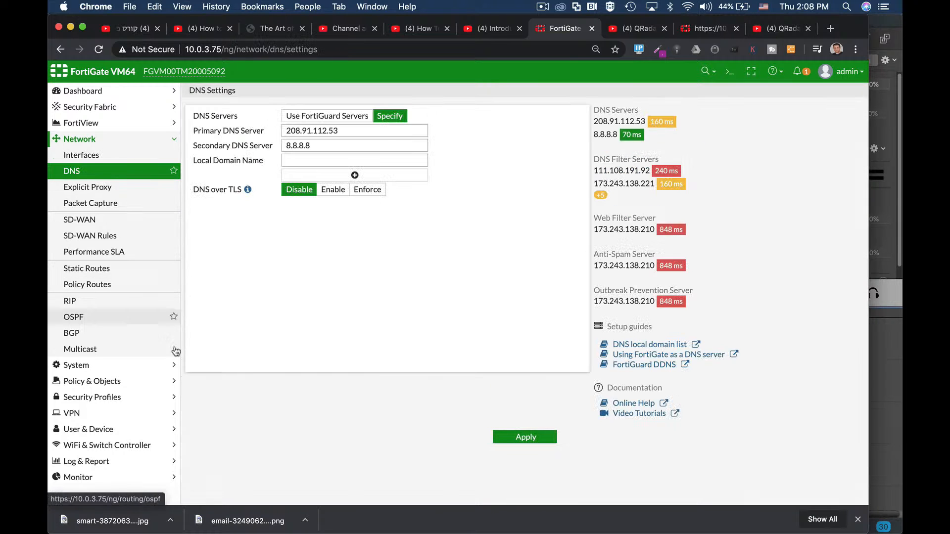
click(106, 384)
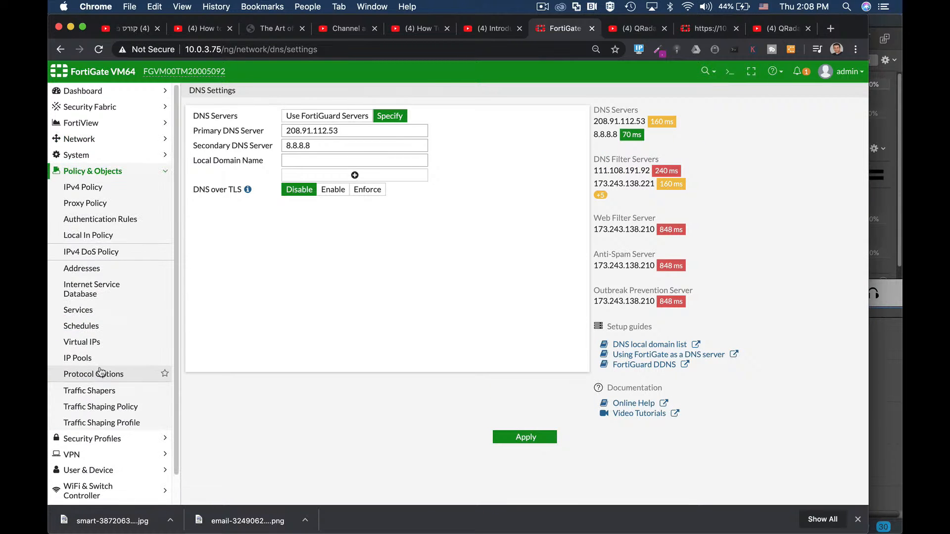
click(97, 156)
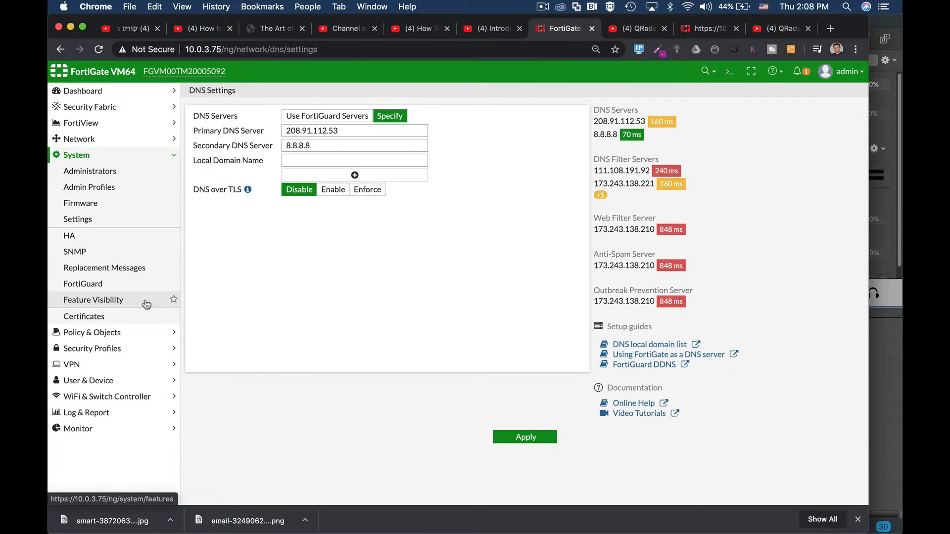
click(104, 301)
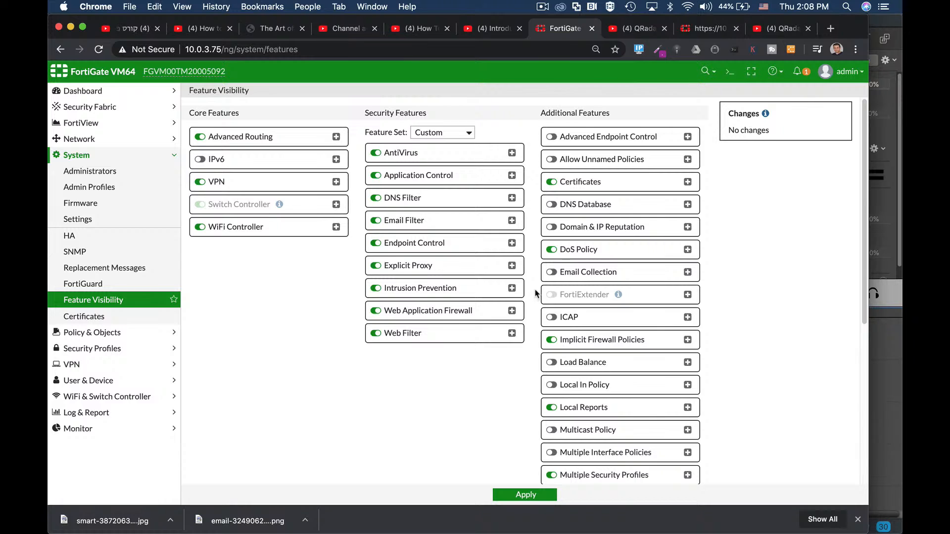
scroll(535, 294, down, 5)
scroll(536, 295, down, 2)
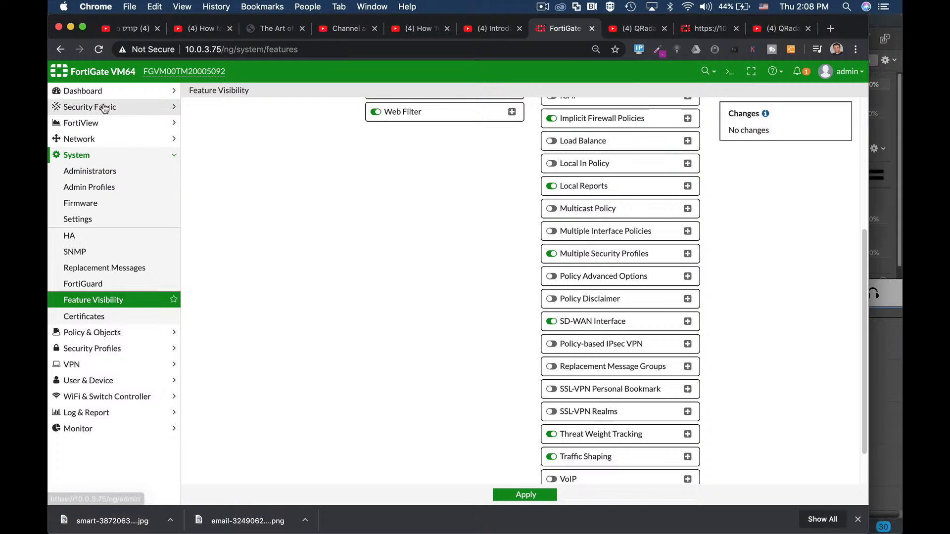
- Return to the dashboard status page and run "get system status" in the CLI console
click(92, 92)
click(91, 109)
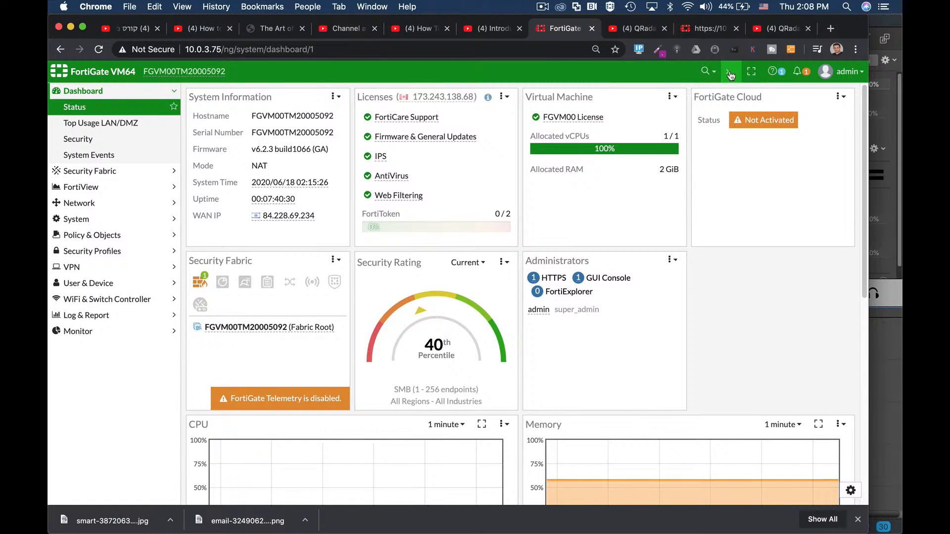
click(730, 72)
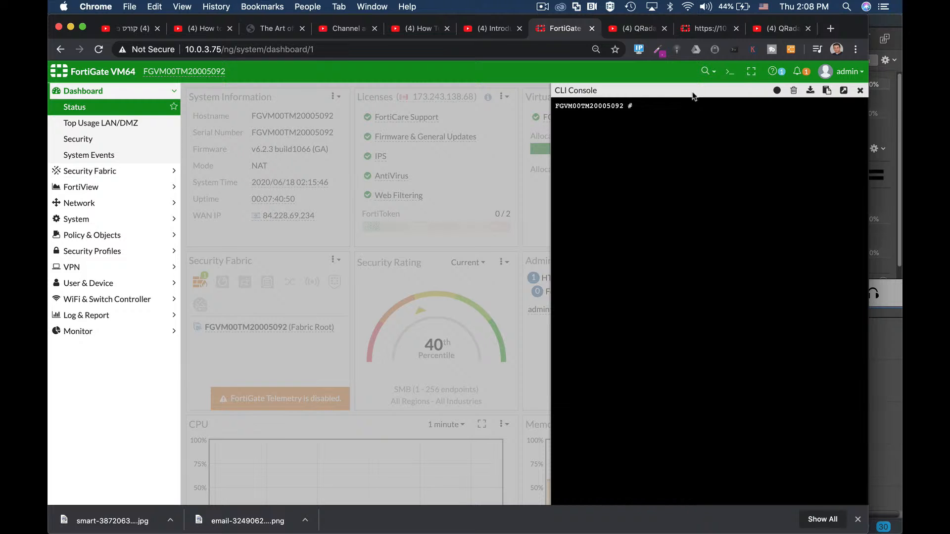
click(729, 74)
text(get system st)
key(Tab)
key(Tab)
key(Return)
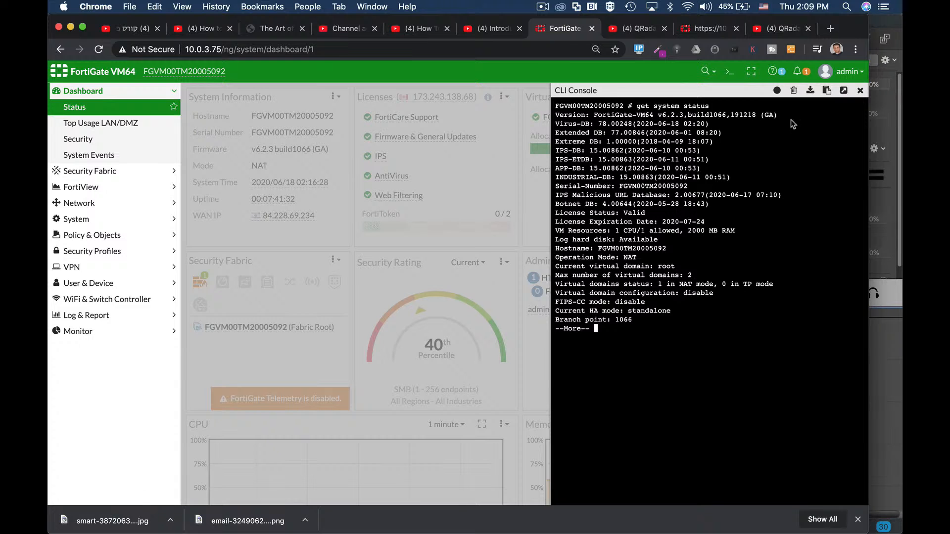
- Close the CLI console and go back to the interface list to examine the ports and the faceplate diagram
click(861, 91)
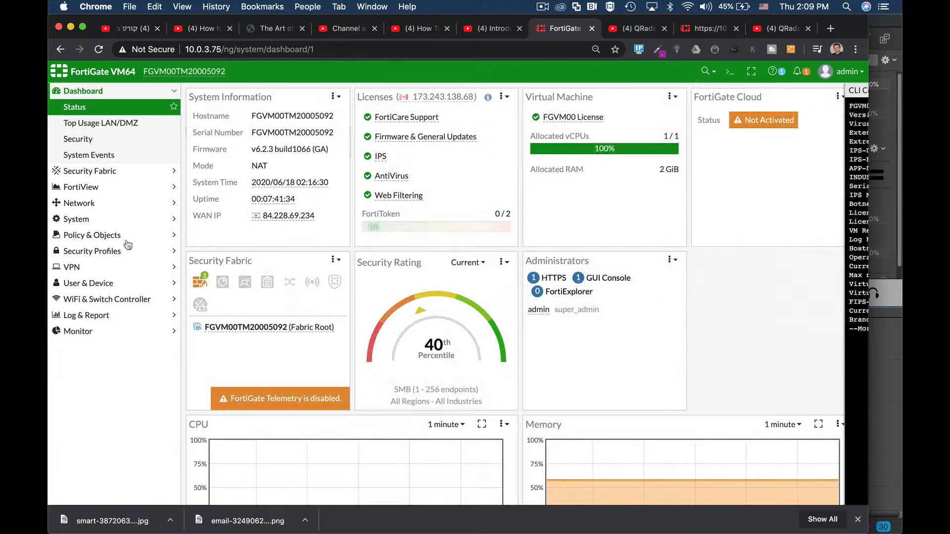
click(97, 208)
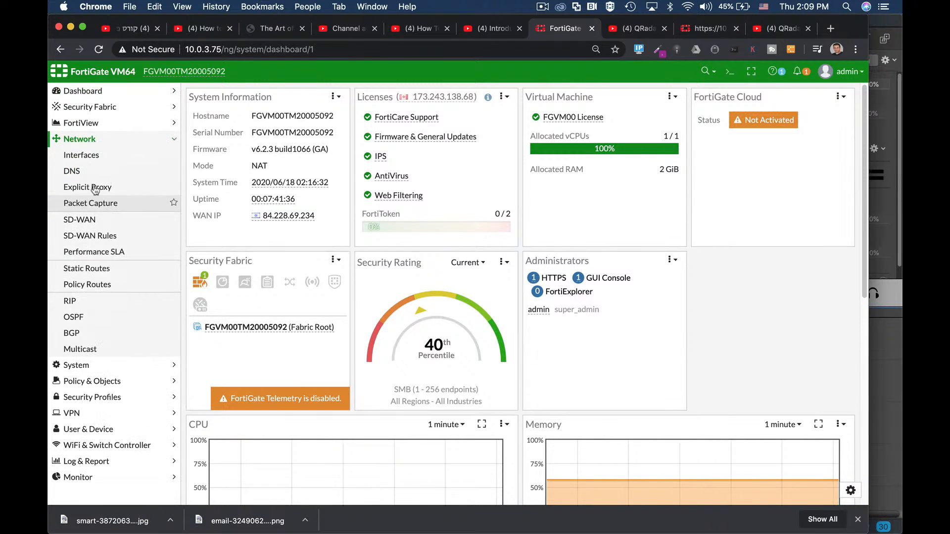
click(90, 155)
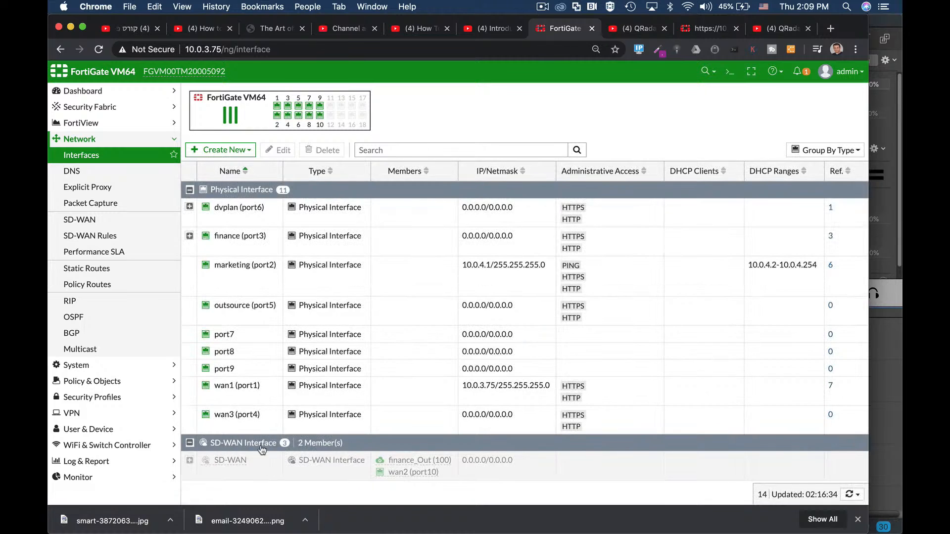
mouse_move(244, 386)
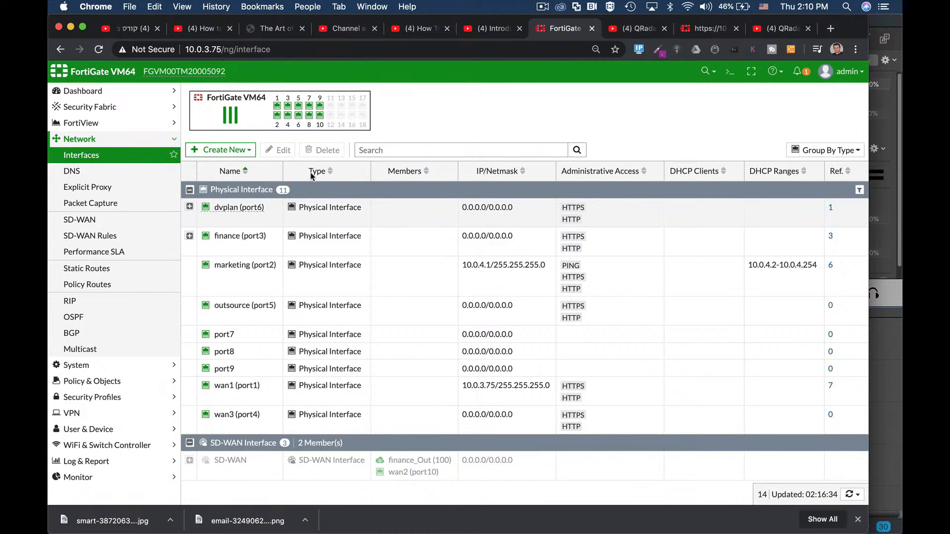
mouse_move(278, 108)
- Open the port8 interface for editing, give it the alias "management" and set its role to LAN
click(238, 353)
click(283, 151)
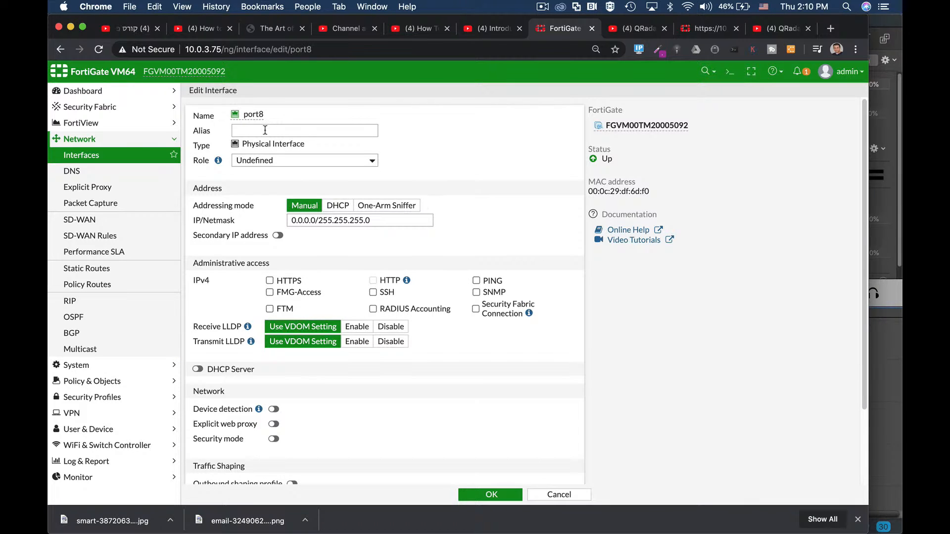
click(282, 132)
click(280, 132)
text(management)
click(283, 157)
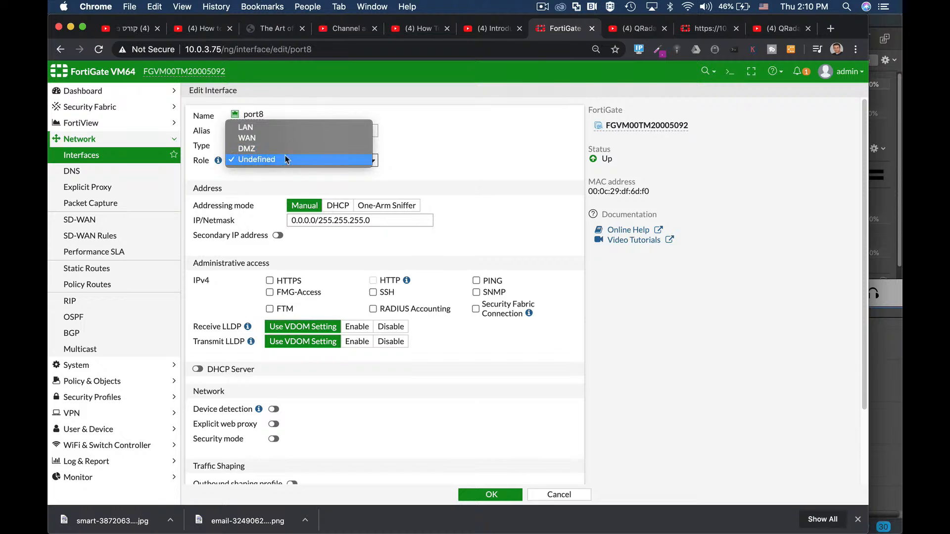
click(274, 128)
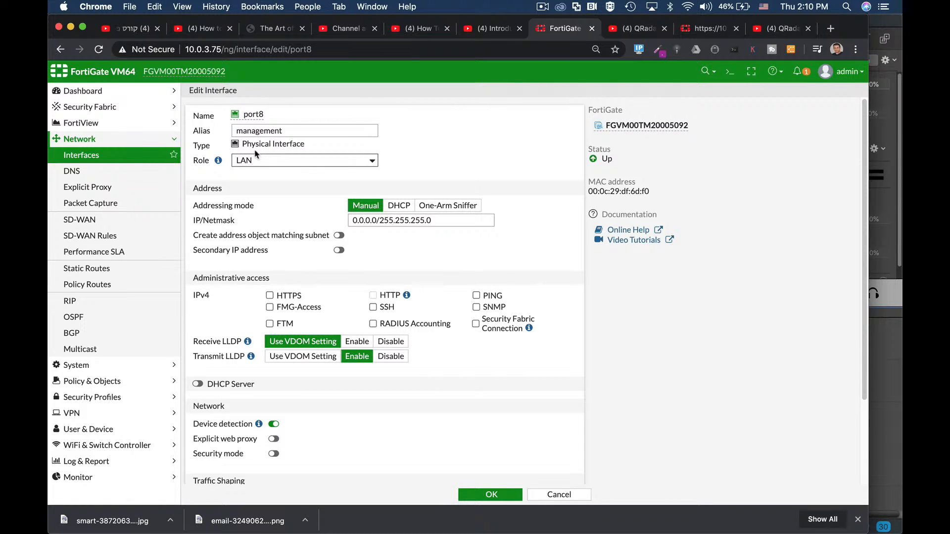
- Set port8's manual IP/Netmask to 192.168.2.1/24
drag(265, 115, 243, 115)
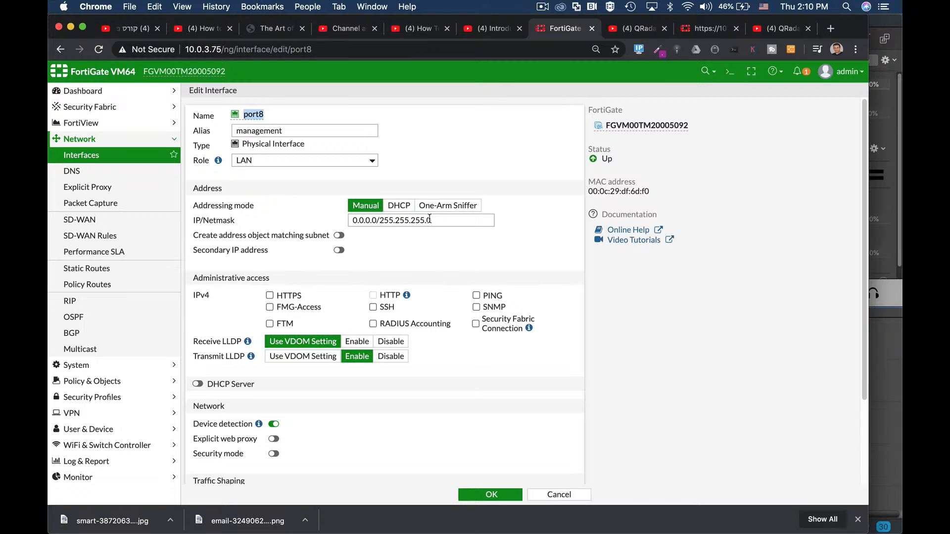
drag(429, 218, 332, 223)
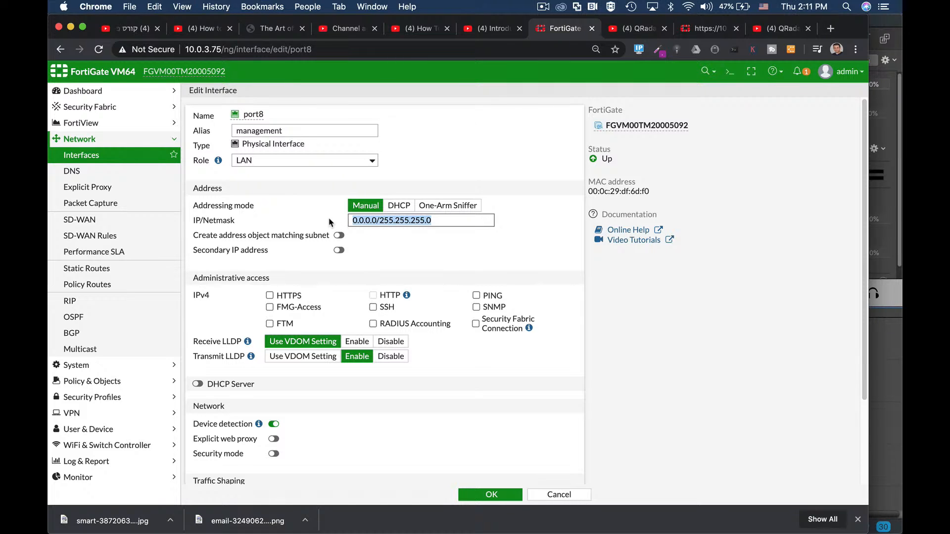
text(192.168.2.1/)
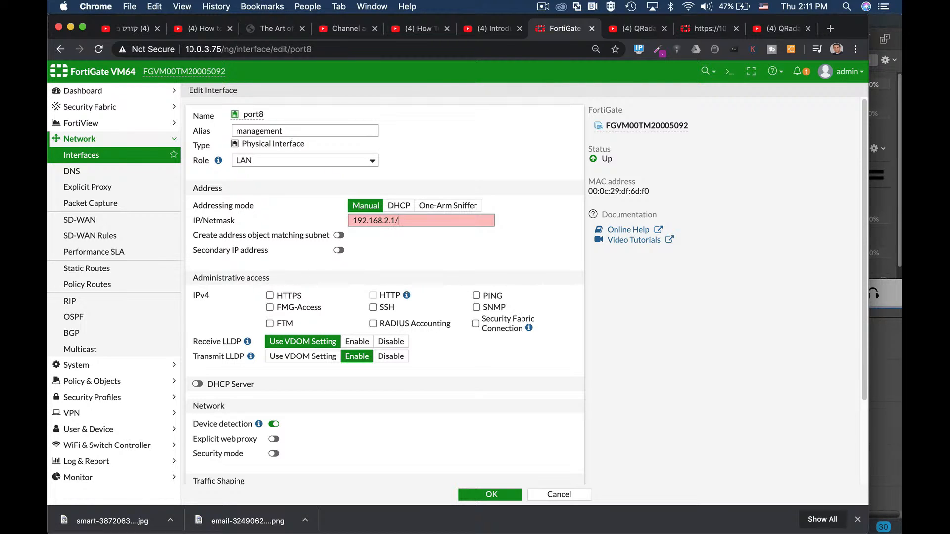
text(24)
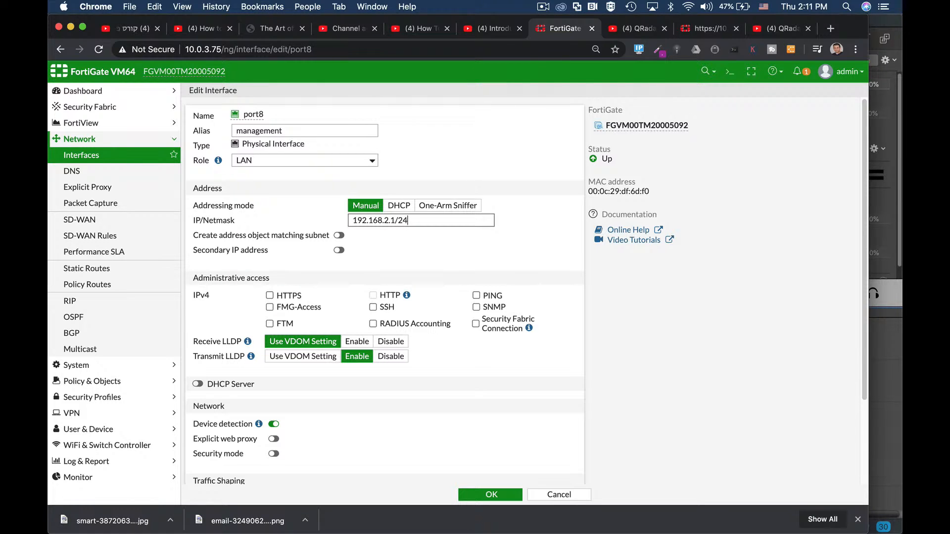
drag(353, 220, 390, 224)
drag(354, 221, 389, 221)
drag(383, 220, 389, 221)
- Enable the DHCP server on port8 with the address range 192.168.2.2-192.168.2.254
scroll(401, 254, down, 2)
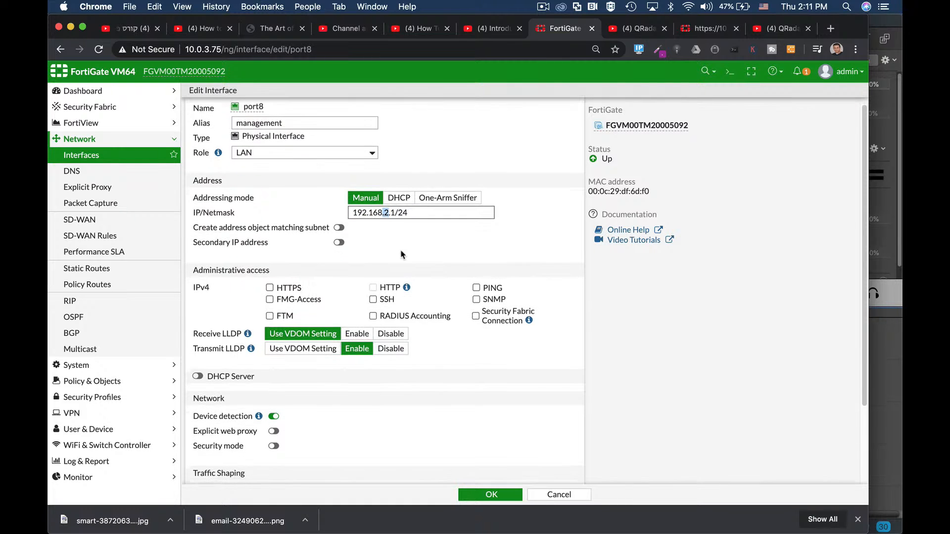
scroll(401, 253, down, 2)
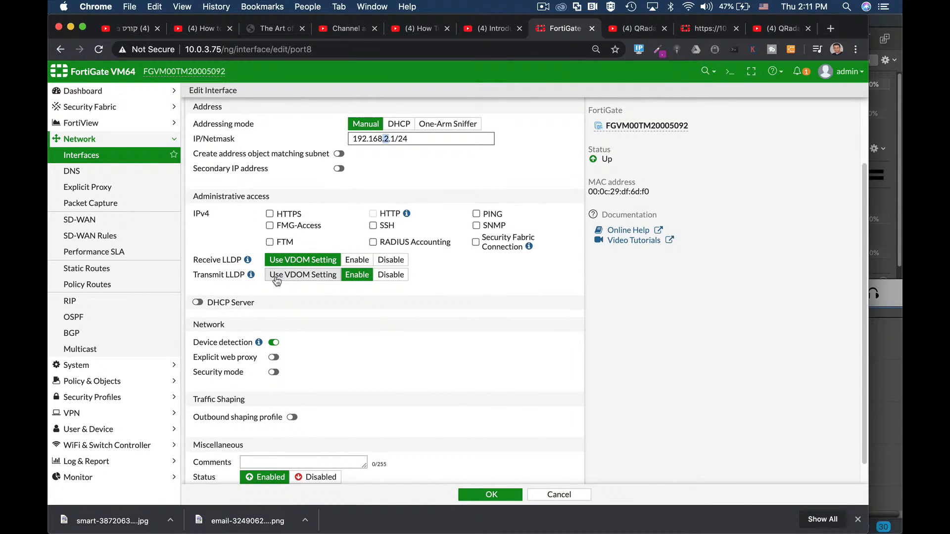
click(198, 303)
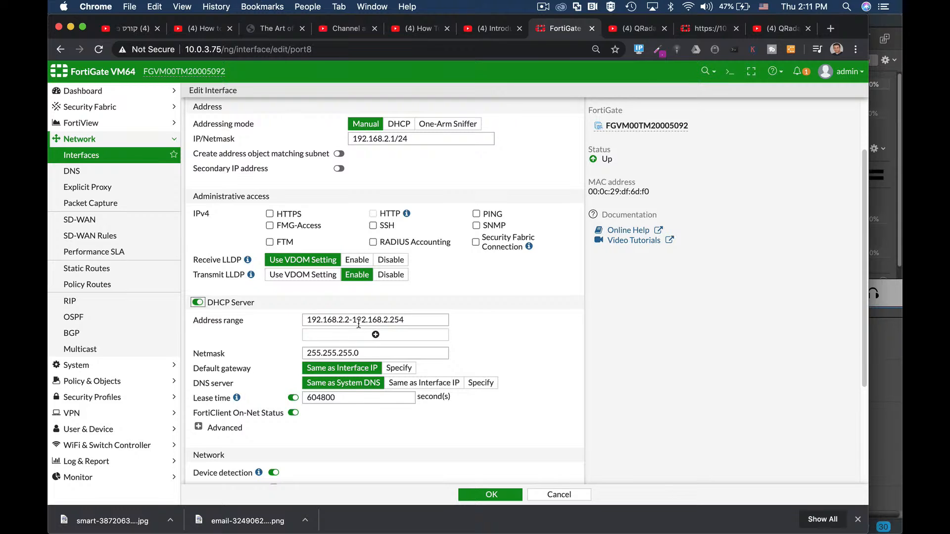
scroll(391, 277, up, 2)
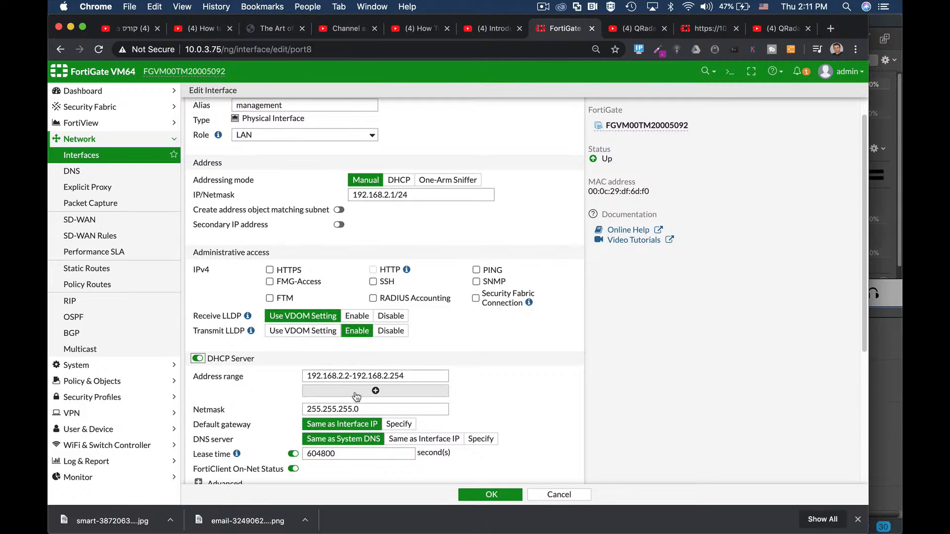
- Allow HTTPS and HTTP administrative access on port8
click(269, 272)
scroll(353, 300, down, 2)
scroll(353, 299, down, 1)
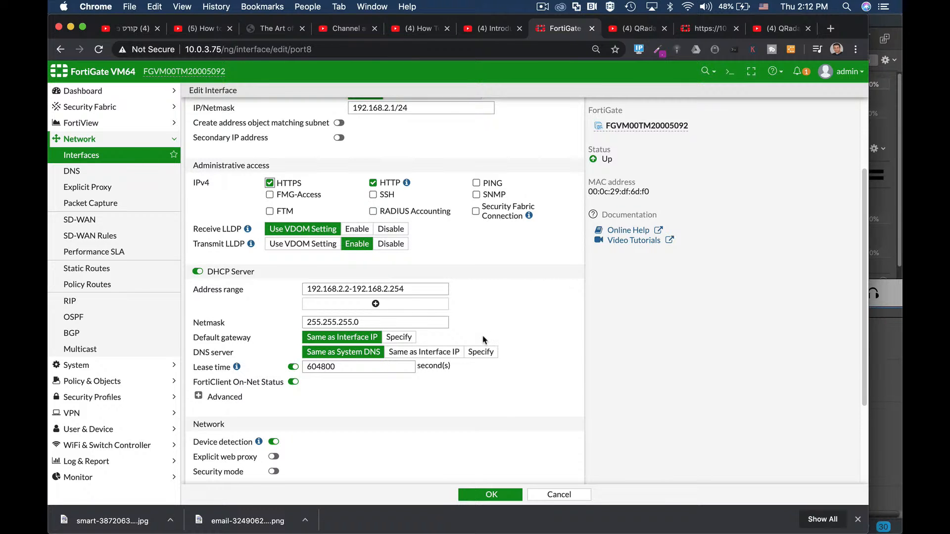
- Shorten port8's DHCP address range to 192.168.2.2-192.168.2.25
scroll(483, 340, down, 2)
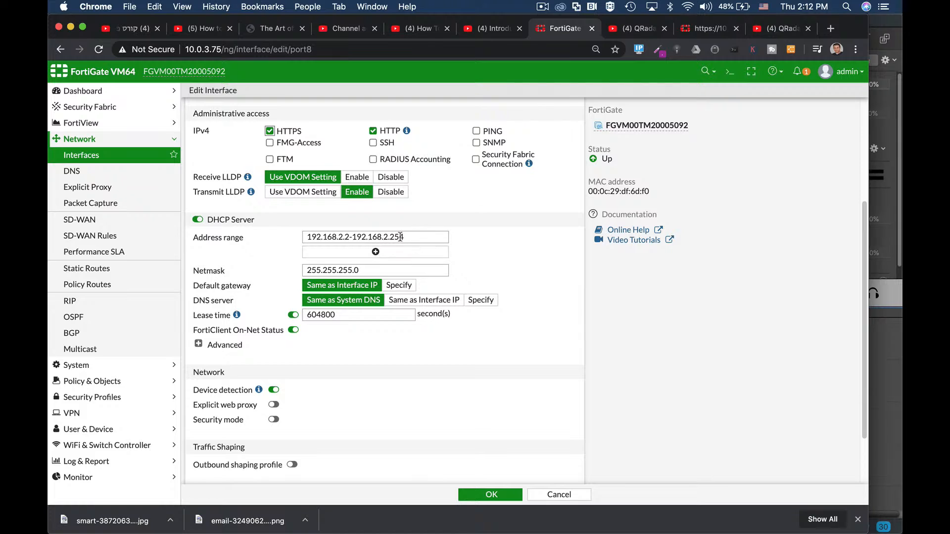
drag(394, 237, 404, 240)
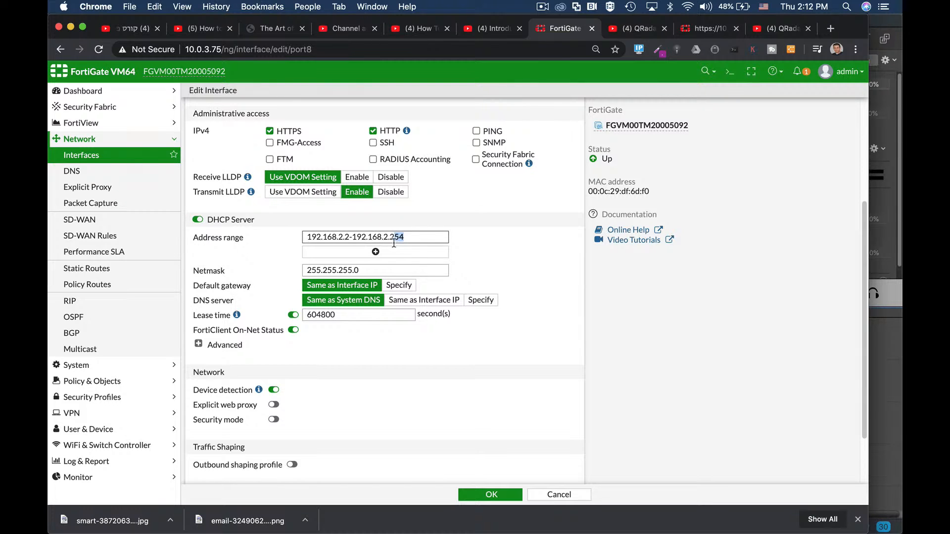
text(5)
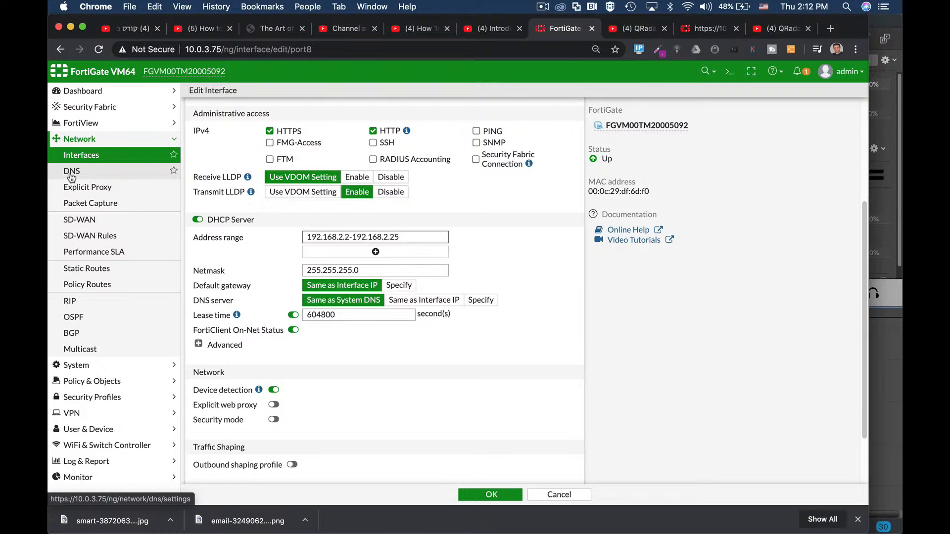
- Specify 8.8.8.8 as the DNS server for port8's DHCP clients
click(480, 301)
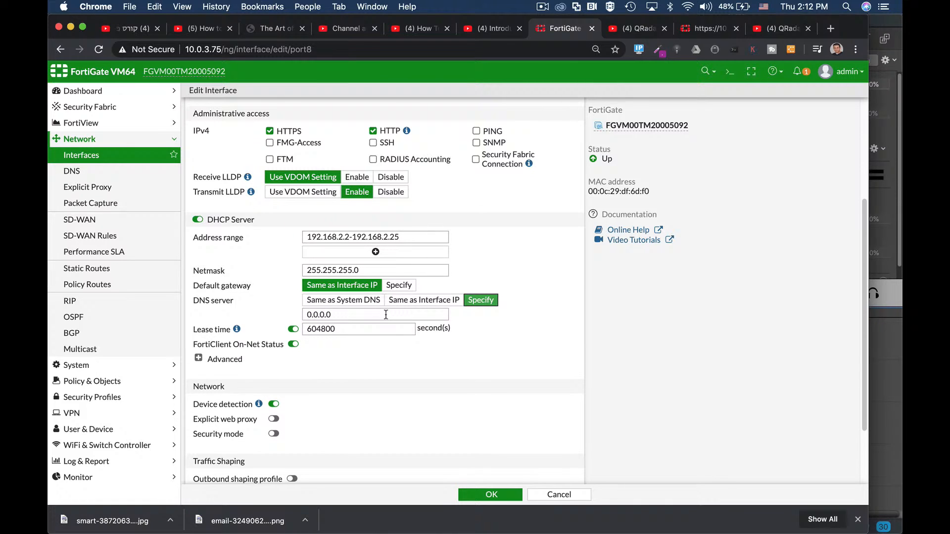
triple_click(355, 316)
text(8.8.8)
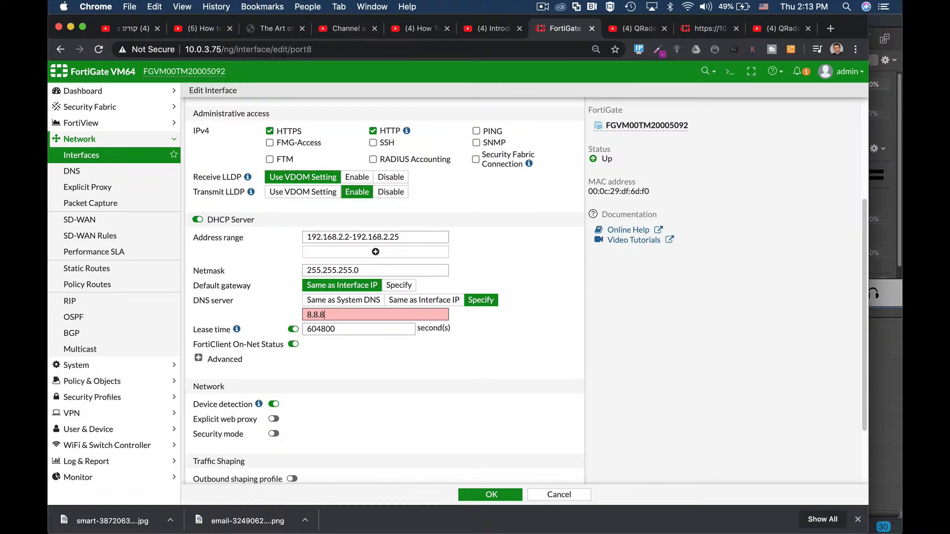
text(.8)
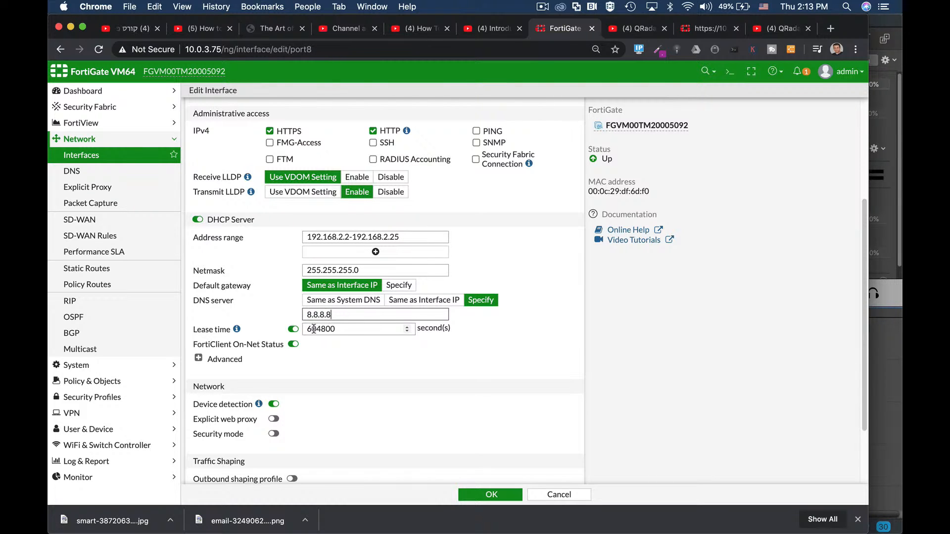
- Examine the lease time and advanced DHCP settings, previewing Relay mode before returning to Server mode
drag(305, 329, 345, 330)
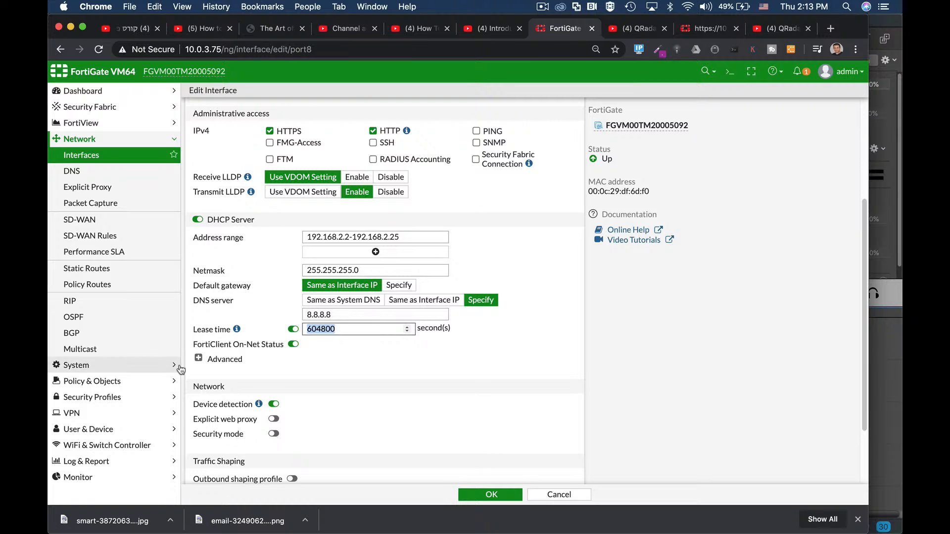
click(199, 358)
scroll(471, 363, down, 2)
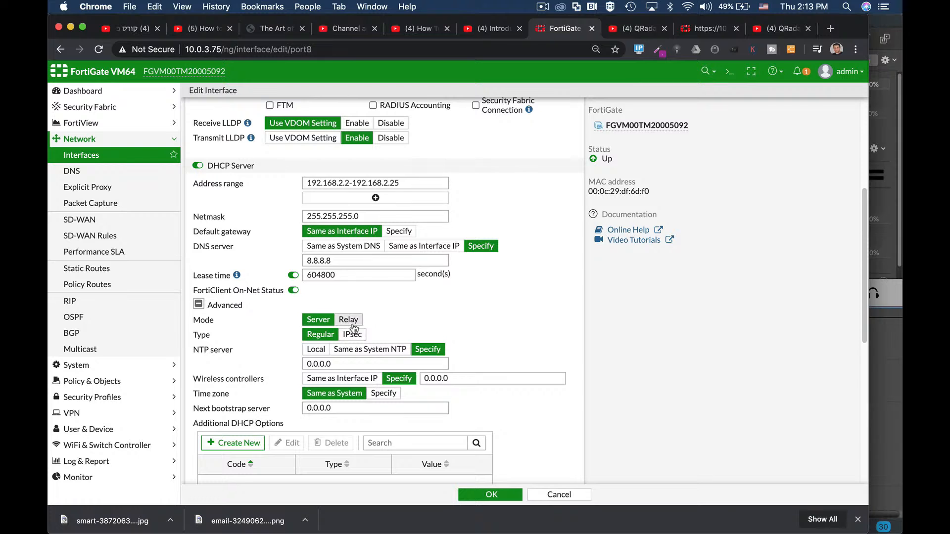
click(353, 321)
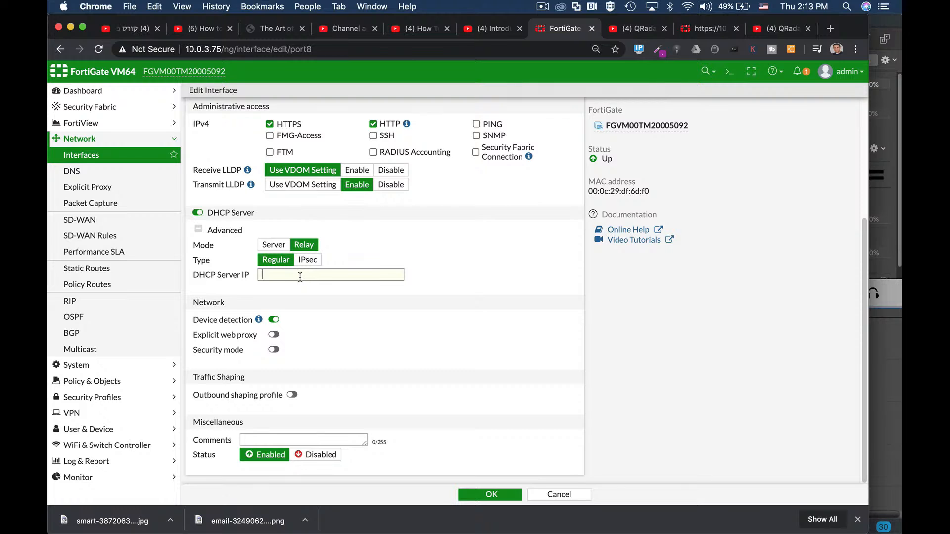
click(277, 246)
scroll(395, 297, down, 1)
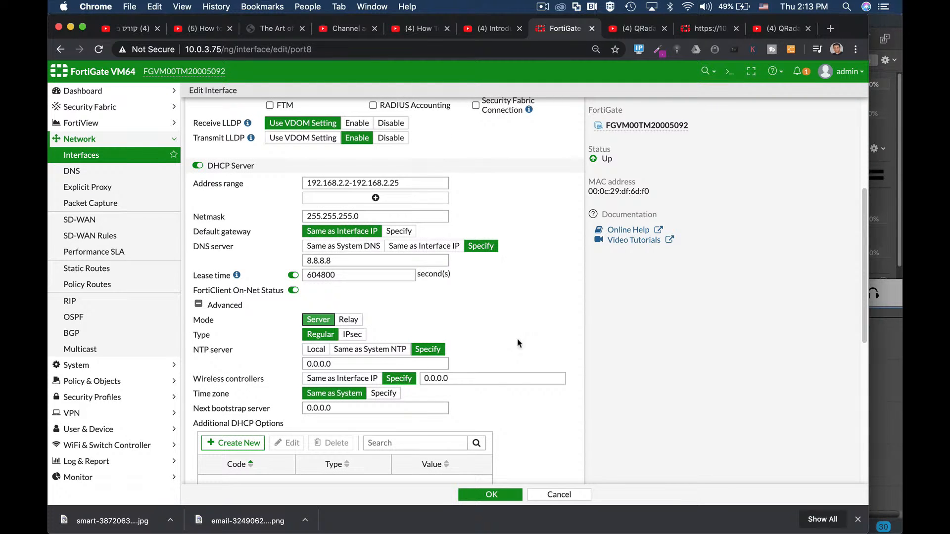
- Open the form for an additional DHCP option, examine its option codes, and cancel it
scroll(523, 330, down, 1)
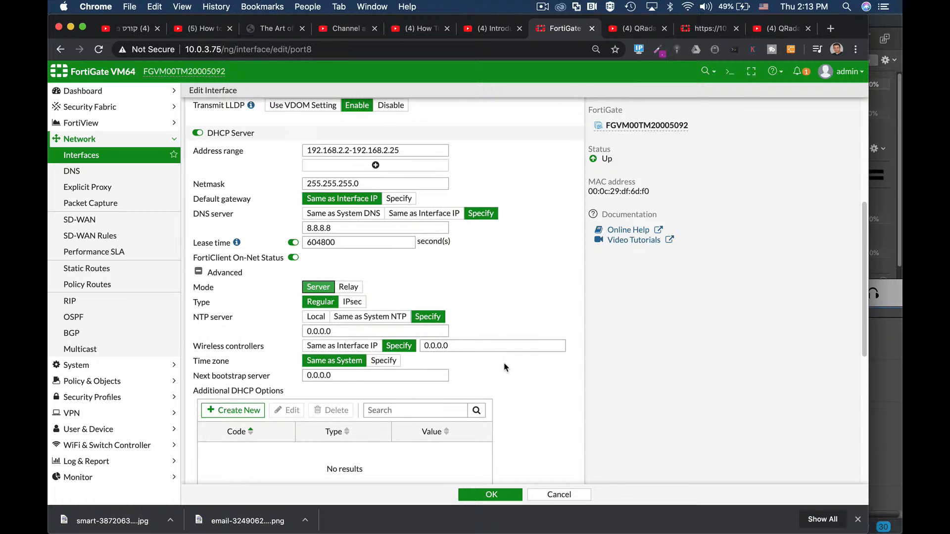
scroll(504, 367, down, 3)
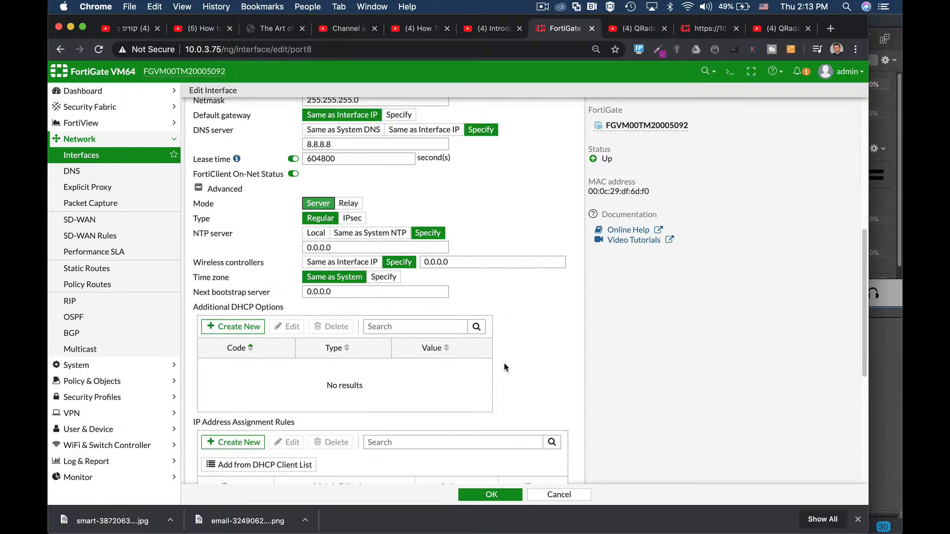
click(242, 328)
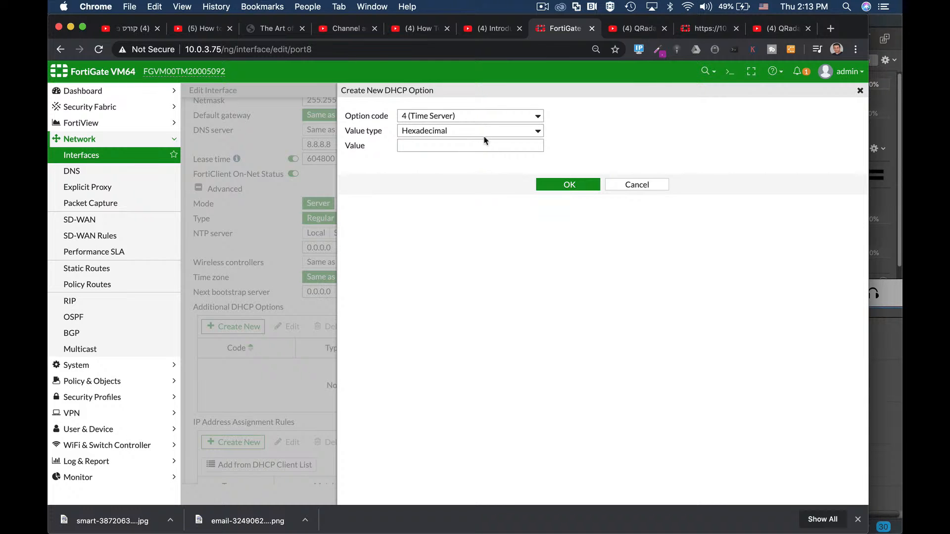
click(489, 116)
click(634, 185)
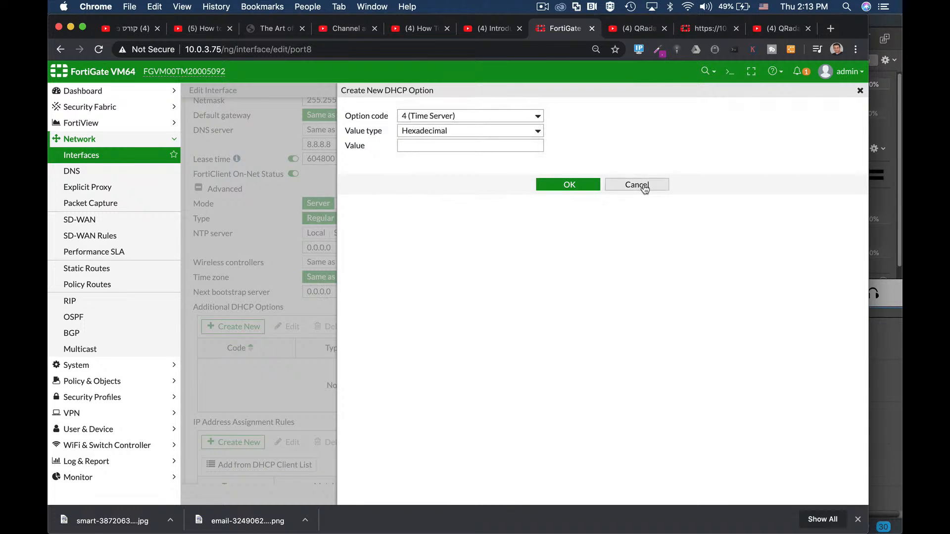
click(637, 186)
- Examine the form for a new IP address assignment rule and cancel it
scroll(550, 355, down, 2)
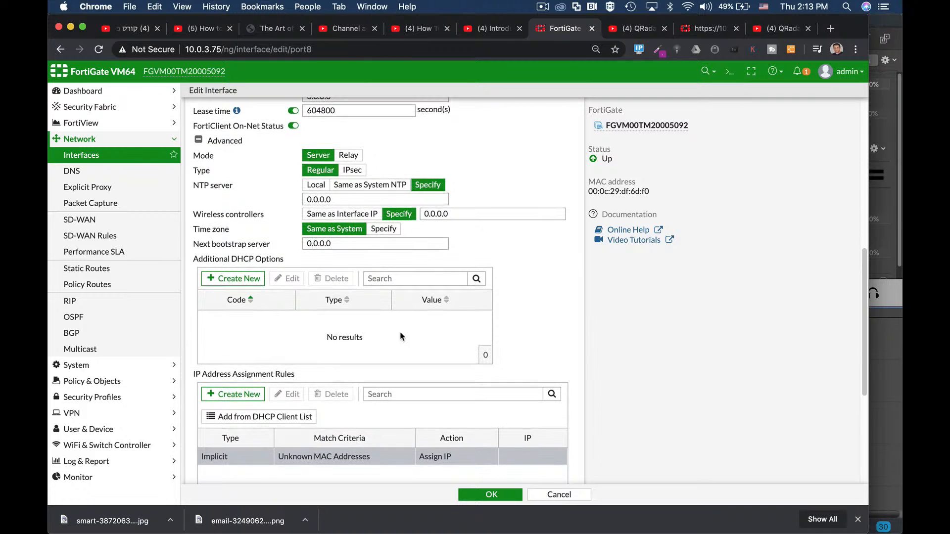
click(241, 395)
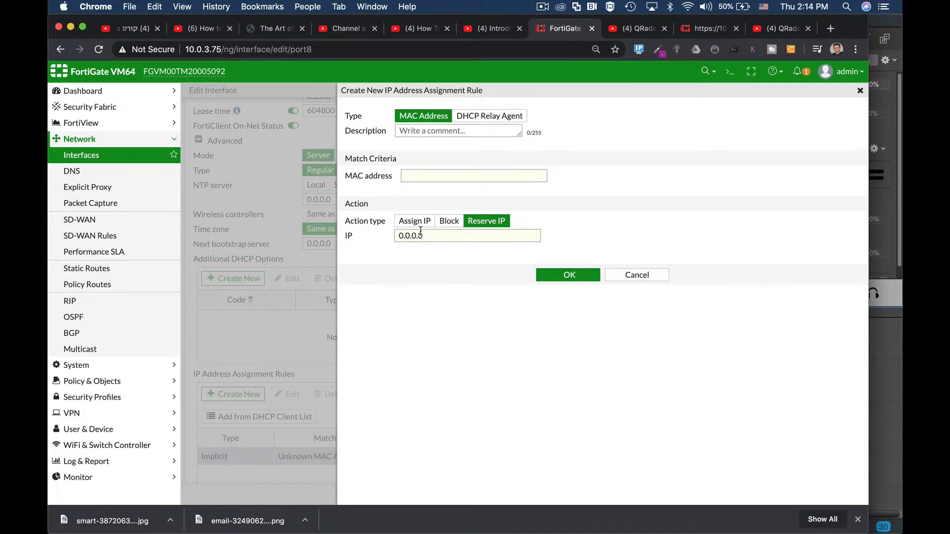
click(631, 279)
- Enable security mode on port8 to preview the Captive Portal options, and disable it again
scroll(376, 379, down, 5)
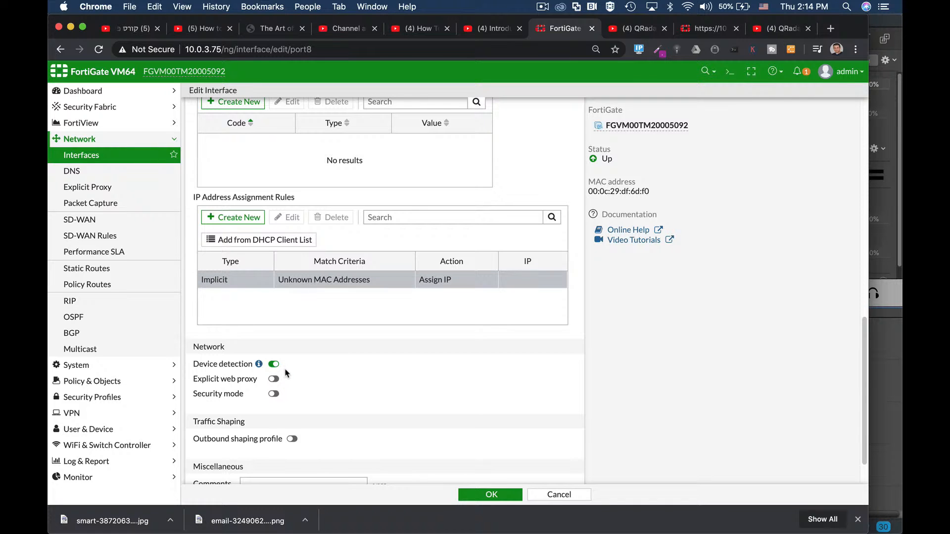
scroll(330, 381, down, 2)
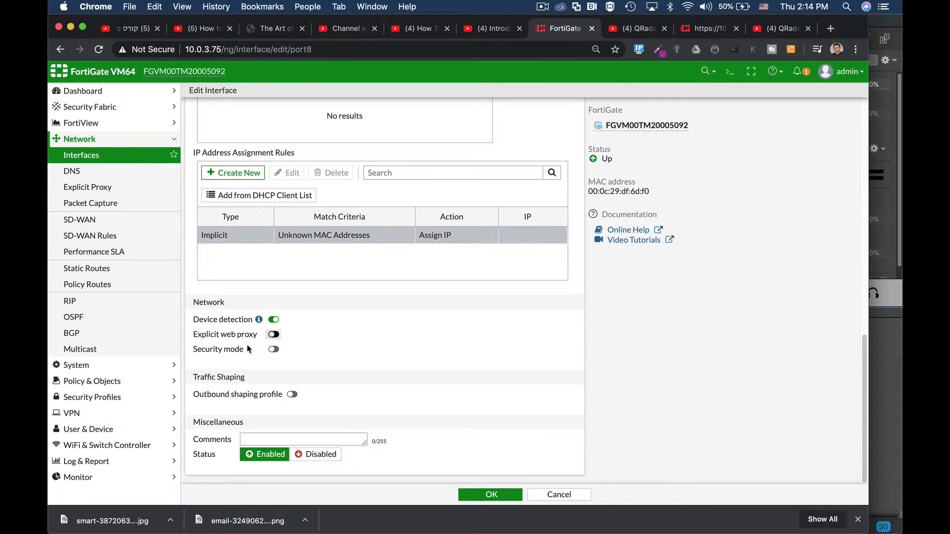
click(273, 349)
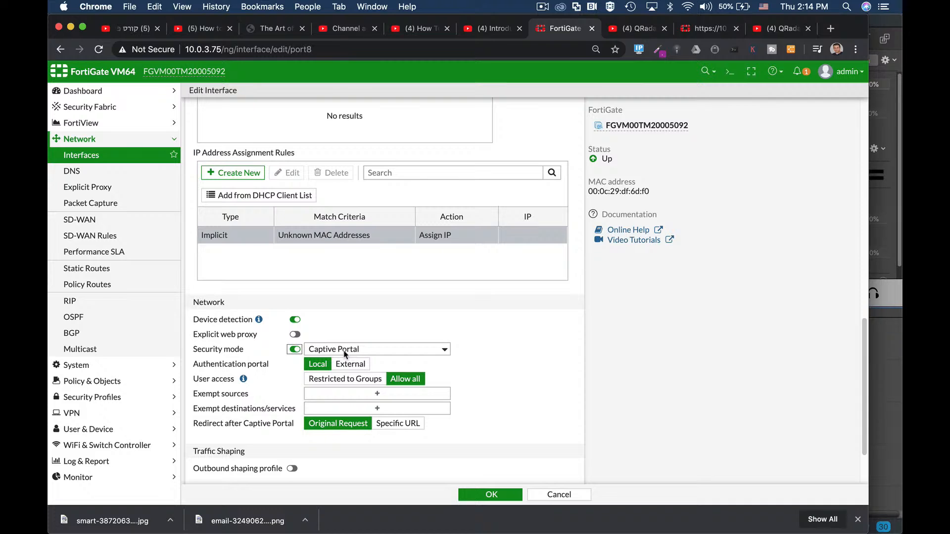
click(295, 349)
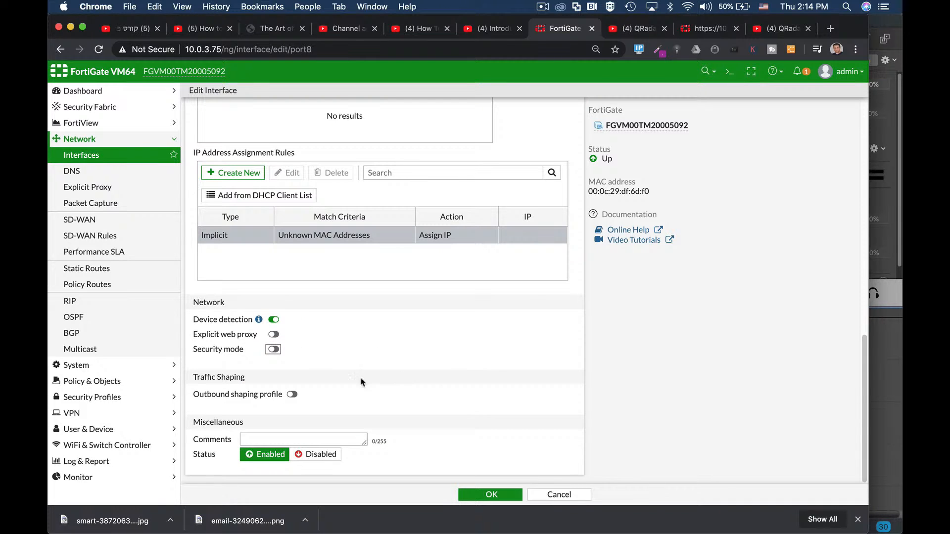
- Review port8's address, administrative access and DHCP settings and save the interface
scroll(447, 223, up, 10)
scroll(447, 224, up, 2)
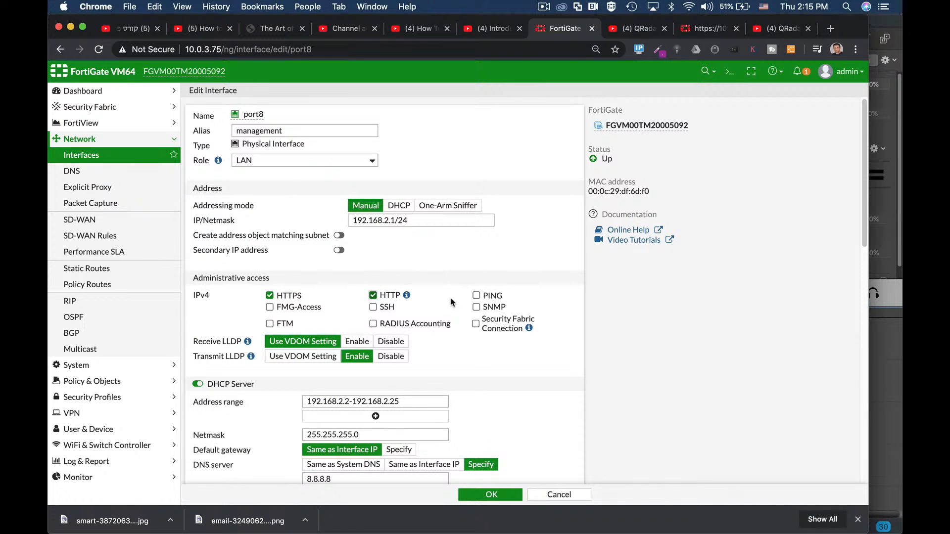
scroll(453, 300, down, 10)
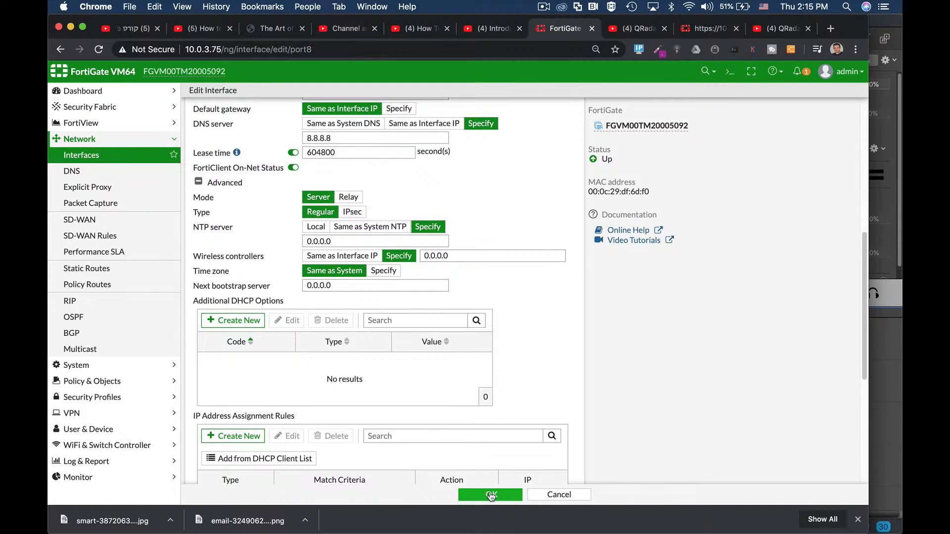
click(490, 495)
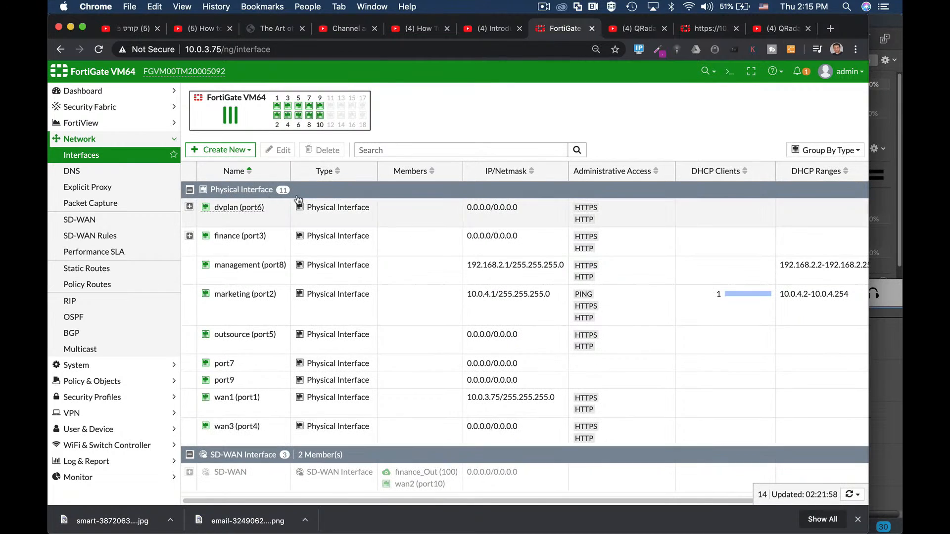
- Open wan1 (port1) for editing, examine its alias, role, IP address and administrative access, and close it with its settings kept
mouse_move(258, 280)
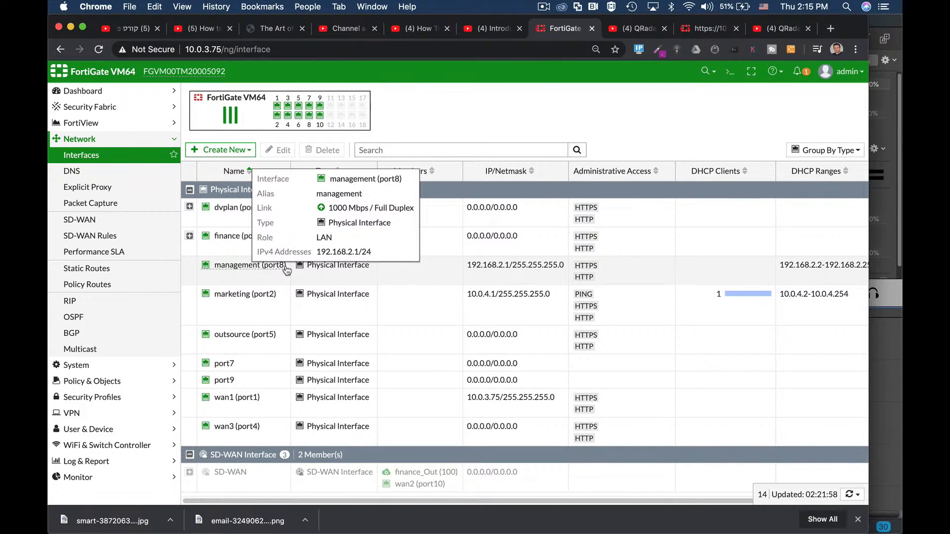
click(241, 404)
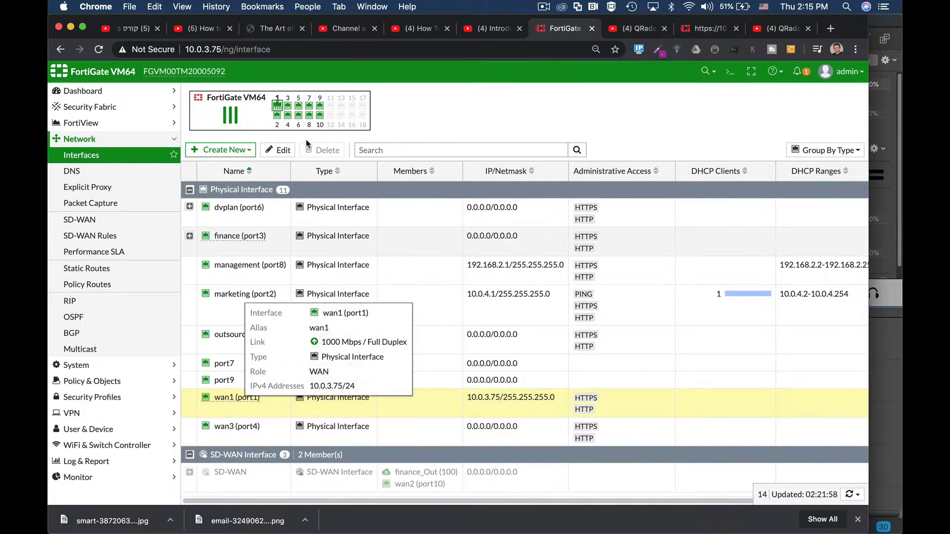
click(283, 151)
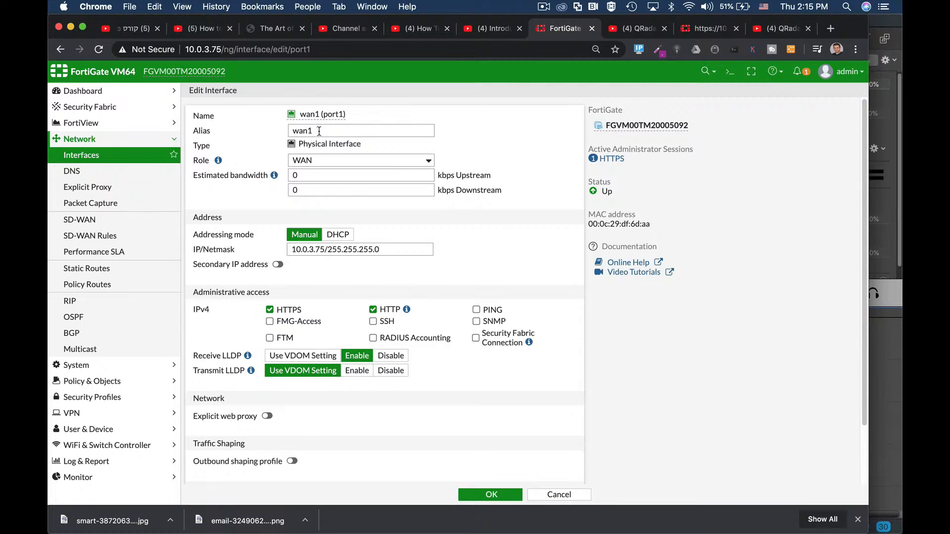
double_click(319, 131)
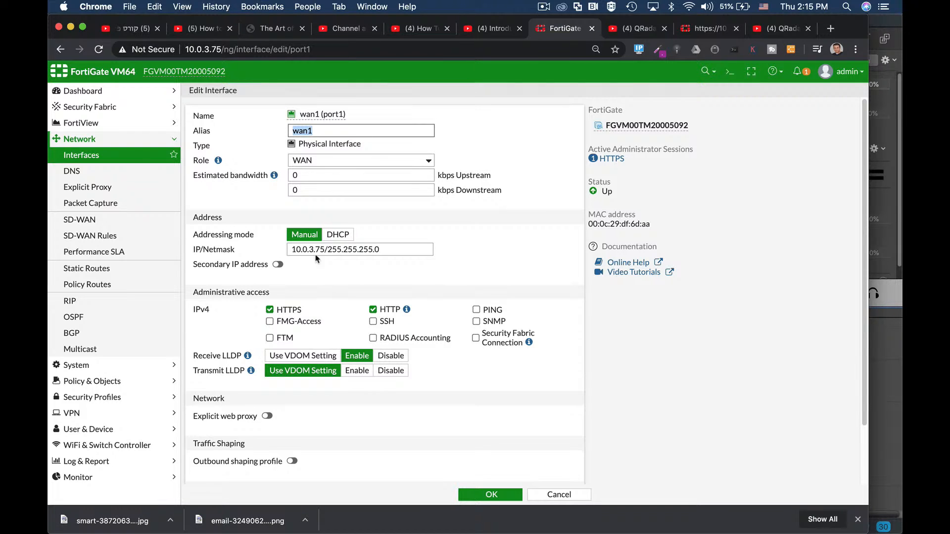
drag(325, 250, 277, 251)
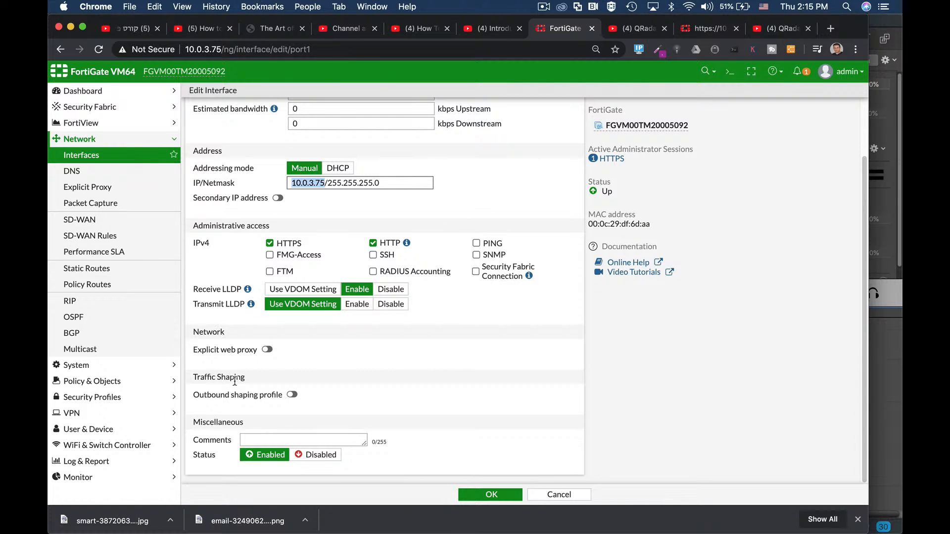
scroll(270, 254, up, 3)
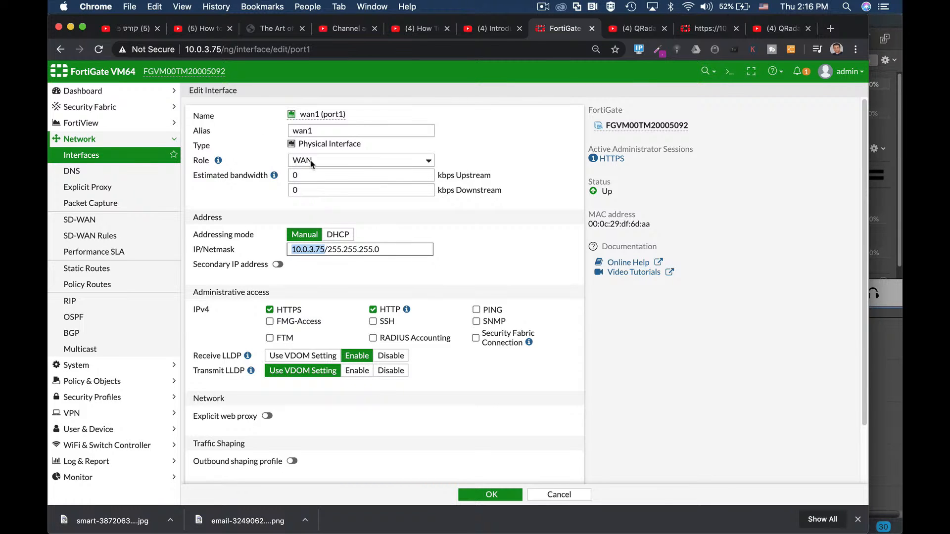
scroll(454, 330, down, 3)
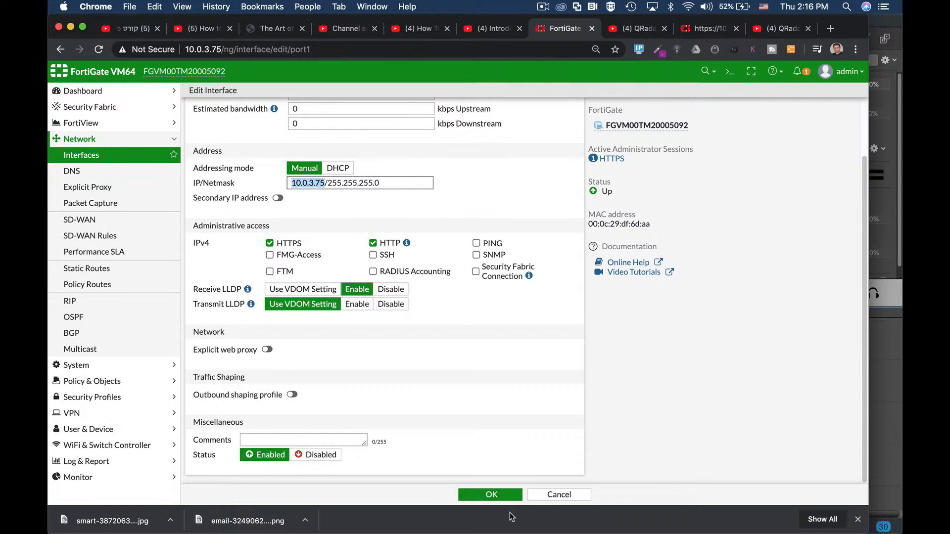
click(490, 494)
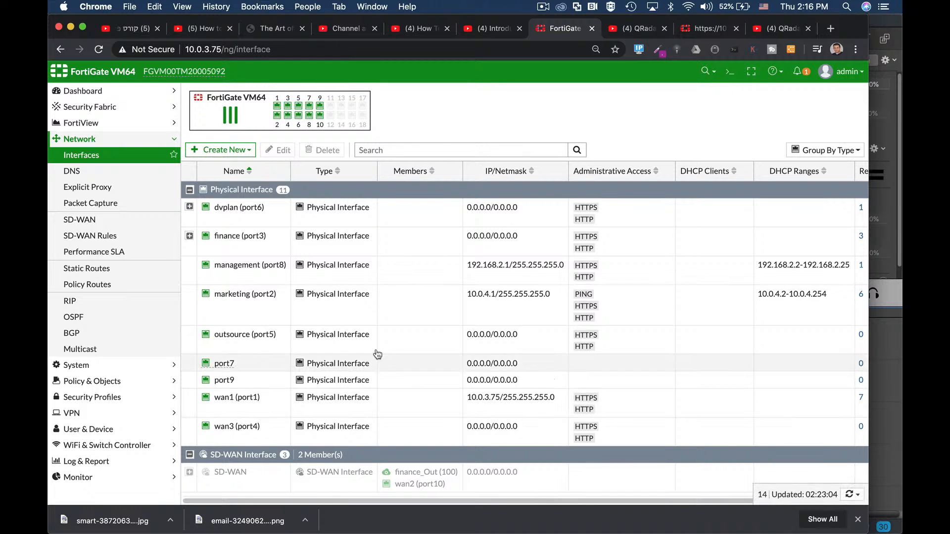
- Start a new IPv4 firewall policy and name it managers1
mouse_move(286, 276)
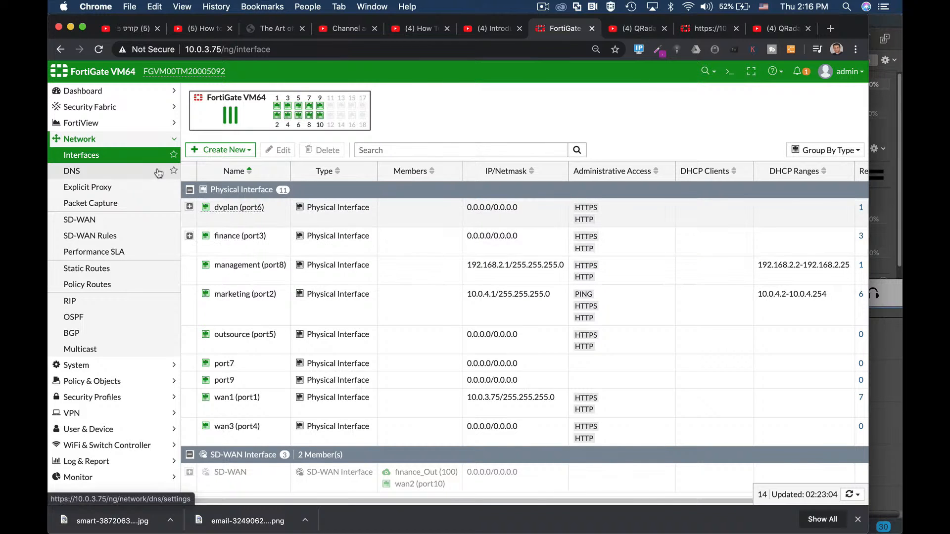
click(129, 386)
click(99, 191)
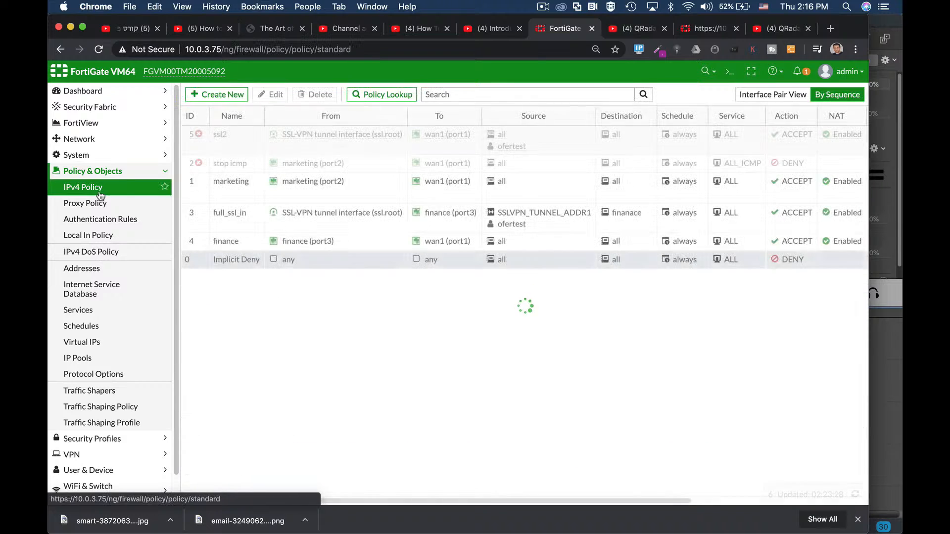
click(220, 94)
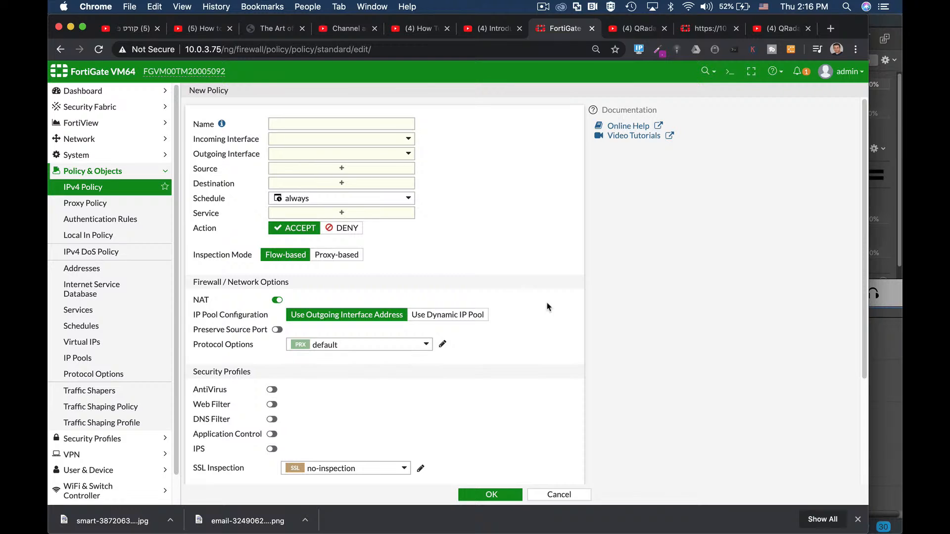
click(365, 121)
text(managers1)
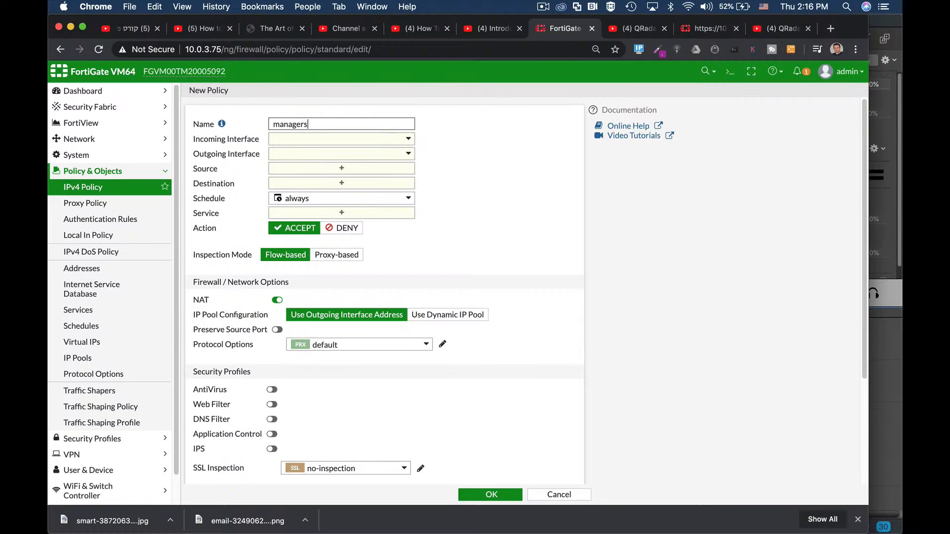
- Set the policy's incoming interface to management (port8) and its outgoing interface to wan1 (port1)
click(387, 140)
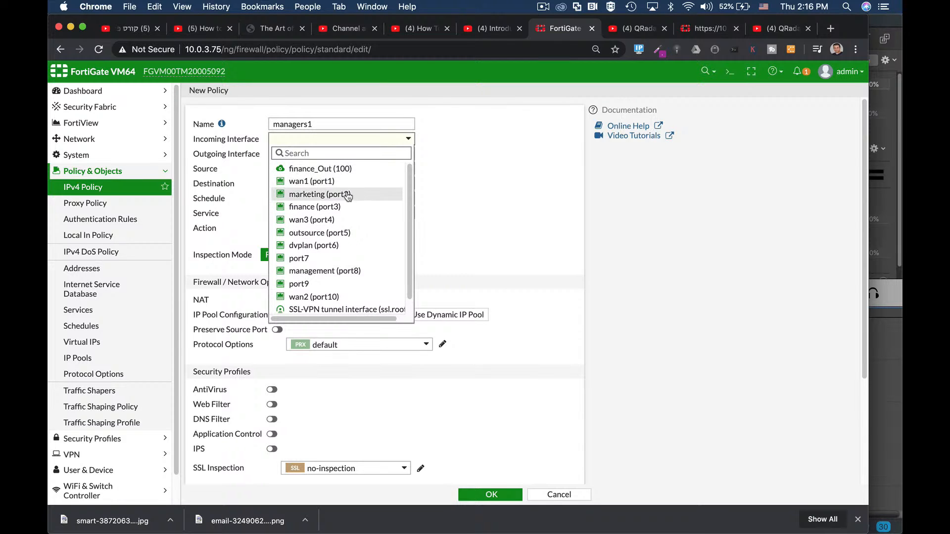
click(316, 272)
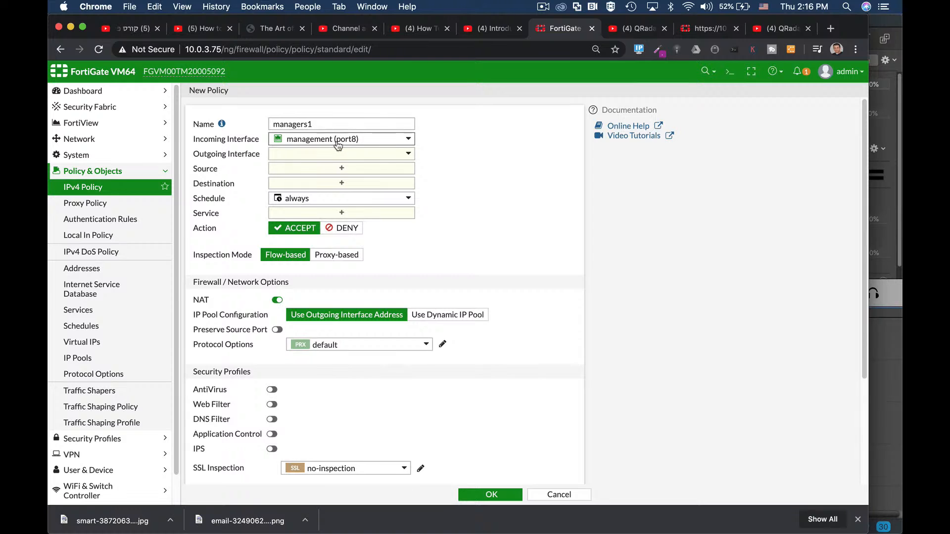
mouse_move(338, 144)
click(329, 159)
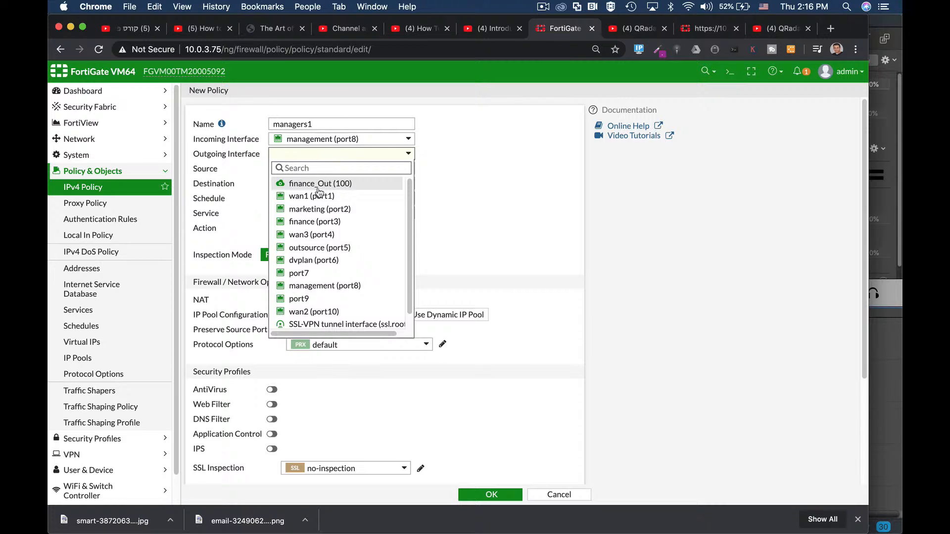
click(320, 195)
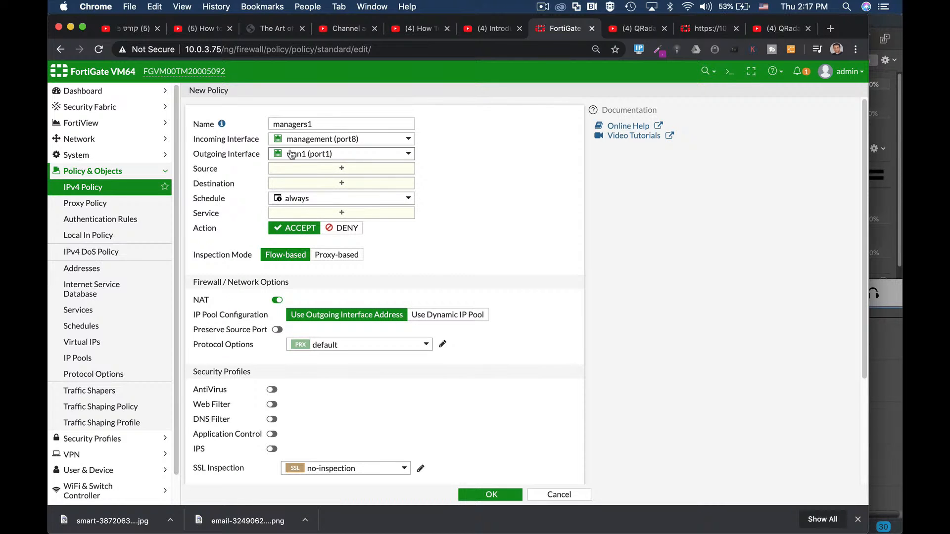
- Set the managers1 policy's source to the all address and look through the available user and address entries
mouse_move(300, 157)
click(326, 171)
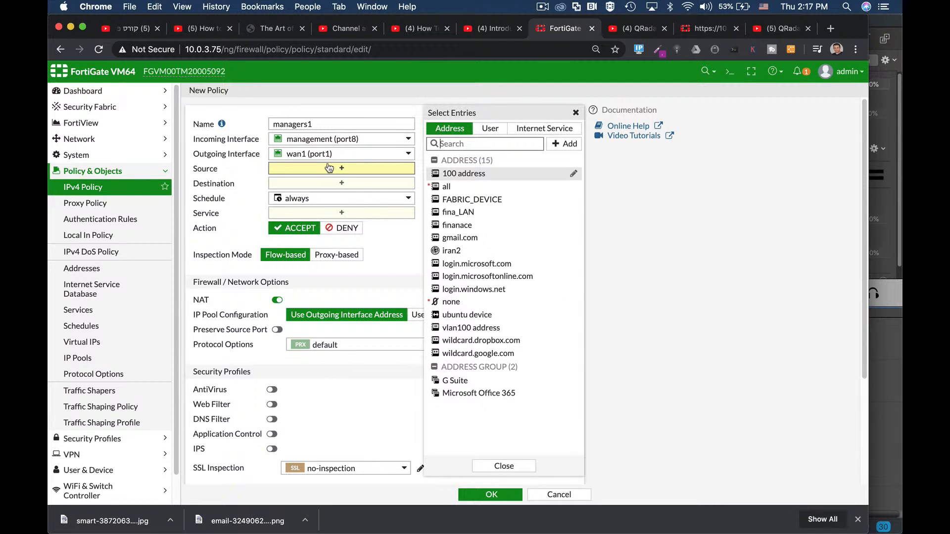
mouse_move(445, 188)
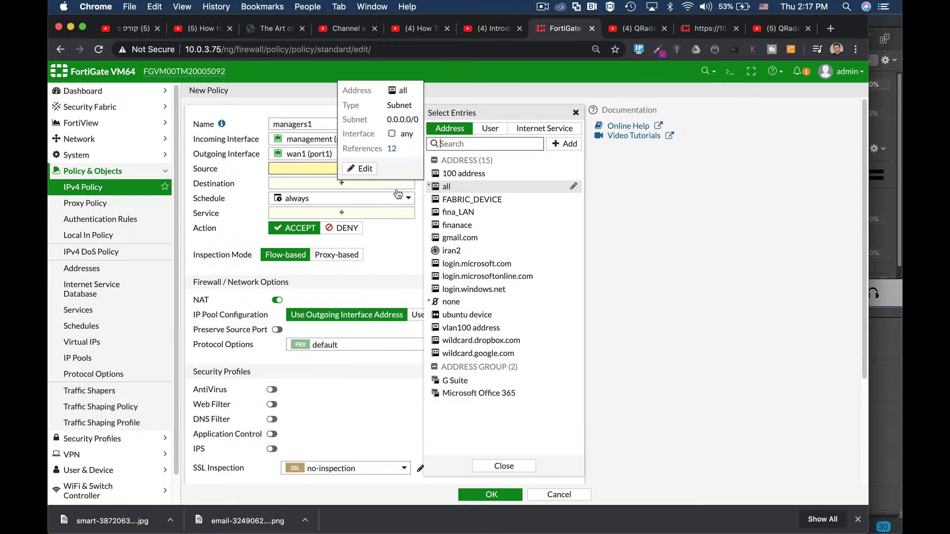
click(447, 188)
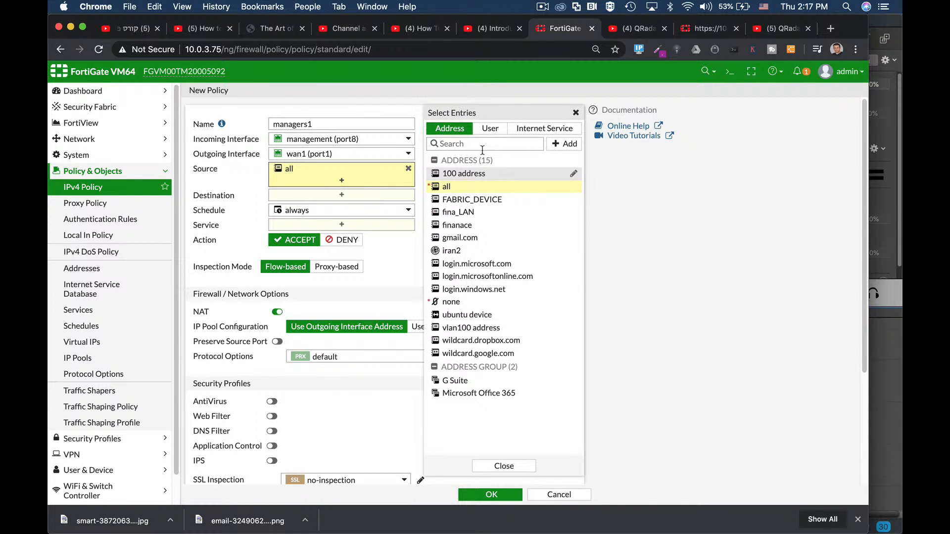
click(498, 129)
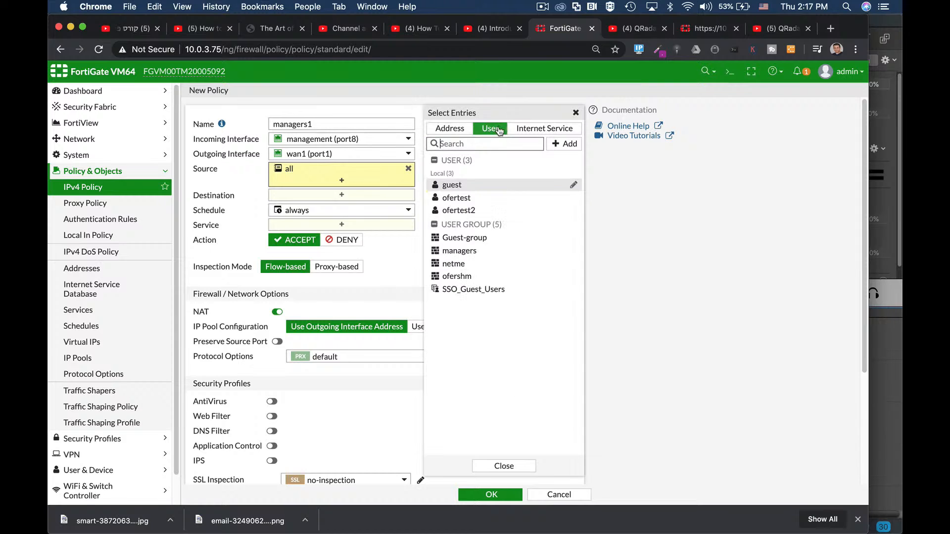
click(450, 128)
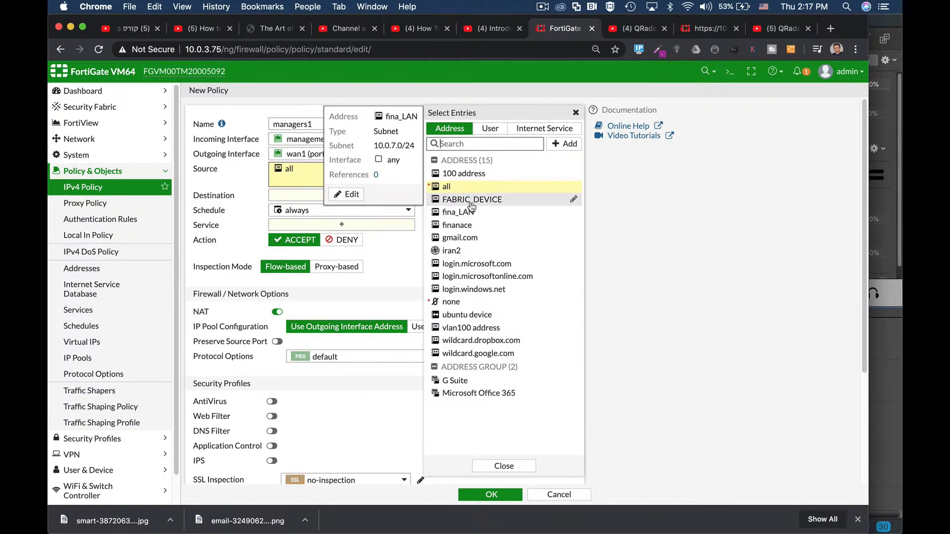
mouse_move(466, 208)
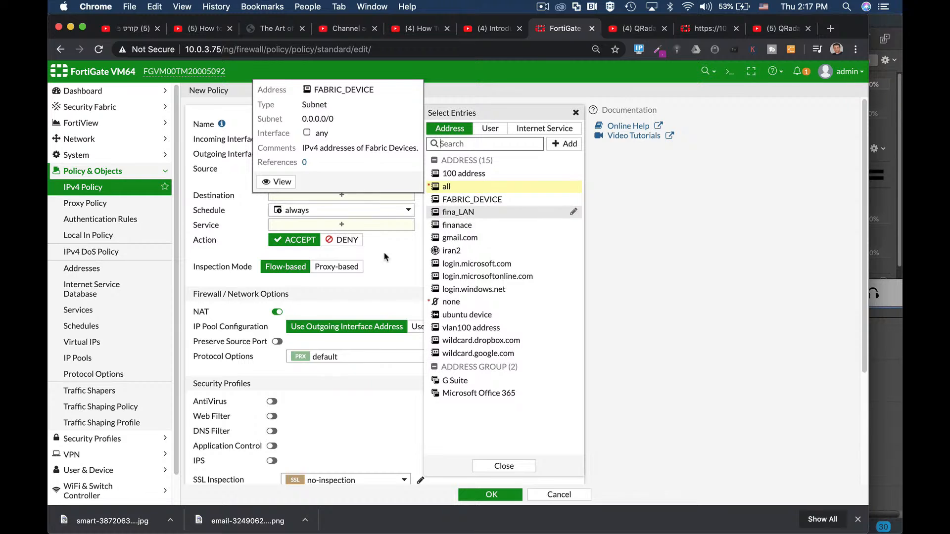
- Set the policy's destination to all and review the schedule choices, keeping always
click(327, 198)
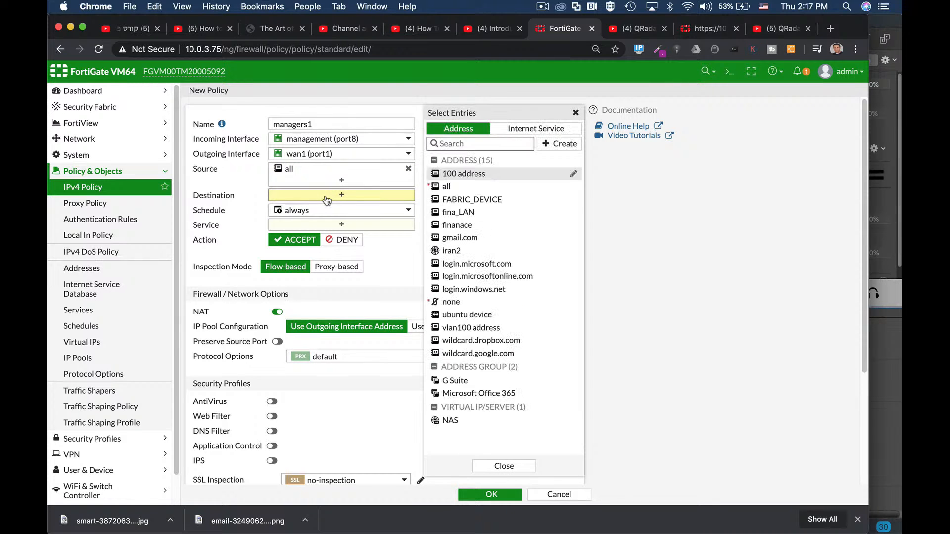
click(452, 192)
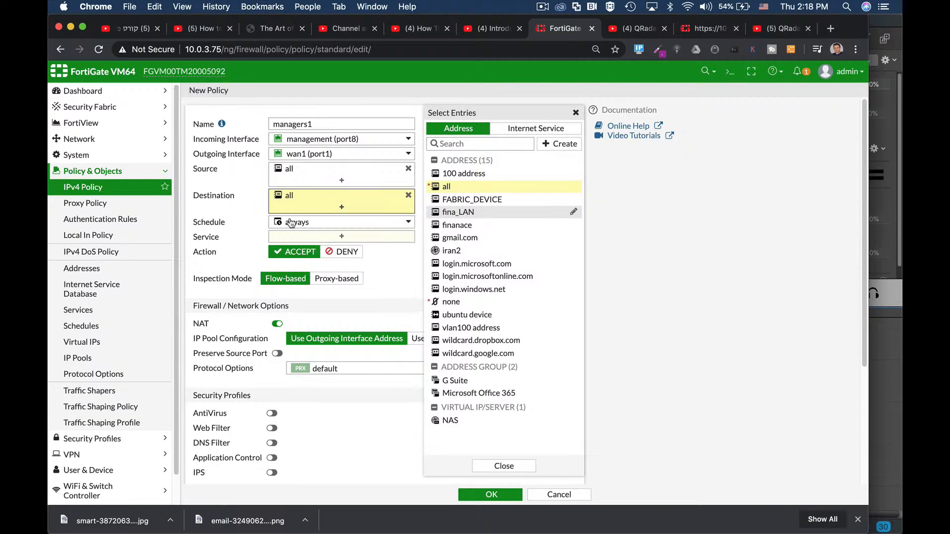
click(324, 222)
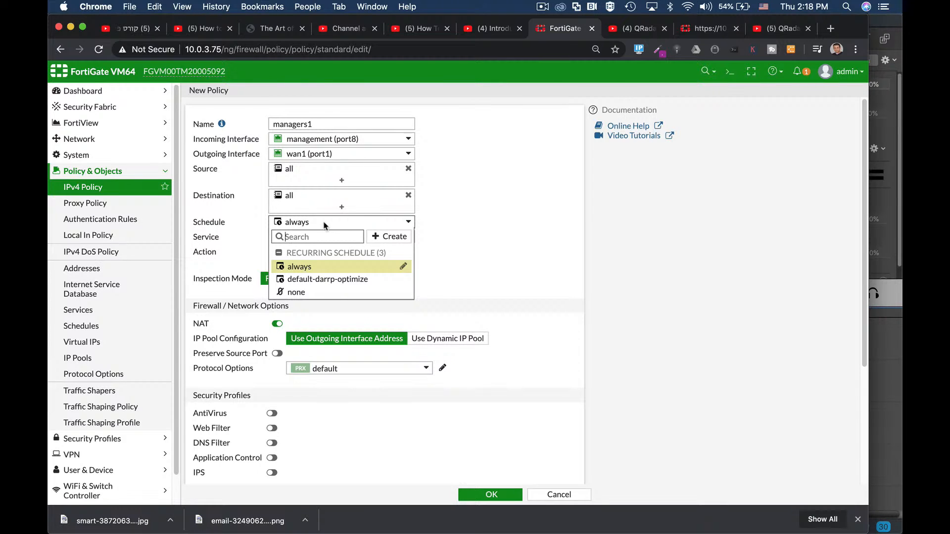
click(457, 210)
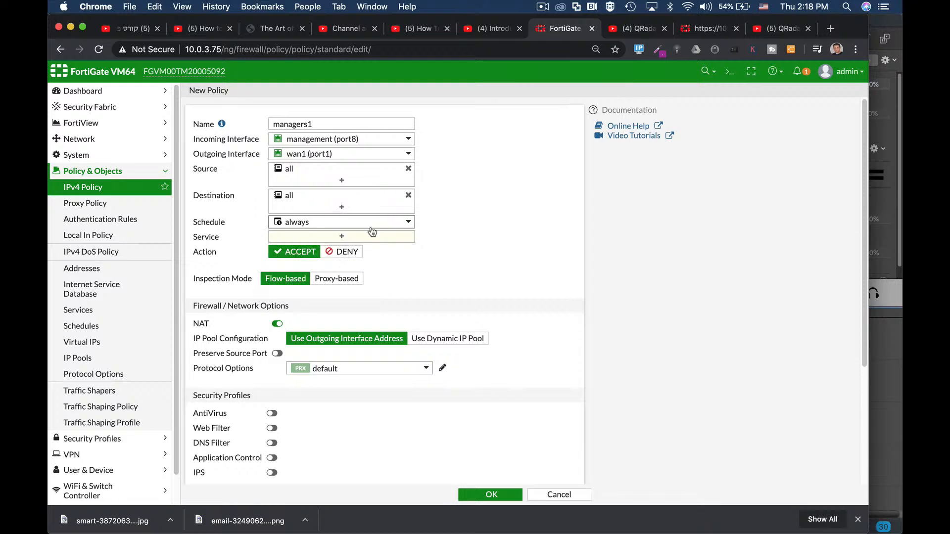
mouse_move(288, 226)
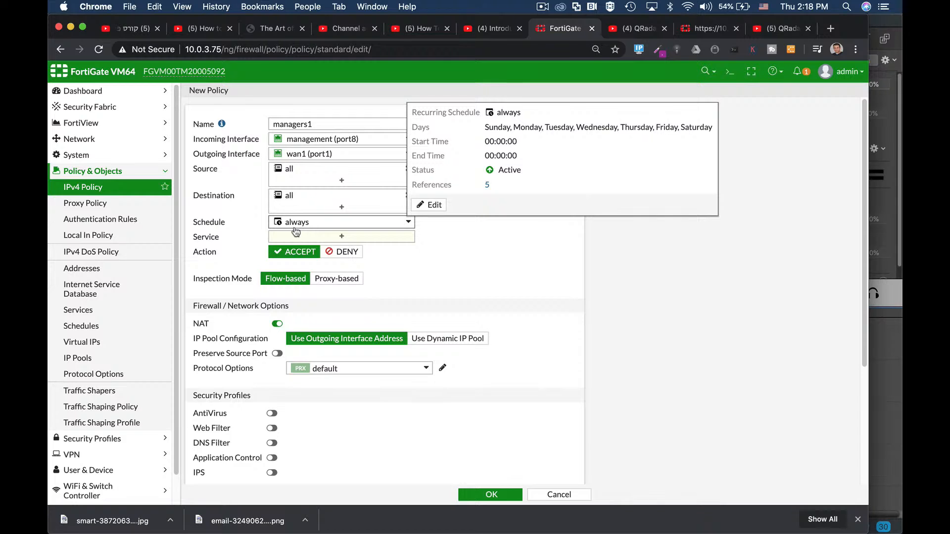
- Look up the FTP services, clear the search, and set the policy's service to ALL
click(310, 239)
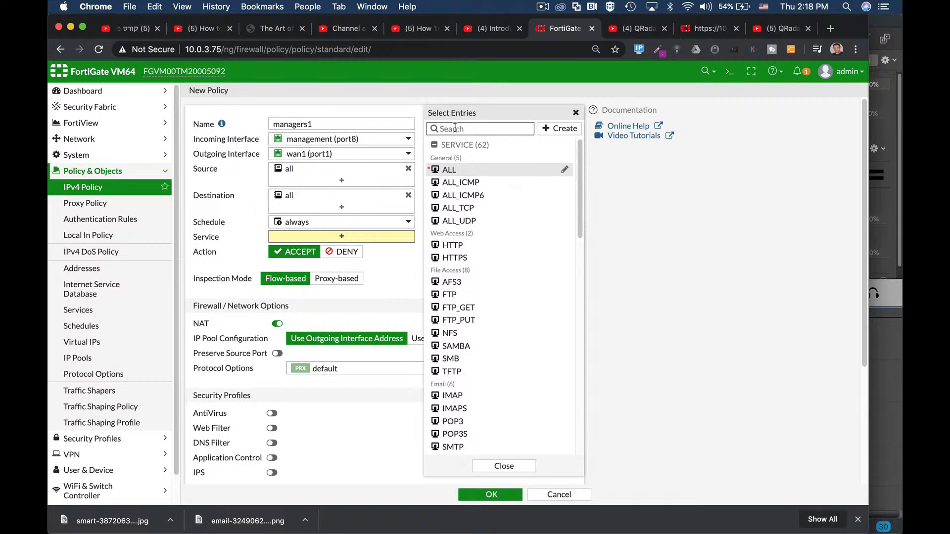
text(ftp)
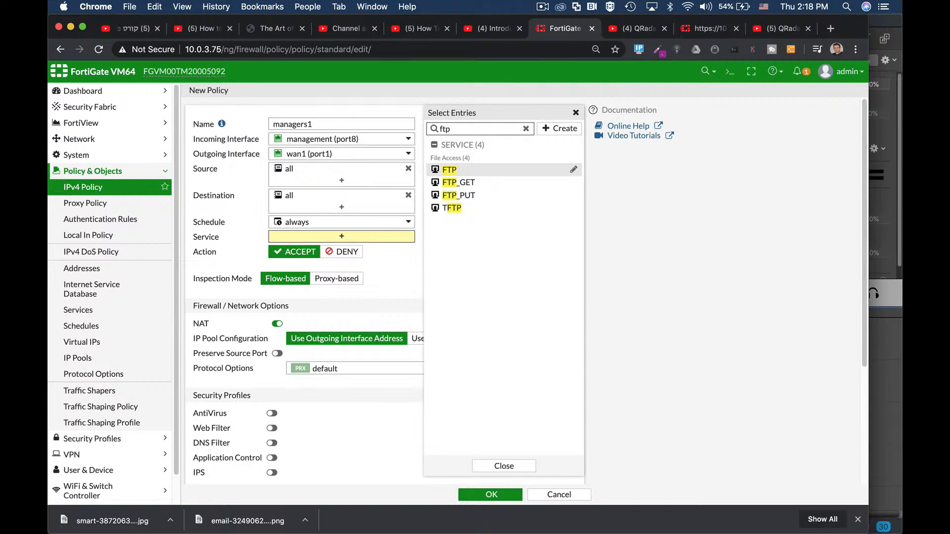
click(526, 129)
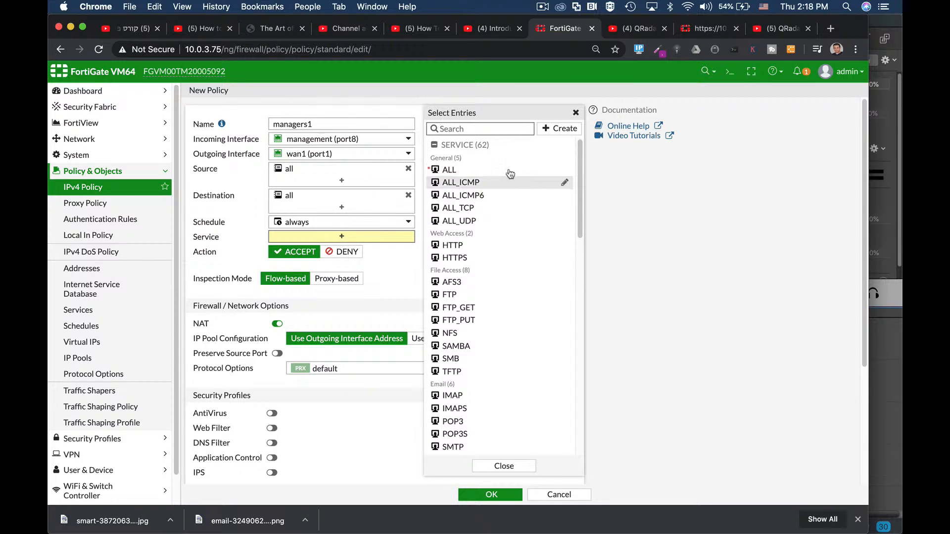
click(447, 171)
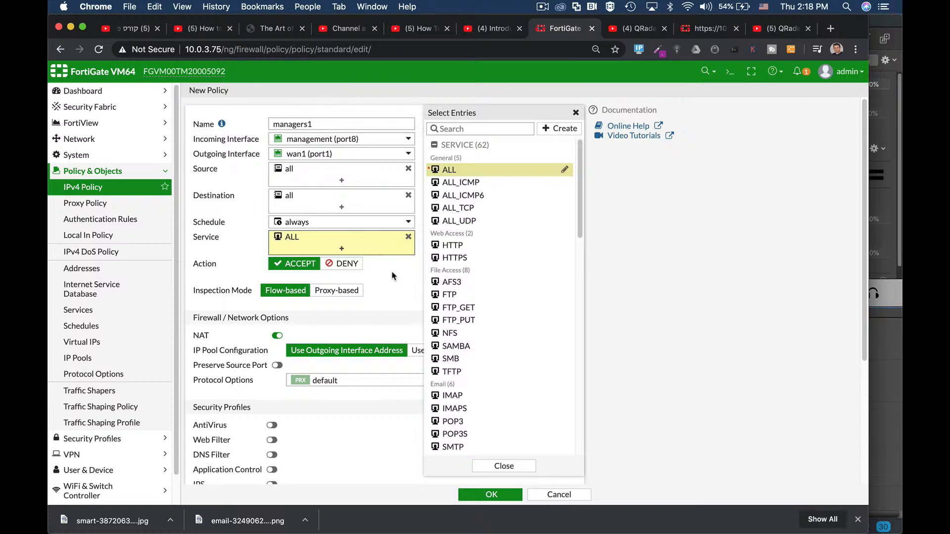
click(402, 279)
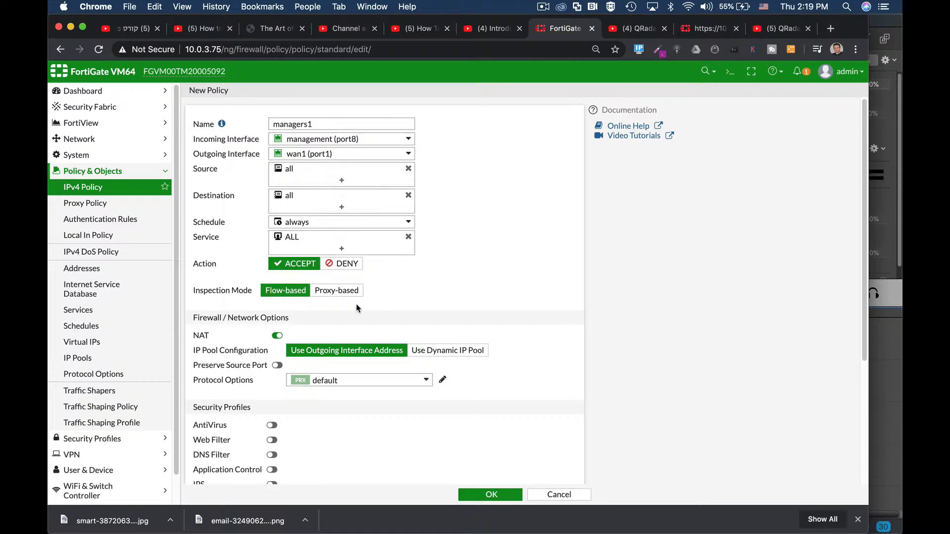
- Enable AntiVirus in the policy's security profiles and review the available profiles, keeping default
scroll(433, 297, down, 2)
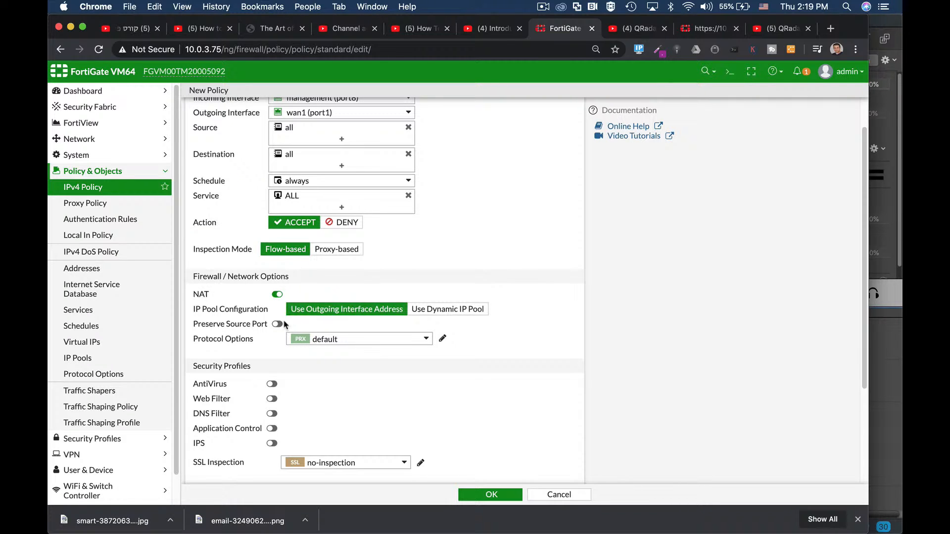
scroll(342, 311, down, 3)
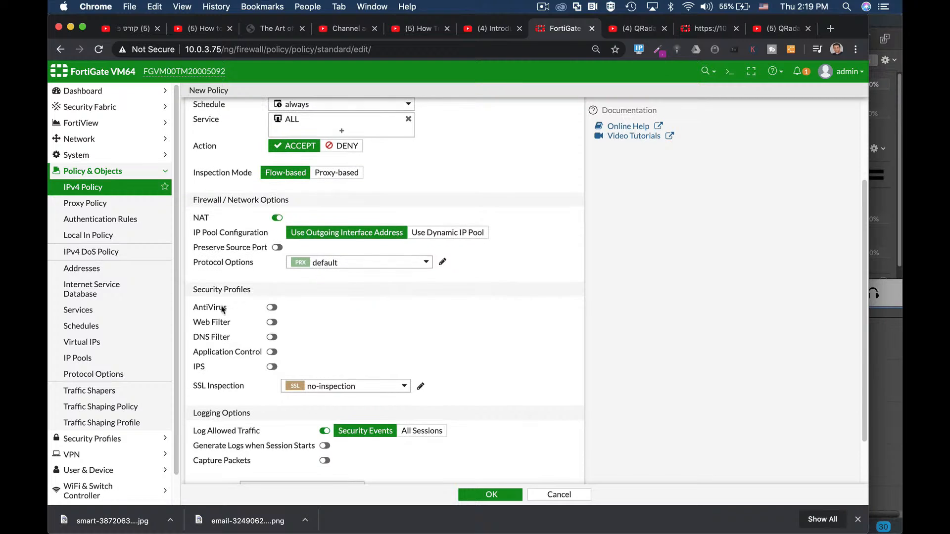
click(272, 307)
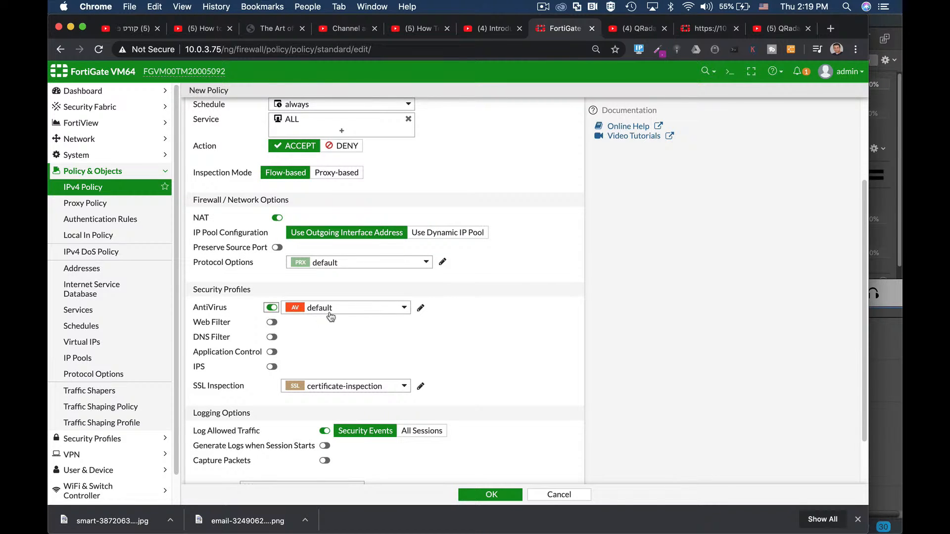
click(325, 310)
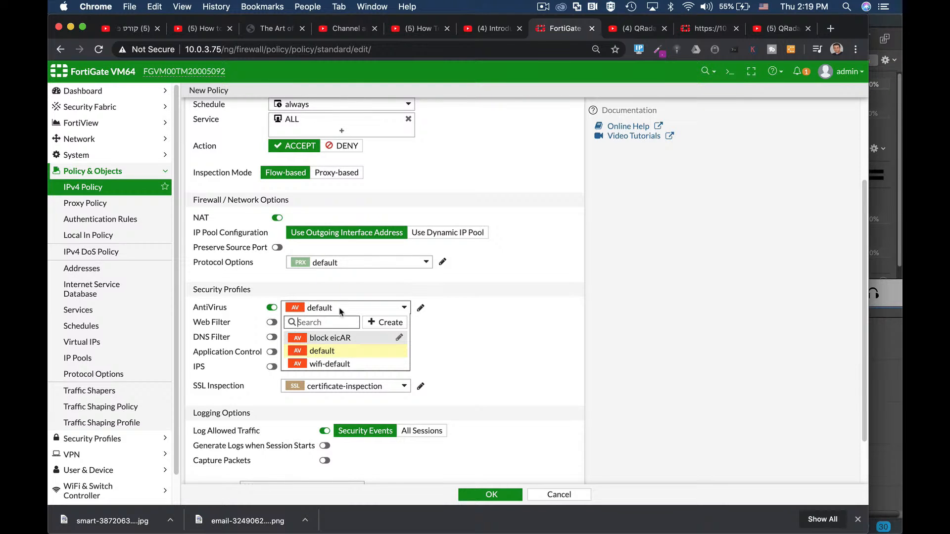
click(451, 307)
scroll(465, 377, down, 2)
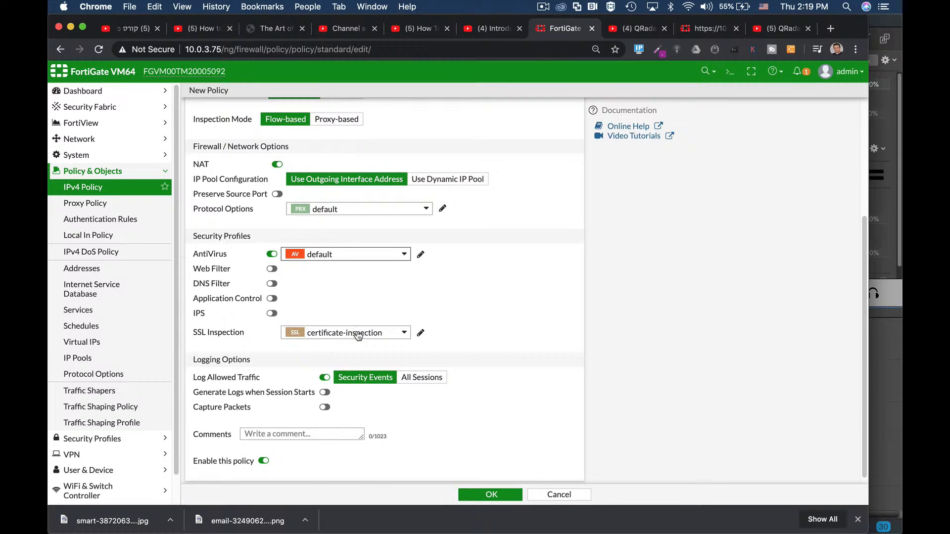
- Set the policy to log allowed traffic for All Sessions and save it
mouse_move(358, 335)
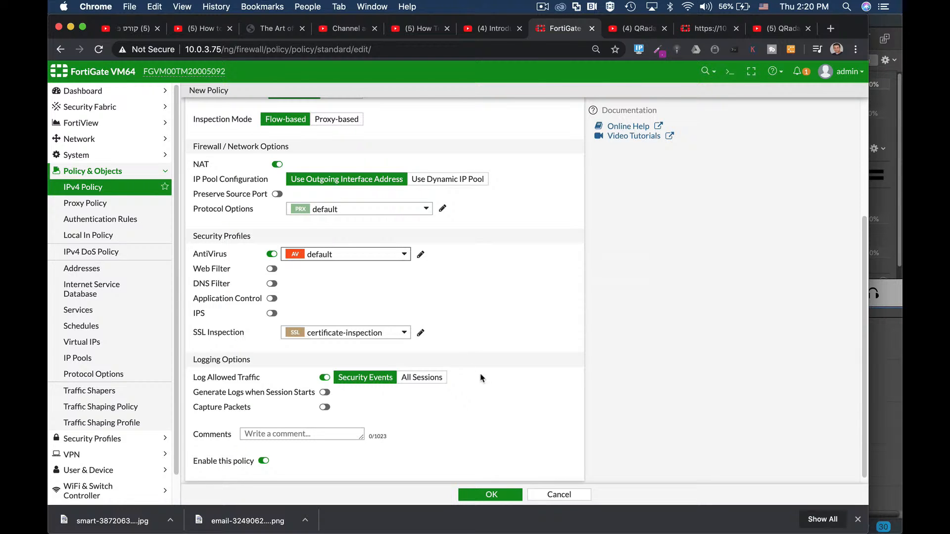
scroll(476, 369, down, 1)
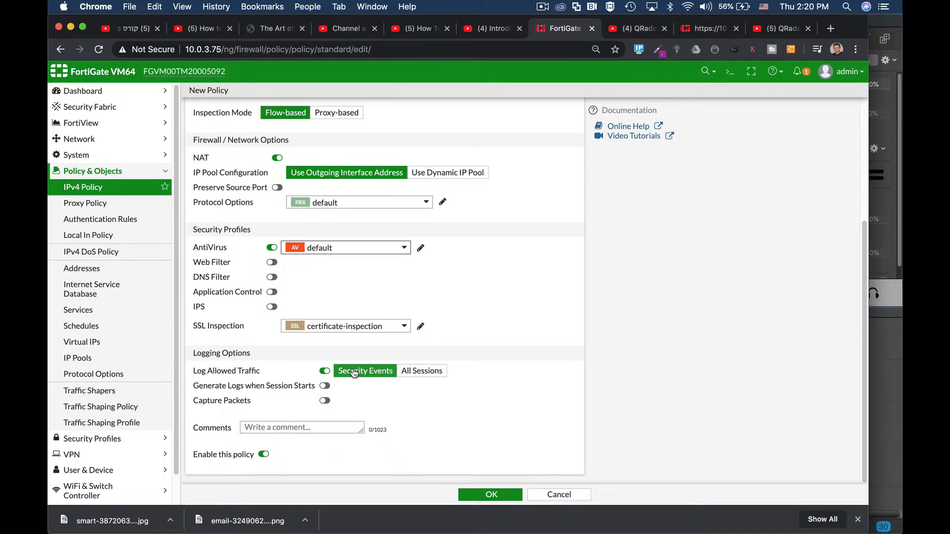
click(401, 378)
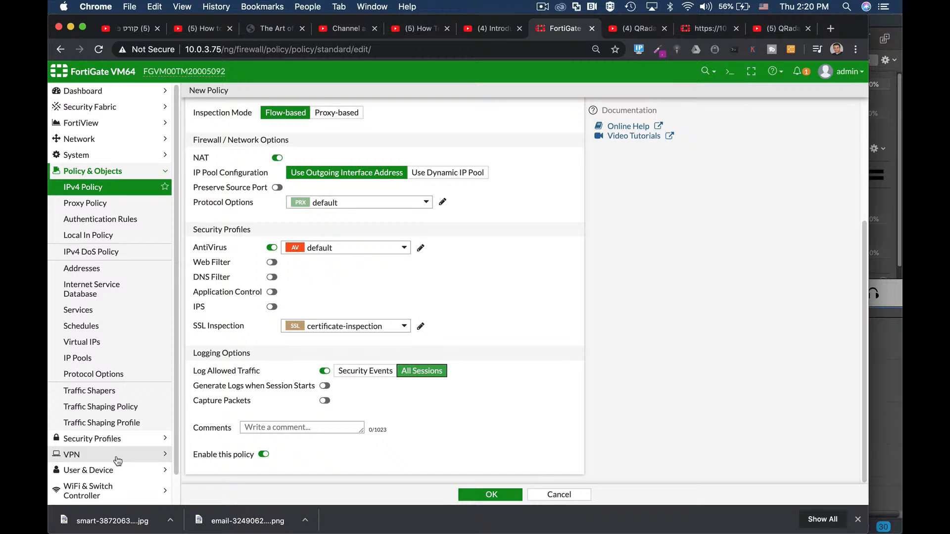
scroll(118, 461, down, 2)
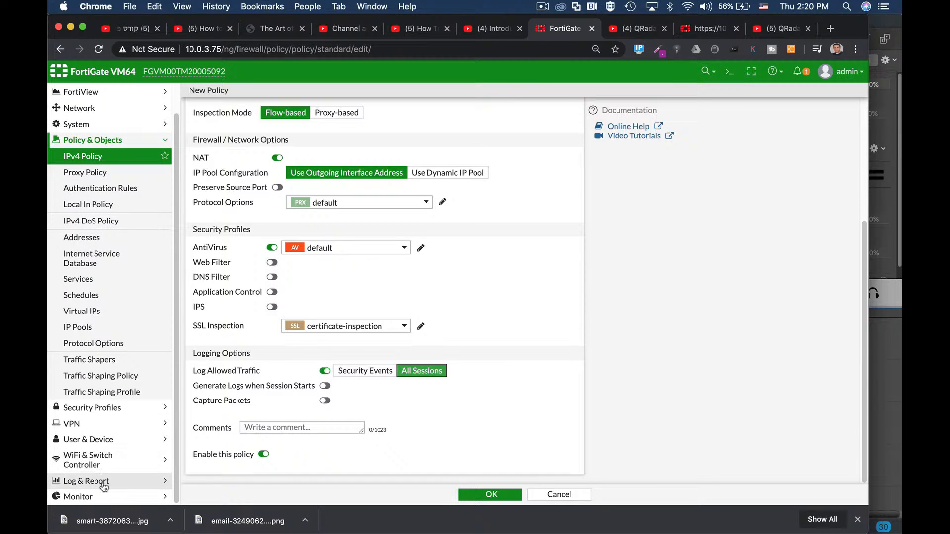
click(488, 495)
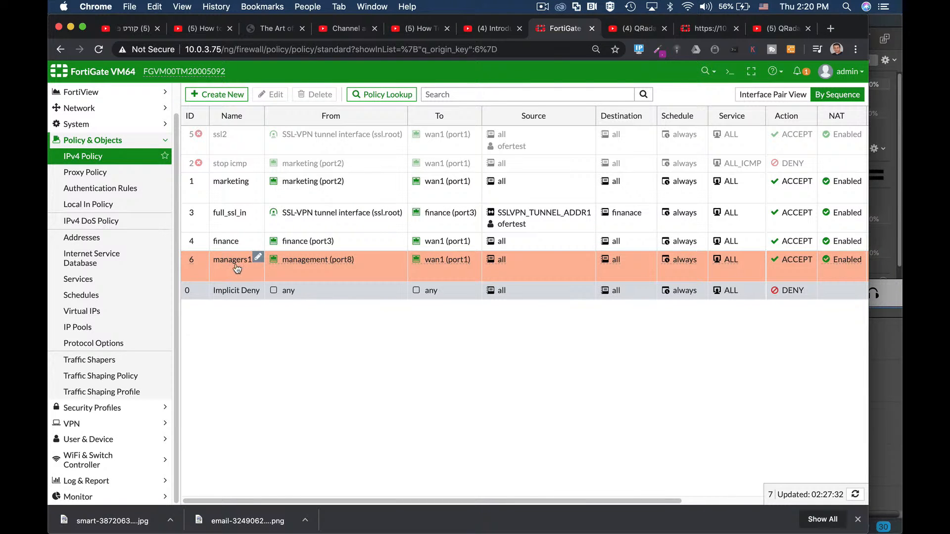
- Open the list of network interfaces and examine the wan1 (port1) details and the management (port8) entry
click(92, 112)
click(81, 154)
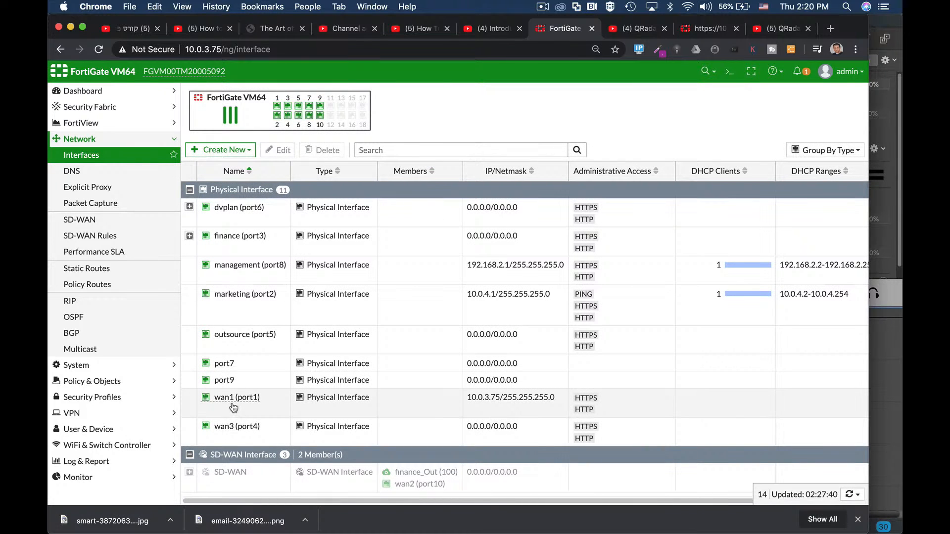
mouse_move(236, 406)
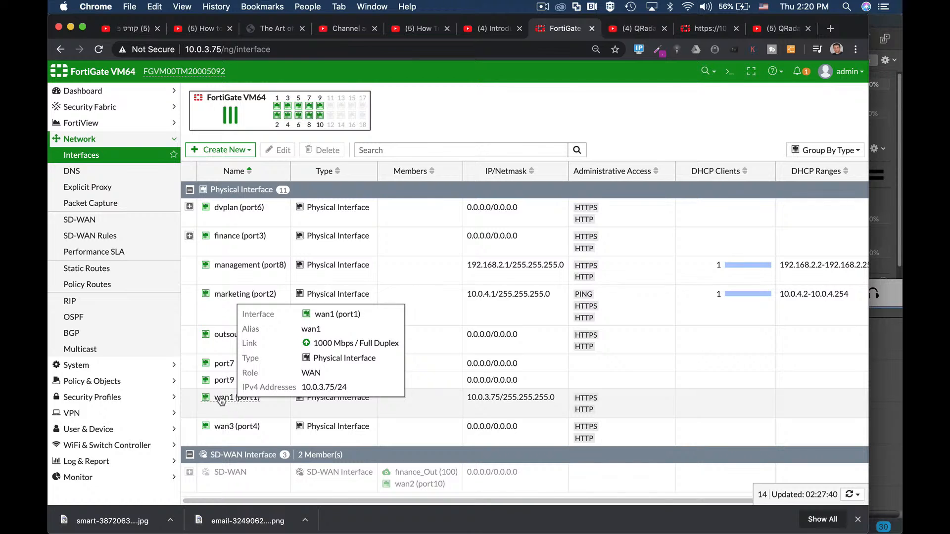
click(249, 267)
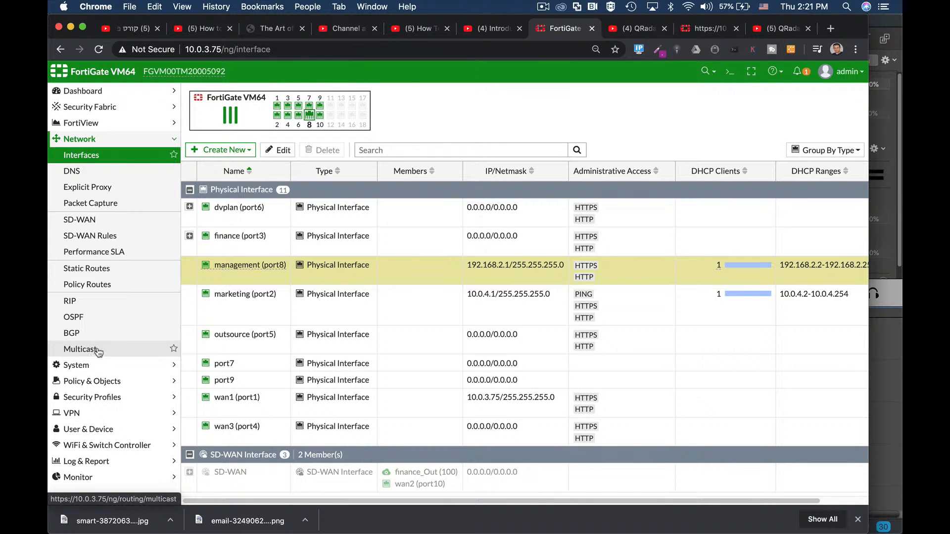
- Examine the settings of the existing default static route through wan1 and leave them without saving
click(82, 270)
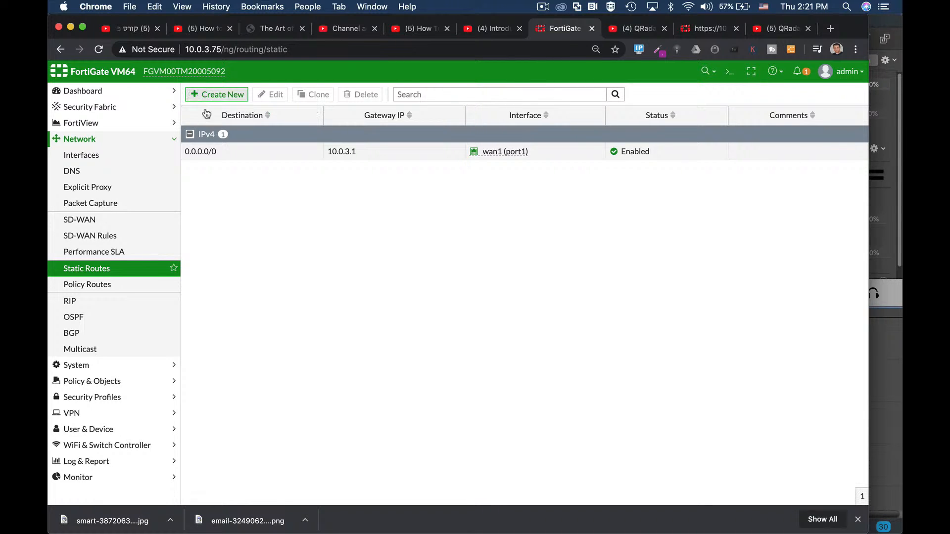
click(206, 154)
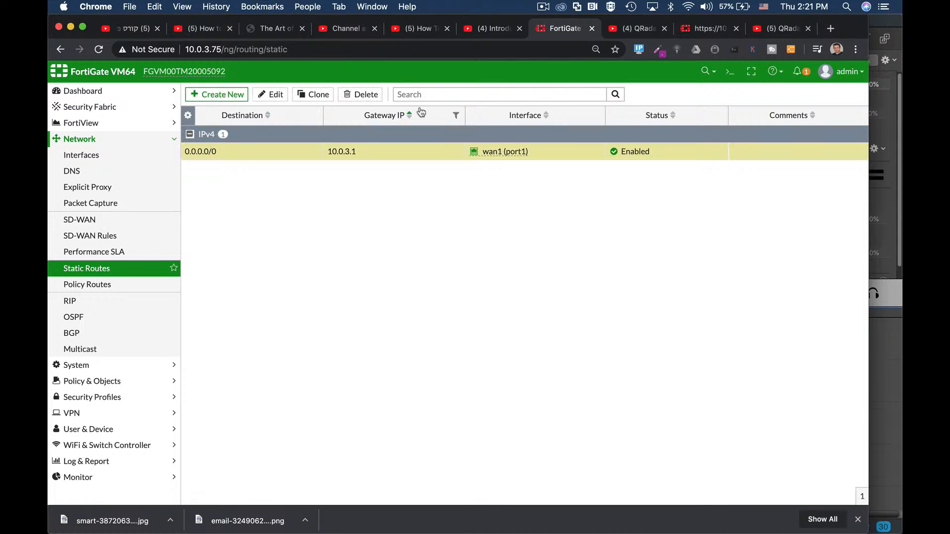
click(275, 96)
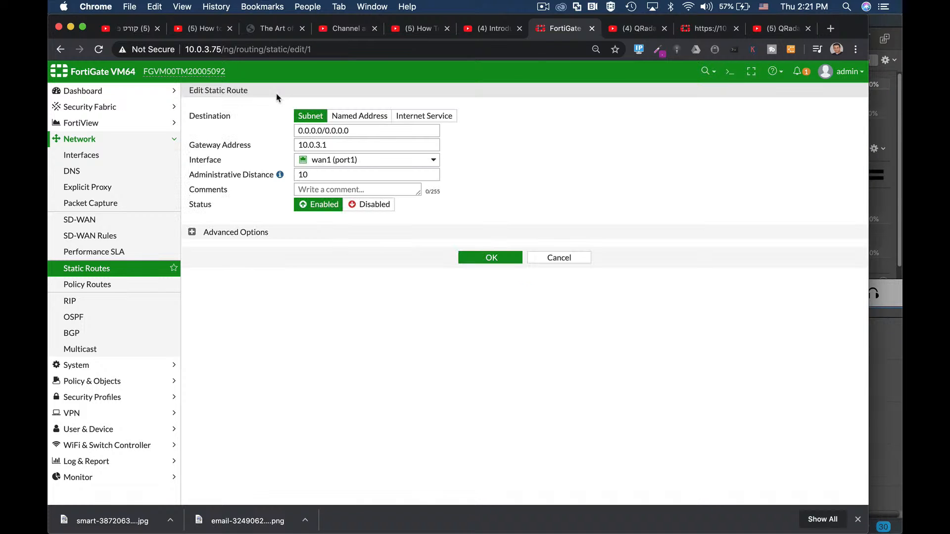
click(560, 257)
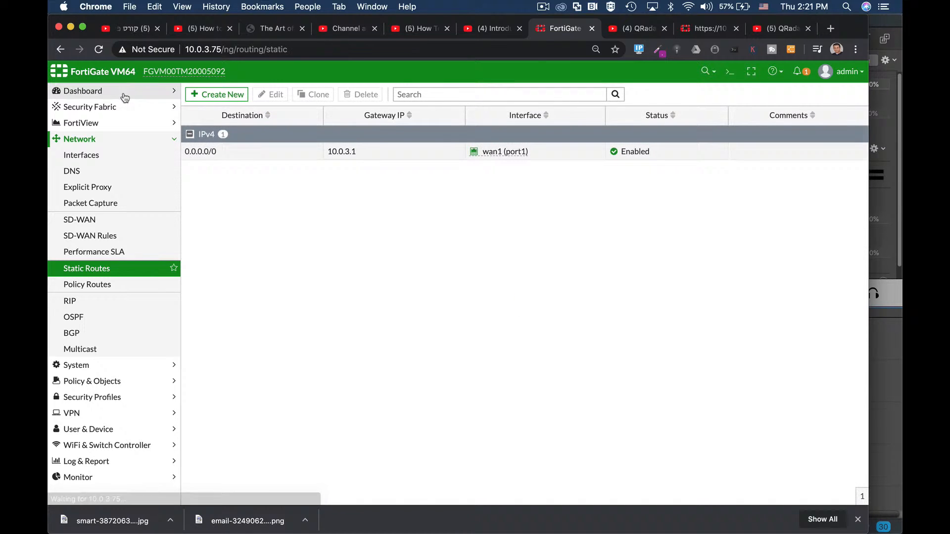
- Try a new static route to 0.0.0.0/0.0.0.0 via wan1 (port1) with gateway 10.0.3.1, view its advanced options, and cancel it
click(220, 95)
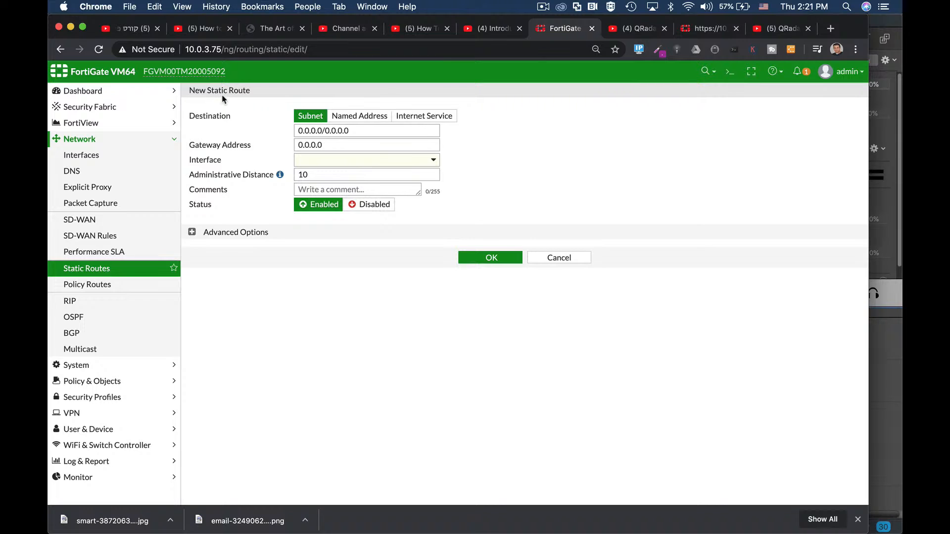
click(360, 131)
click(320, 166)
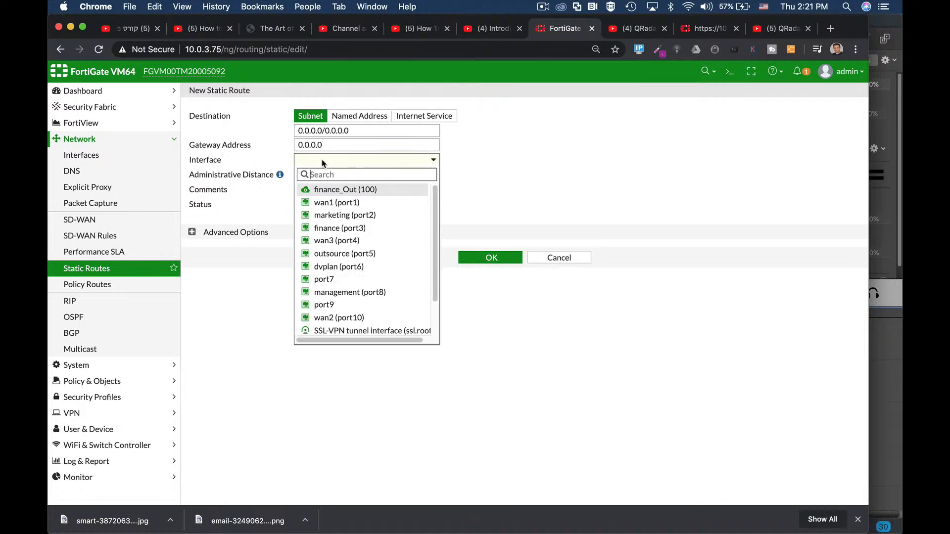
click(327, 203)
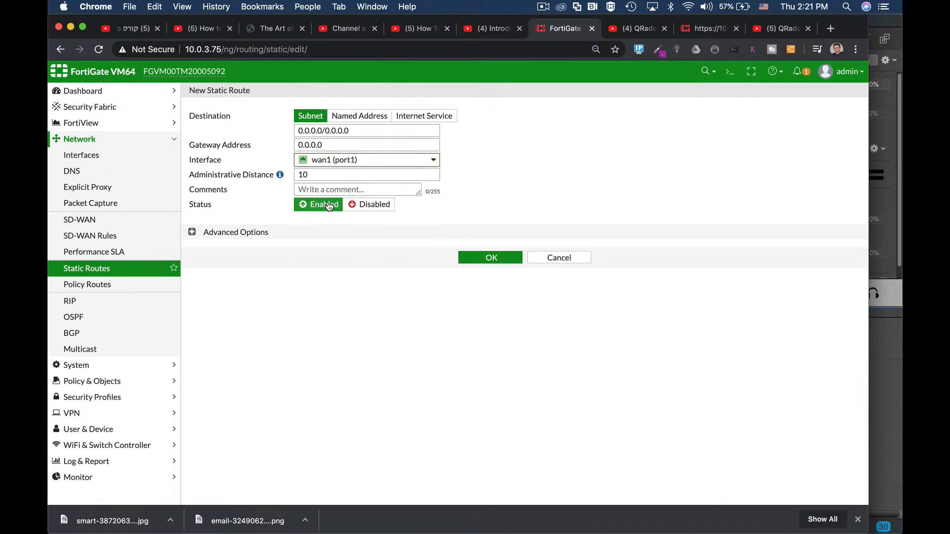
drag(329, 145, 277, 146)
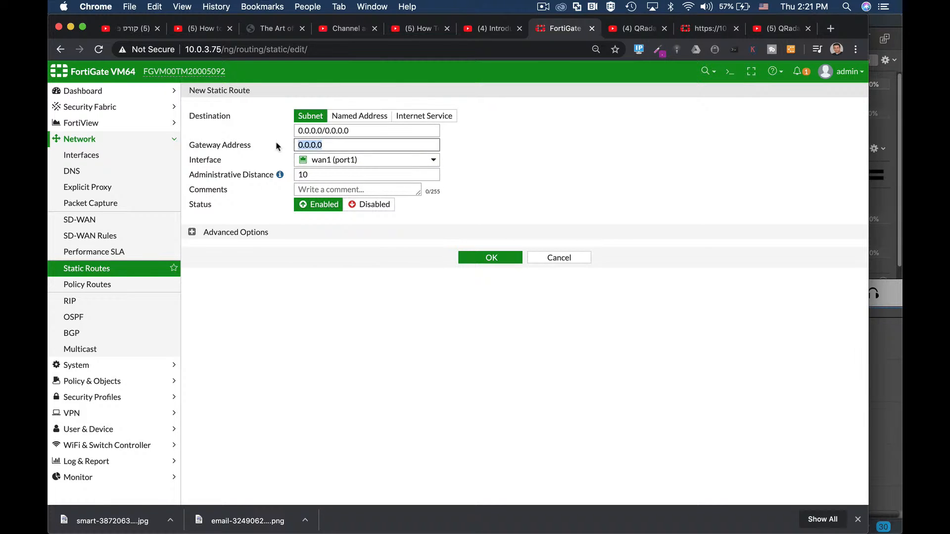
text(10)
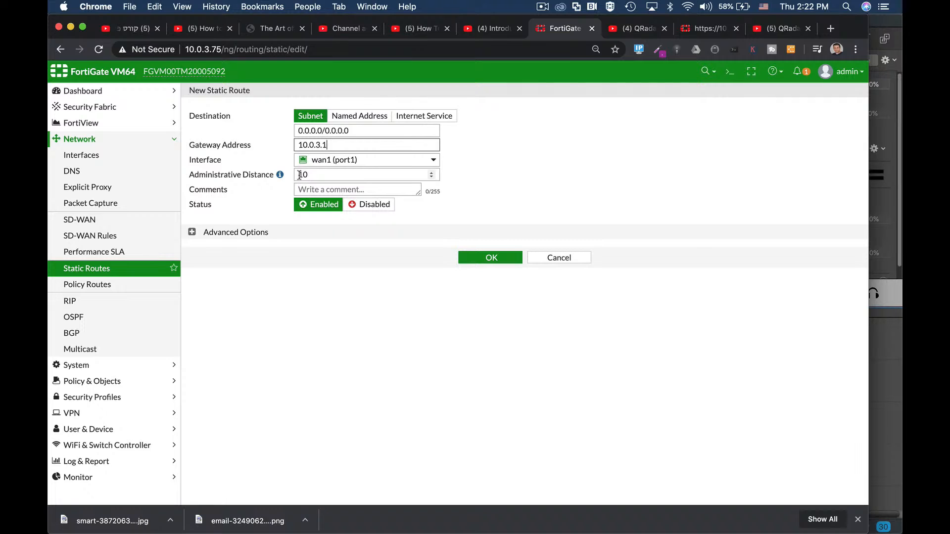
click(193, 233)
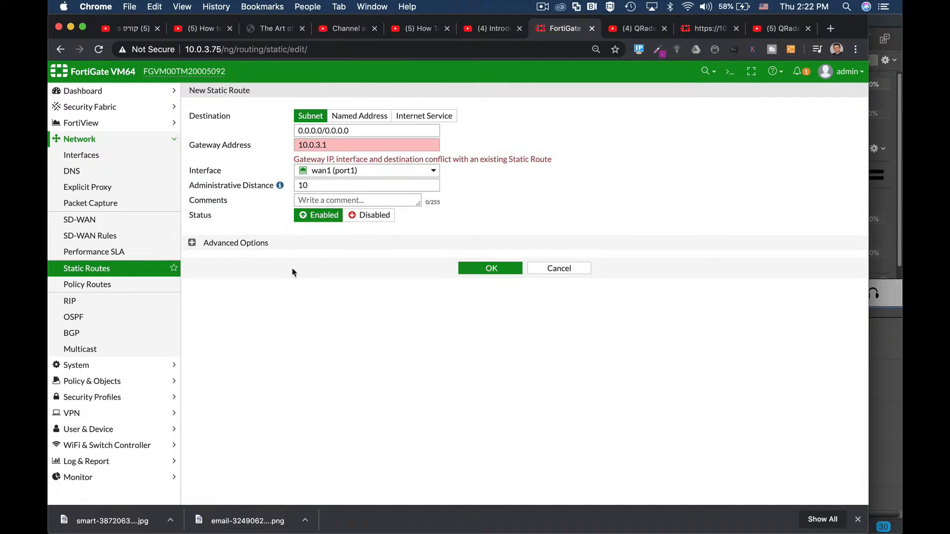
click(192, 242)
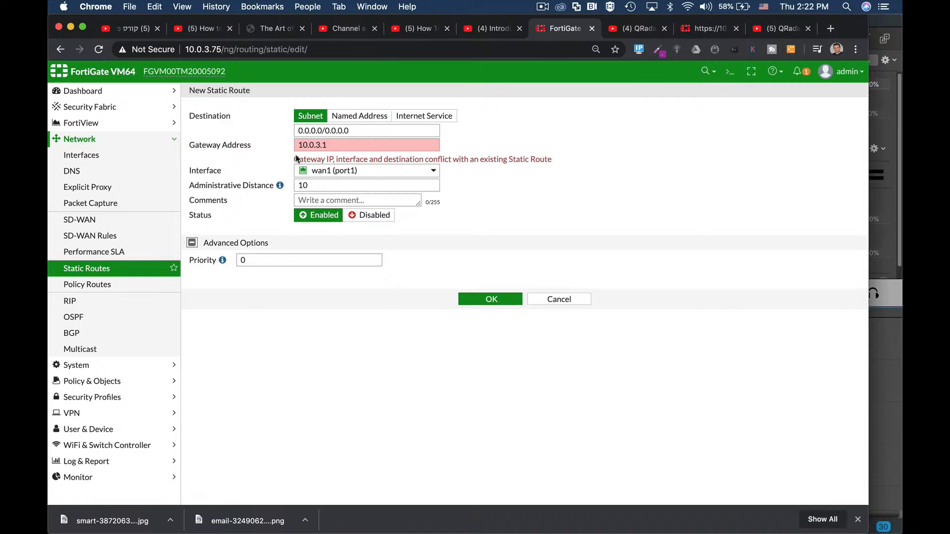
double_click(338, 145)
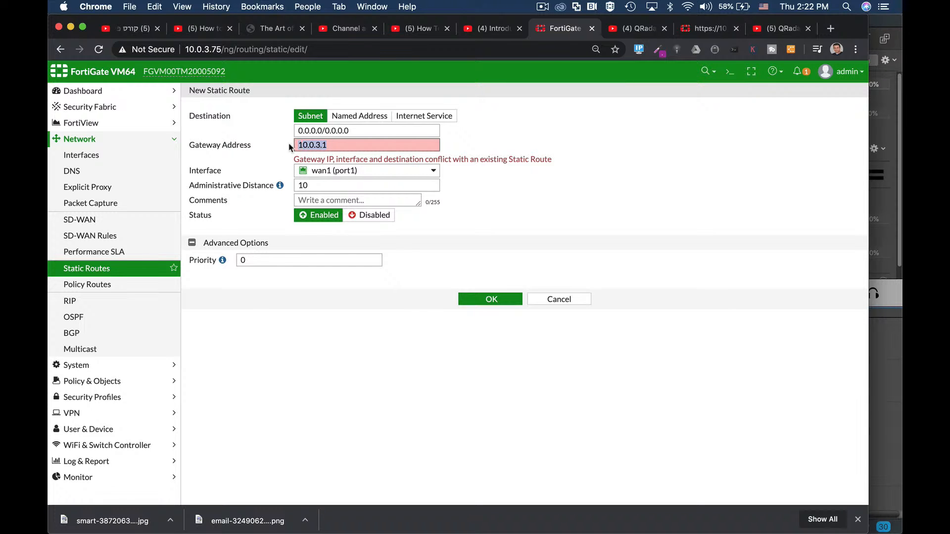
click(561, 301)
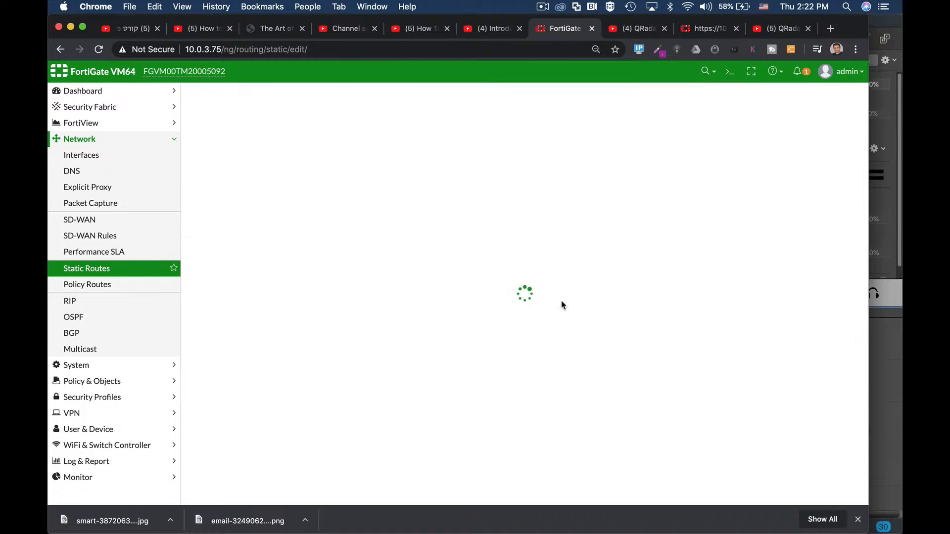
click(289, 157)
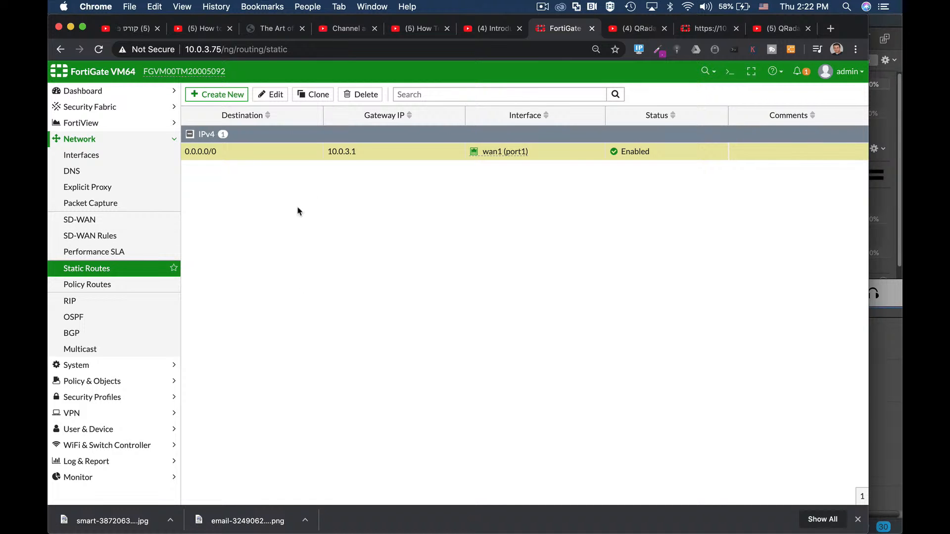
- Return to the network interfaces, open the CLI console, clear its output, quit the paged status listing, and close the console
click(112, 156)
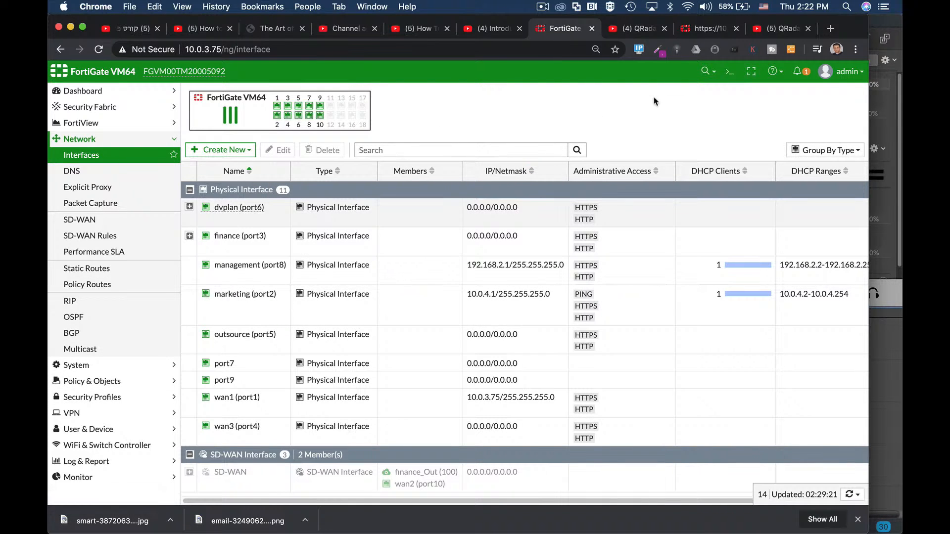
click(729, 73)
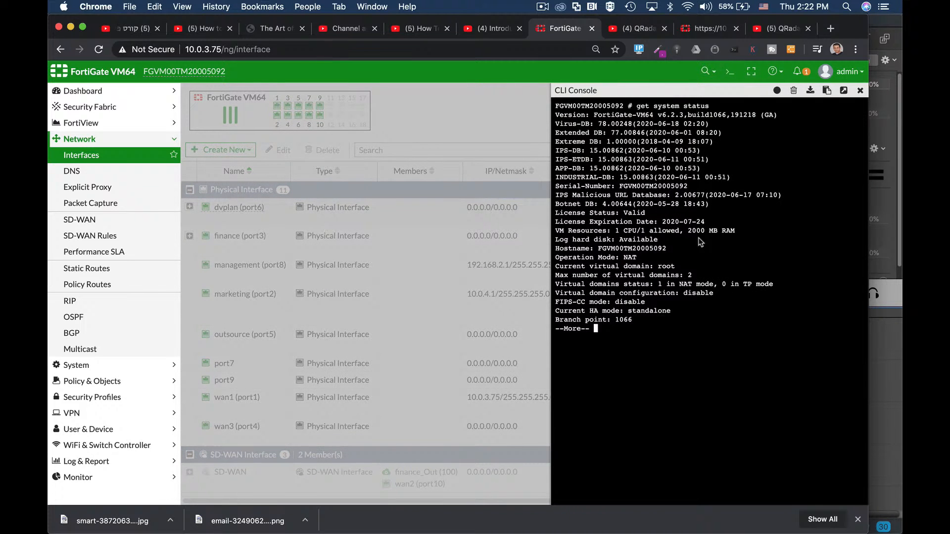
click(793, 90)
key(q)
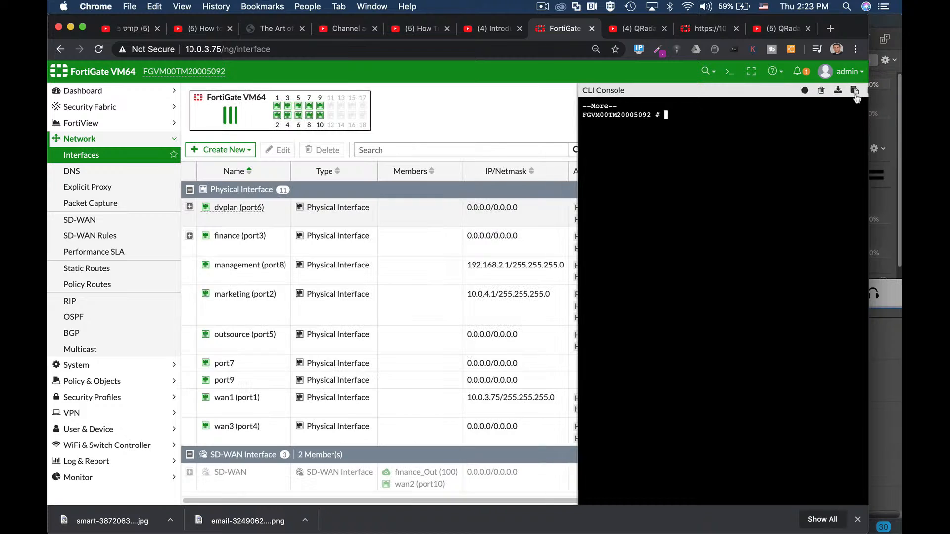
click(860, 90)
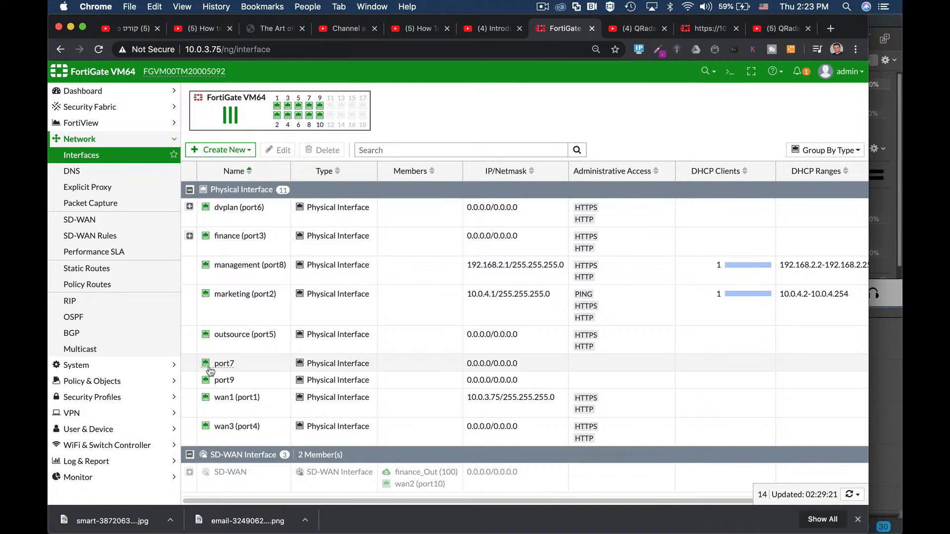
- Reopen the CLI console and enter the system interface configuration for port7
click(728, 79)
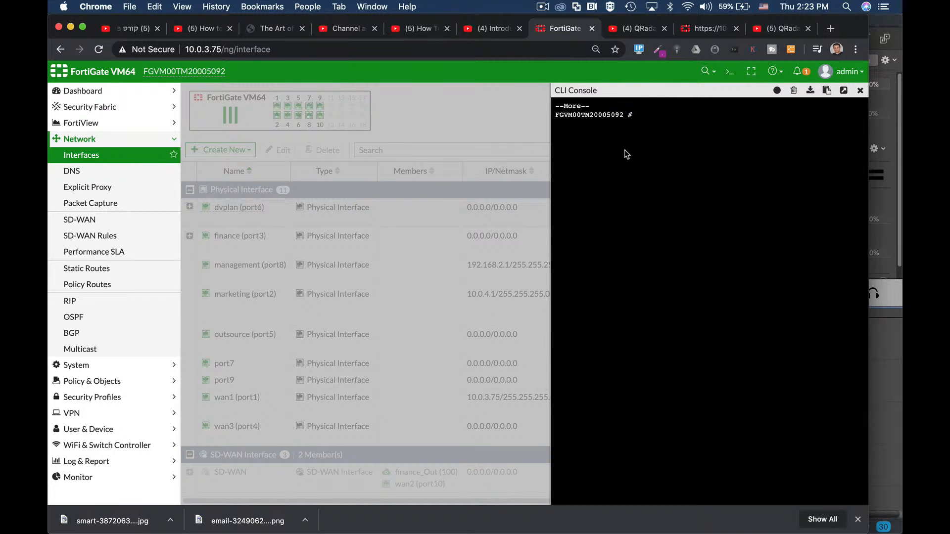
text(config sy)
key(Tab)
text(int)
key(Tab)
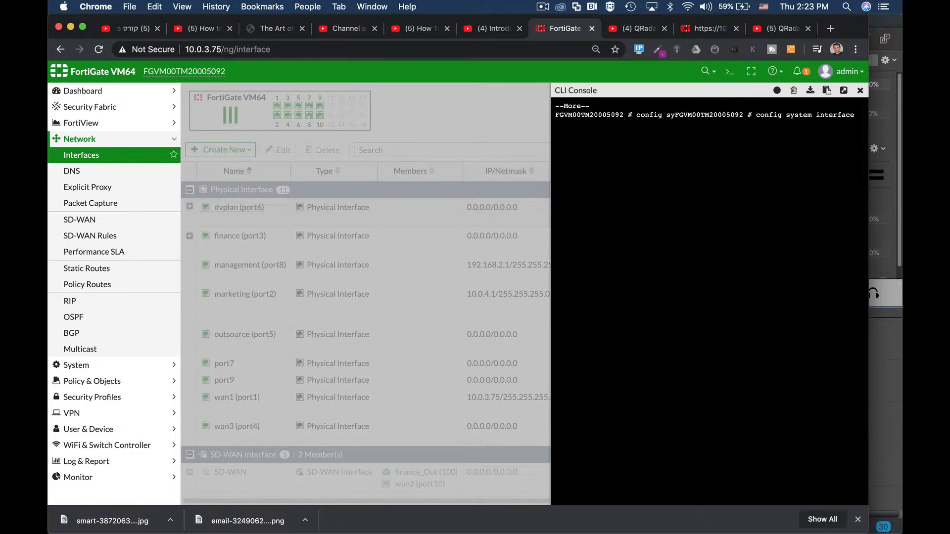
key(Return)
text(edi)
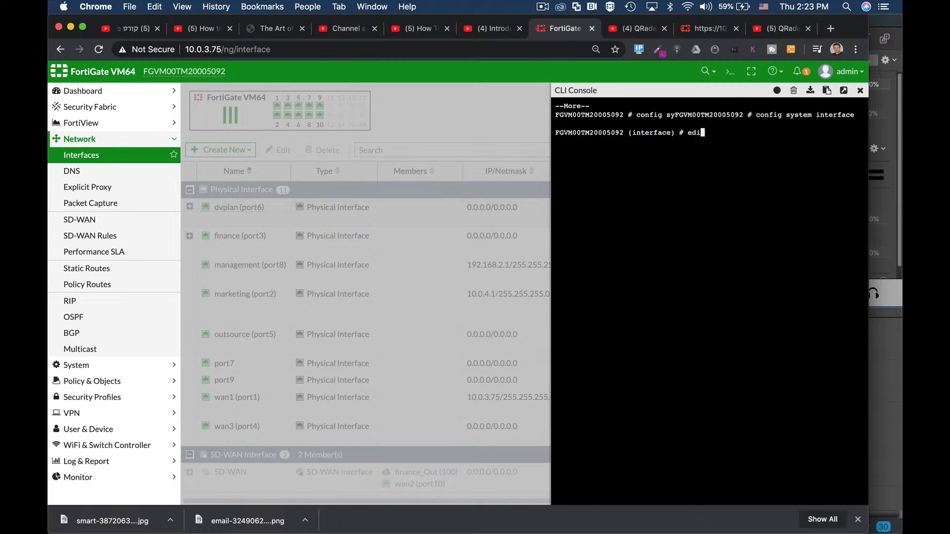
text(t port7)
key(Return)
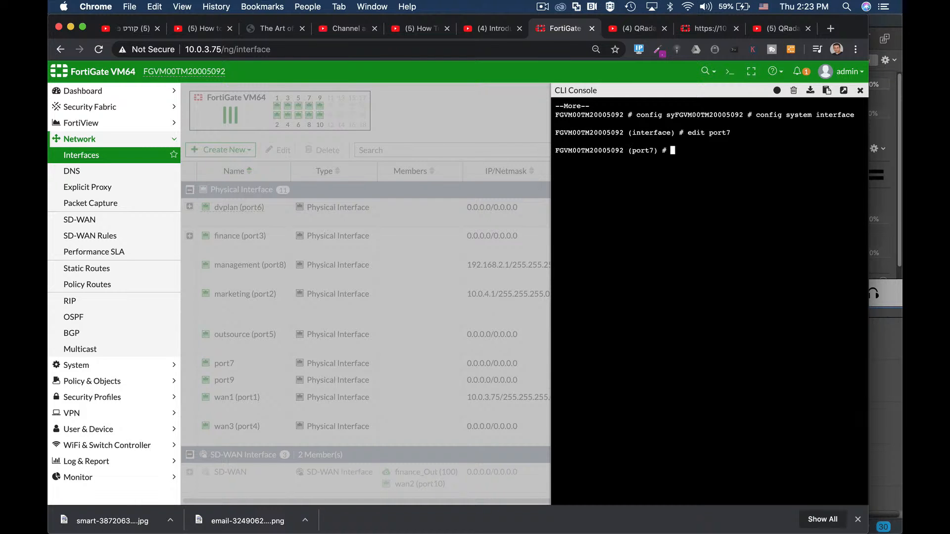
- Set port7's IP address to 192.168.4.1 with netmask 255.255.255.0
text(set ip 192.168.4.1 255.255.255.)
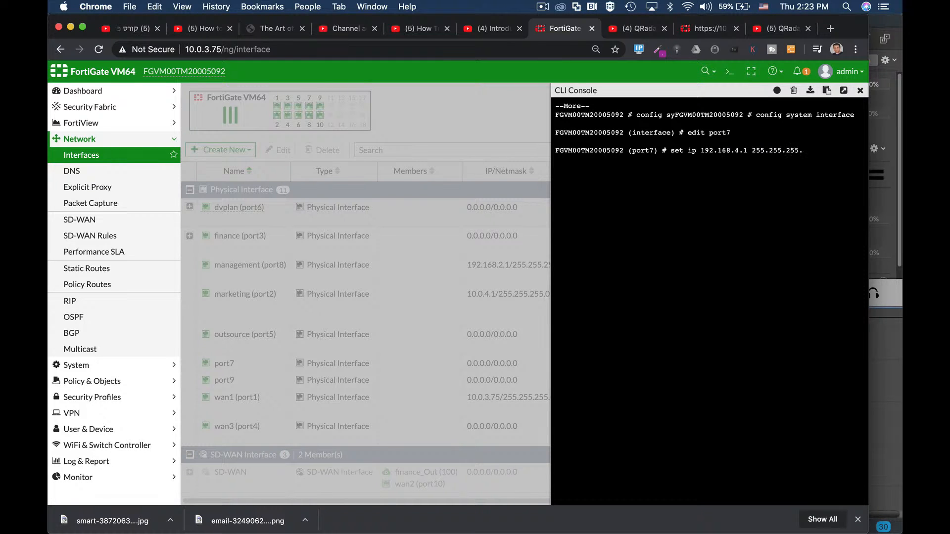
text(0)
key(Return)
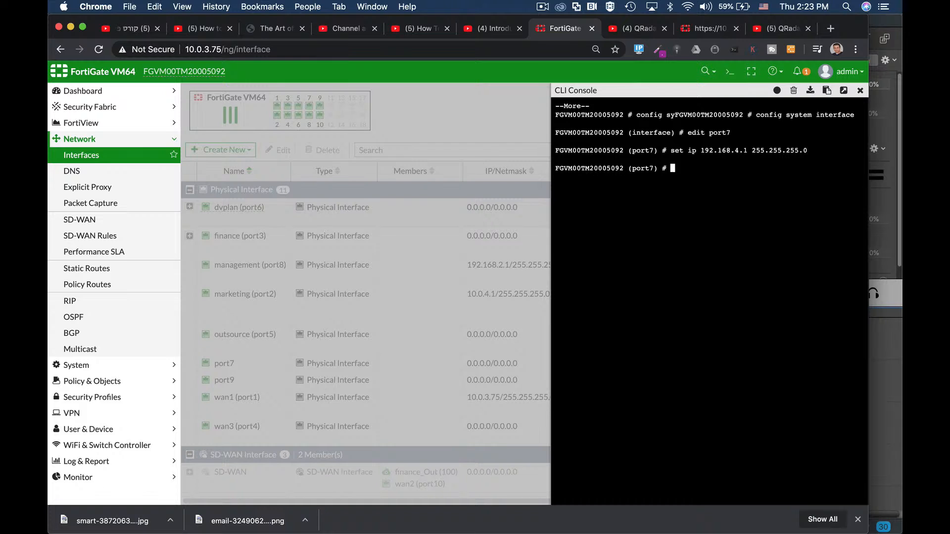
- Allow HTTP and HTTPS administrative access on port7 and end the interface configuration to save it
text(set allowaccess http https)
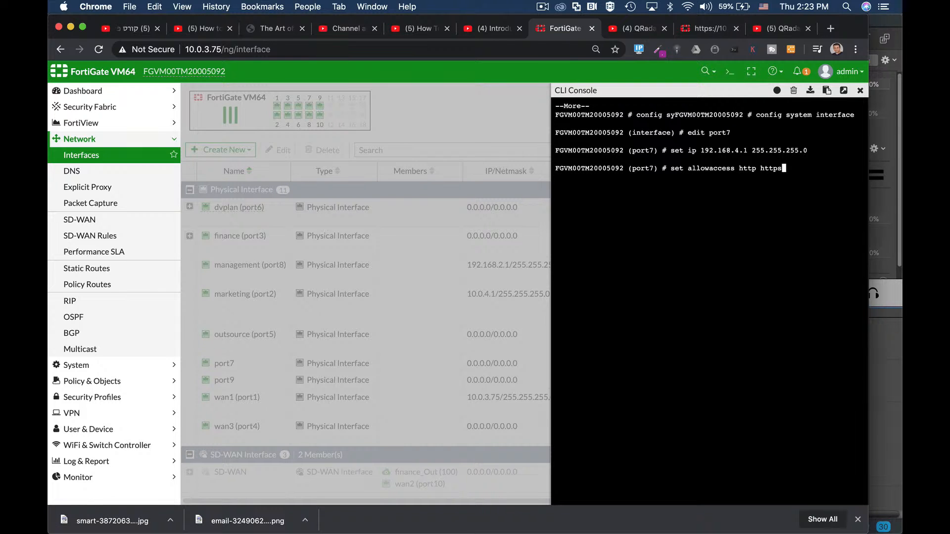
key(Return)
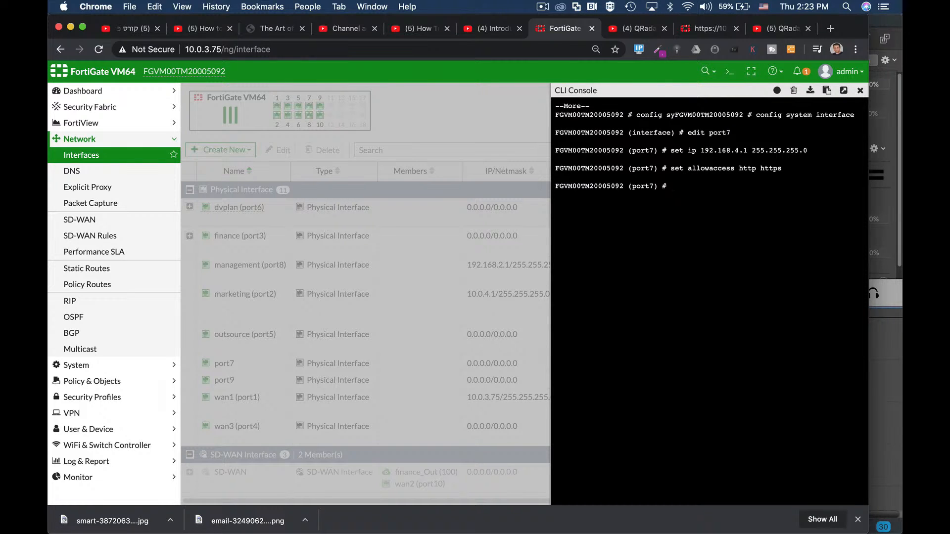
text(end)
key(Return)
key(Return)
key(Return)
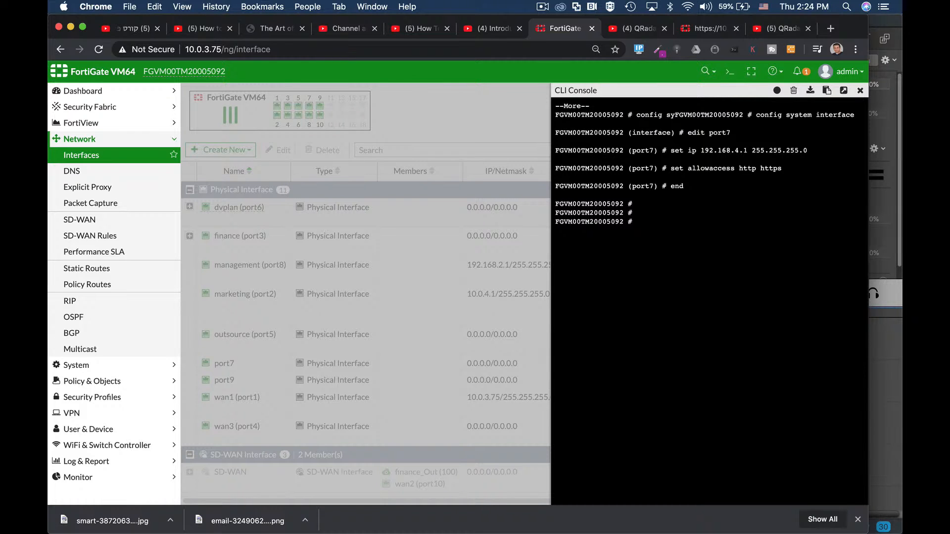
text(s)
key(BackSpace)
text(cnfig sy)
key(Tab)
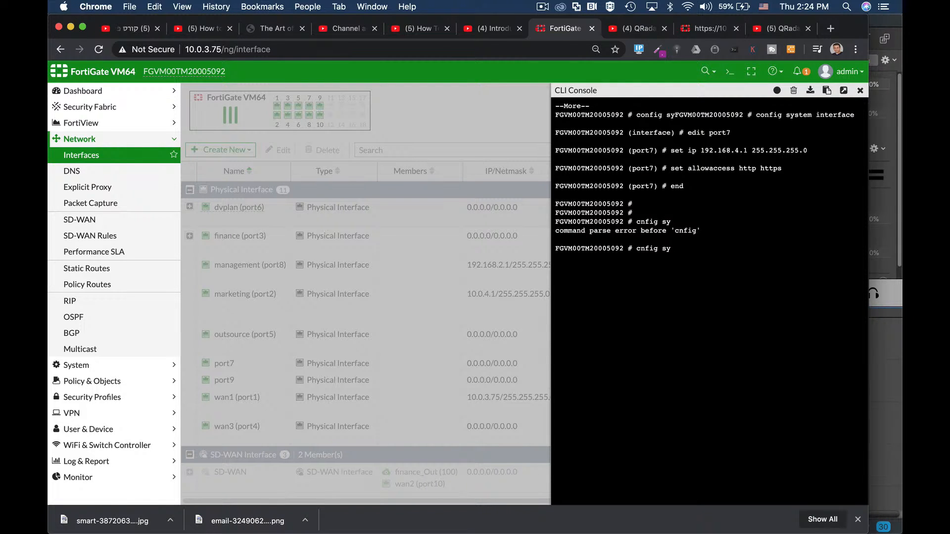
key(ctrl+c)
key(Return)
- Enter the system interface configuration in the CLI console and start editing port1
text(c)
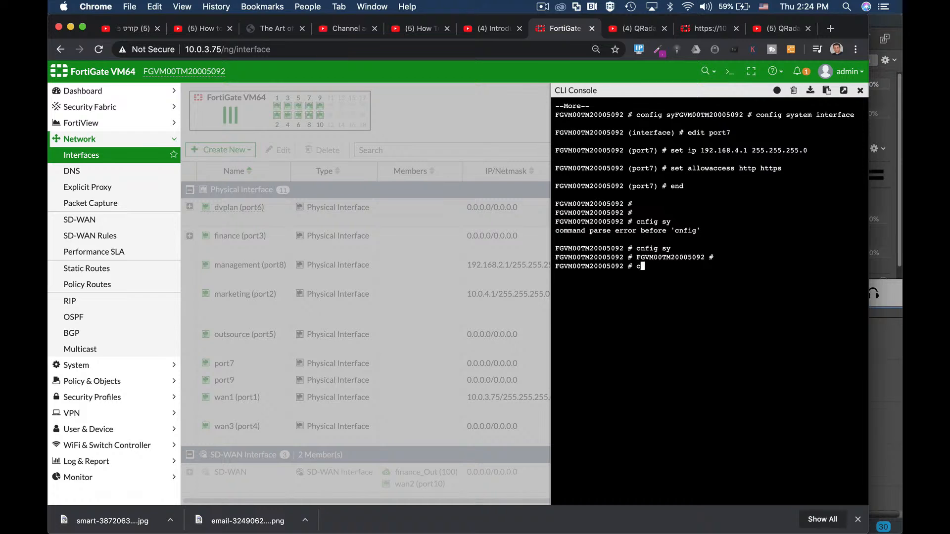
text(onf)
key(Tab)
text(s)
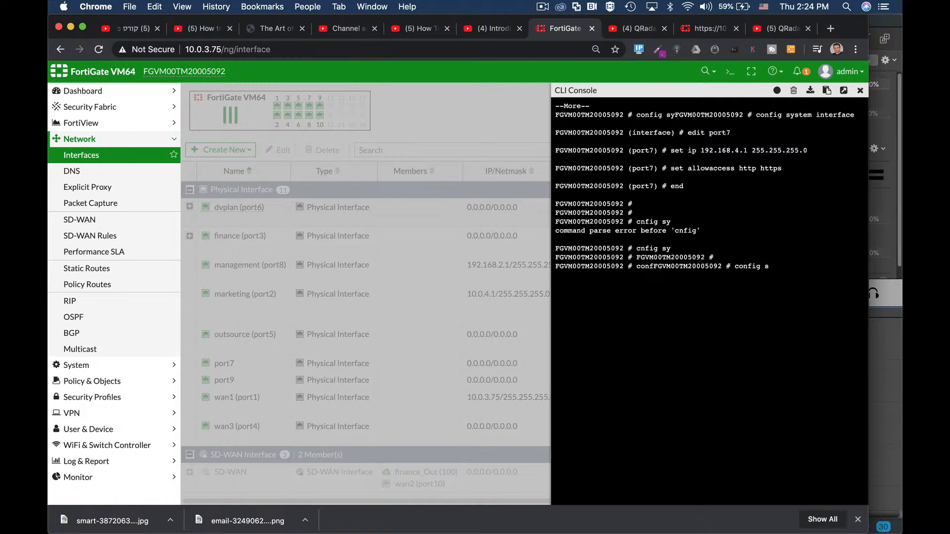
text(y)
key(Tab)
text(i)
key(Tab)
key(Return)
text(edit port1)
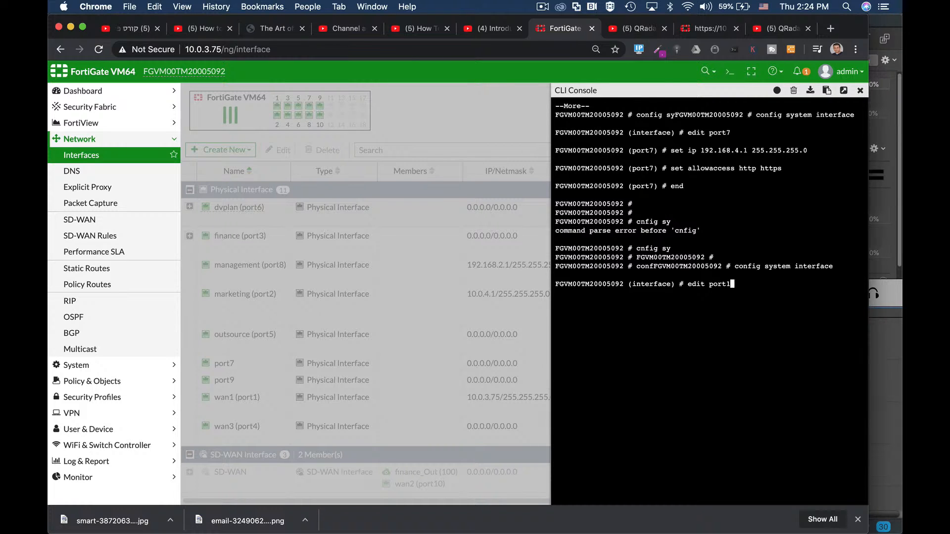
key(Return)
- Show port1's full configuration, page through the listing to review its settings, and close the CLI console
text(show fu)
key(Tab)
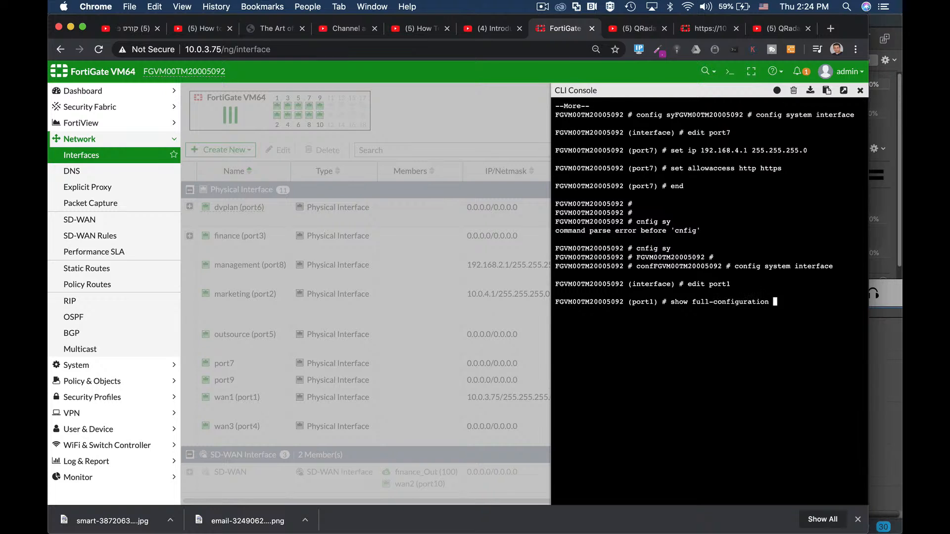
key(Return)
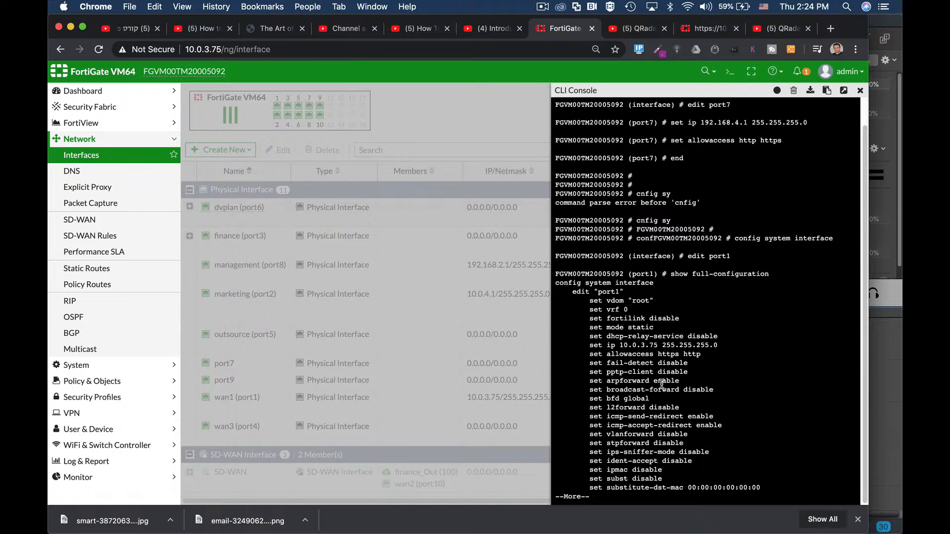
key(Return)
key(Return)
key(Return)
key(Return)
key(Return)
key(Return)
key(Return)
key(Return)
key(Return)
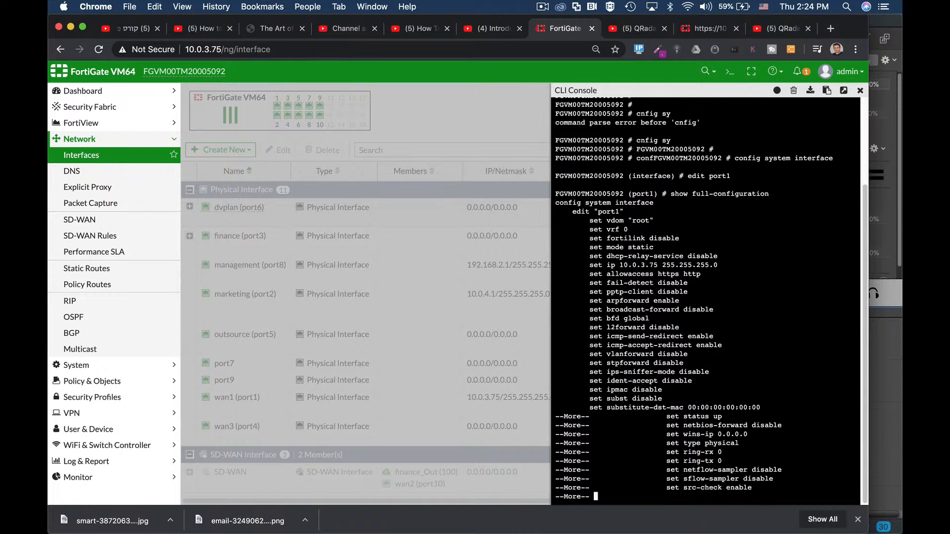
key(Return)
key(Return)
key(Return)
key(Return)
key(Return)
key(Return)
key(Return)
key(Return)
key(Return)
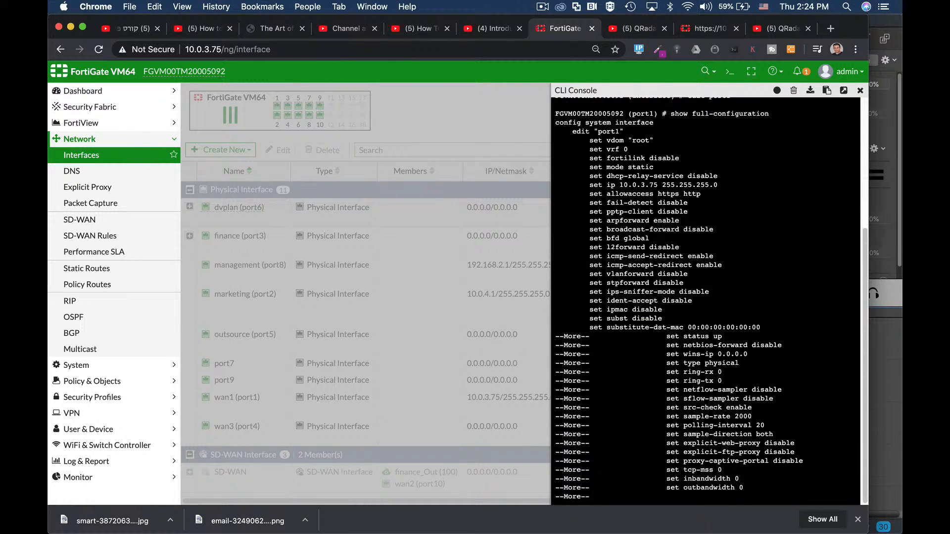
key(Return)
key(Return)
key(Return)
key(Return)
key(Return)
key(Return)
key(Return)
key(Return)
key(Return)
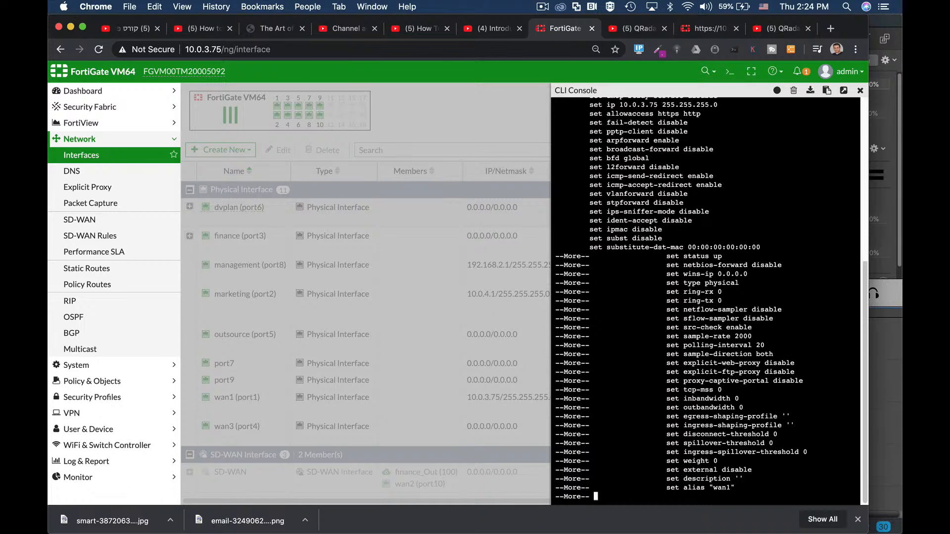
key(Return)
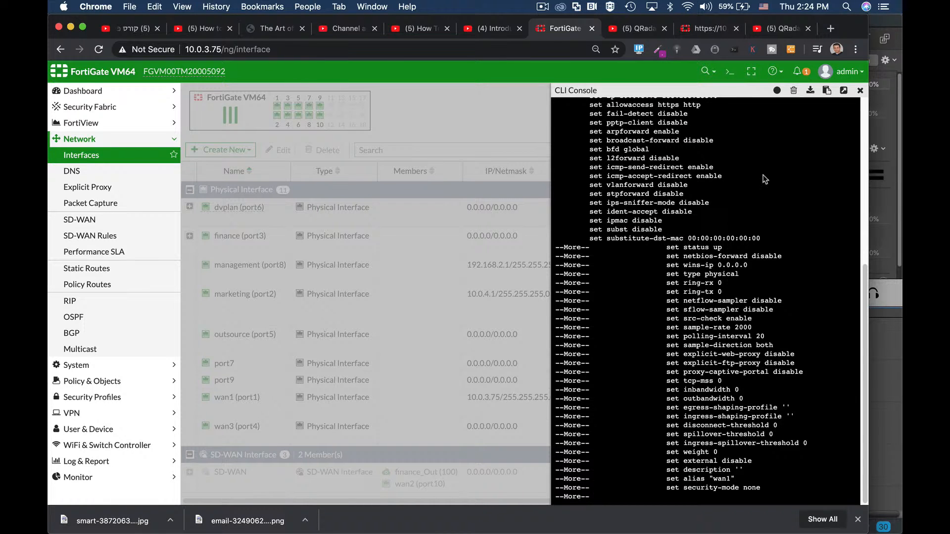
click(860, 90)
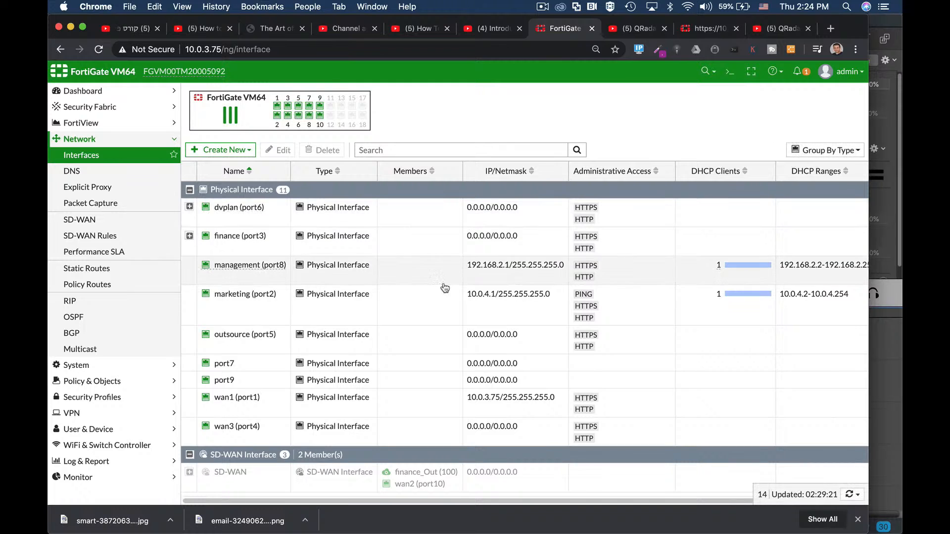
- Select port7 in the interface list and reload the page to refresh its entry
click(258, 366)
click(277, 47)
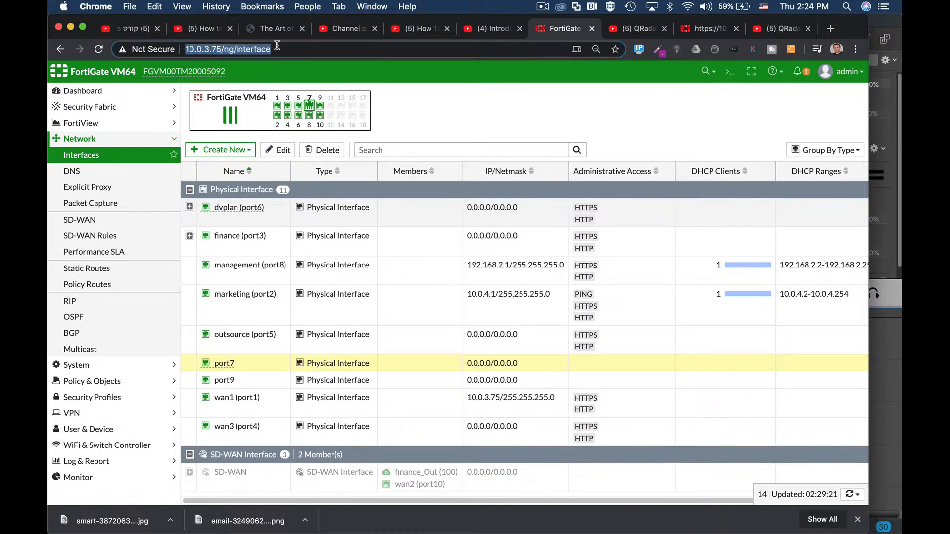
key(Return)
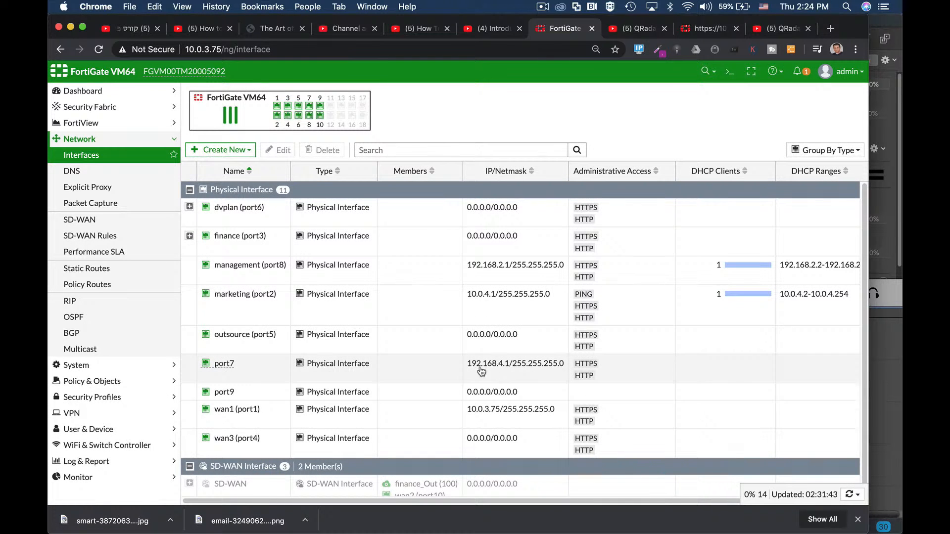
- Open port7 for editing, review its address, administrative access and status settings, and cancel without changes
click(251, 369)
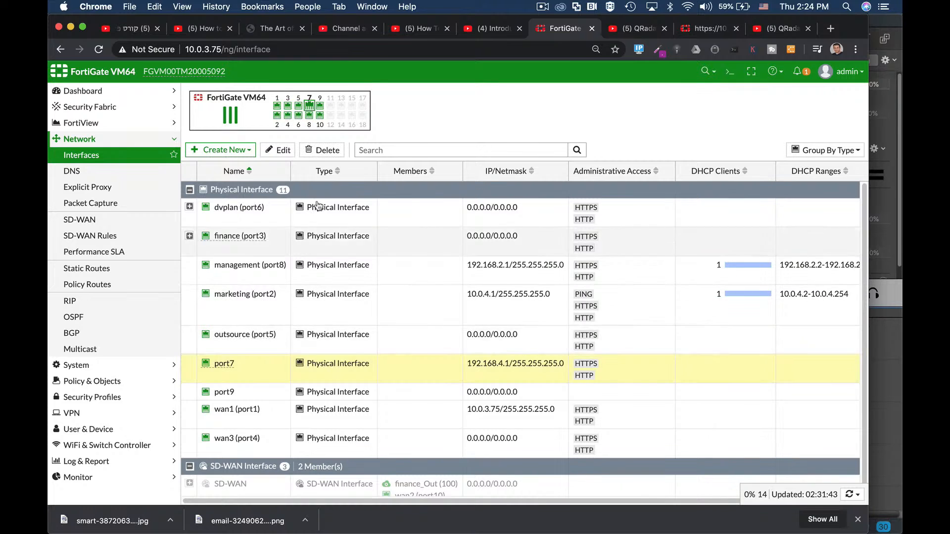
click(281, 150)
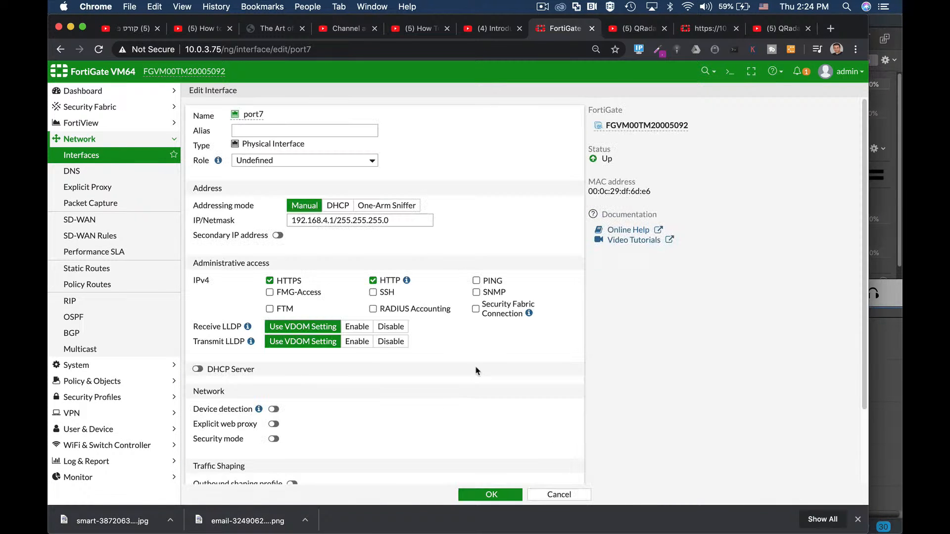
scroll(476, 371, down, 3)
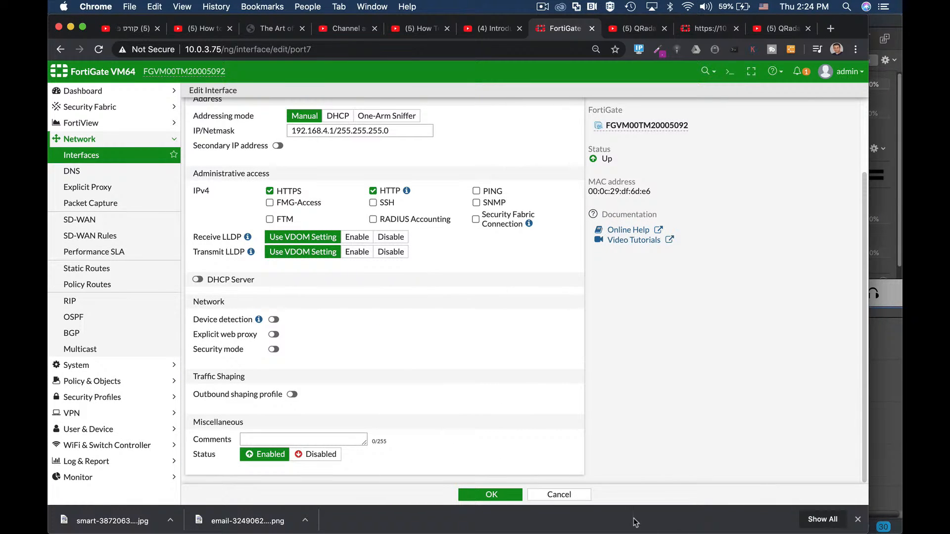
click(560, 494)
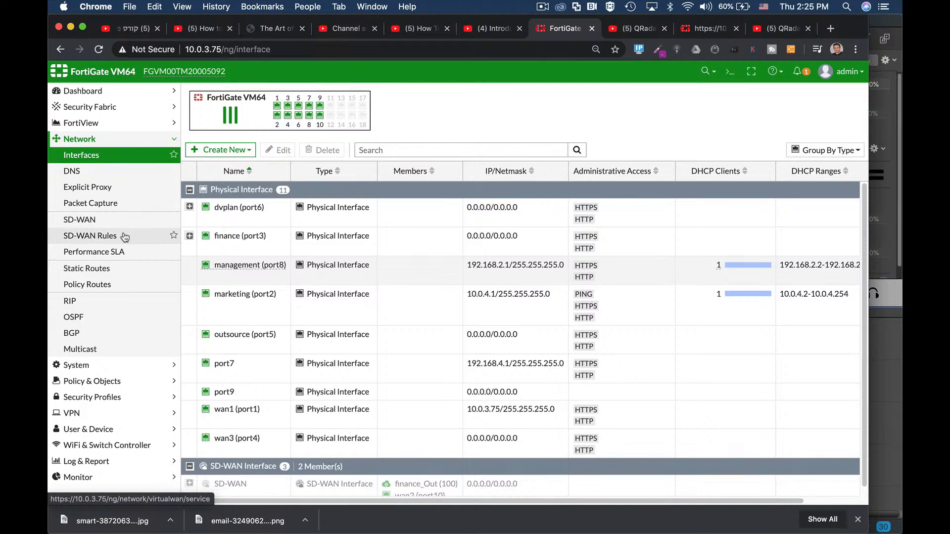
- View the system administrators list, inspect the access permissions of the prof_admin profile, and cancel the profile edit
click(78, 364)
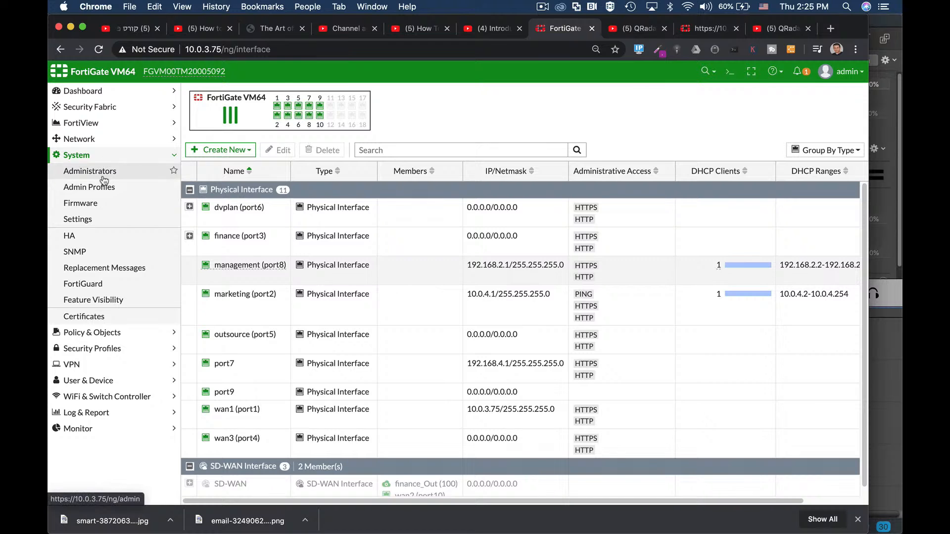
click(90, 171)
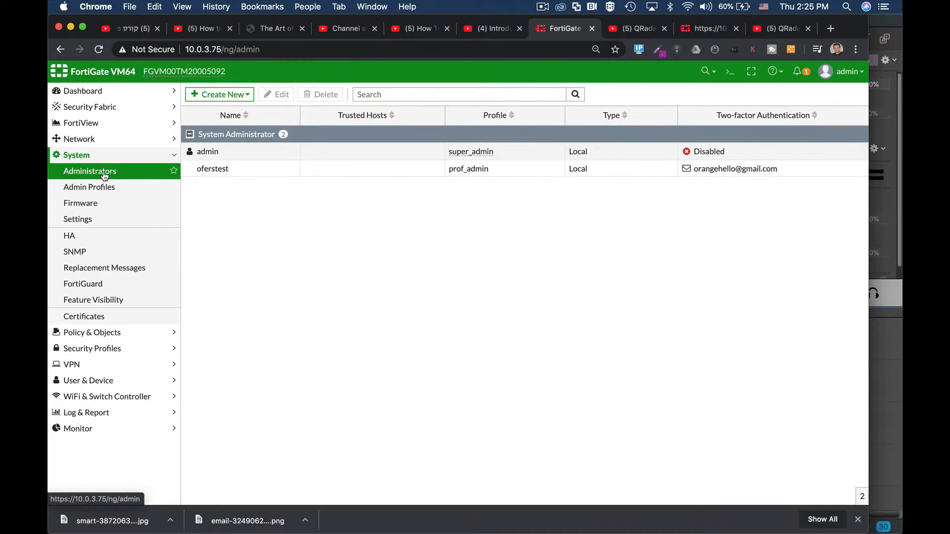
click(110, 195)
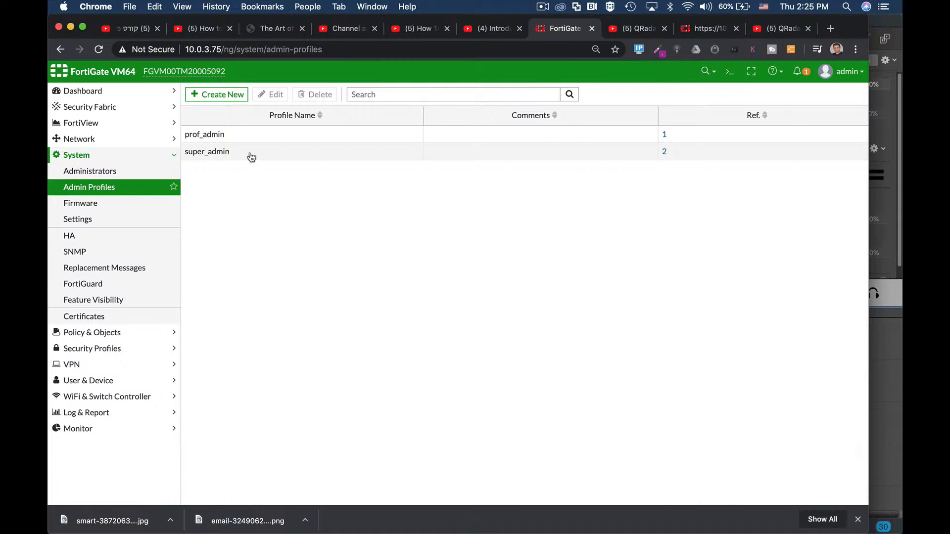
click(215, 137)
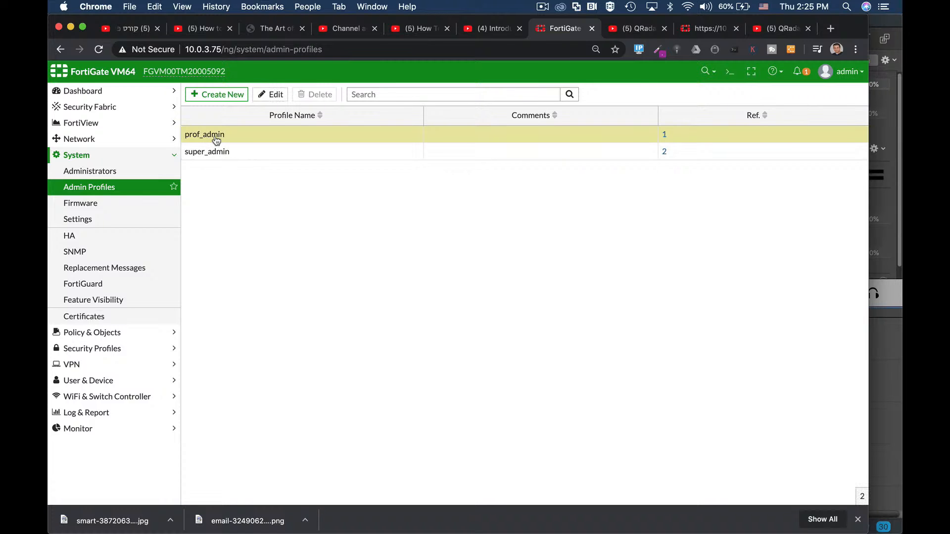
click(271, 94)
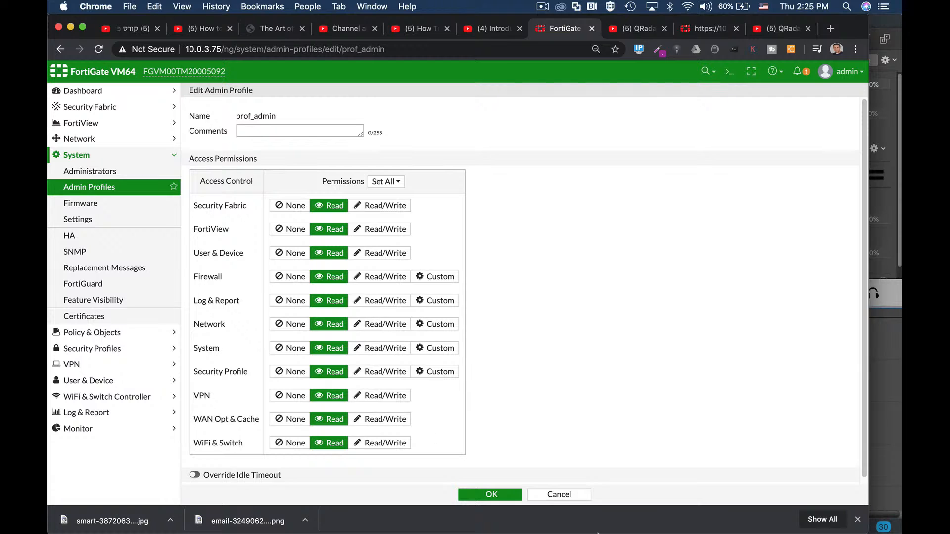
click(564, 497)
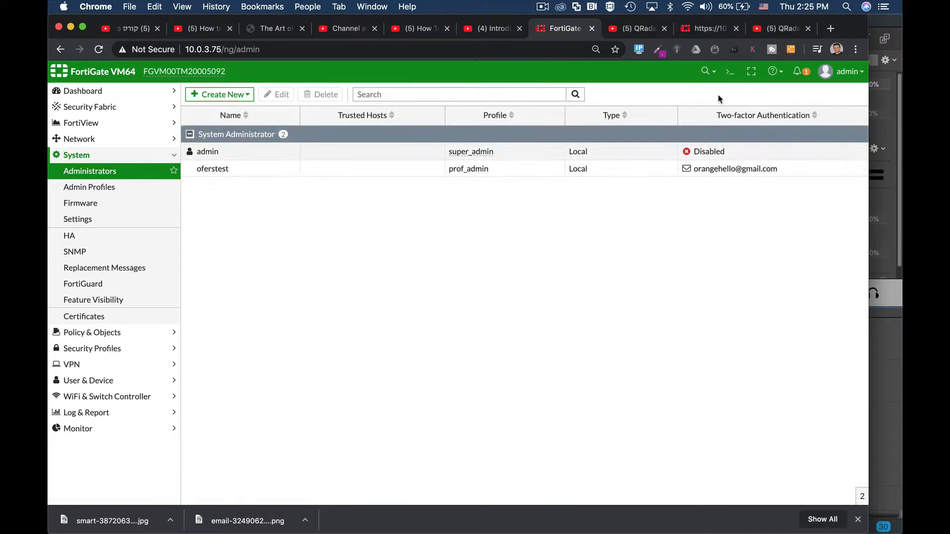
- Open the CLI console and abort the pending port1 configuration
click(730, 71)
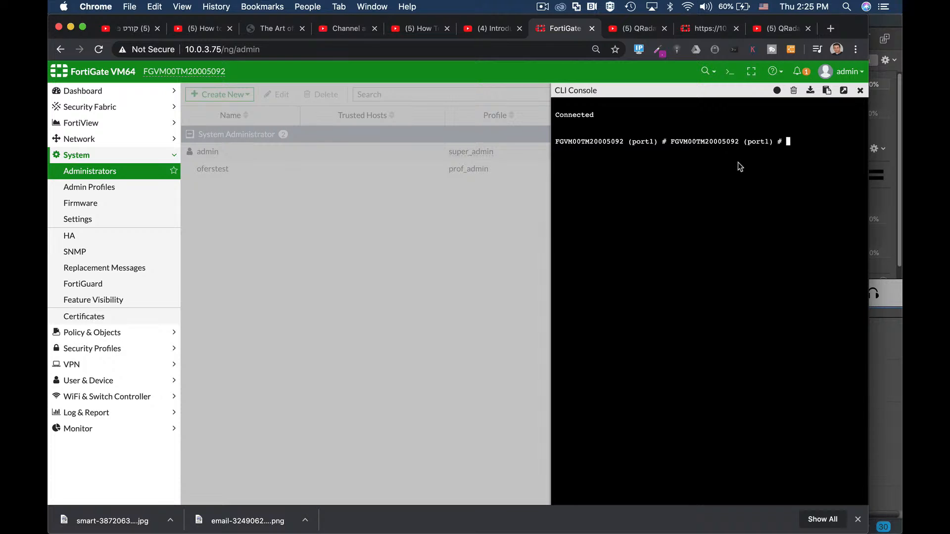
text(abort)
key(Return)
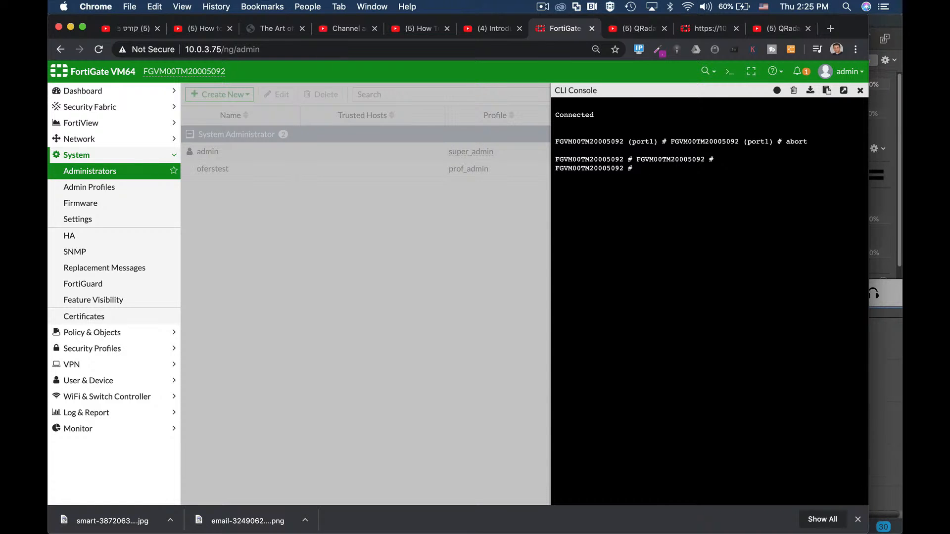
- Enter the system admin configuration and start editing the admin account
text(config sy)
key(Tab)
text(ad)
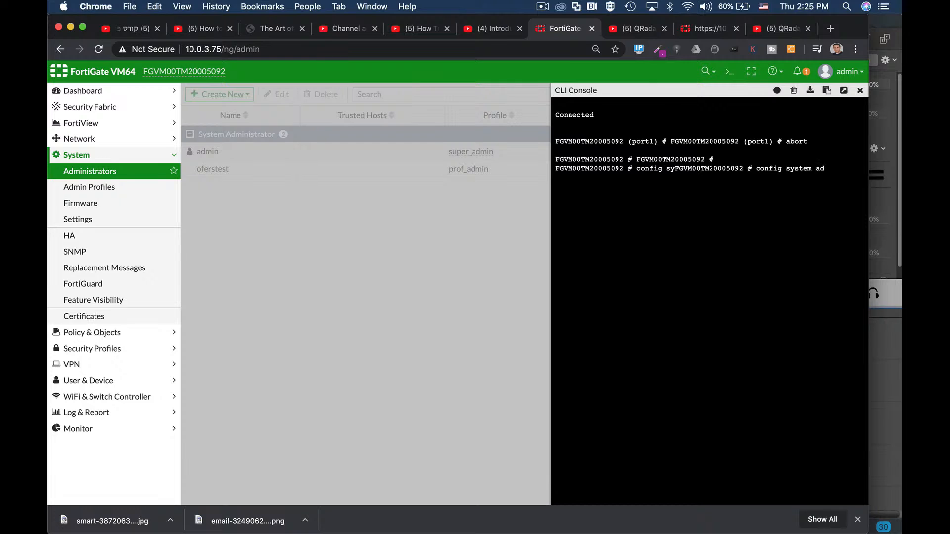
key(Return)
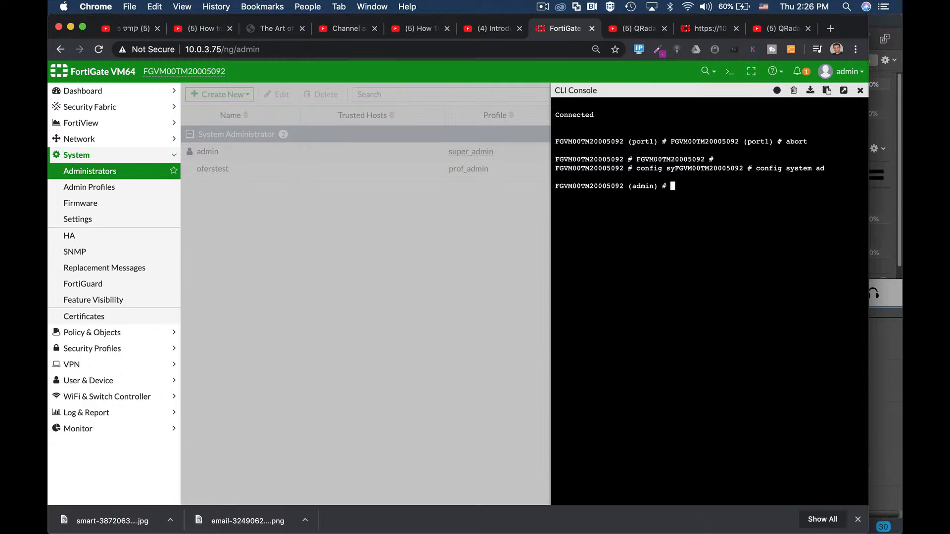
text(edit)
key(Tab)
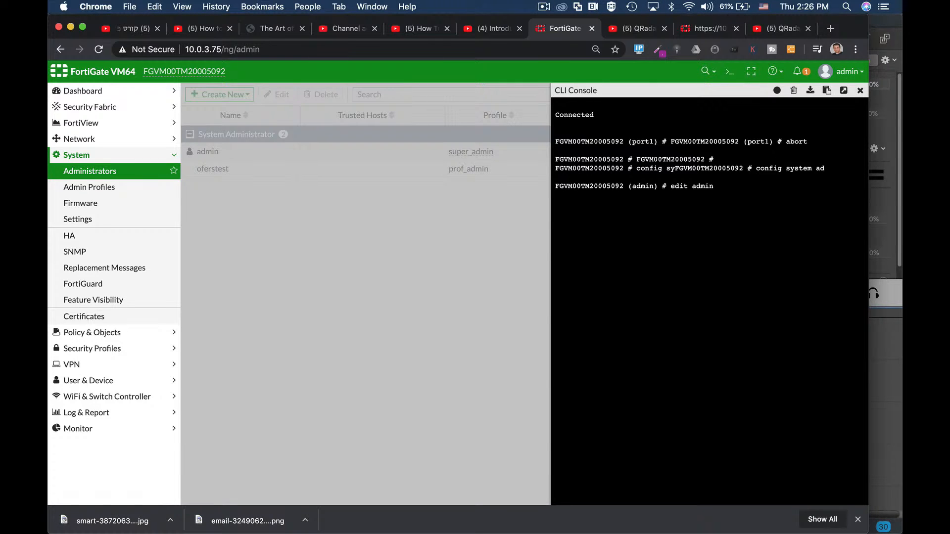
key(Tab)
key(Tab)
key(Tab)
key(Tab)
key(Return)
- Show the admin account's full configuration, page through to the end, and examine the trusthost1 entry
text(show full-configuration)
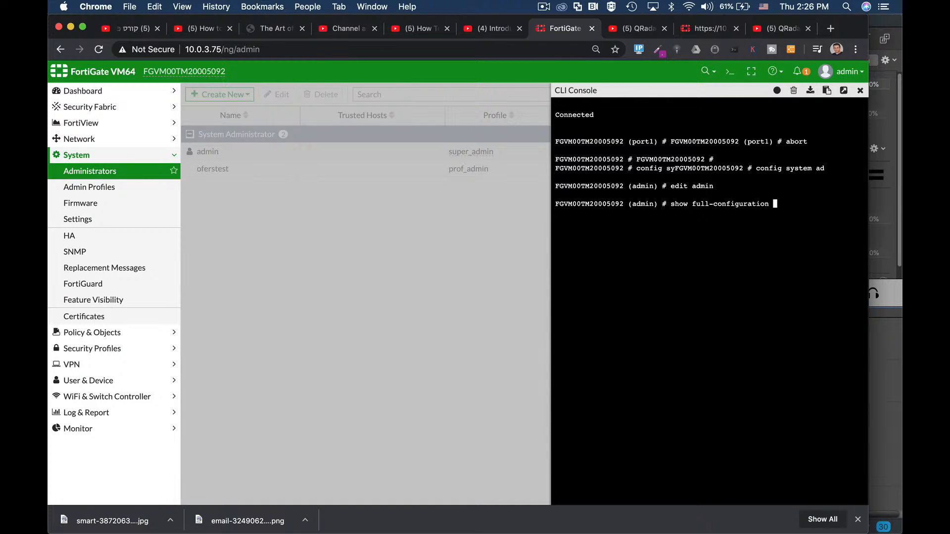
key(Return)
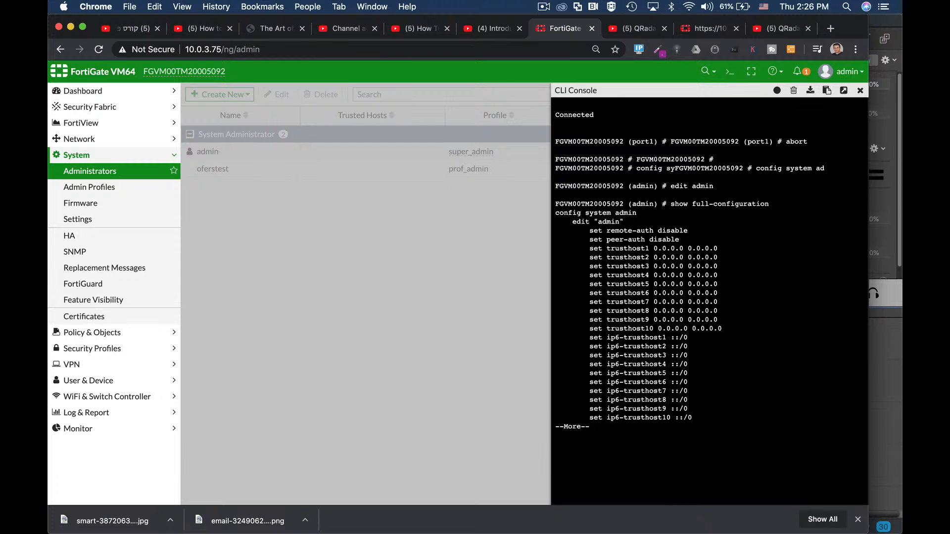
key(Return)
key(Return)
key(Return)
key(Return)
key(Return)
key(Return)
key(Return)
key(Return)
key(Return)
key(Return)
key(Return)
key(Return)
key(Return)
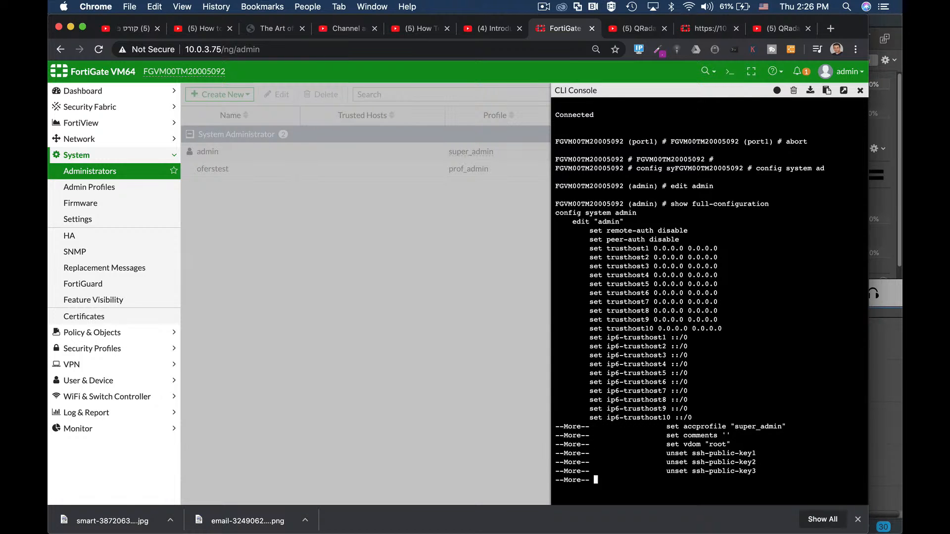
key(Return)
key(Return)
key(Return)
key(Return)
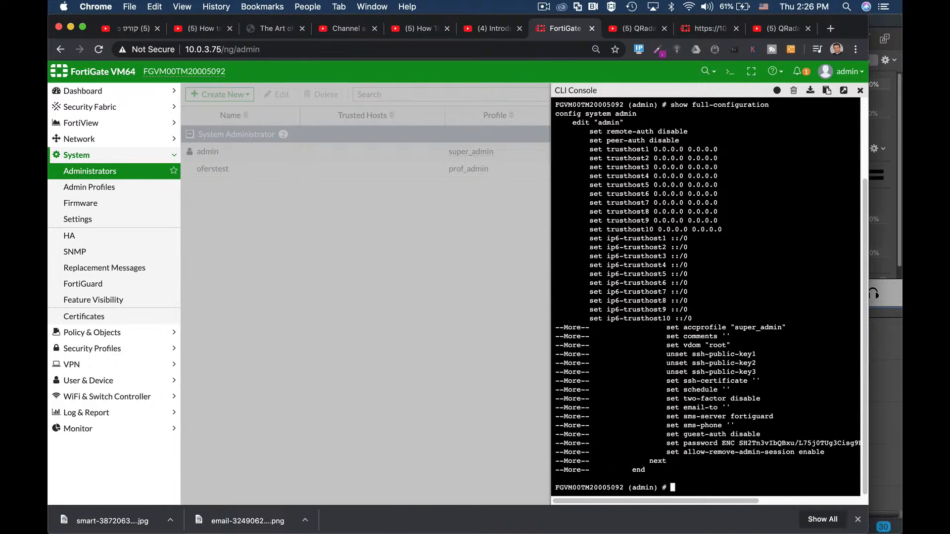
drag(654, 150, 726, 154)
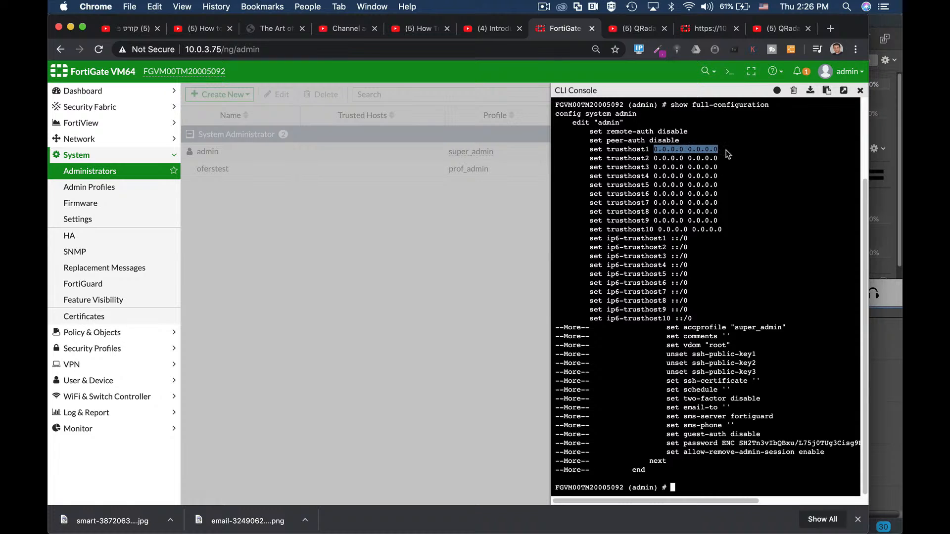
- Go to the admin profiles and view the super_admin profile
click(90, 191)
click(212, 152)
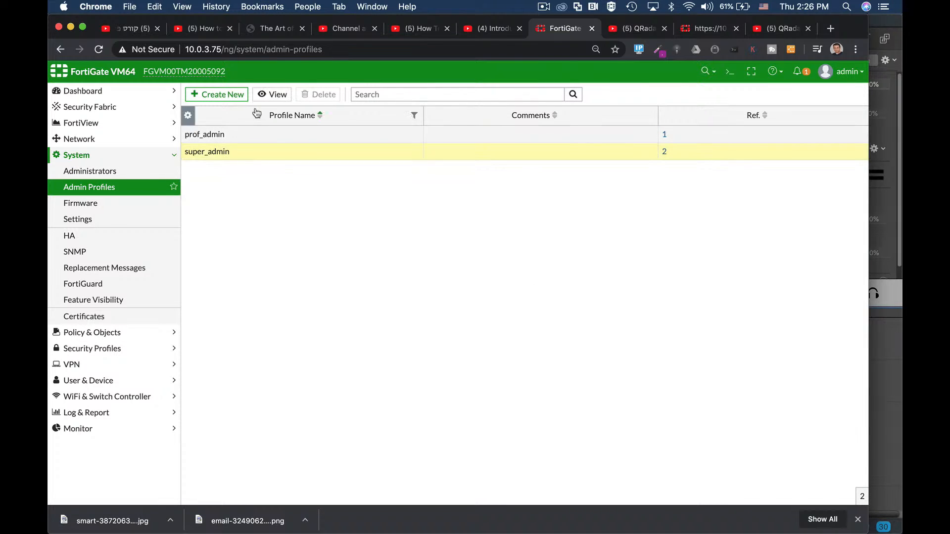
click(268, 95)
- Open the admin account in the administrators list for editing and enable restricting its login to trusted hosts
click(102, 175)
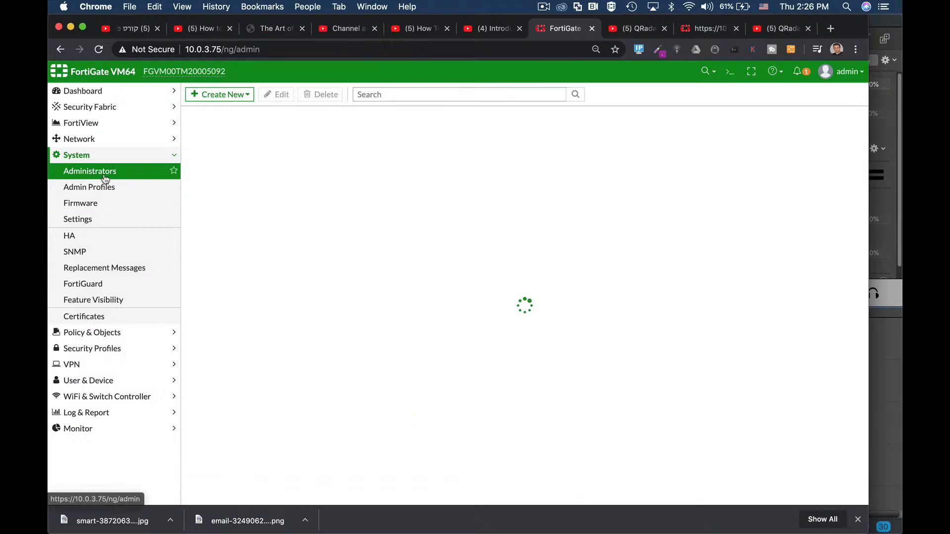
click(223, 153)
click(276, 94)
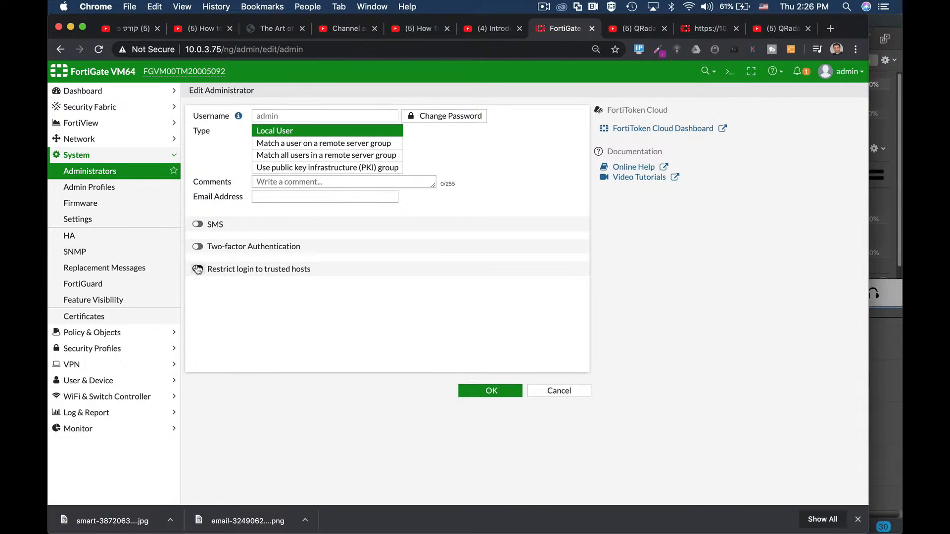
click(198, 269)
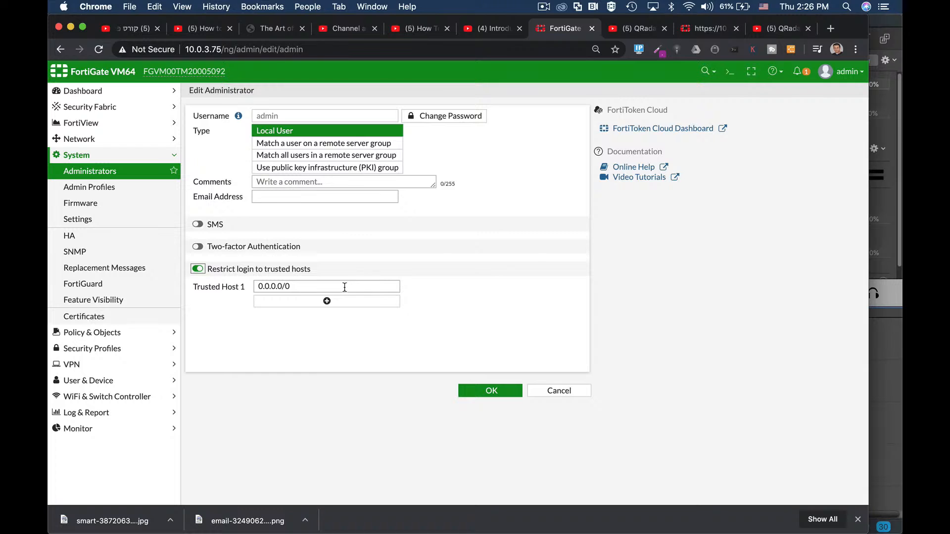
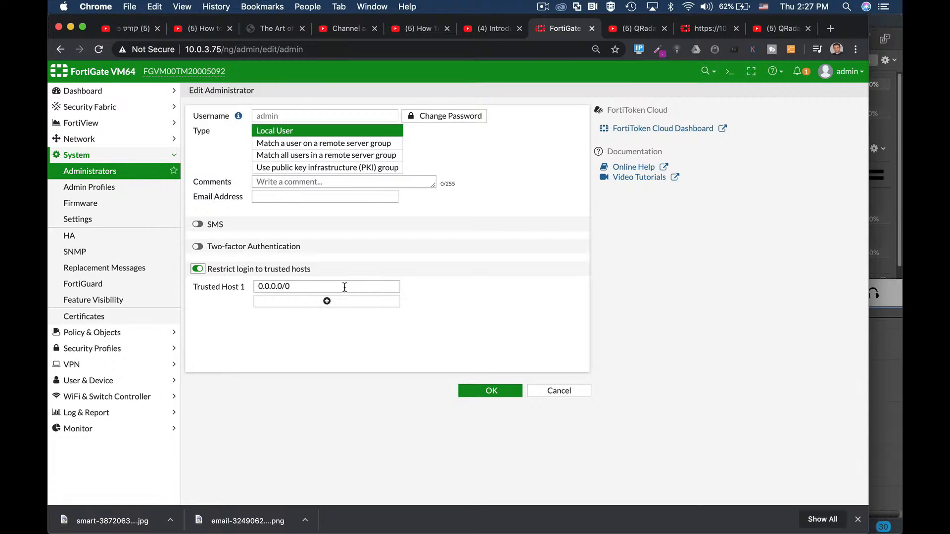
- Enable two-factor authentication in the admin account's form, and abort the open admin configuration in the CLI console
click(197, 247)
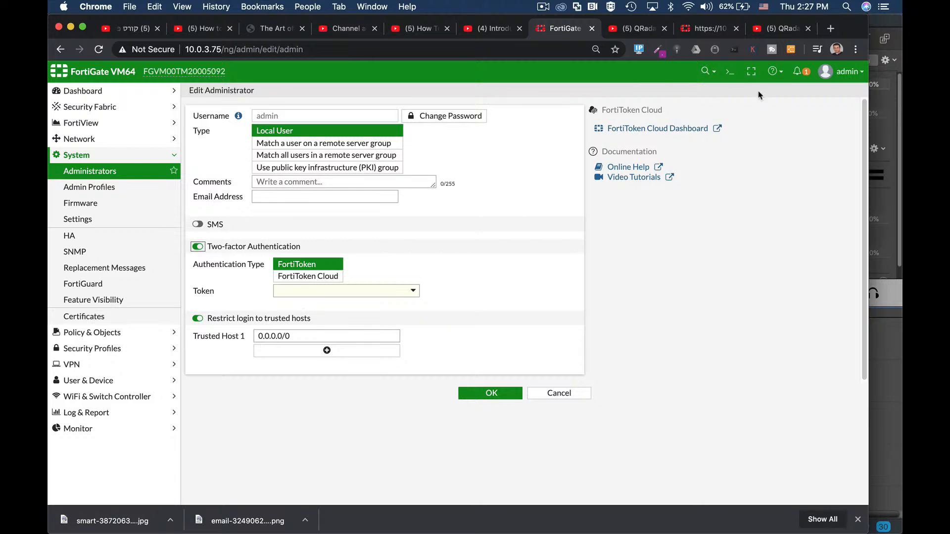
click(730, 78)
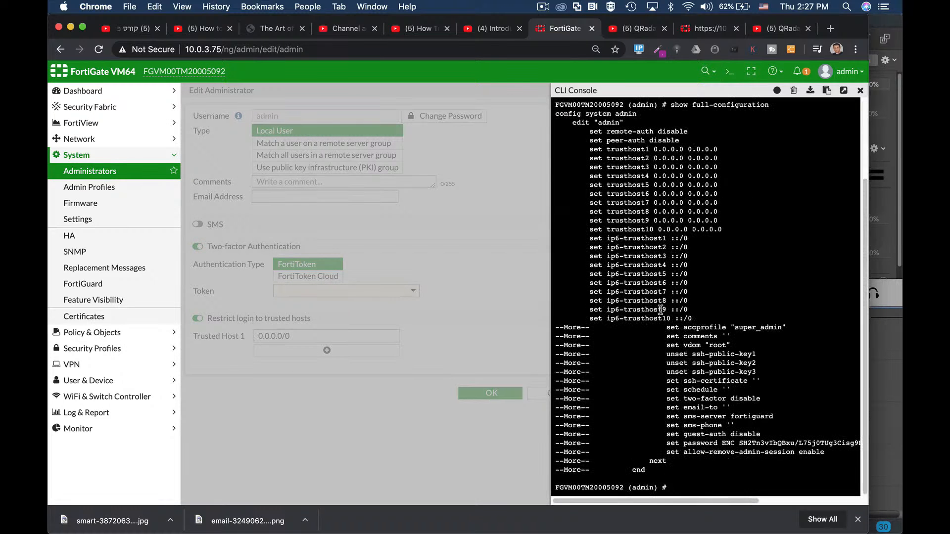
text(abort)
key(Return)
key(Return)
key(Return)
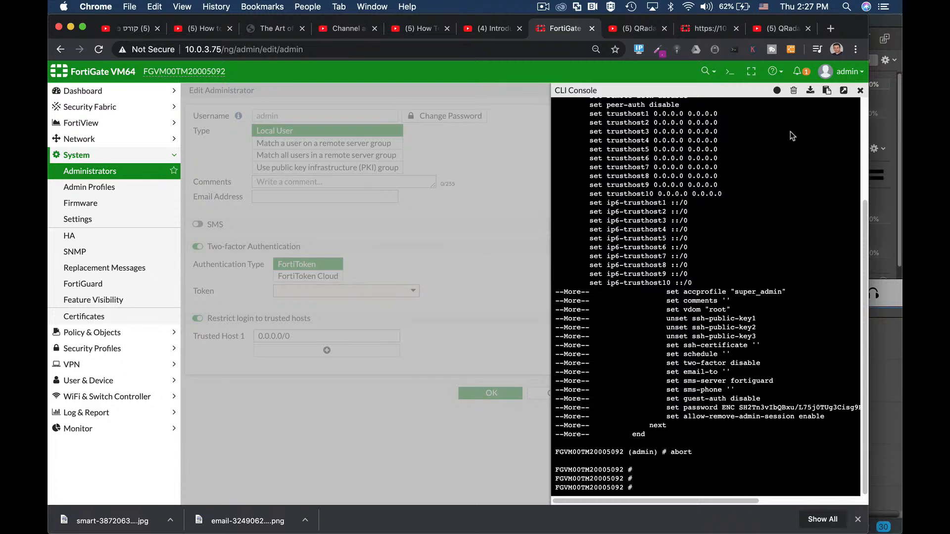
click(792, 93)
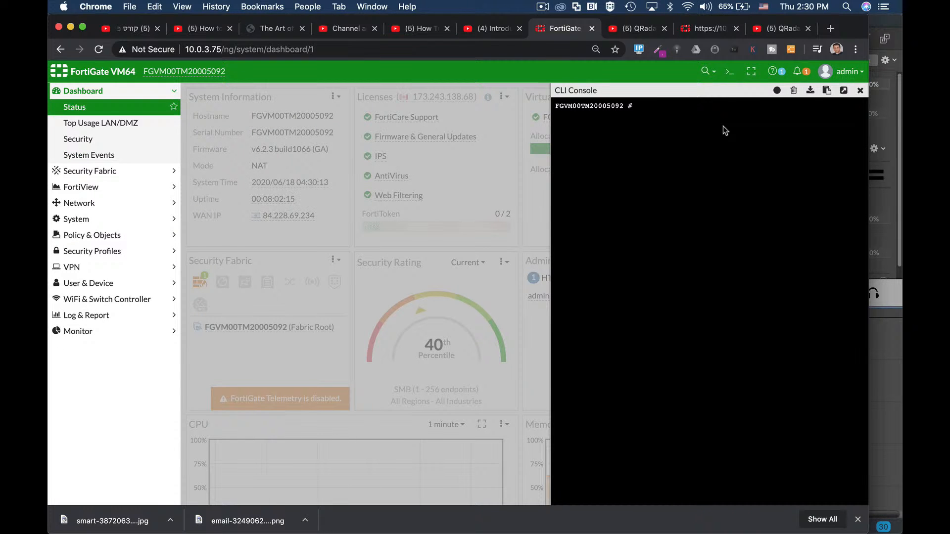
- Enter the system admin configuration from the cleared CLI console and edit the admin account
text(config sy)
key(Tab)
text(admin)
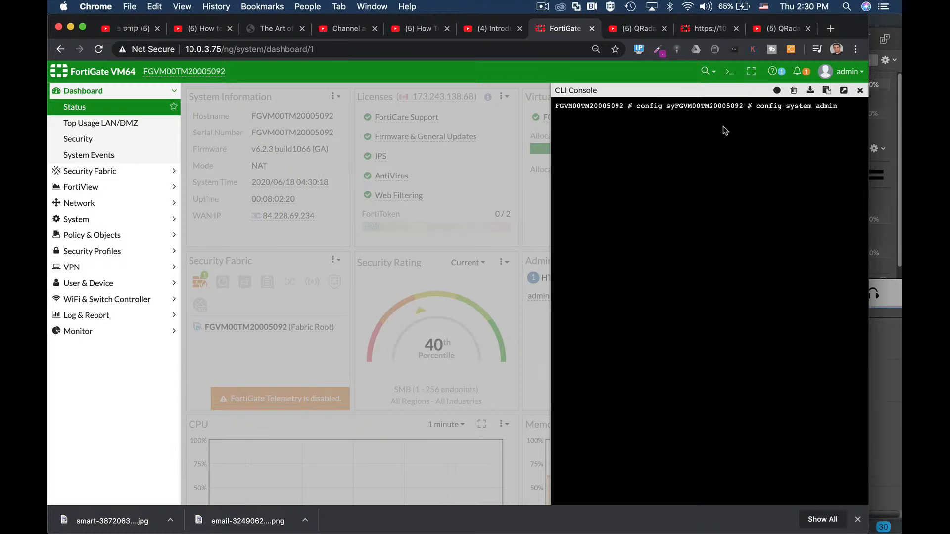
key(Return)
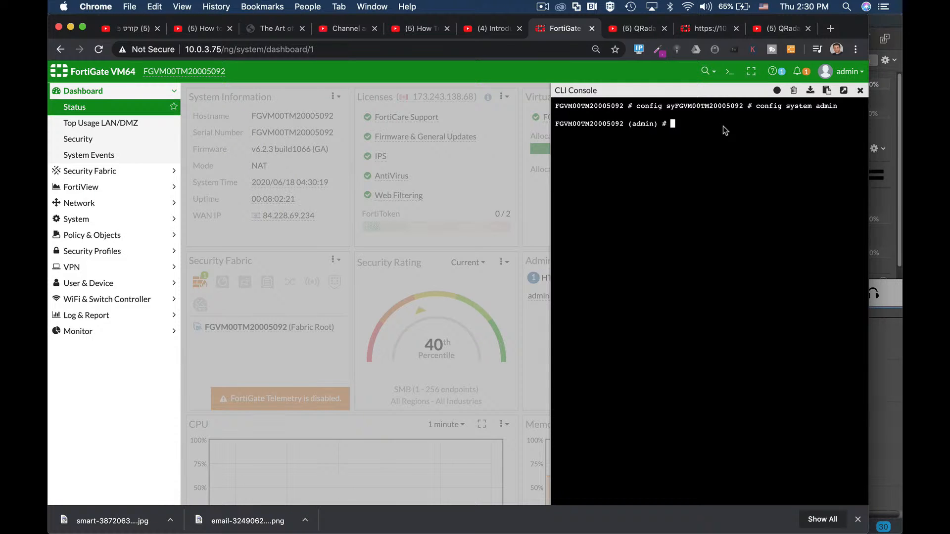
text(set)
key(BackSpace)
key(BackSpace)
key(BackSpace)
key(BackSpace)
text(edit admin)
key(Return)
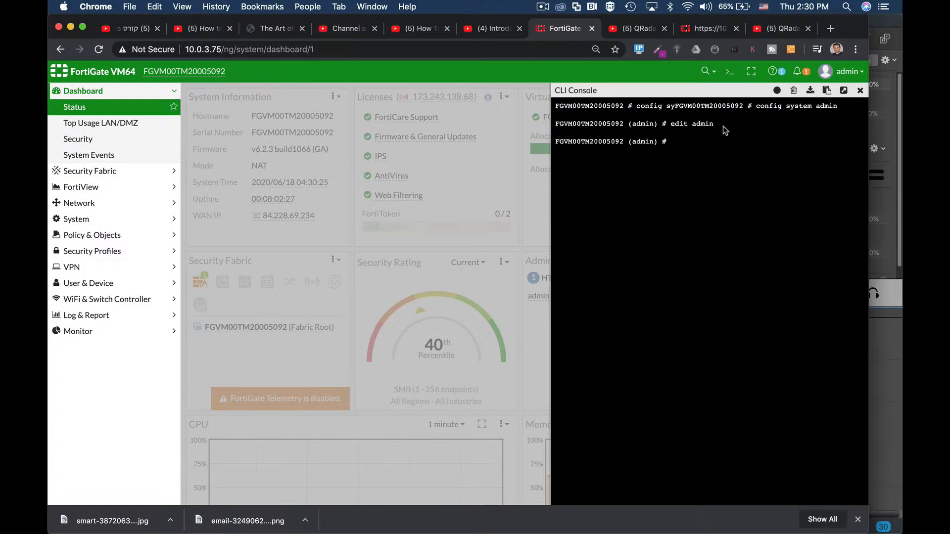
- Set the admin account's two-factor authentication method to email in the CLI
text(set two-factor email)
key(Return)
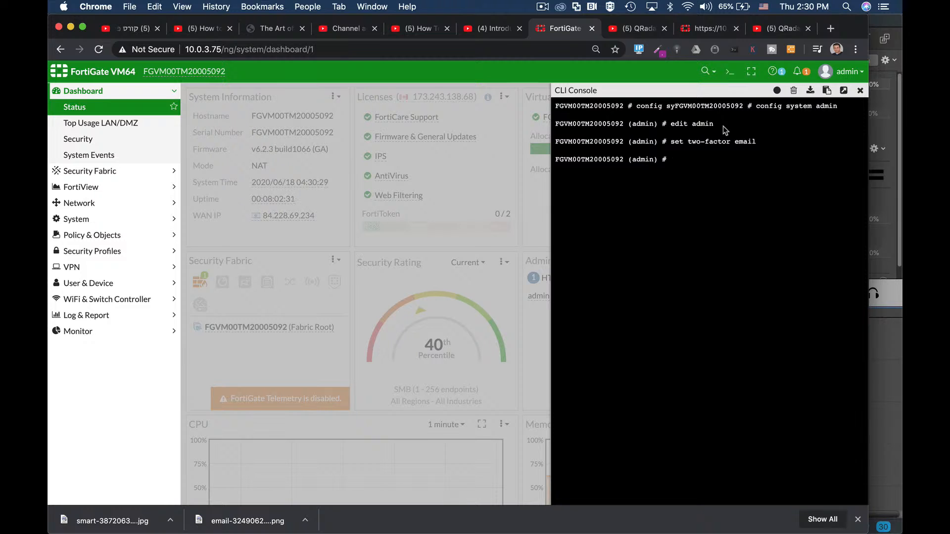
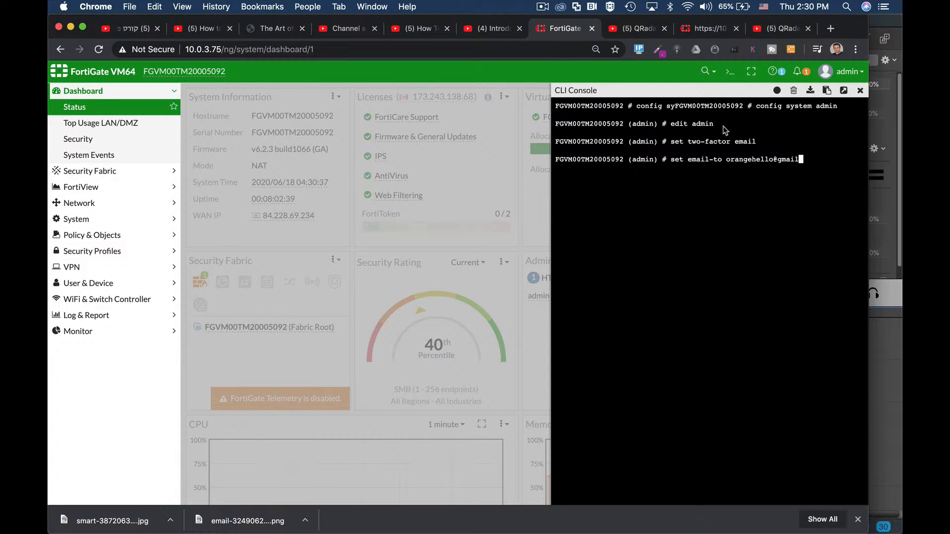
- Set the admin account's email-to value to the recipient's e-mail address and end the configuration
key(Return)
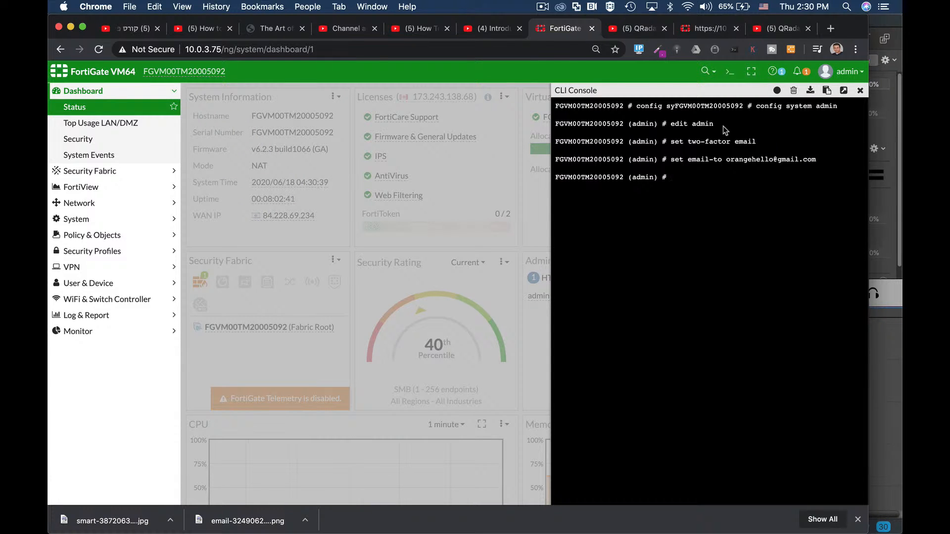
text(end)
key(Return)
- Go to the administrators list, check the two-factor entry of the admin account, and open that account for editing
click(86, 220)
click(88, 193)
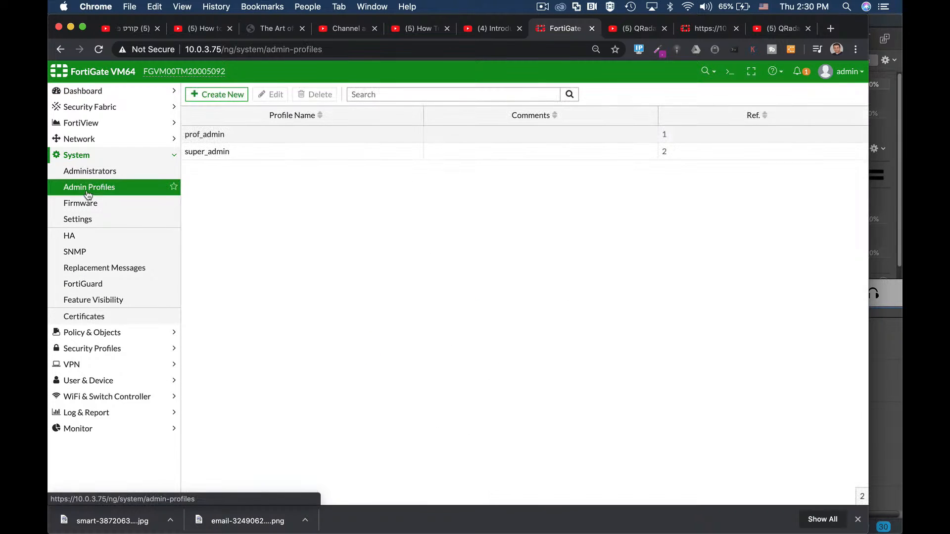
click(86, 171)
click(213, 151)
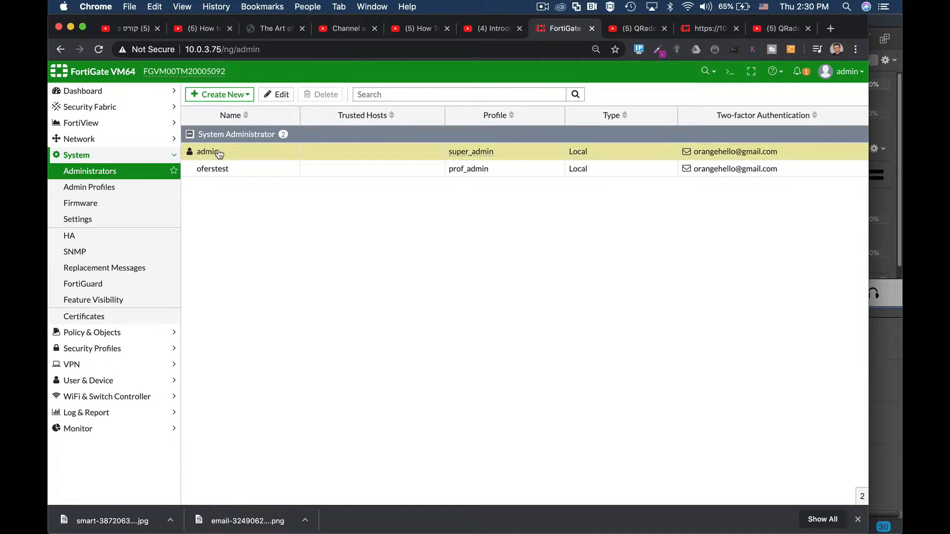
click(274, 94)
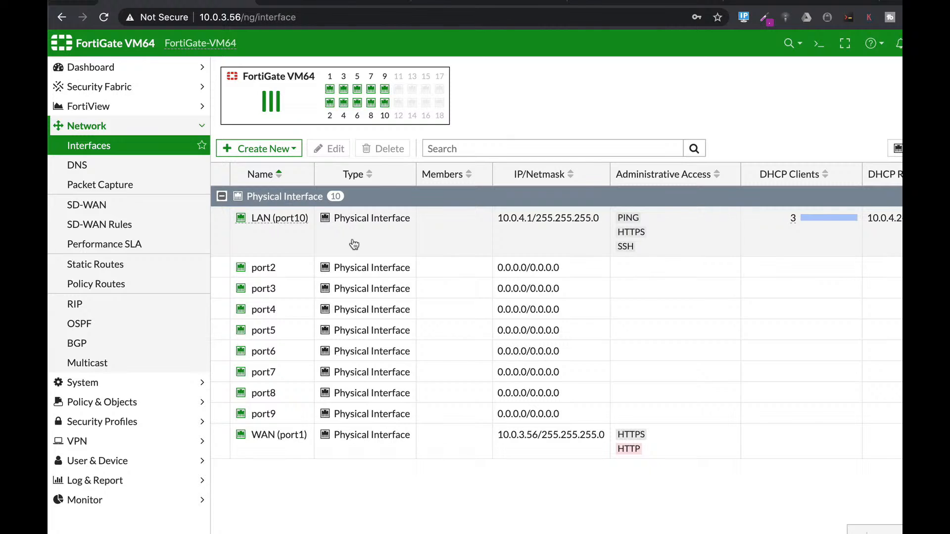
- Open the LAN (port10) interface from the interface list and look through its settings
click(377, 233)
click(331, 149)
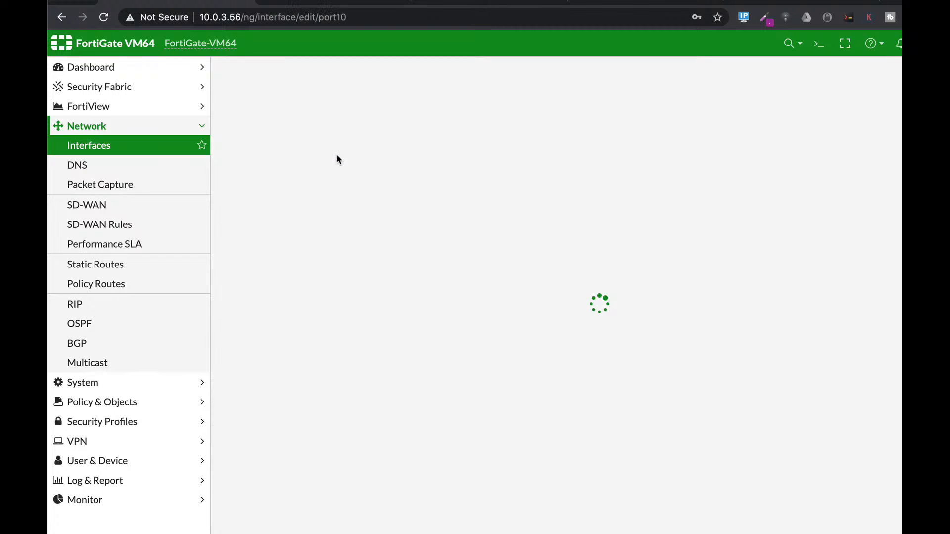
scroll(504, 390, down, 5)
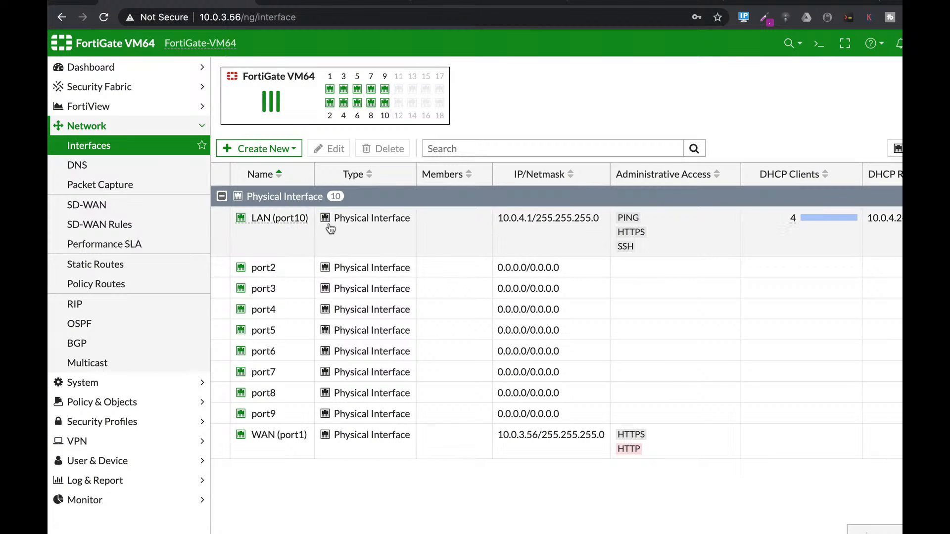
- Edit the LAN (port10) interface and enable its security mode as Captive Portal
click(373, 236)
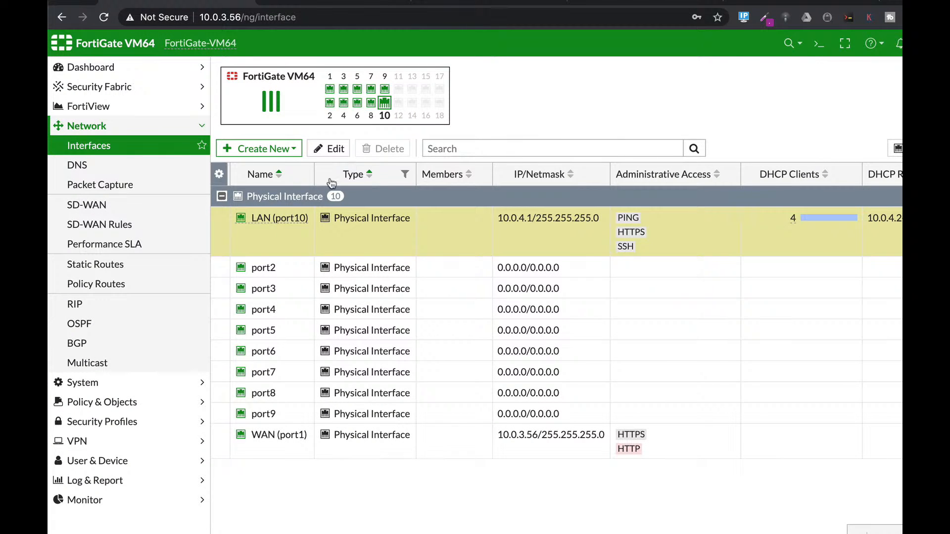
click(331, 156)
scroll(558, 363, down, 6)
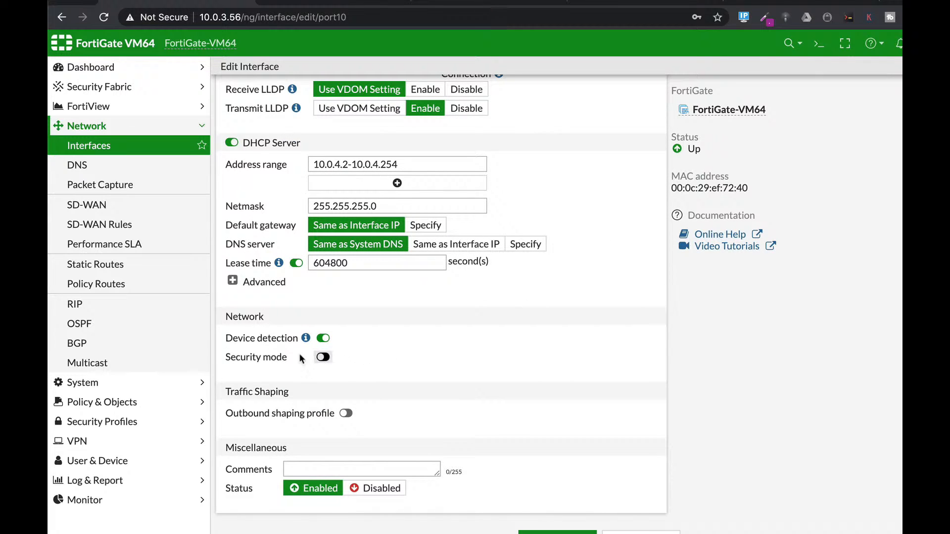
click(323, 358)
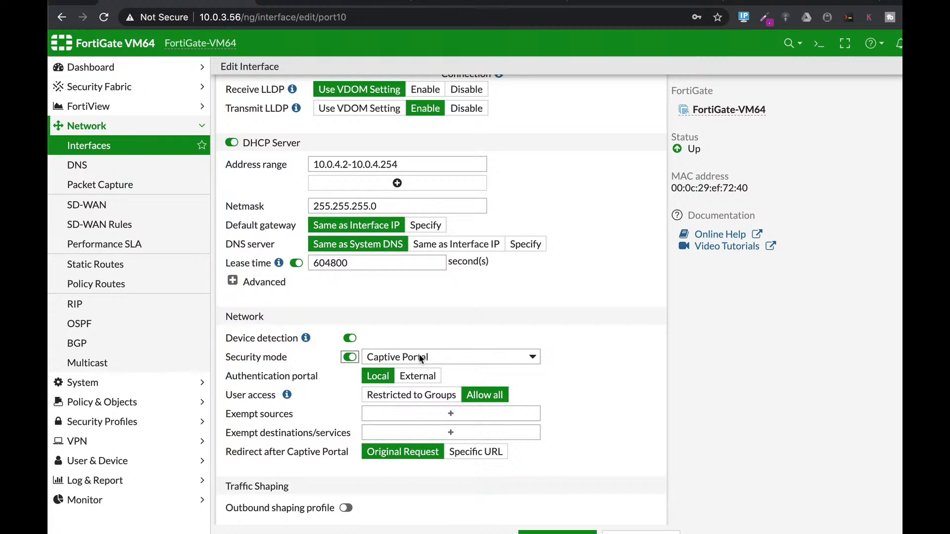
- Restrict the captive portal's user access to Guest-group and save the interface
click(419, 412)
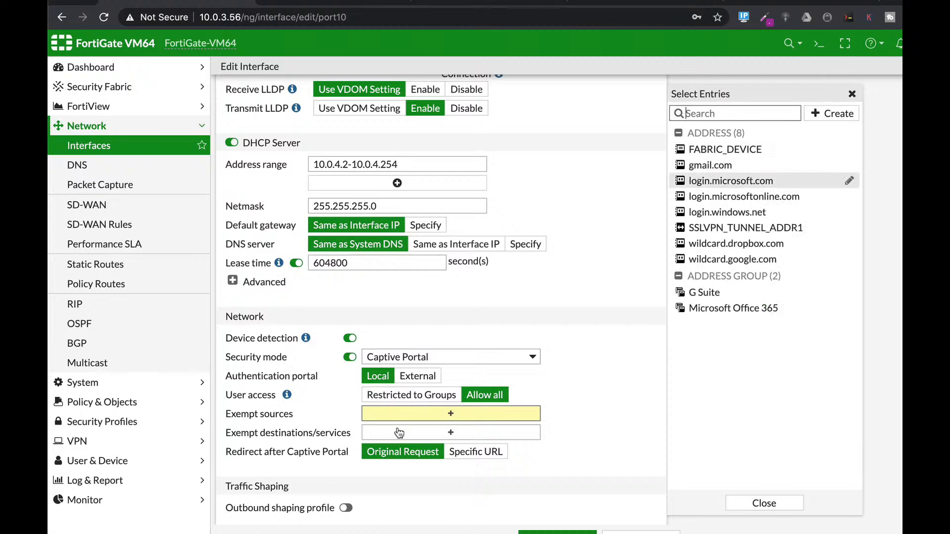
click(425, 394)
click(417, 415)
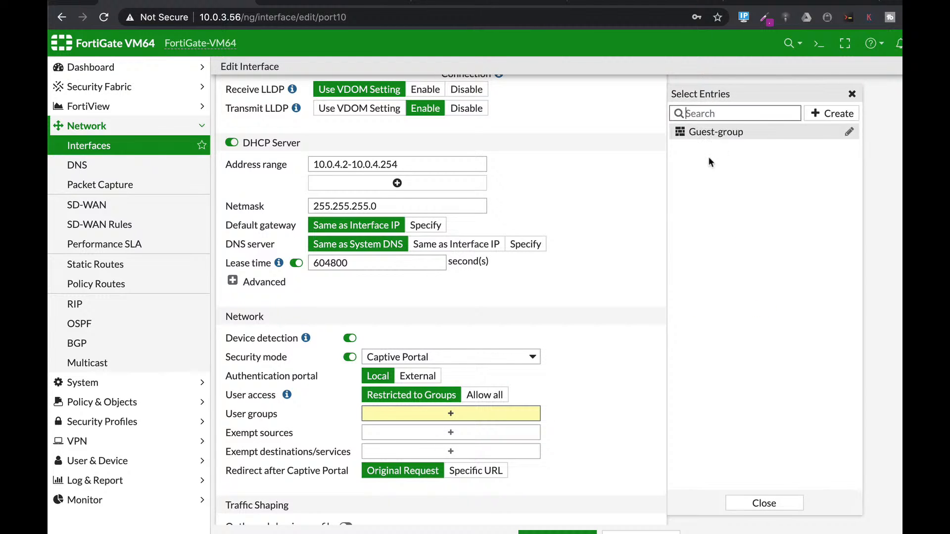
click(708, 133)
click(762, 503)
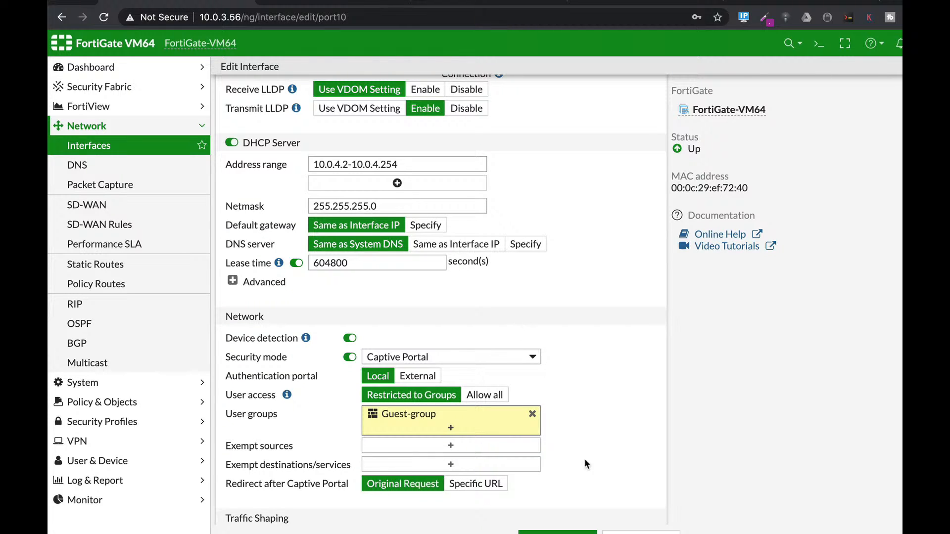
click(563, 531)
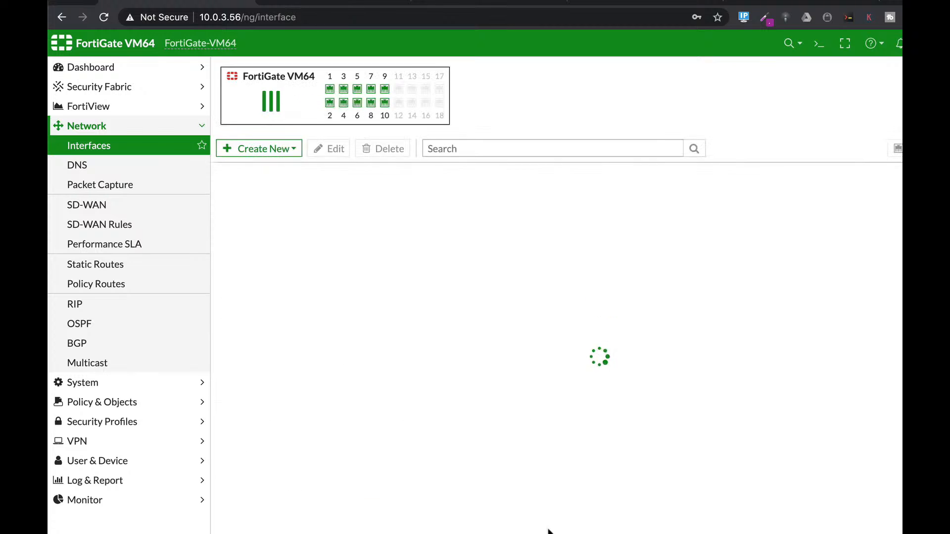
- Switch to the Ubuntu virtual machine, unlock it with the account password, and open Firefox to view the firewall authentication page
key(super+Tab)
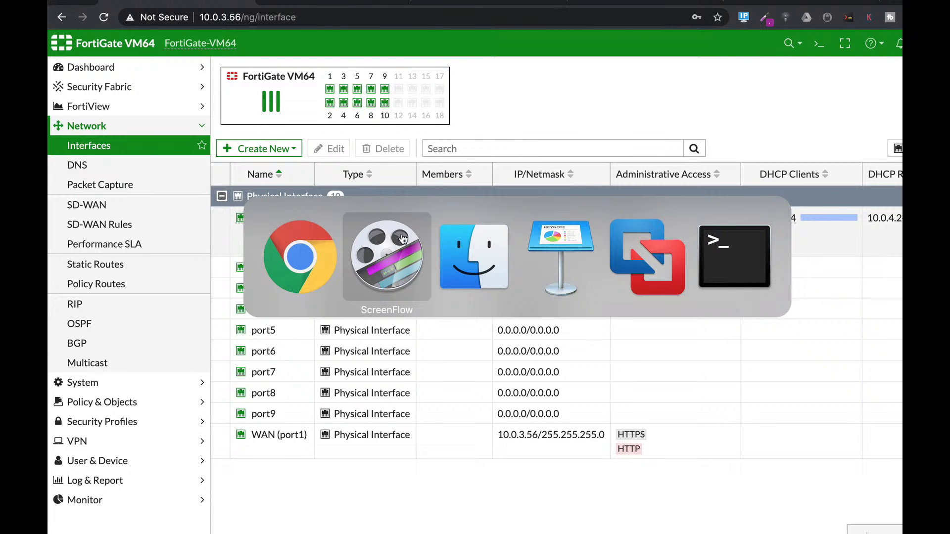
key(super+Tab)
key(super+Tab)
key(super+Tab)
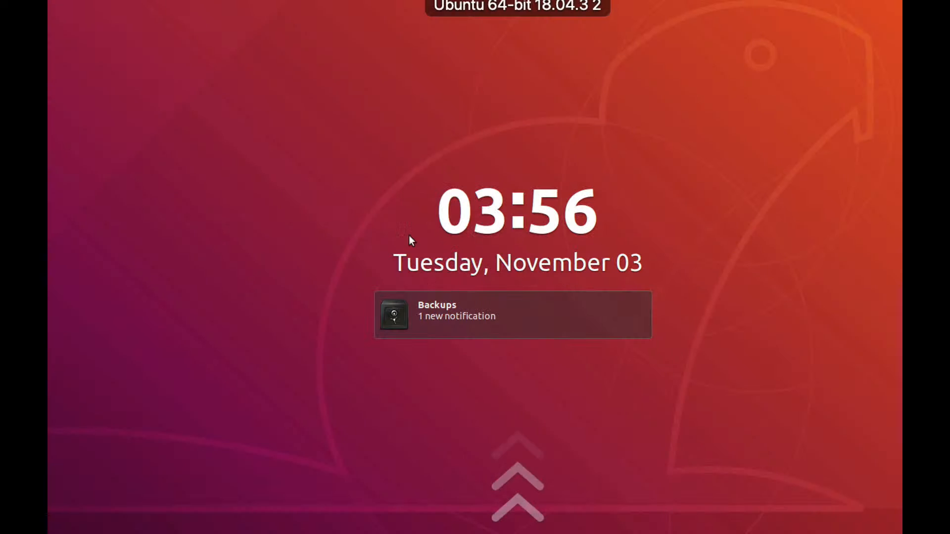
key(Return)
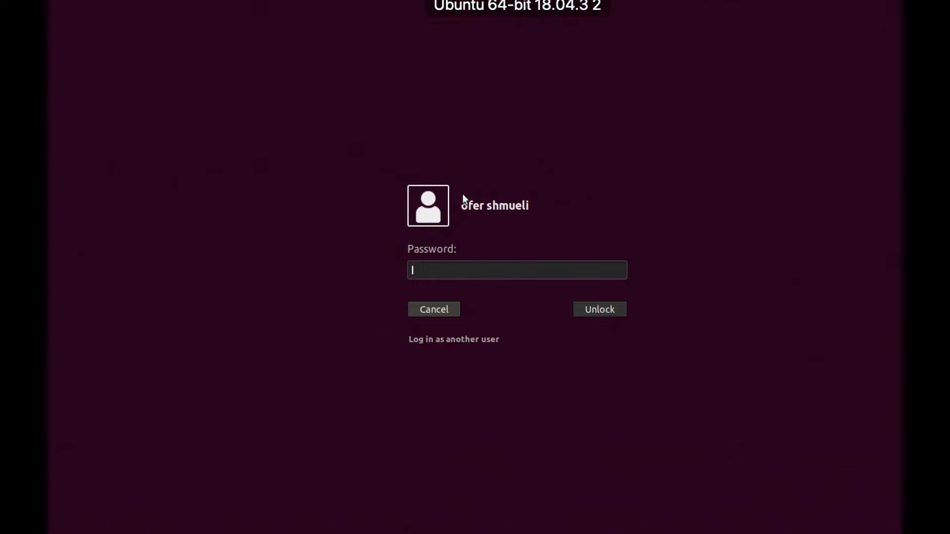
text(●●●●)
key(Return)
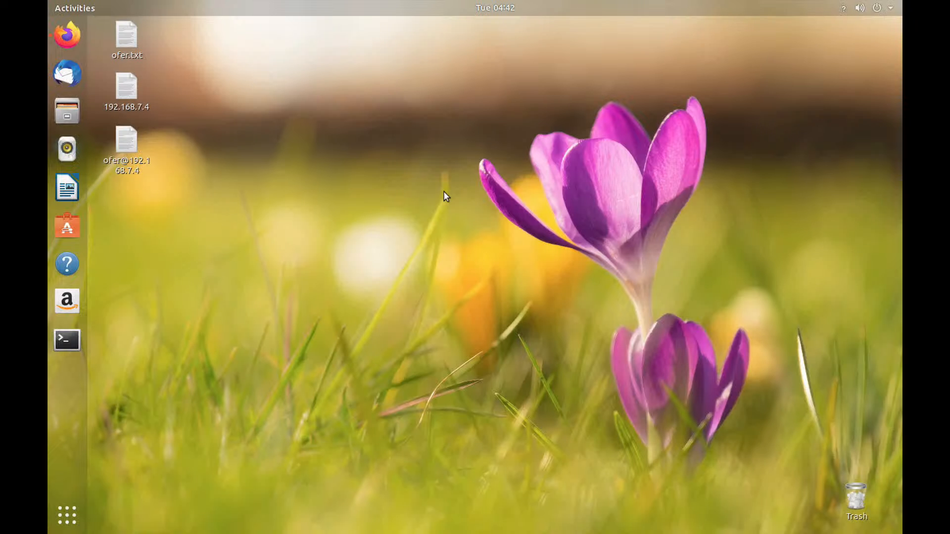
click(69, 36)
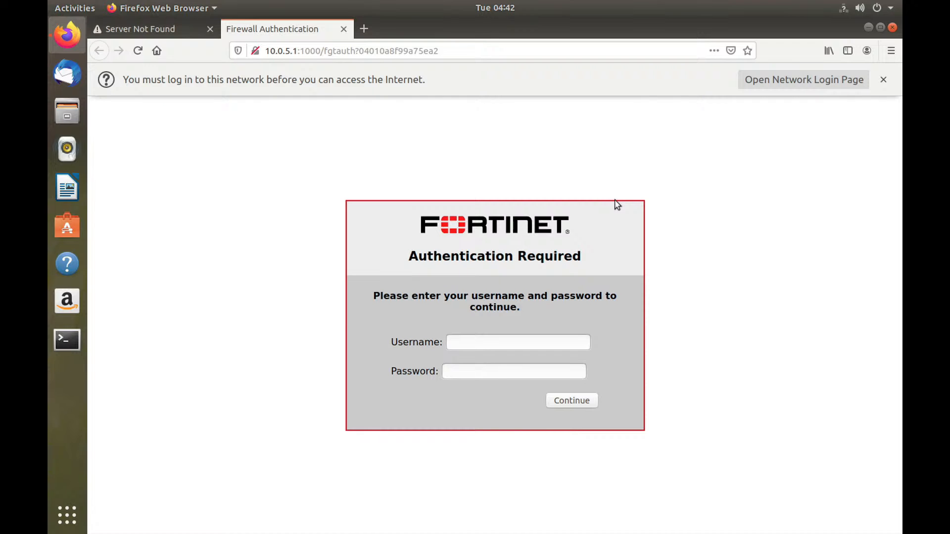
- Switch back to the FortiGate web interface in Chrome and log in as admin with the account password
key(super+Tab)
key(super+Tab)
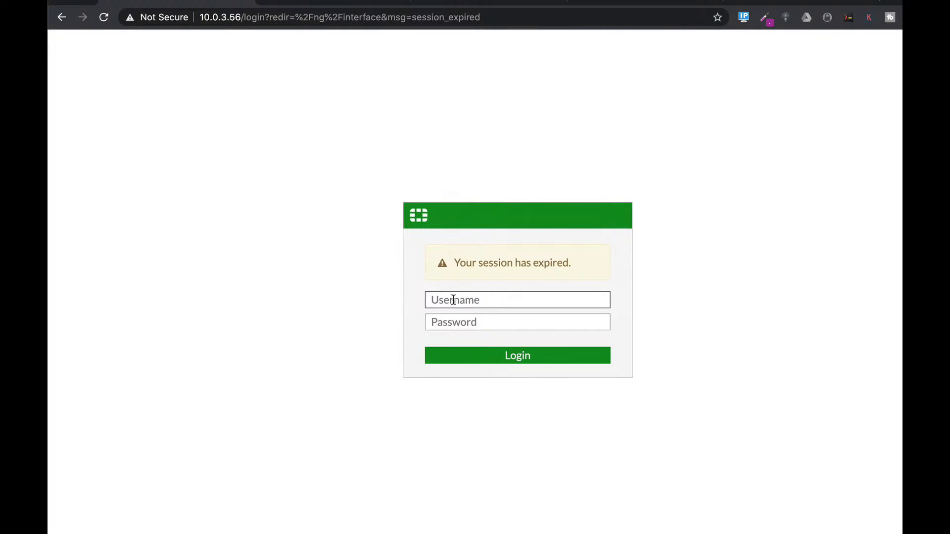
text(admin)
key(Tab)
text(p)
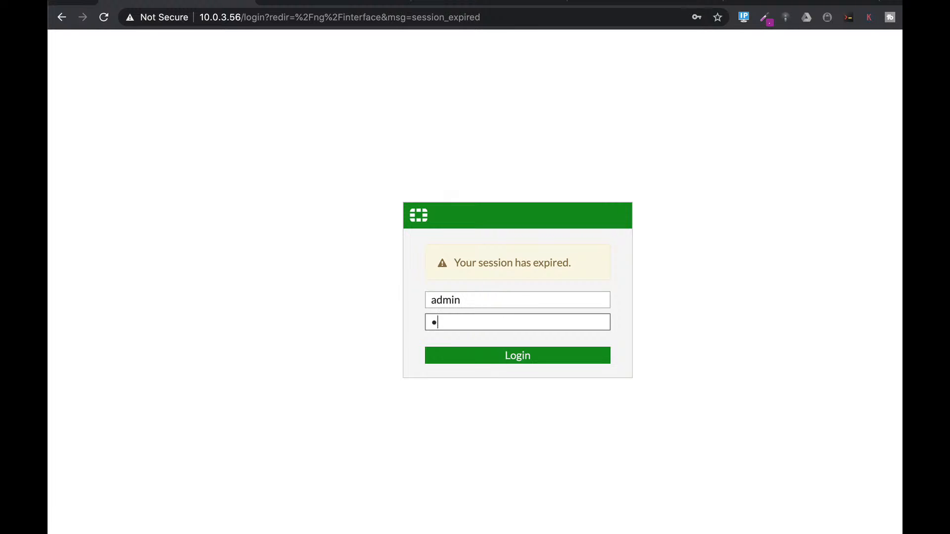
text(asswd)
key(Return)
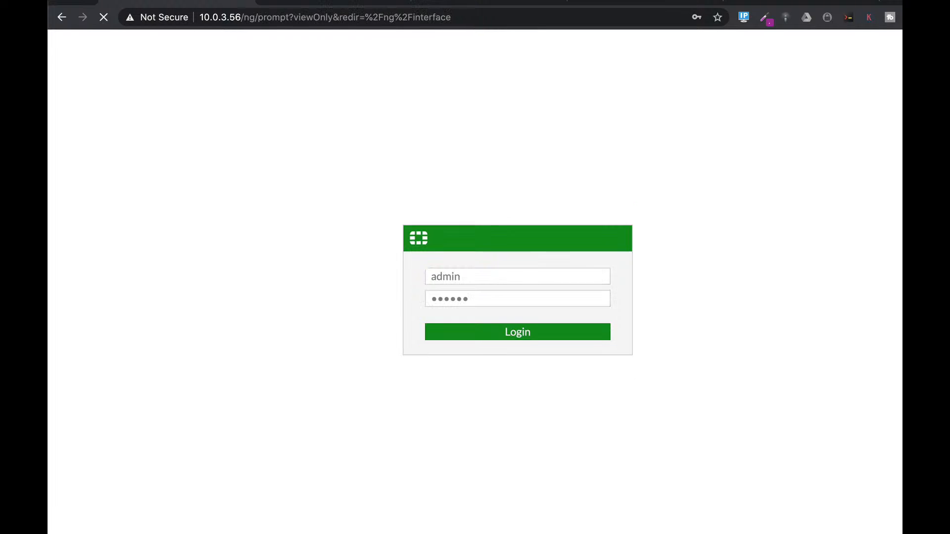
click(584, 354)
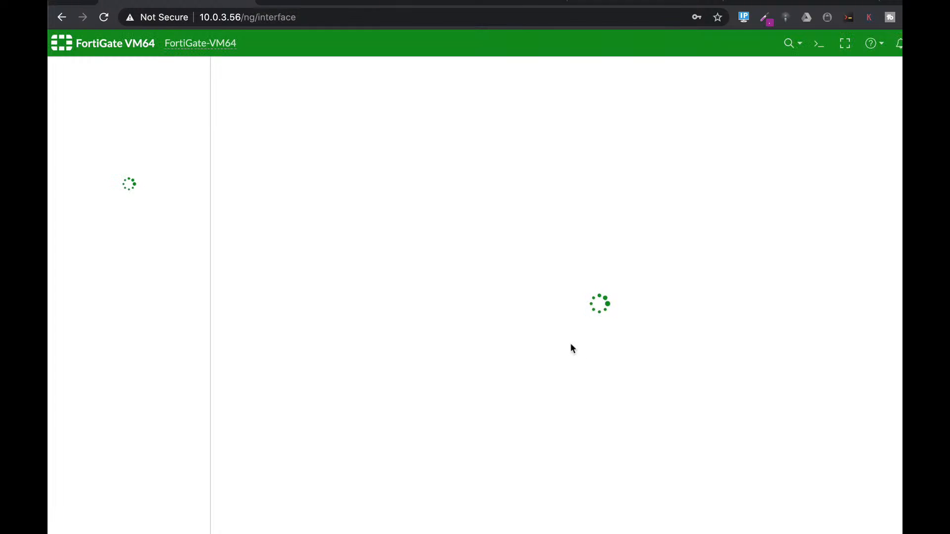
- Go to the system's replacement messages and open the authentication Login Page for editing
click(102, 383)
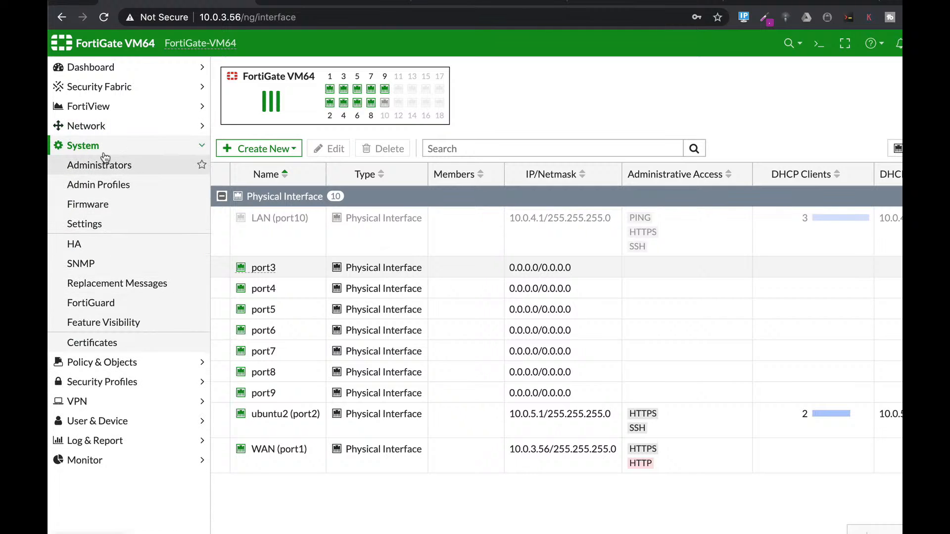
click(100, 285)
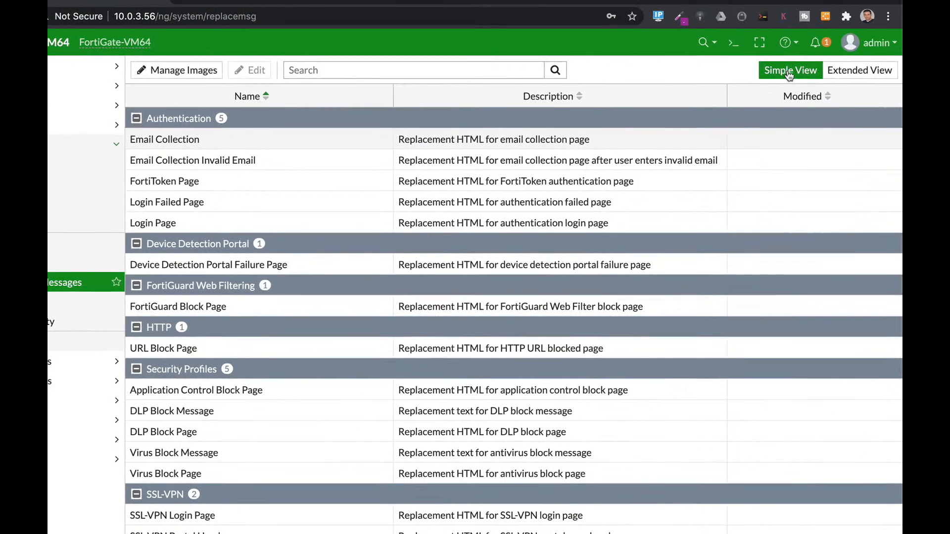
click(159, 224)
click(251, 70)
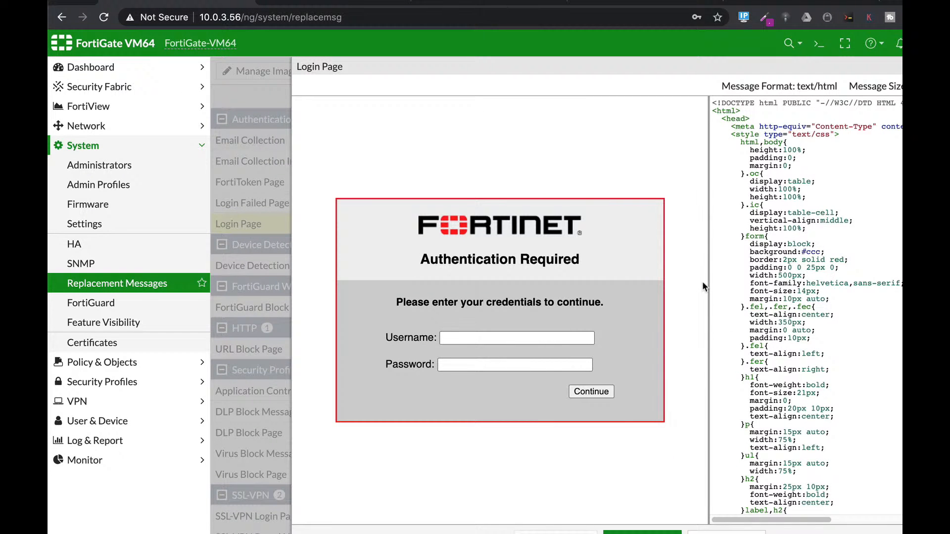
- Leave the Login Page editor and start a new replacement image in the managed images
mouse_move(706, 279)
mouse_down()
mouse_move(387, 275)
mouse_move(723, 272)
mouse_up()
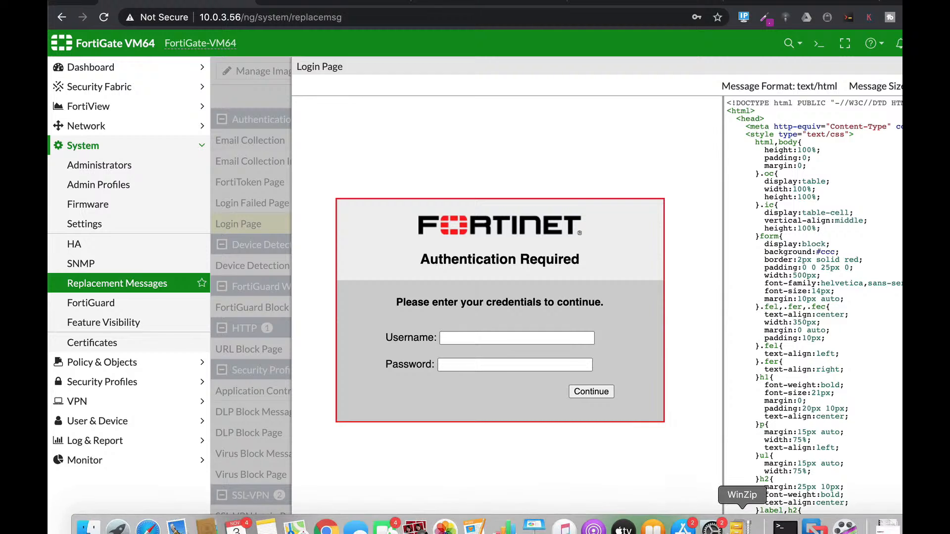
click(726, 533)
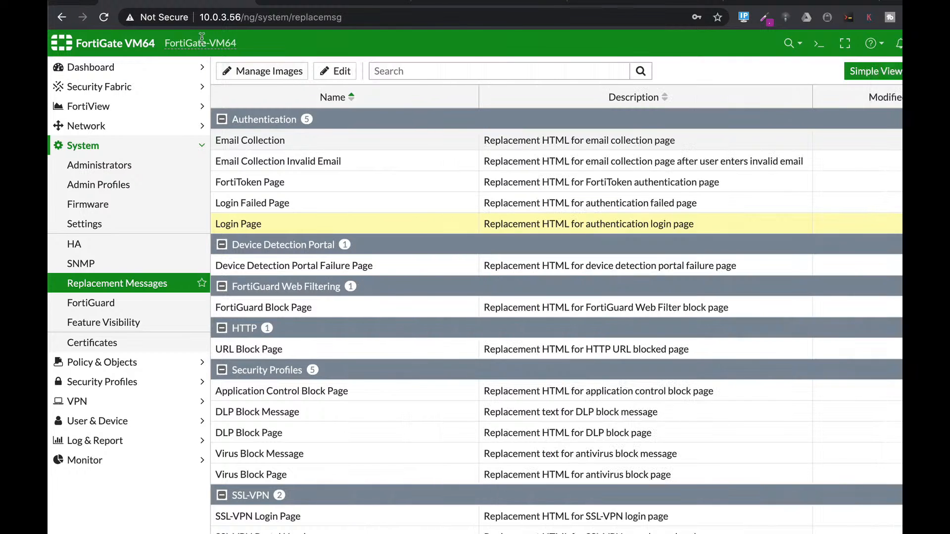
click(280, 73)
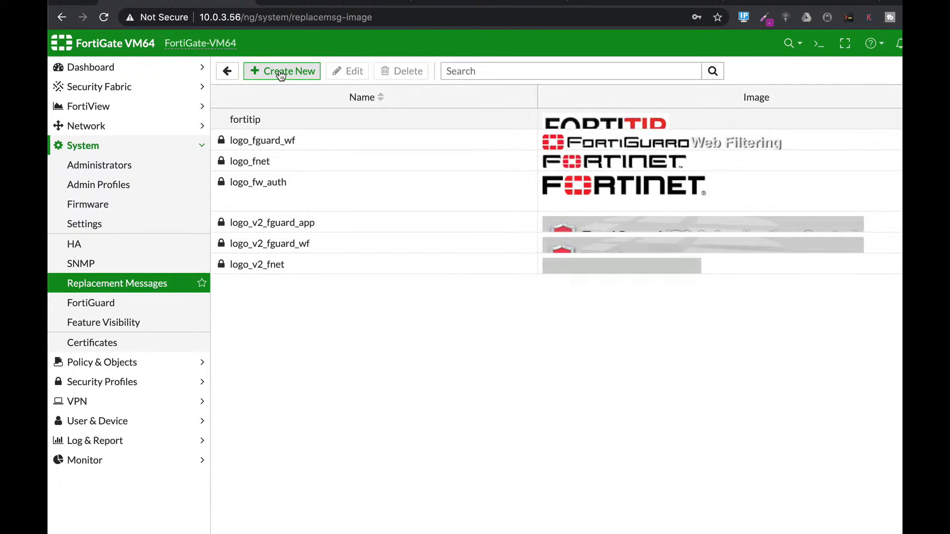
click(281, 73)
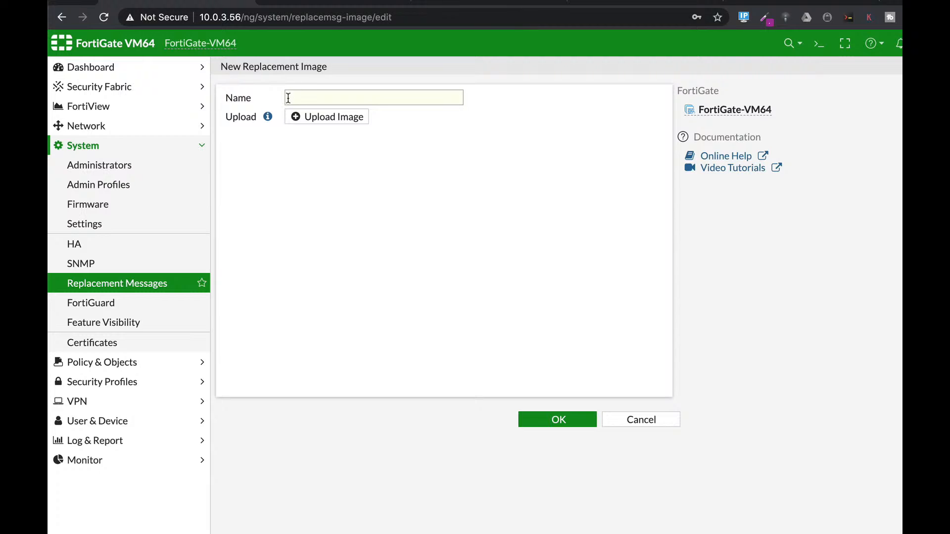
- Upload the 193×44 FORTITIP screenshot from the Desktop as a replacement image named fortitip1 and save it
click(296, 94)
text(fort)
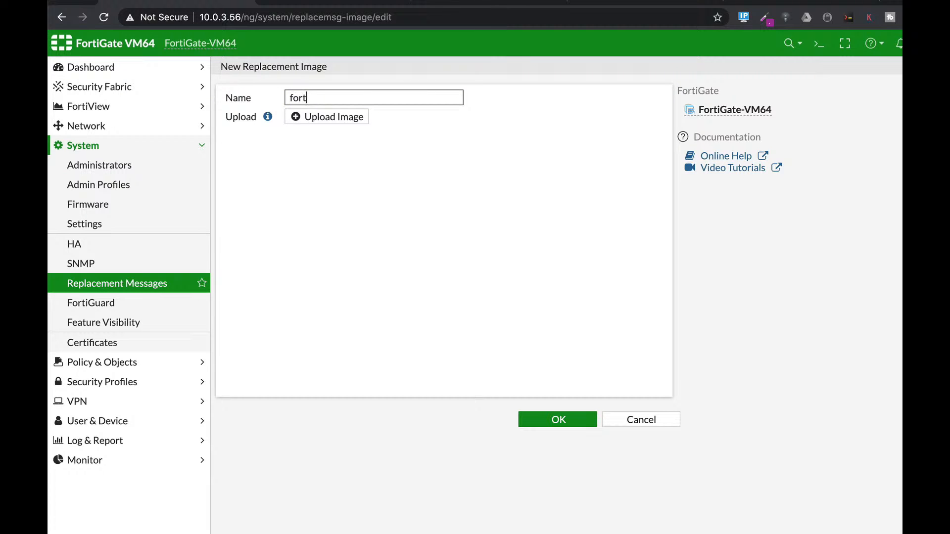
text(itip)
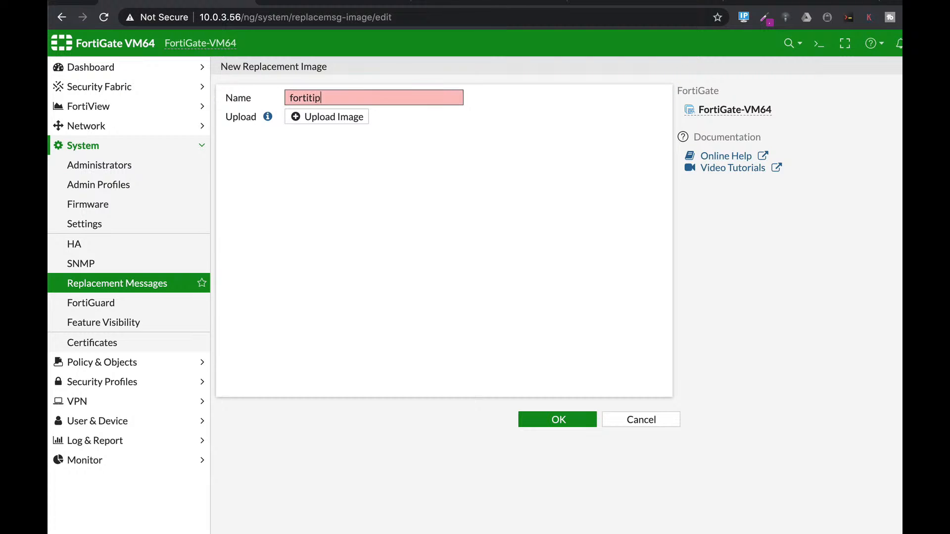
click(329, 118)
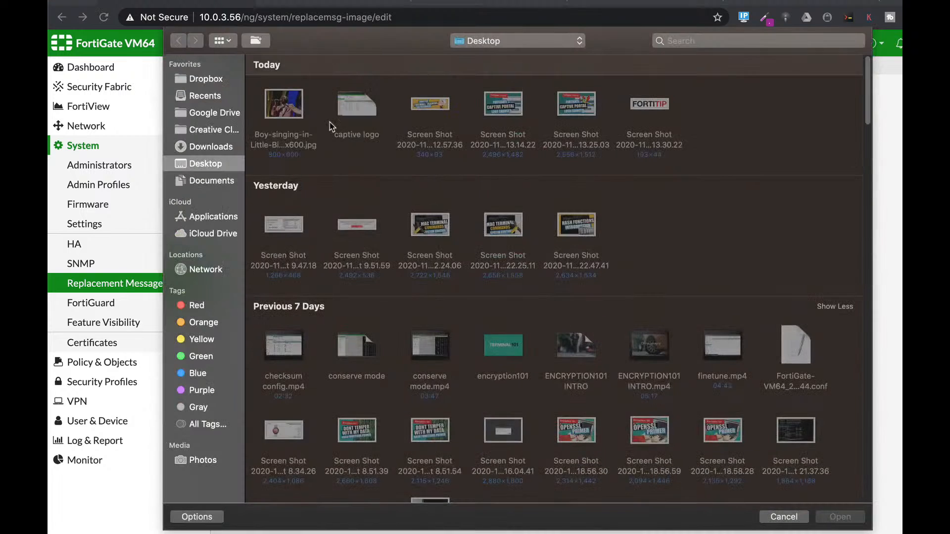
click(663, 107)
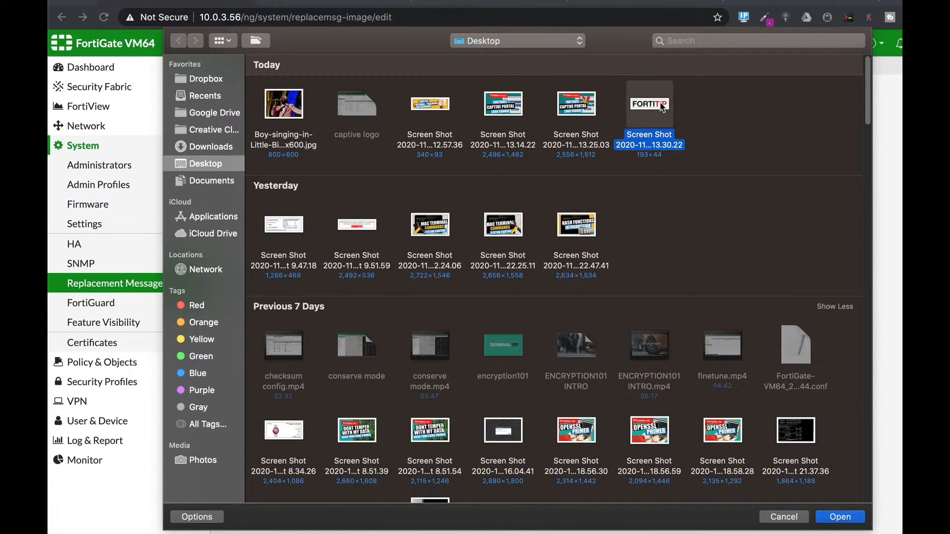
double_click(663, 106)
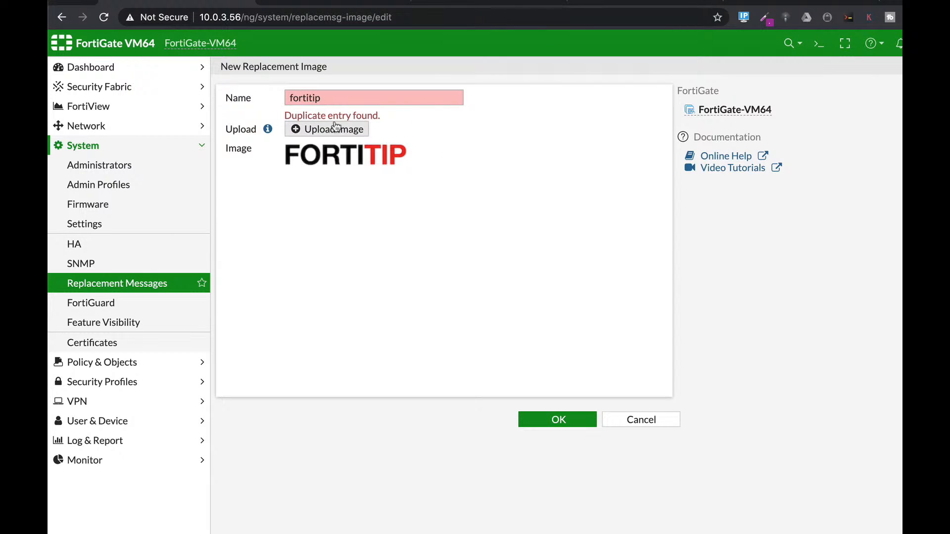
click(326, 99)
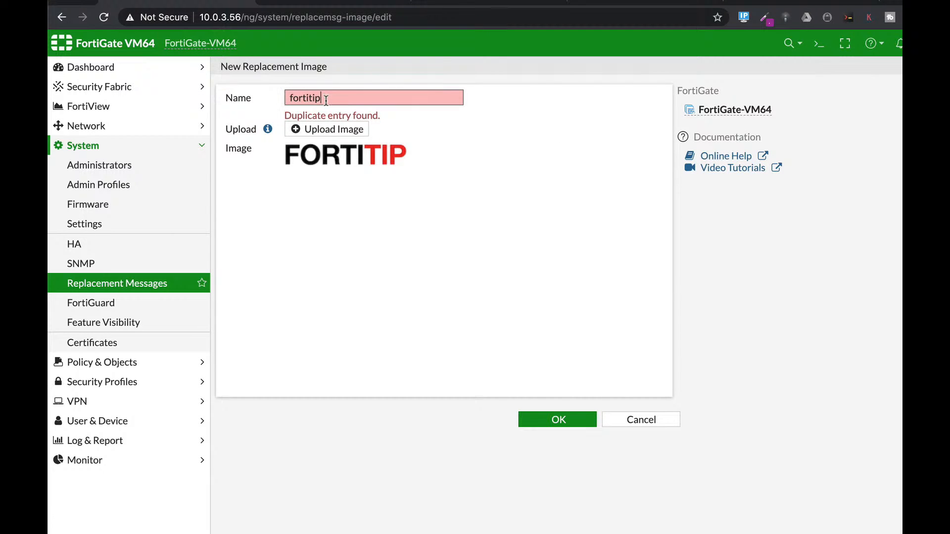
text(1)
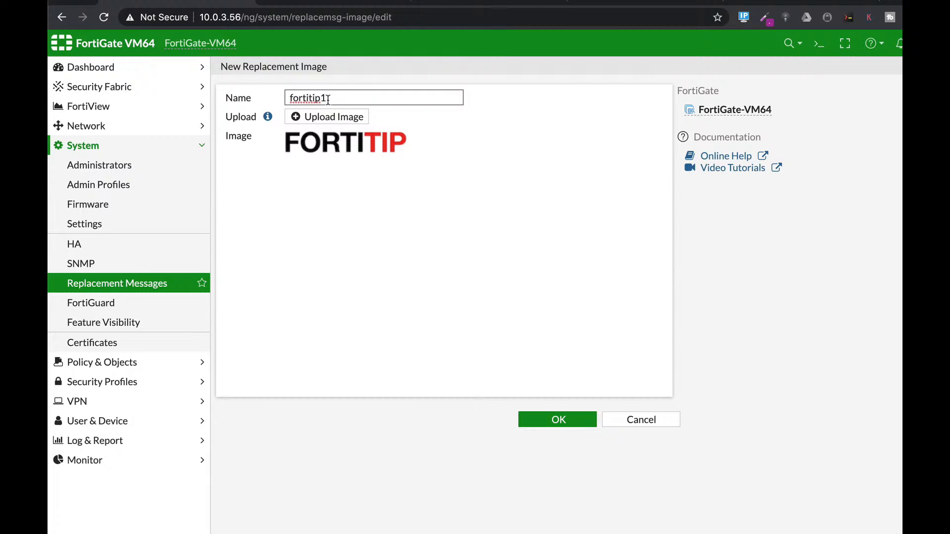
click(571, 420)
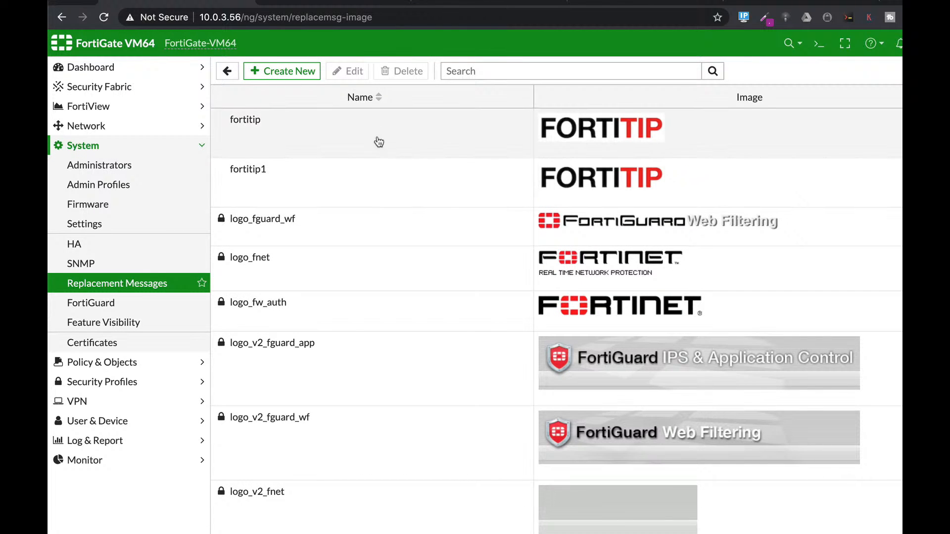
- Reopen the authentication Login Page for editing, enlarge its HTML code area and find "logo" in the code
click(136, 281)
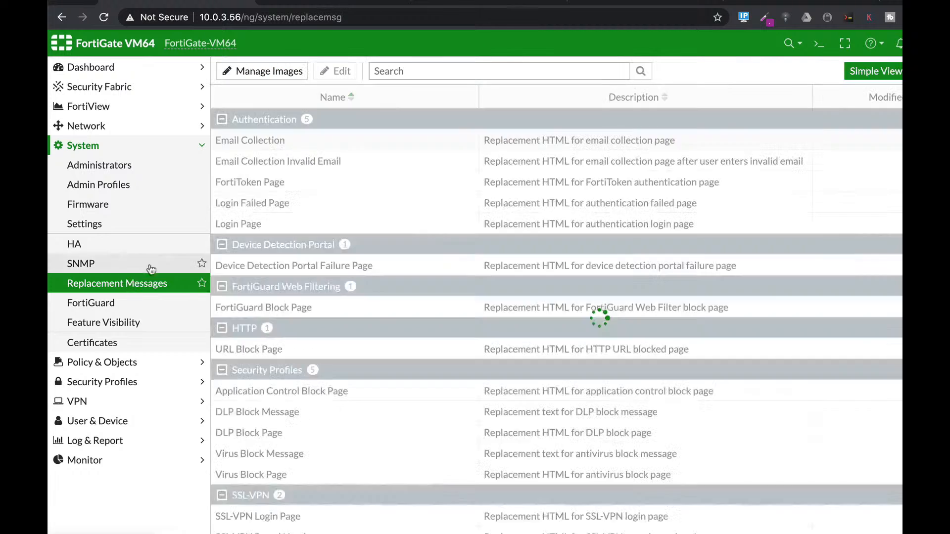
click(253, 227)
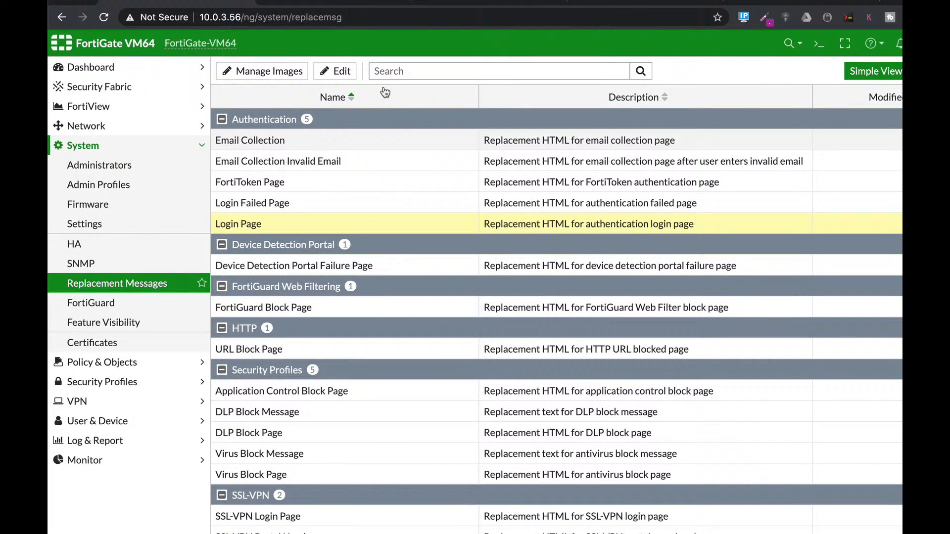
click(338, 73)
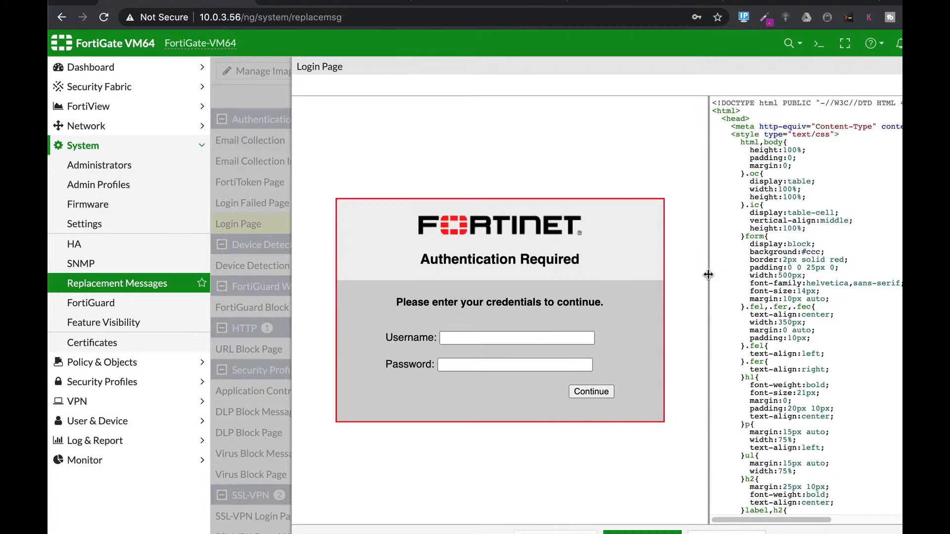
drag(709, 275, 340, 263)
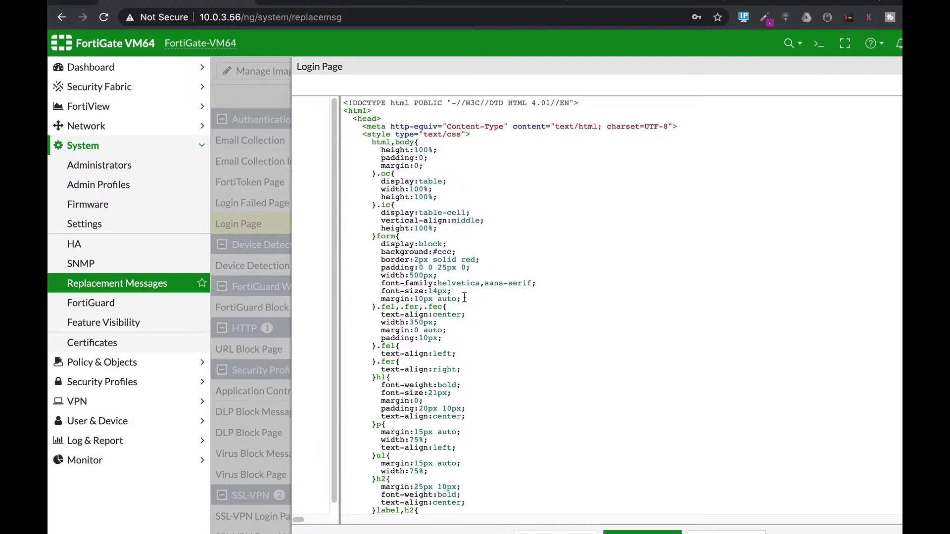
scroll(500, 318, down, 5)
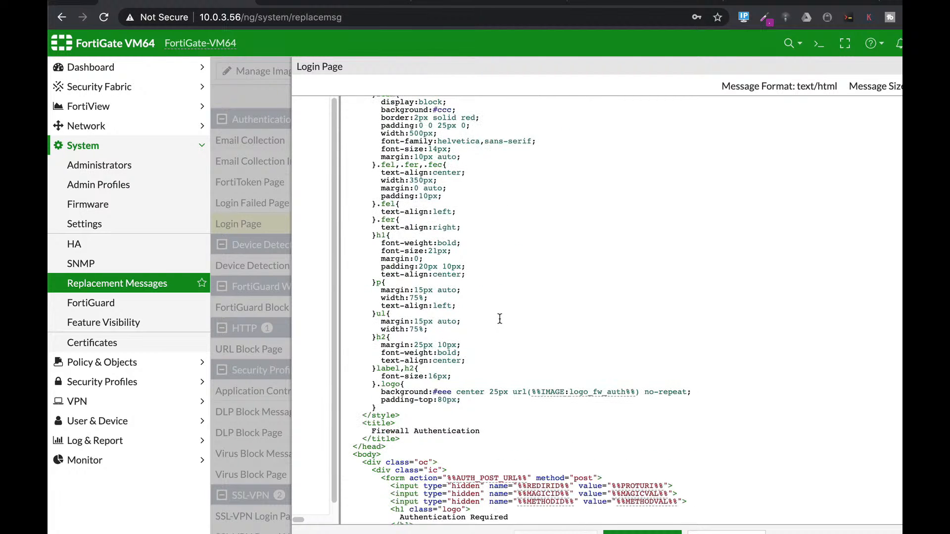
key(ctrl+f)
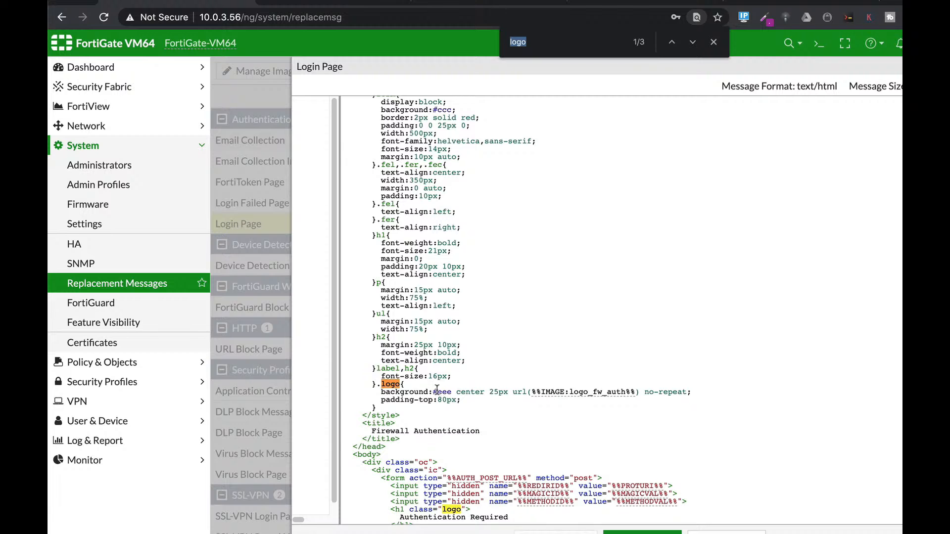
- In the .logo style, set the background colour to #ffffff and the image to fortitip1, and save the page
drag(435, 392, 453, 392)
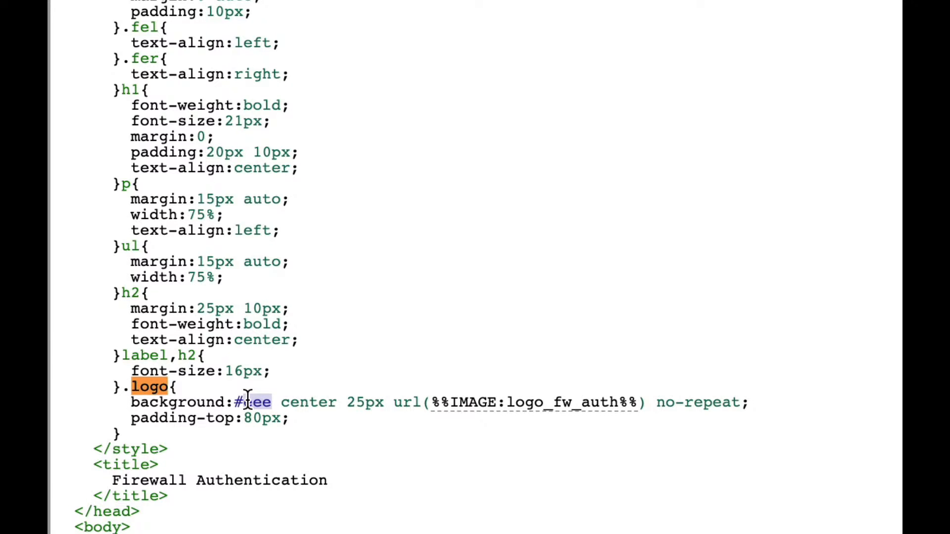
text(ffffff)
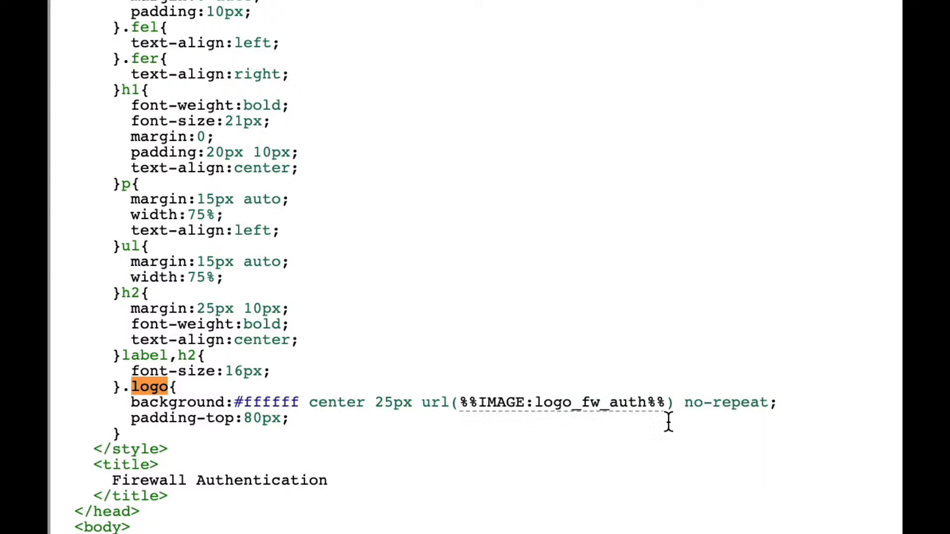
click(650, 403)
key(BackSpace)
key(BackSpace)
key(BackSpace)
key(BackSpace)
key(BackSpace)
key(BackSpace)
key(BackSpace)
key(BackSpace)
key(BackSpace)
key(BackSpace)
key(BackSpace)
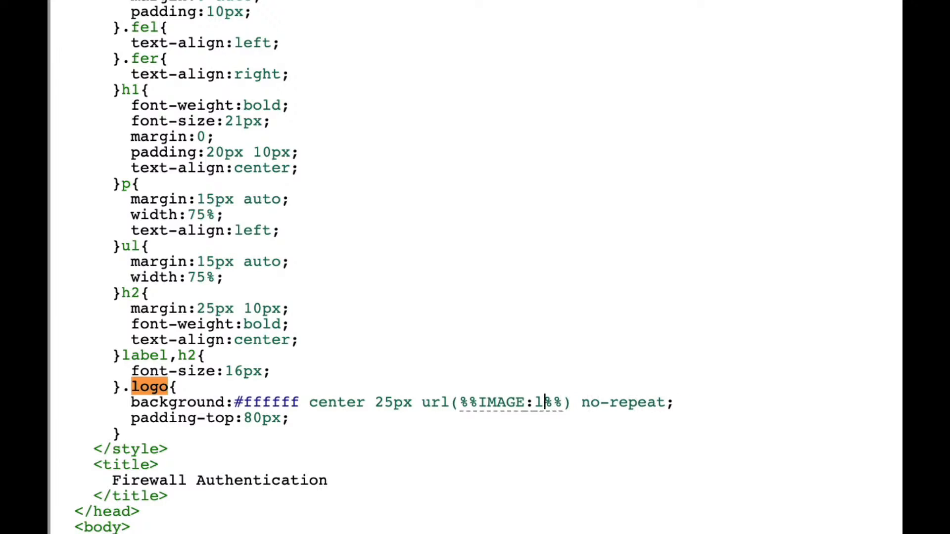
key(BackSpace)
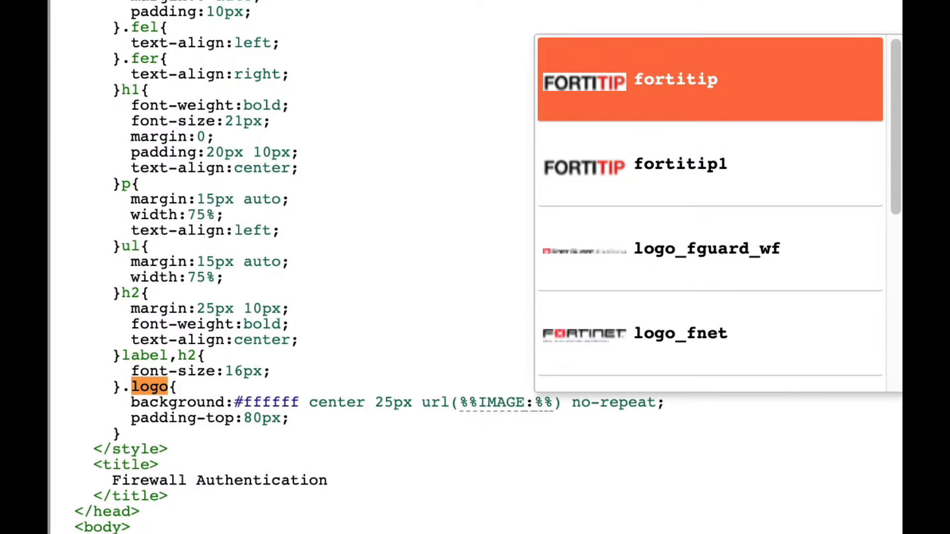
text(fortiti)
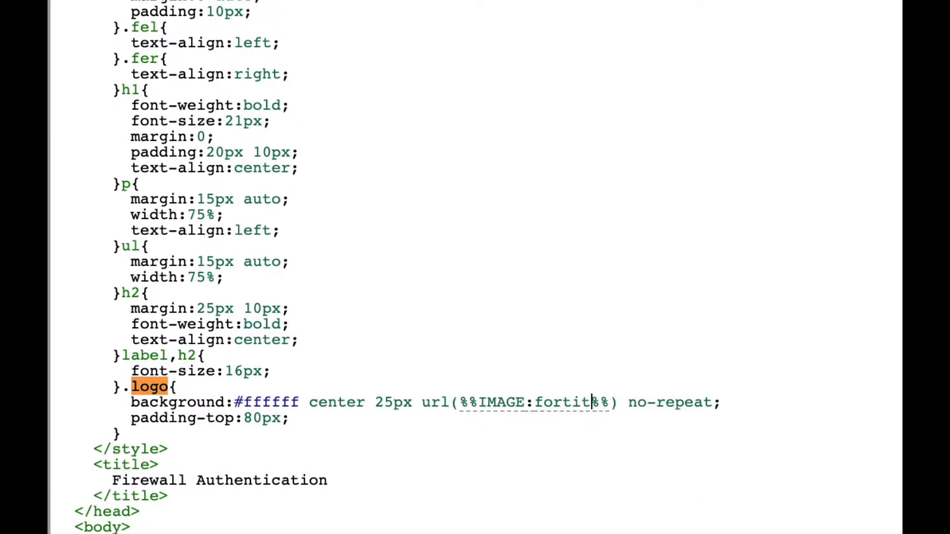
text(p1)
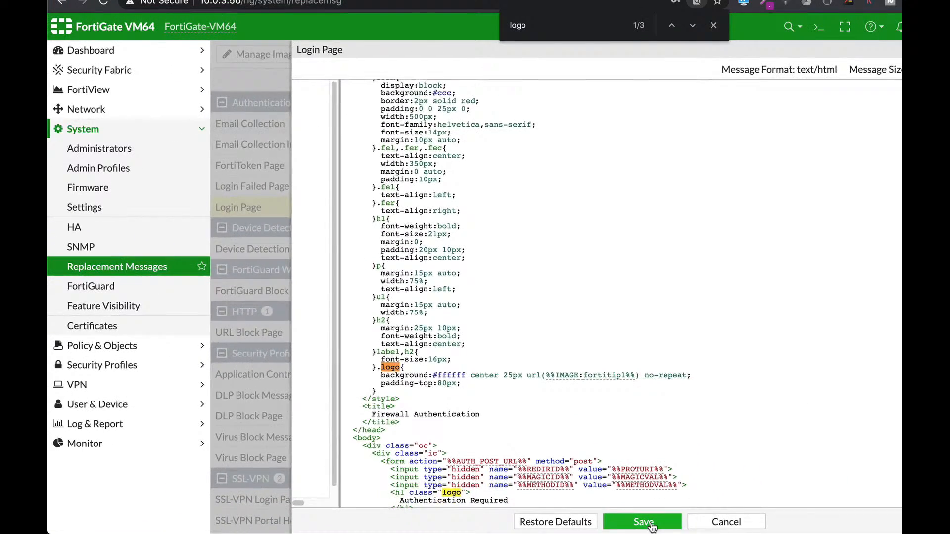
click(654, 521)
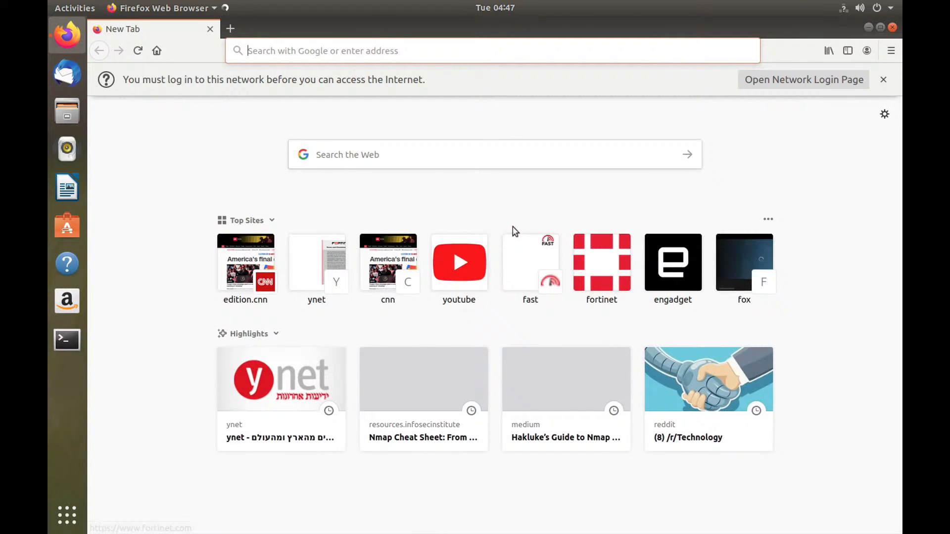
- In Firefox on the Ubuntu virtual machine, open the fortinet top site to check the captive portal
click(602, 262)
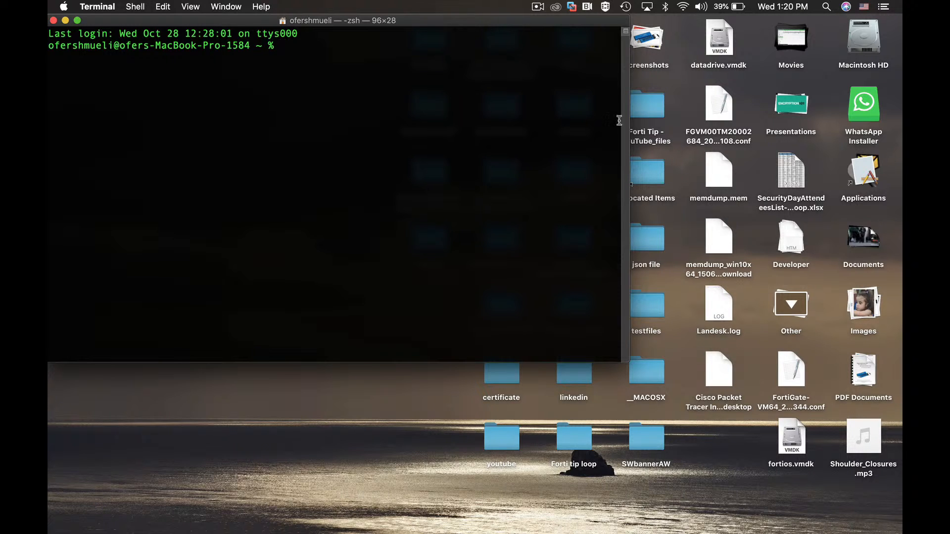
- Open the FGVM .conf backup file from the Mac desktop in TextEdit, examine the port2 and port3 interface settings, and close it
click(715, 110)
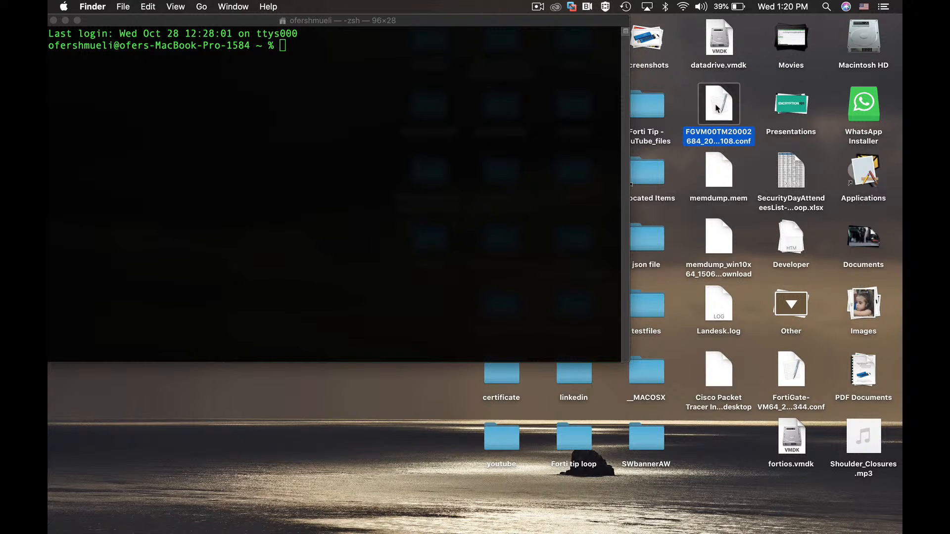
right_click(719, 106)
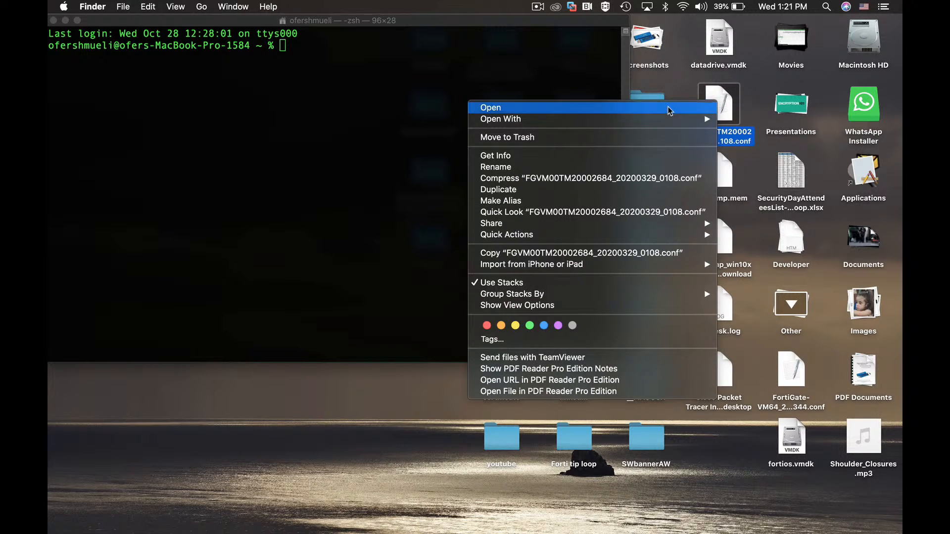
click(669, 105)
scroll(263, 181, down, 10)
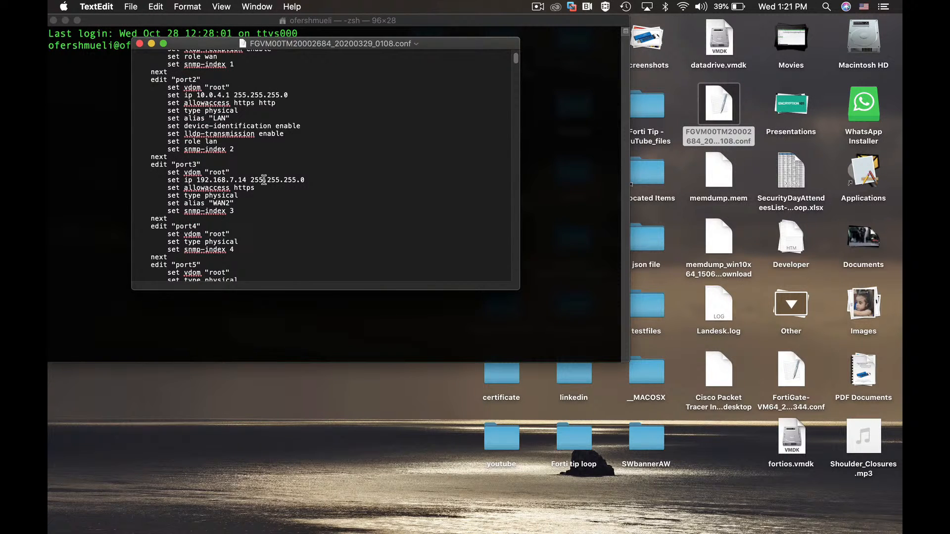
scroll(264, 181, down, 2)
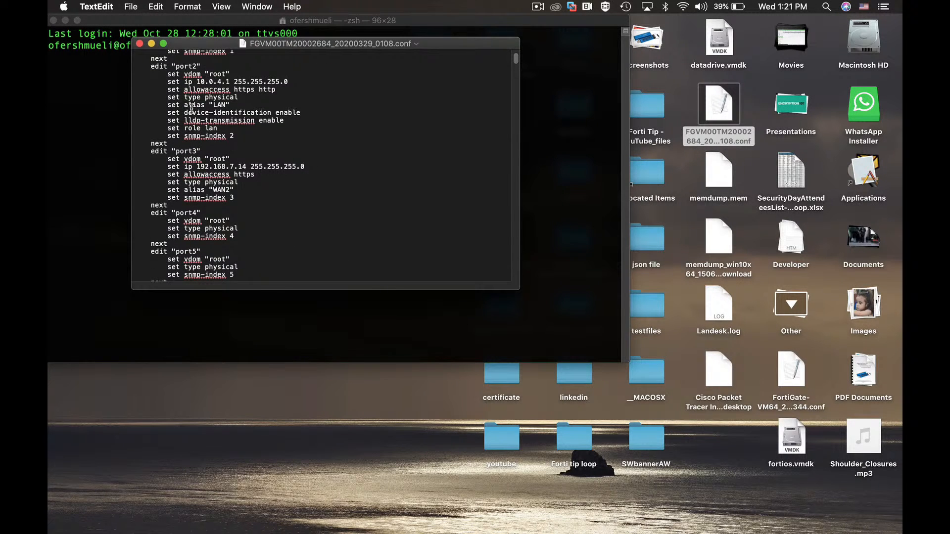
drag(185, 112, 220, 113)
drag(185, 159, 208, 160)
click(140, 44)
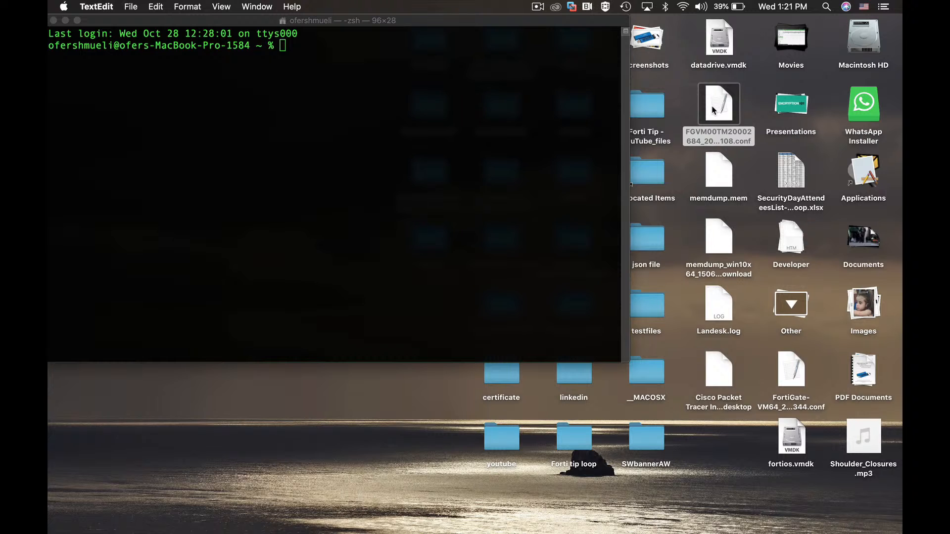
- Switch to Terminal and compute the SHA-256 hash of the desktop's FGVM .conf file with shasum -a 256
click(291, 79)
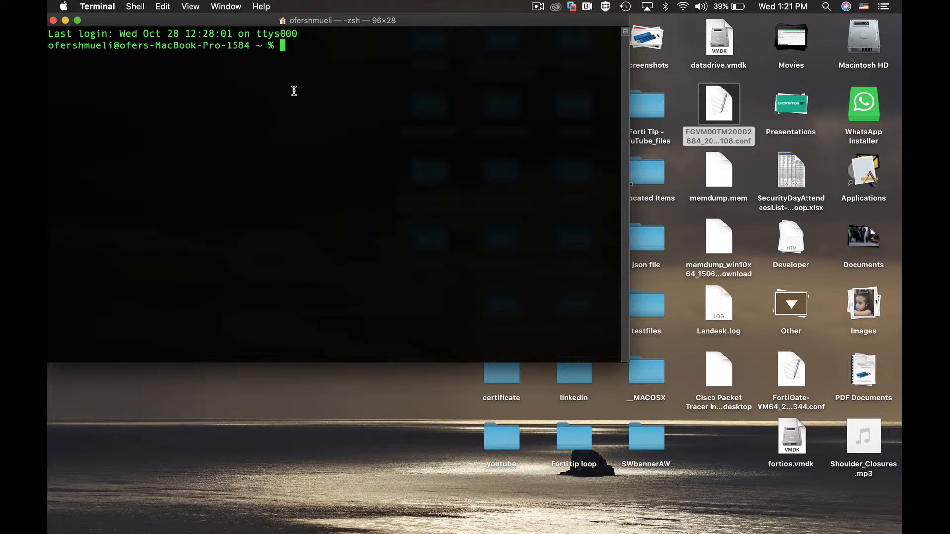
text(shasum -a)
text(256)
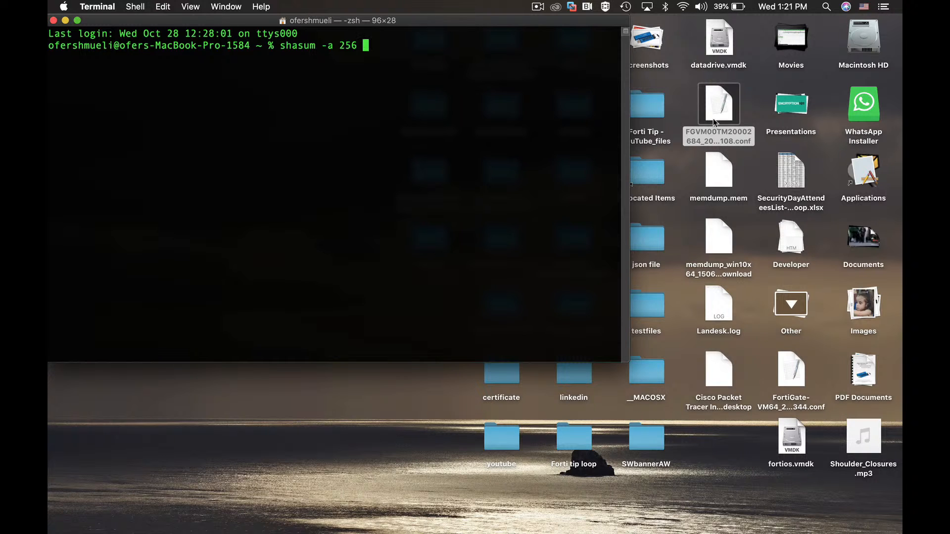
drag(719, 112, 384, 61)
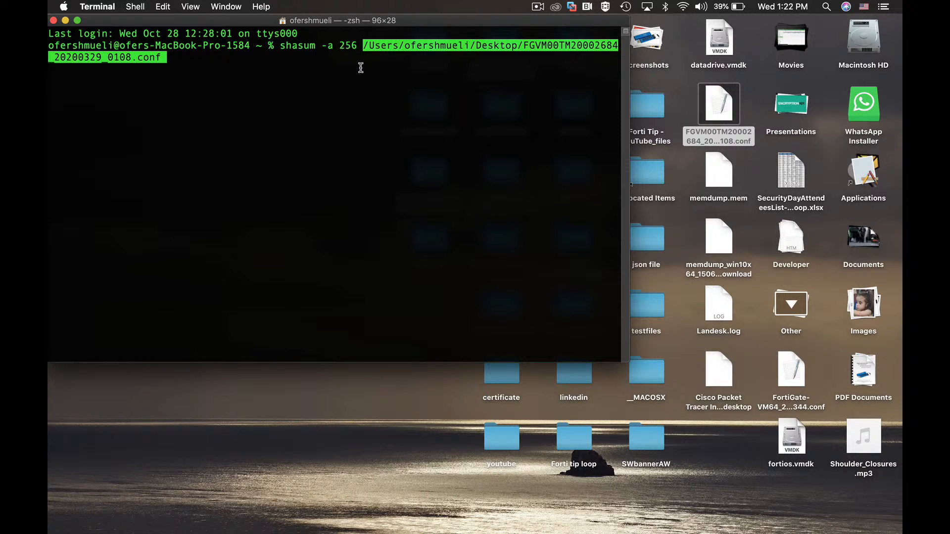
key(Return)
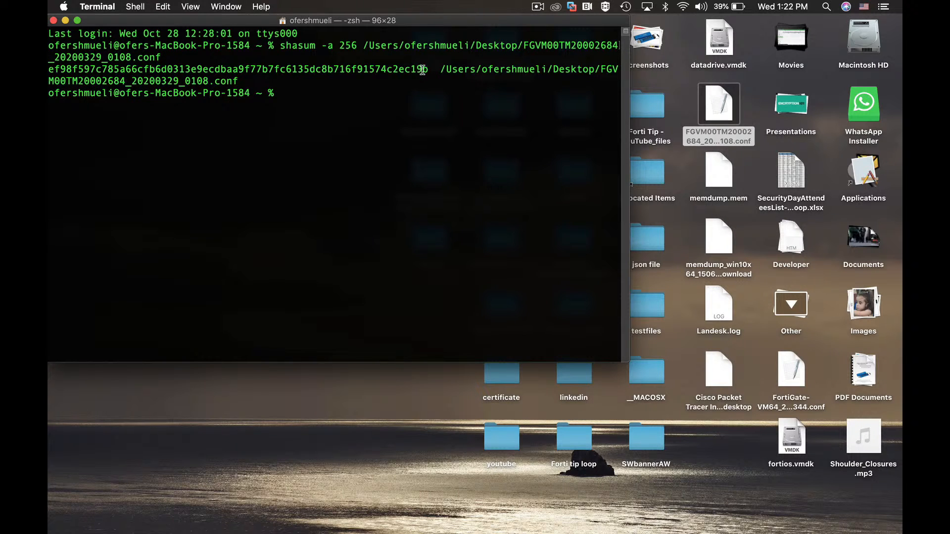
- Copy the SHA-256 hash from the Terminal output and paste it after the text "hash value" in the new Gmail message in Chrome
drag(426, 70, 49, 70)
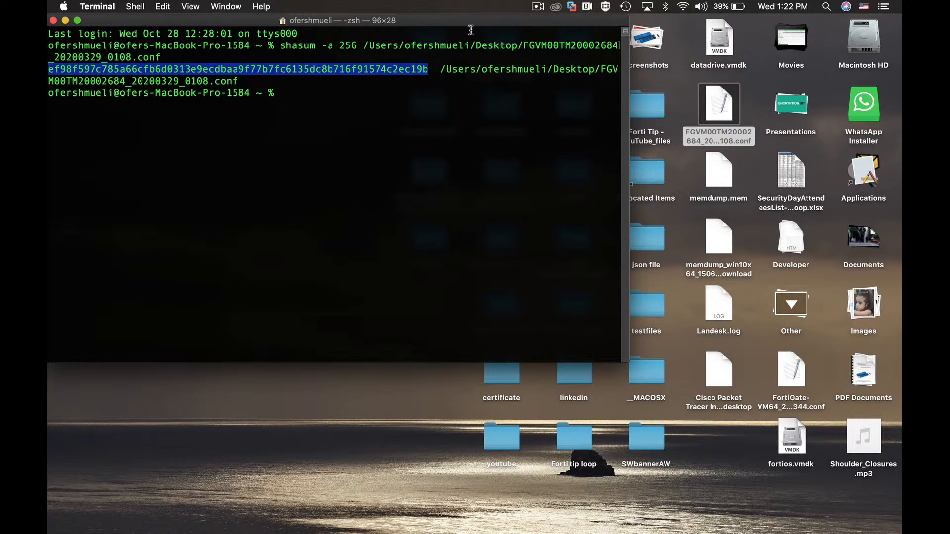
right_click(390, 70)
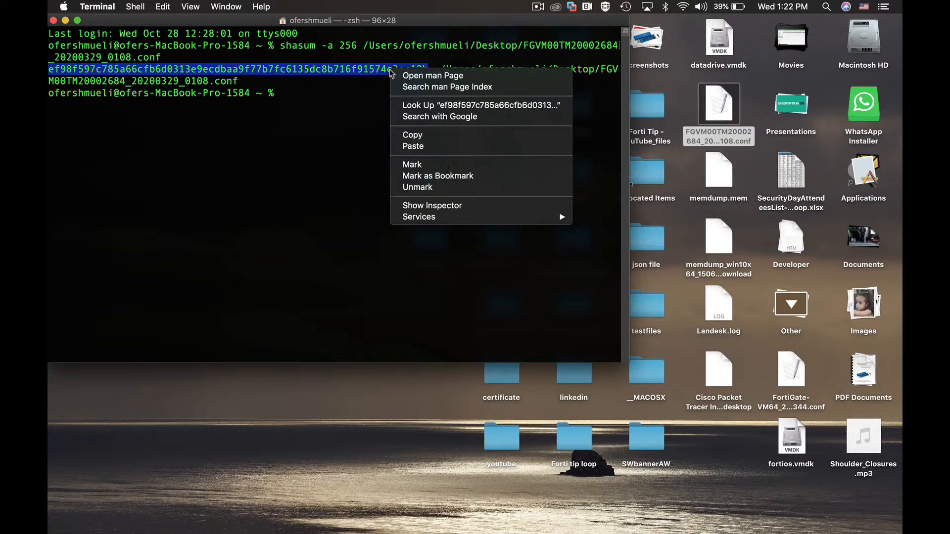
click(414, 135)
key(super+Tab)
key(super+Tab)
key(super+Tab)
key(super+Tab)
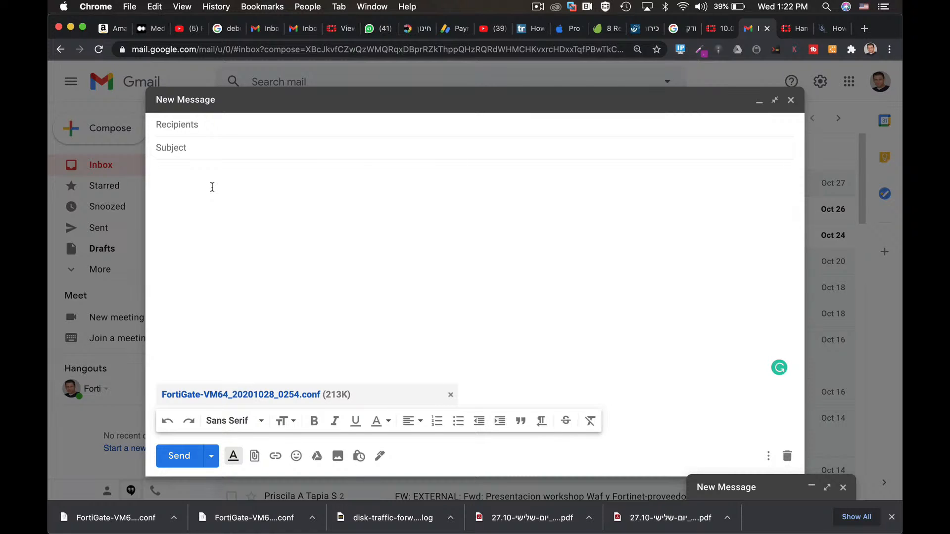
text(hash value)
key(super+v)
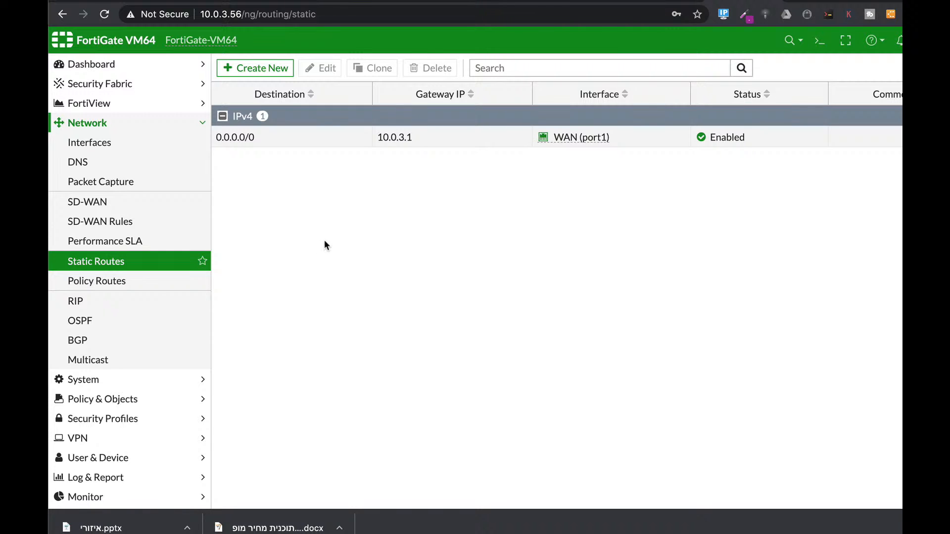
- Examine the Internet Service destination option of a new static route, and the SD-WAN settings page
click(255, 68)
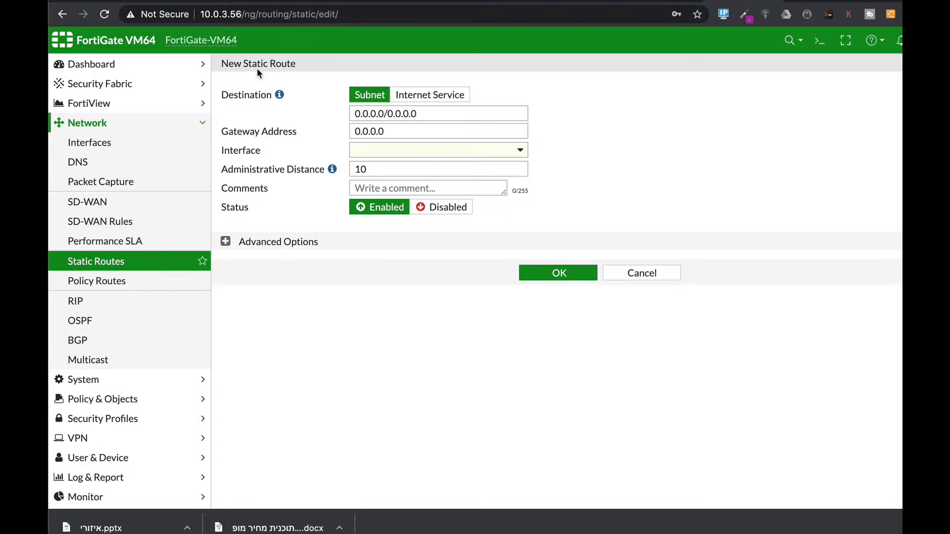
click(429, 96)
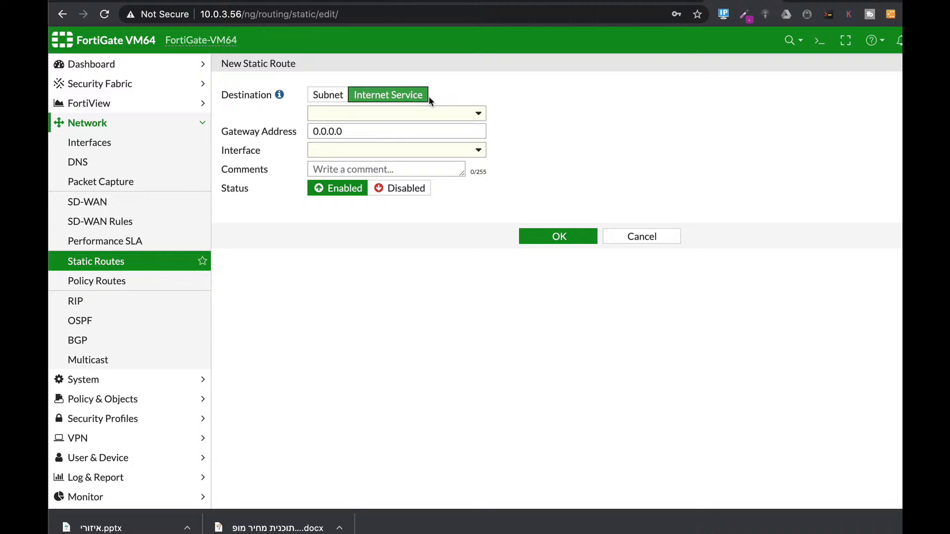
click(120, 204)
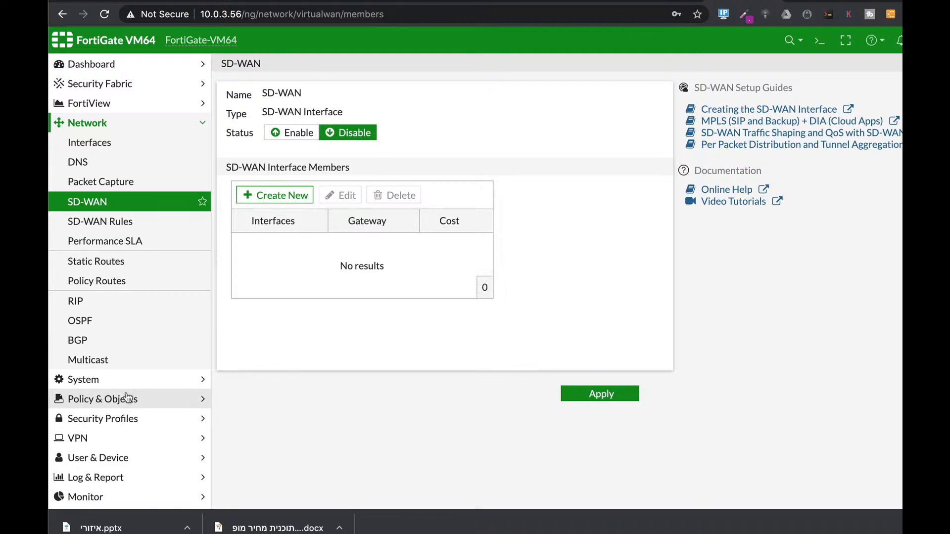
- Open the fullAccess IPv4 policy, check its security profiles including application control, and confirm the policy
click(103, 399)
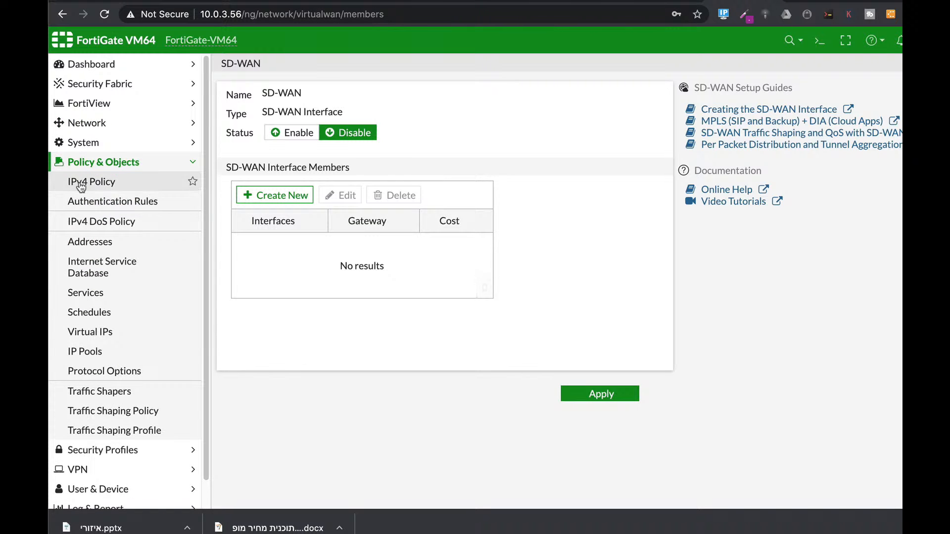
click(85, 182)
click(291, 145)
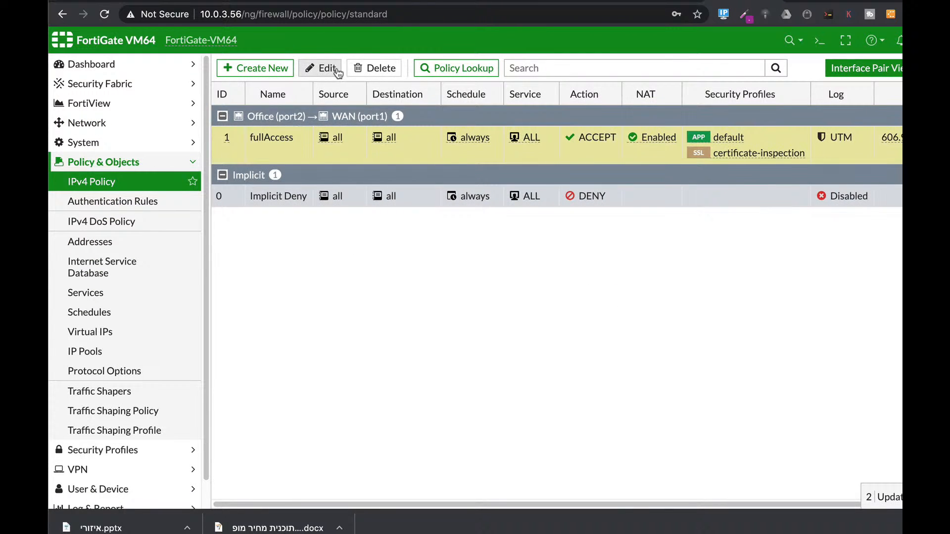
click(325, 68)
scroll(483, 301, down, 5)
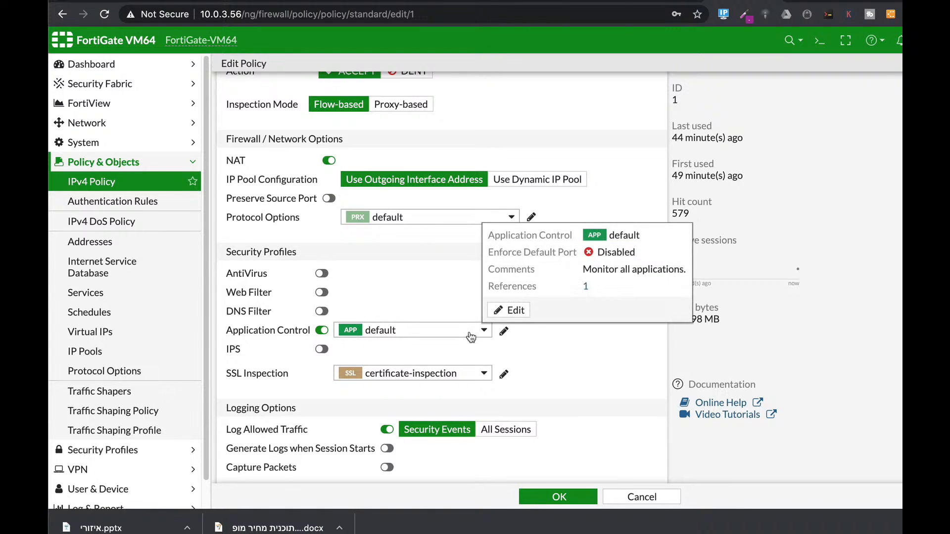
click(564, 498)
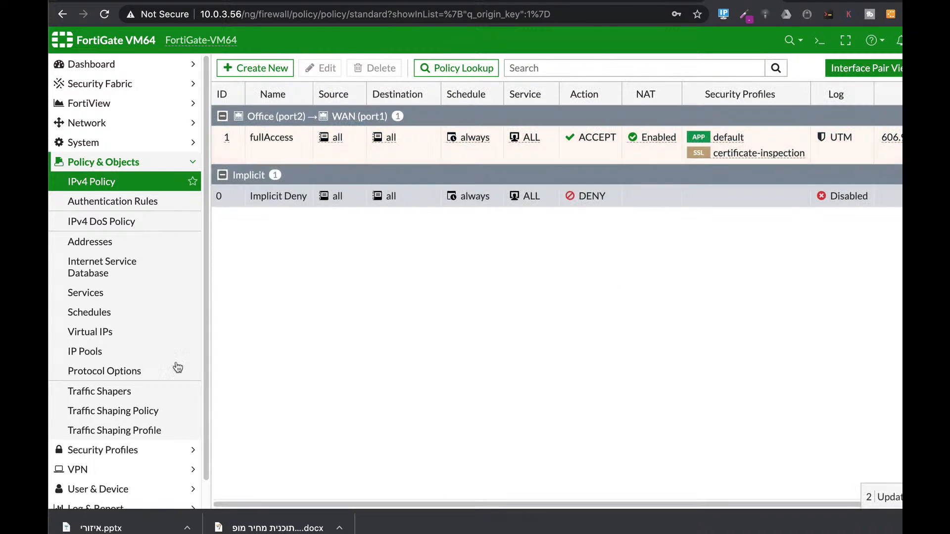
- Start a new application group under the application signatures and name it cloudApps
click(131, 450)
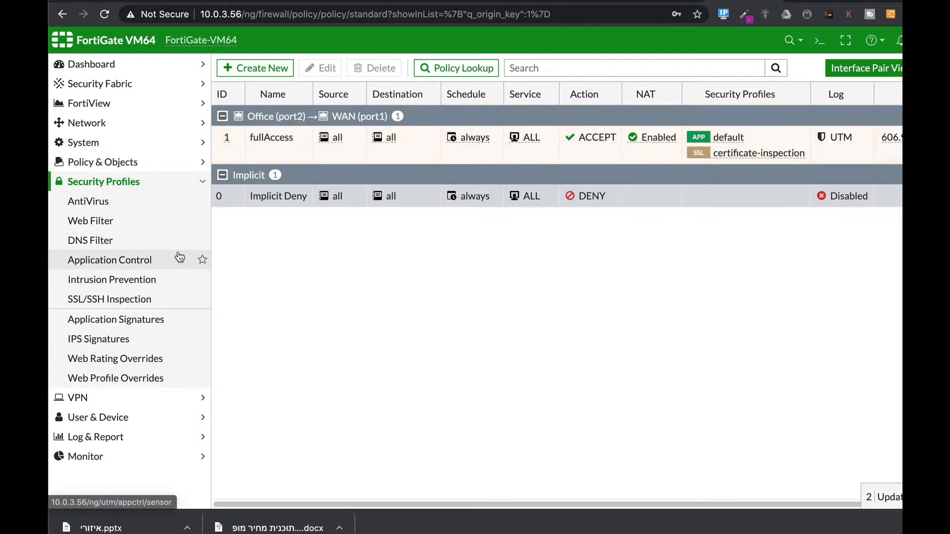
click(142, 322)
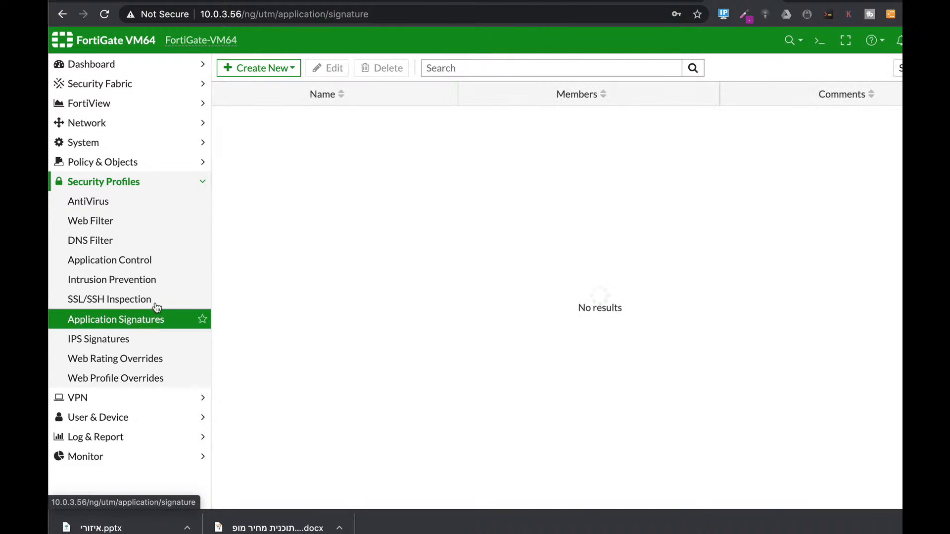
click(282, 70)
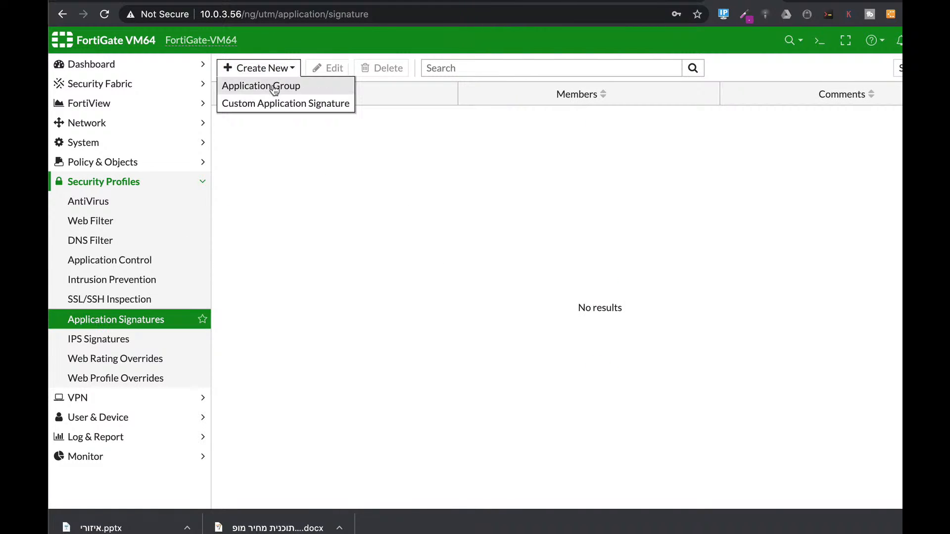
click(275, 87)
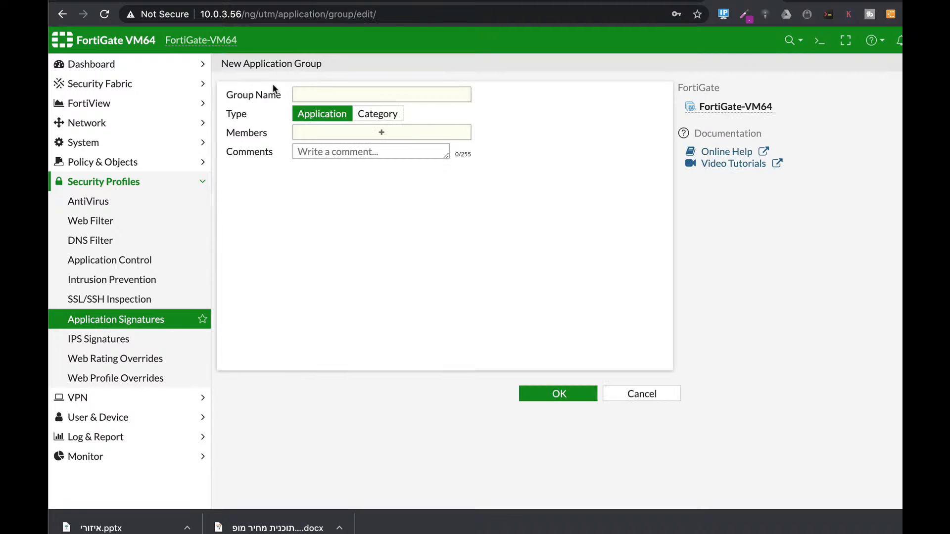
click(324, 95)
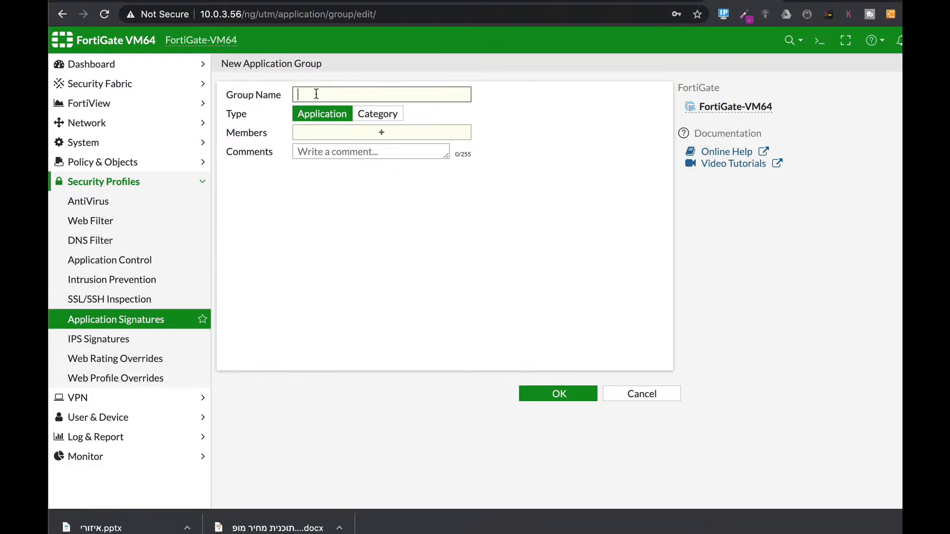
text(cloudApps)
click(377, 114)
click(378, 131)
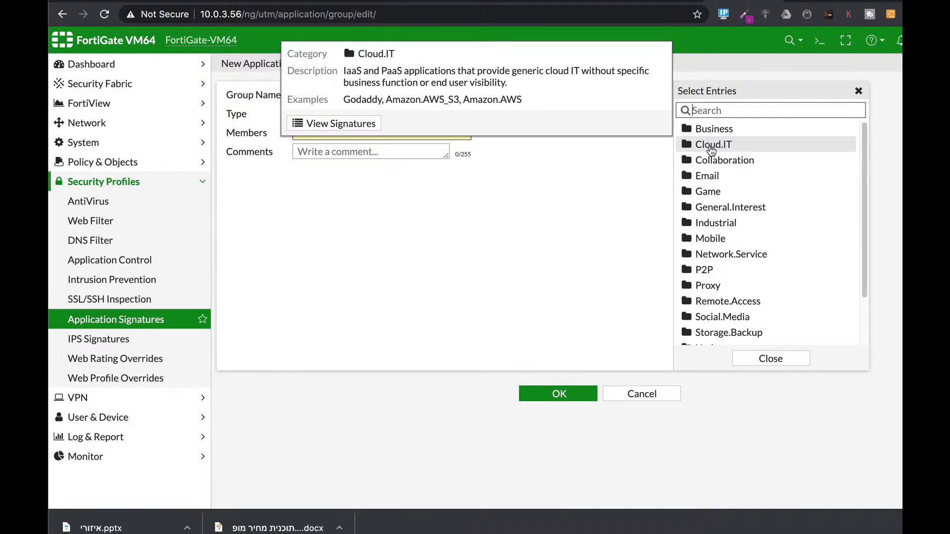
click(303, 216)
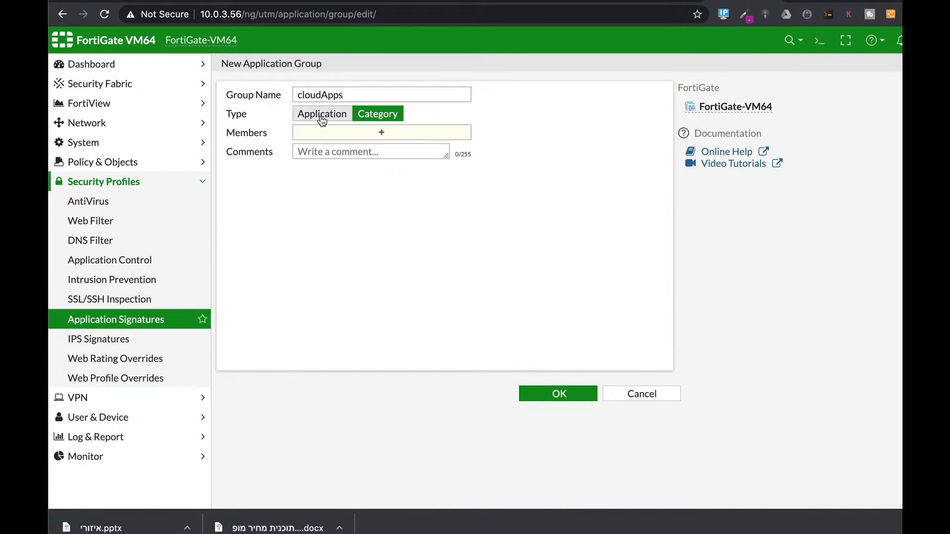
- Keep the group type as Application and add Amazon.AWS, Amazon.AWS.Console, Amazon.AWS_EC2 and Amazon.AWS_S3 as members
click(322, 114)
click(362, 137)
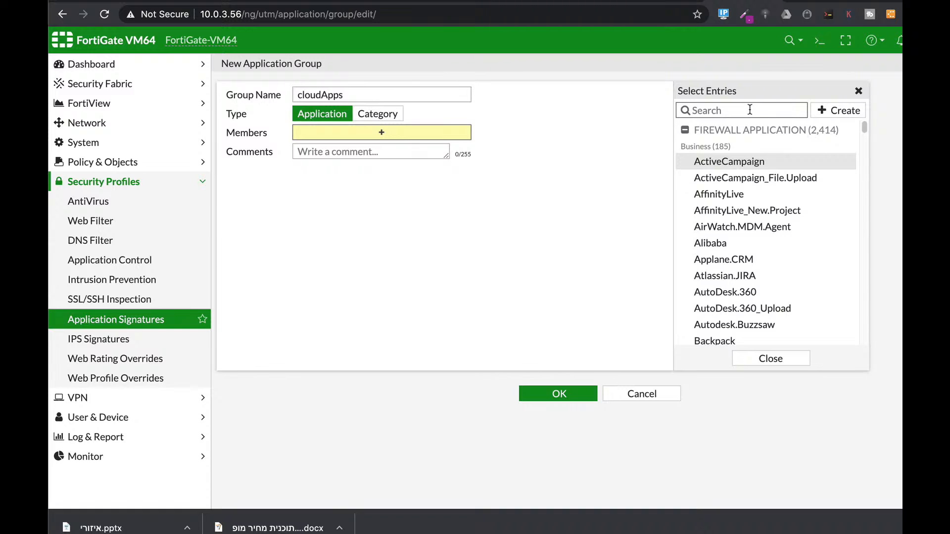
text(a)
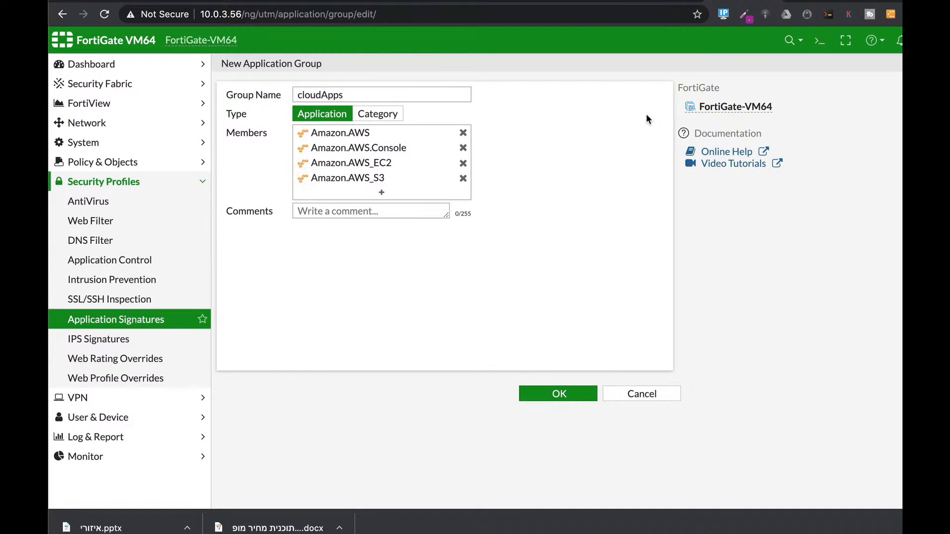
- Find the Salesforce applications and add Salesforce, Chat.Messenger, File.Download, File.Upload, Login and Post to the cloudApps group
click(382, 192)
text(sales)
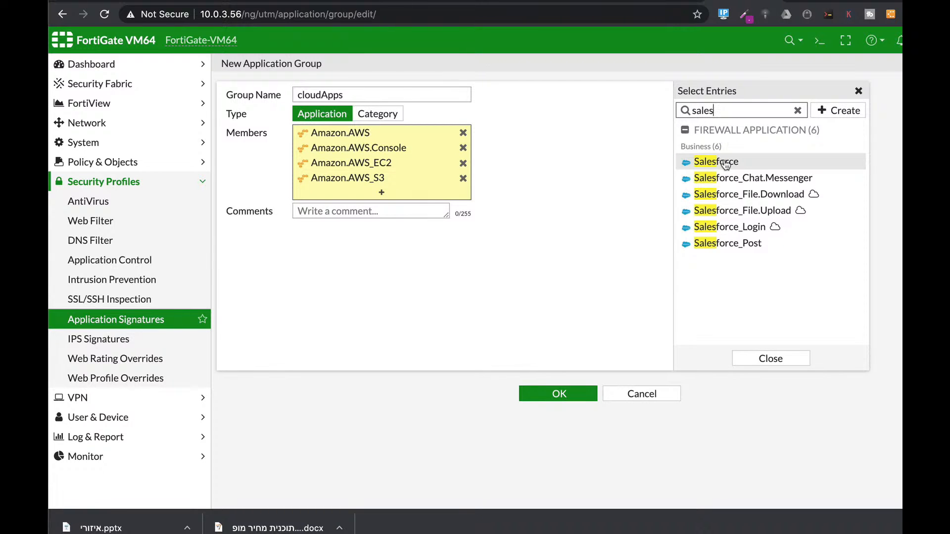
click(726, 167)
click(729, 181)
click(731, 197)
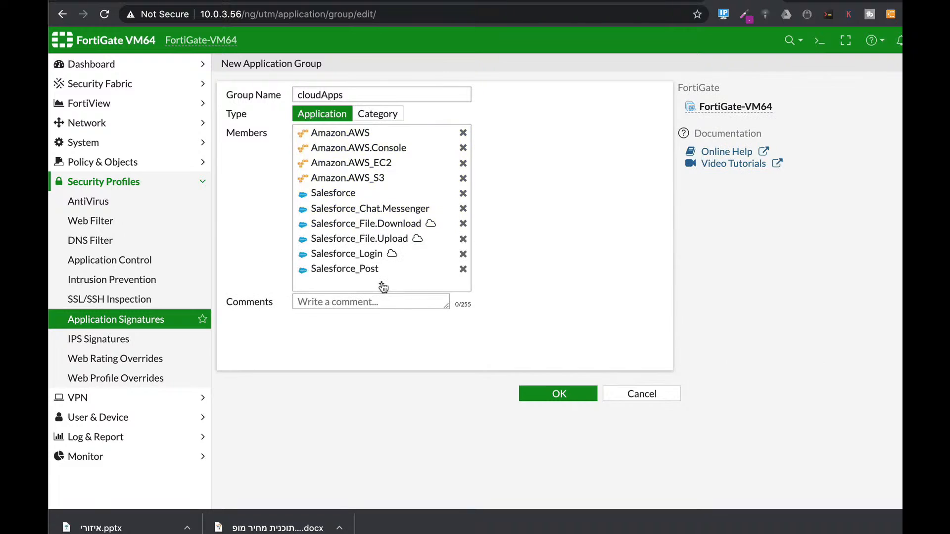
- Add Microsoft.Office.365, Microsoft.Office.365.Portal and Microsoft.Office.Online to the cloudApps group, save it, and expand the application group list
click(382, 285)
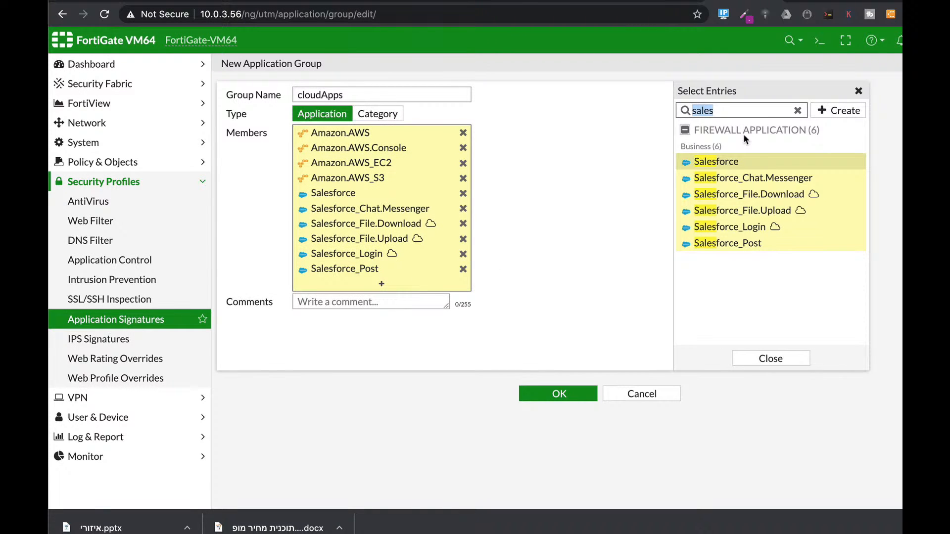
text(office)
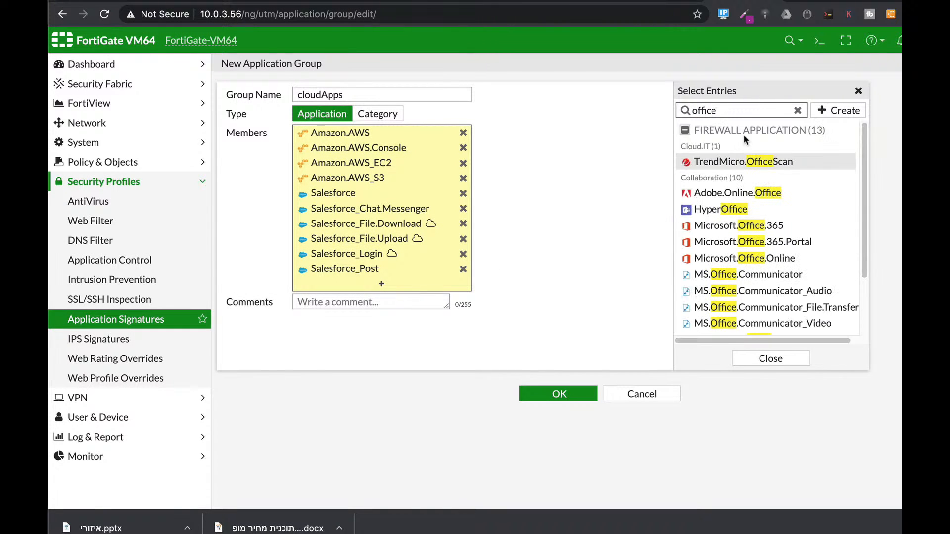
click(721, 231)
click(720, 242)
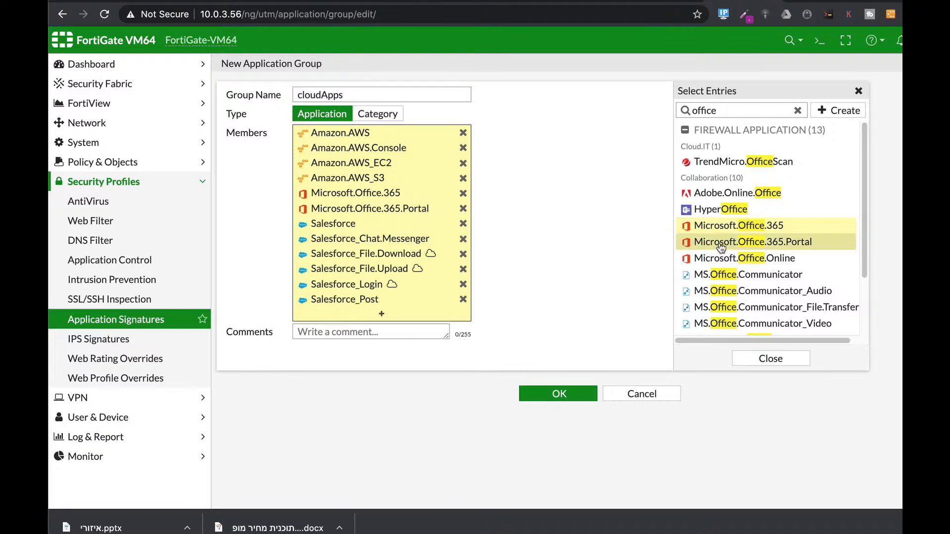
click(718, 259)
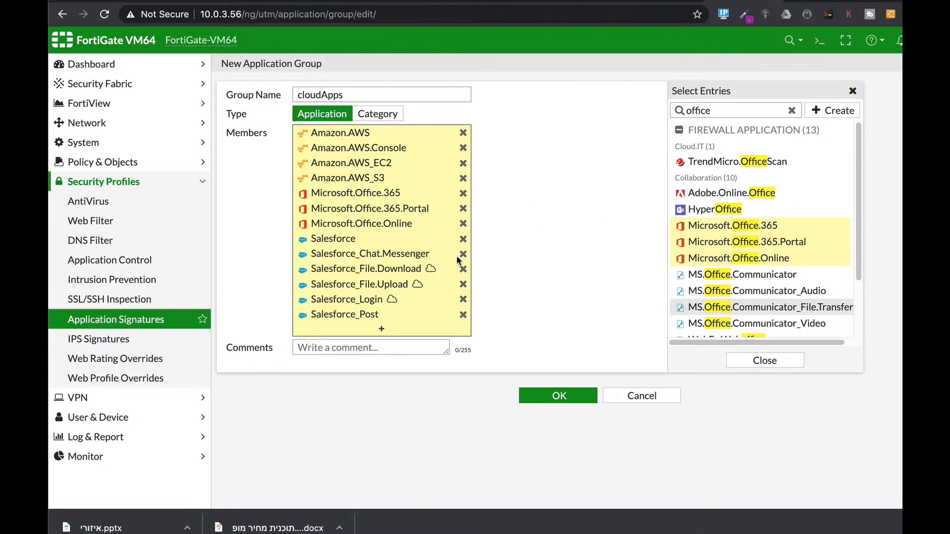
click(553, 396)
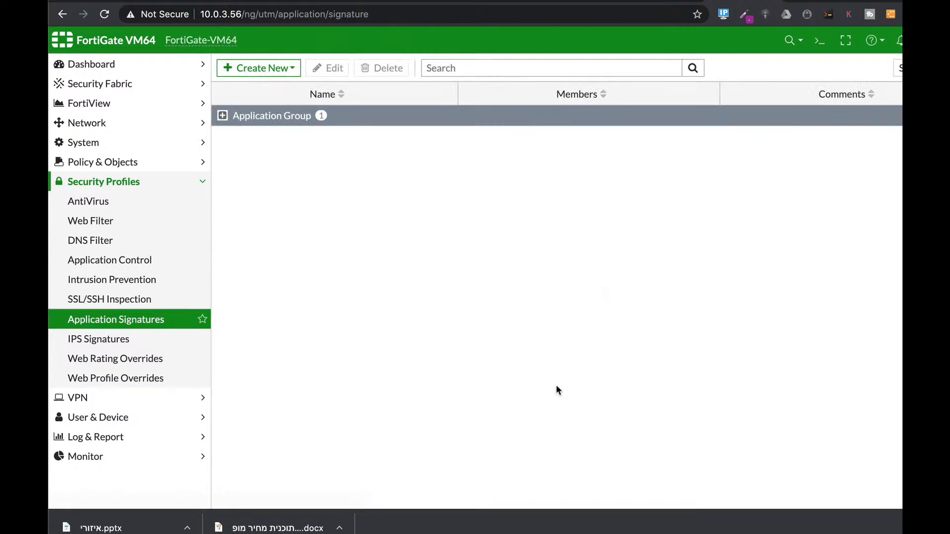
click(223, 116)
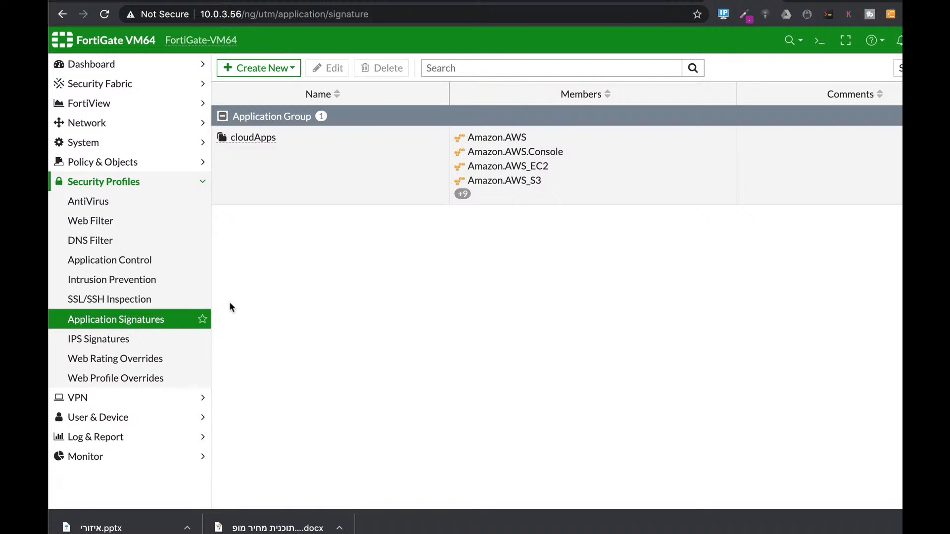
- Examine the shared traffic shapers, including the details of low-priority and guarantee-100kbps
click(143, 162)
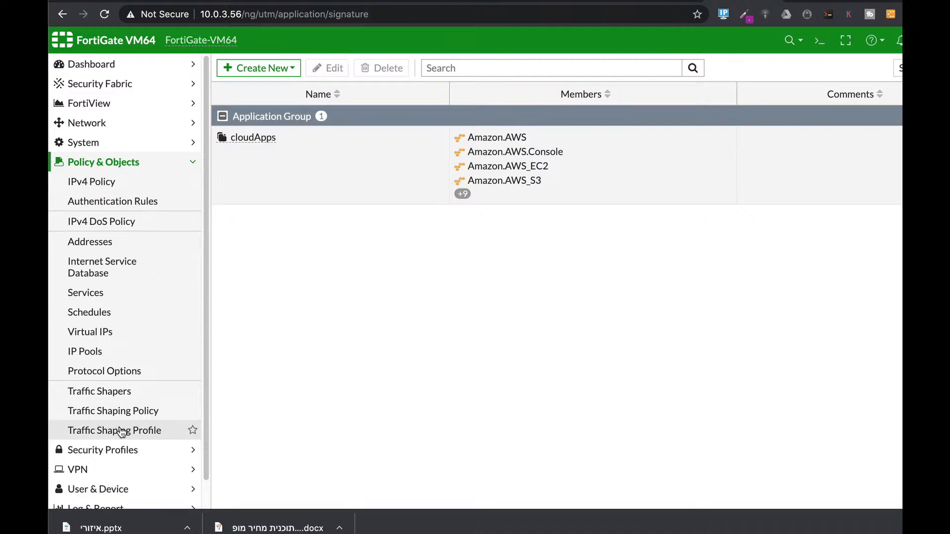
click(96, 392)
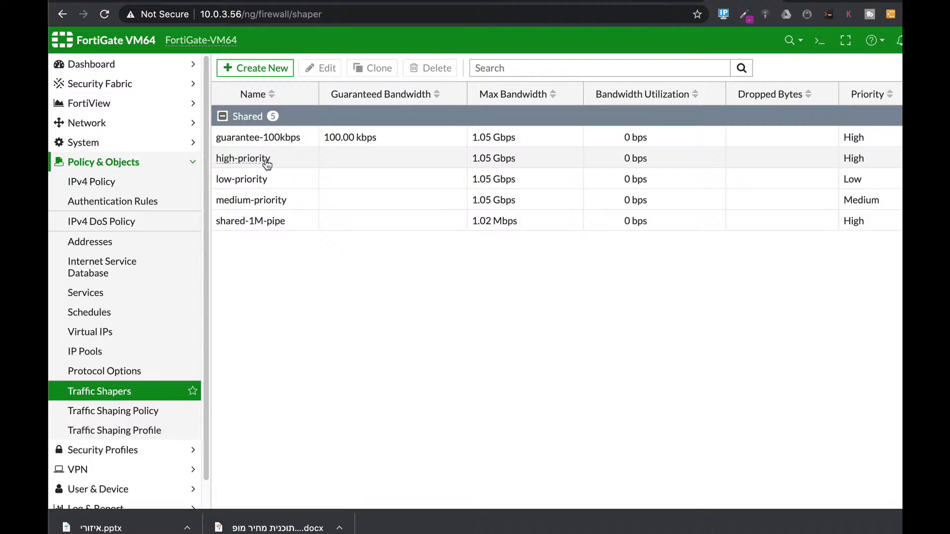
mouse_move(261, 179)
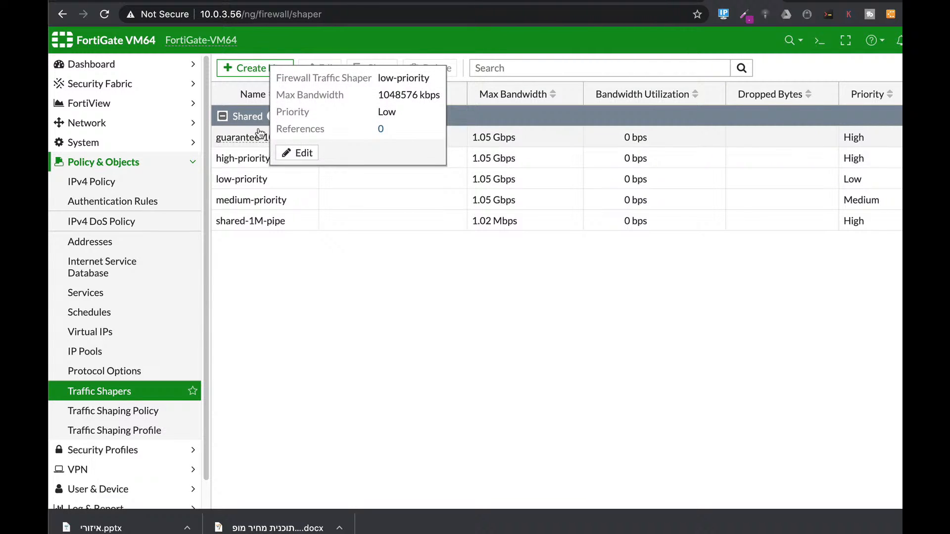
mouse_move(259, 140)
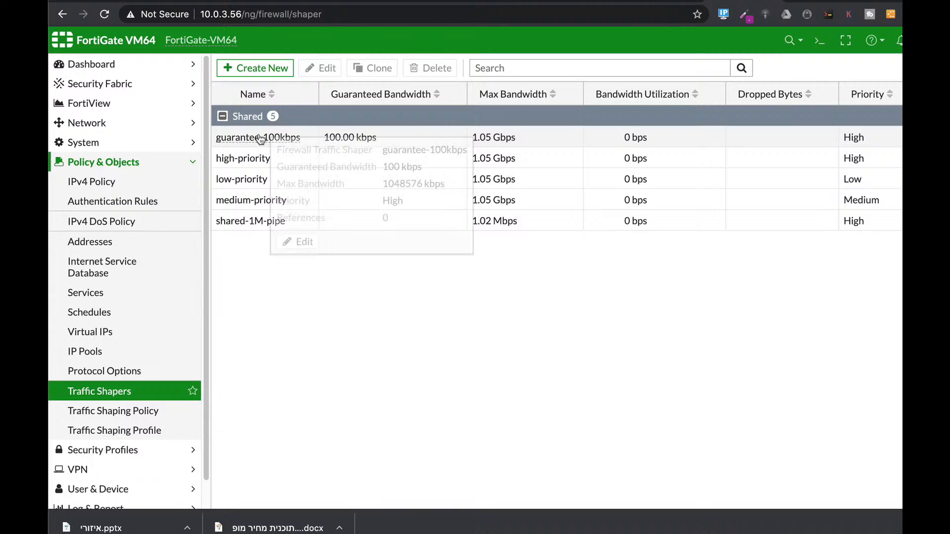
- Create a traffic shaping policy named cloudapps and set both its source and destination to all
click(119, 417)
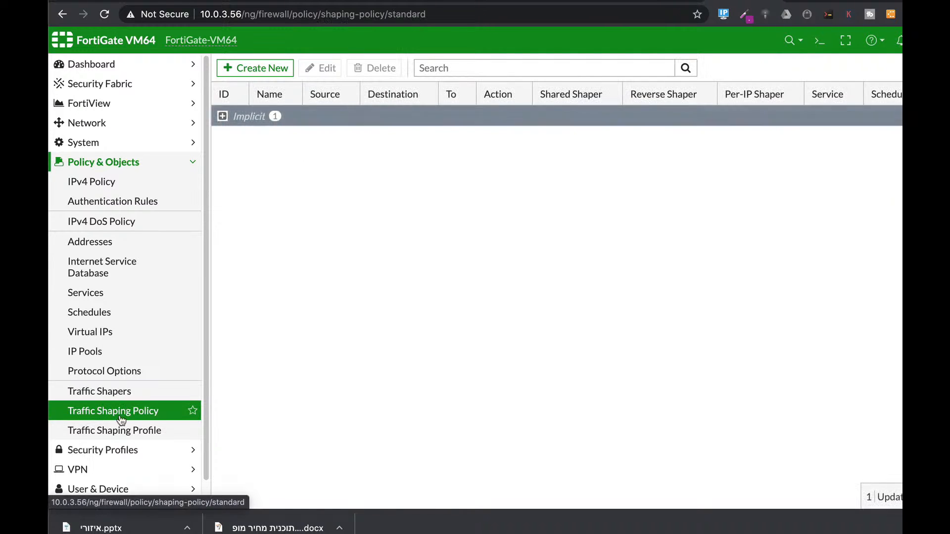
click(280, 69)
click(345, 94)
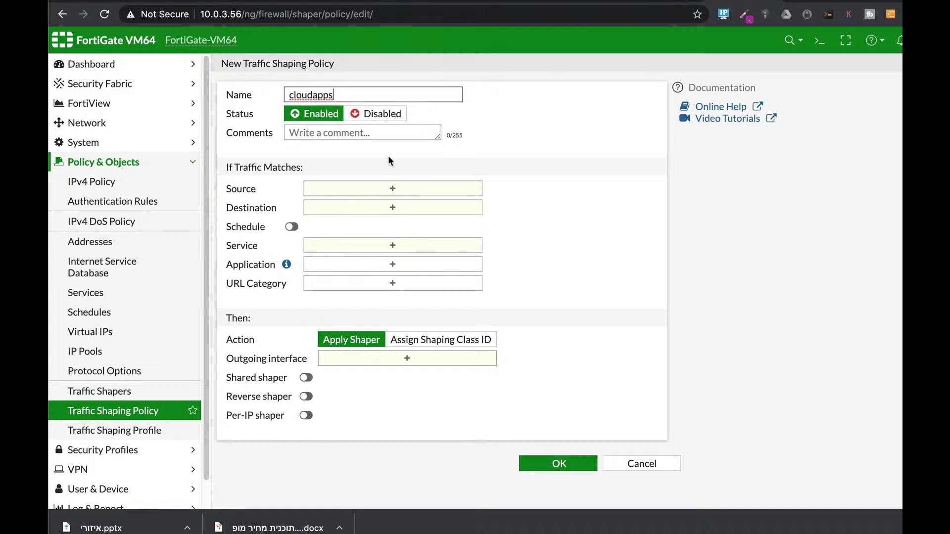
click(375, 192)
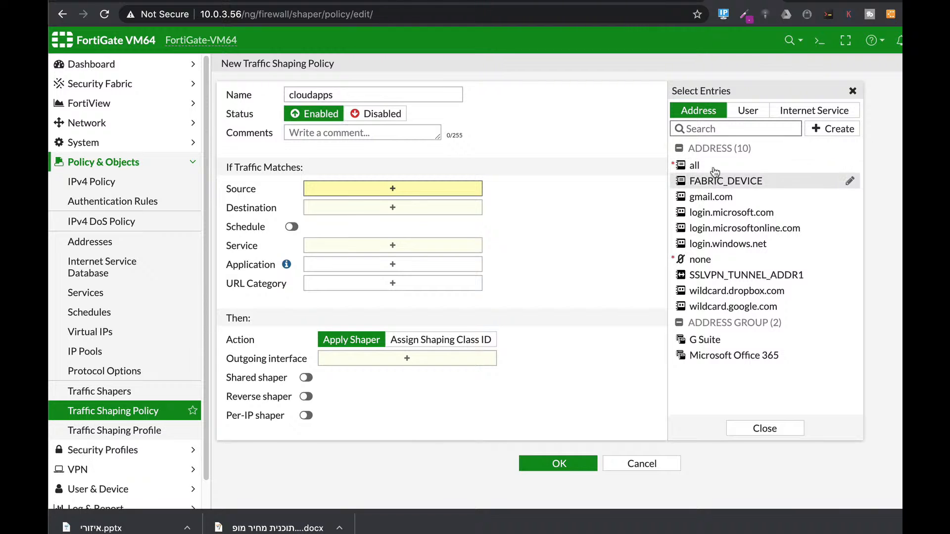
click(708, 165)
click(385, 223)
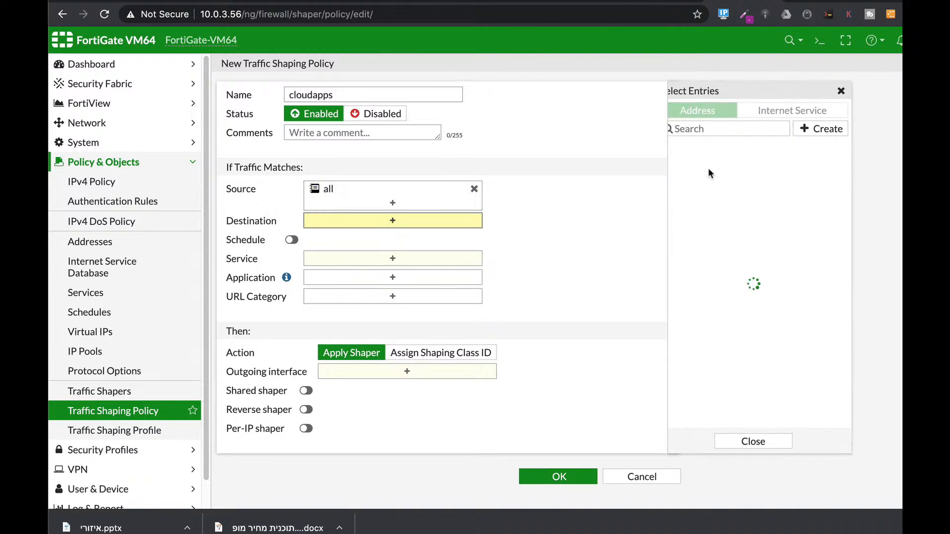
click(708, 166)
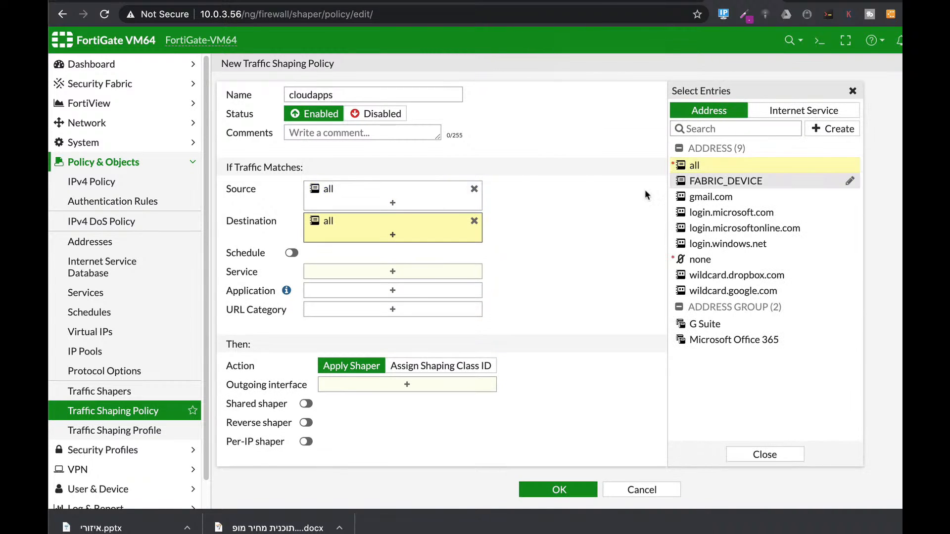
- Make the cloudapps policy match service ALL and the cloudApps application group
click(445, 260)
click(378, 276)
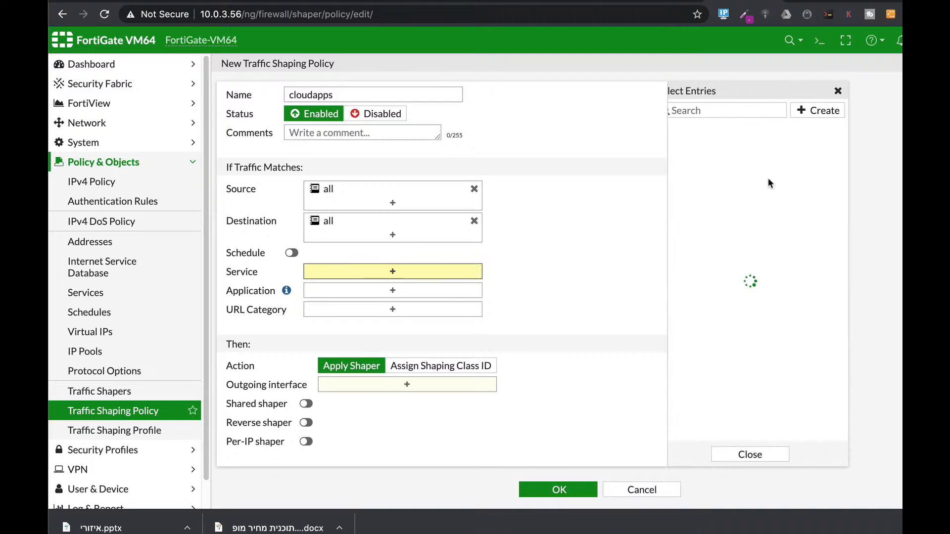
click(701, 162)
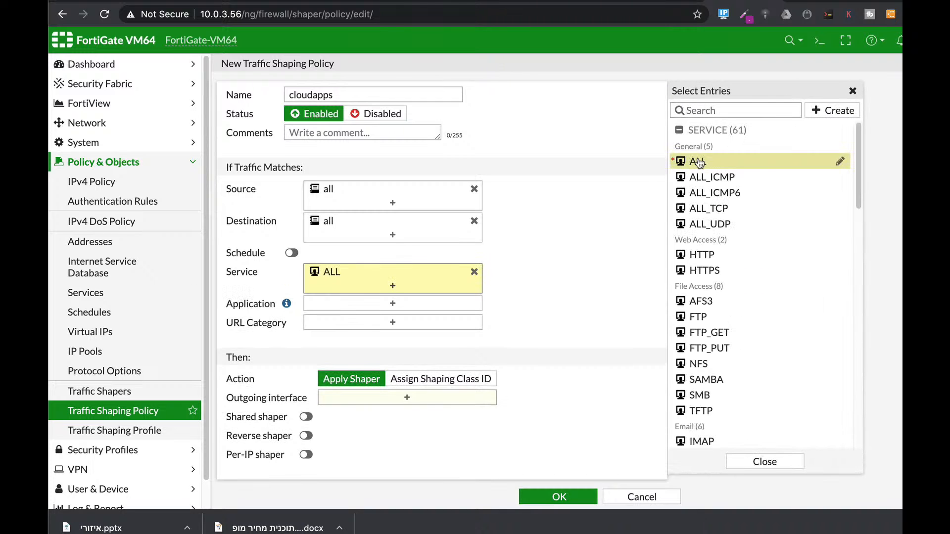
click(423, 304)
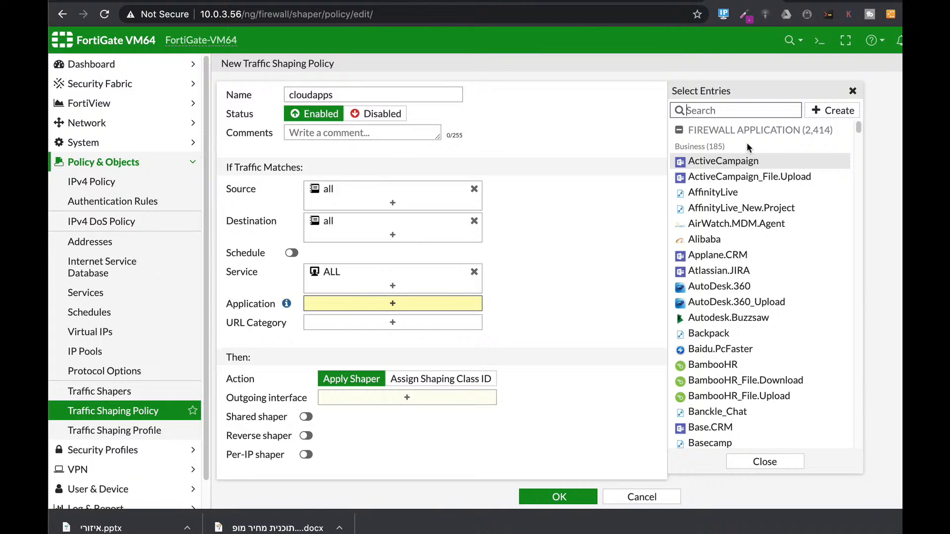
text(clouda)
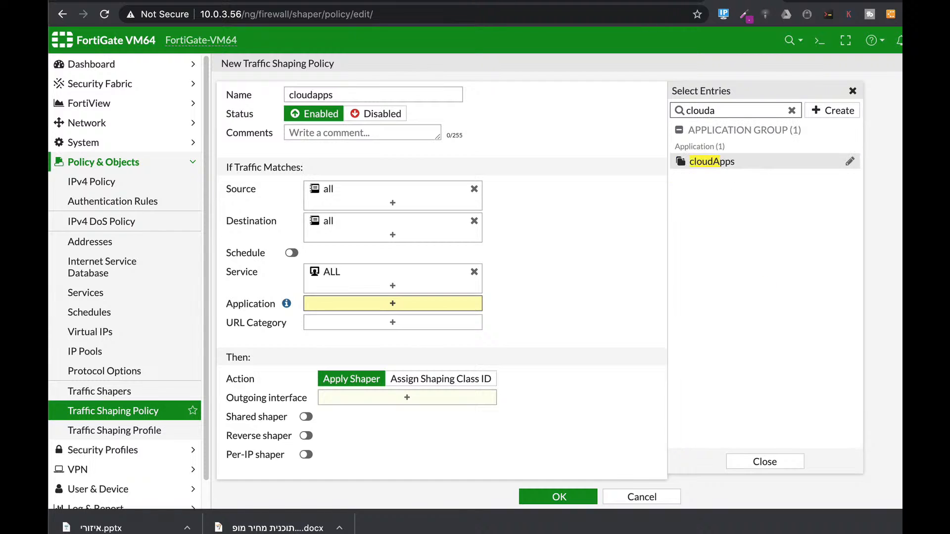
click(713, 162)
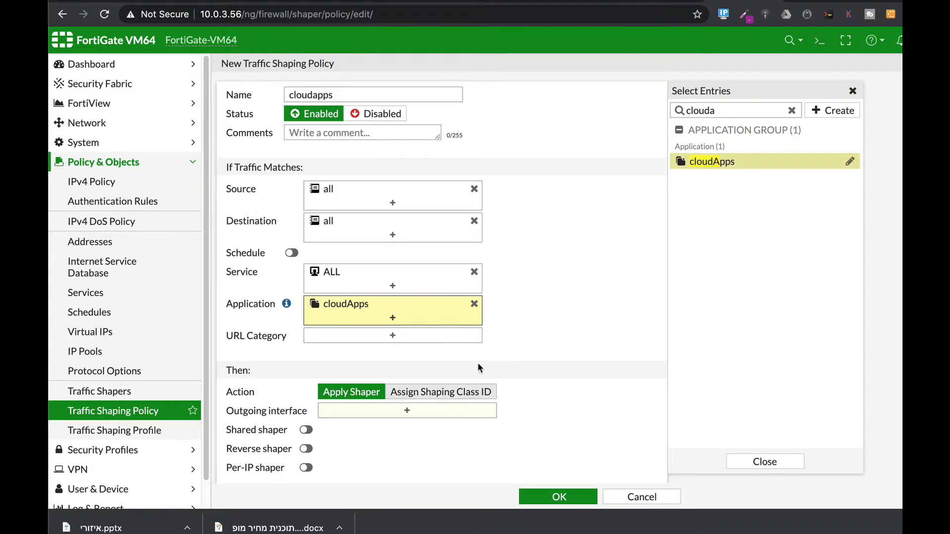
- Set the policy's outgoing interface to WAN (port1) and enable the shared shaper with high-priority
scroll(589, 315, down, 1)
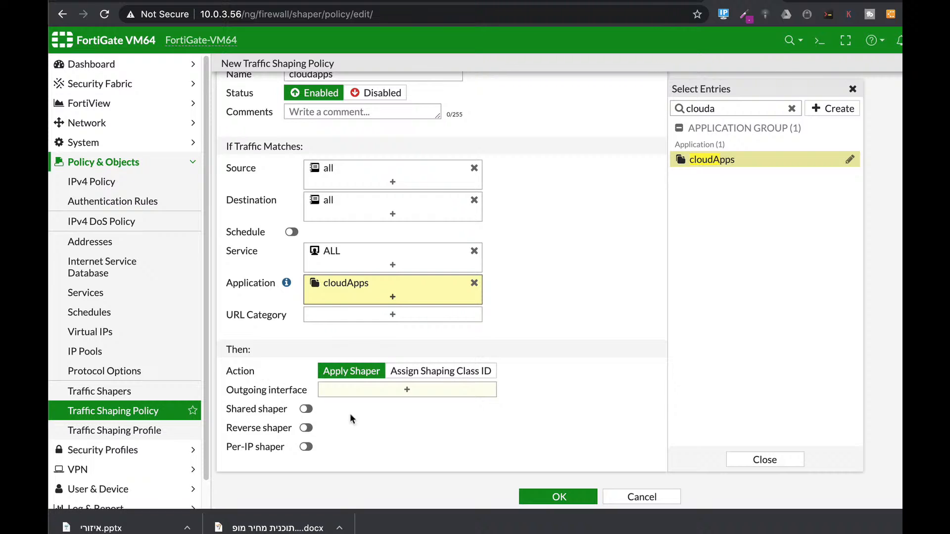
click(371, 392)
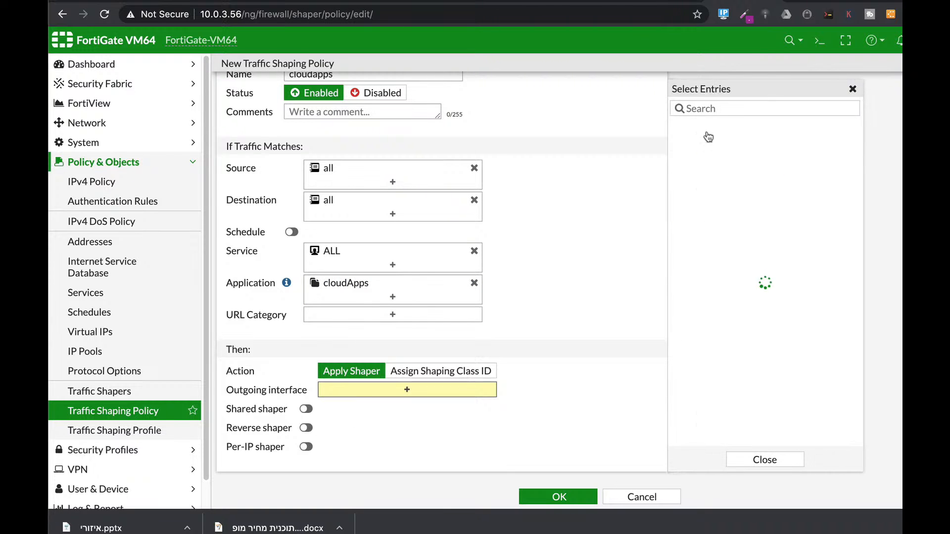
click(717, 128)
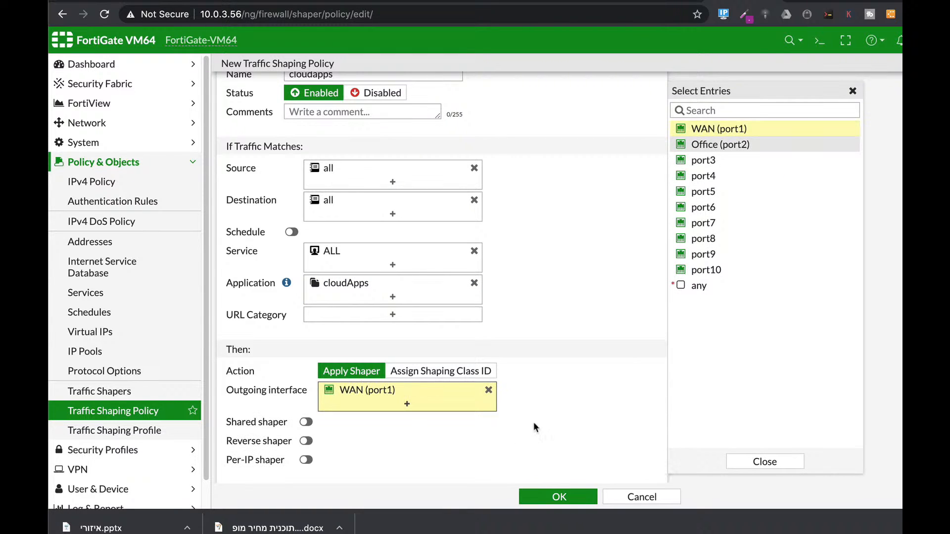
scroll(307, 418, down, 1)
click(306, 409)
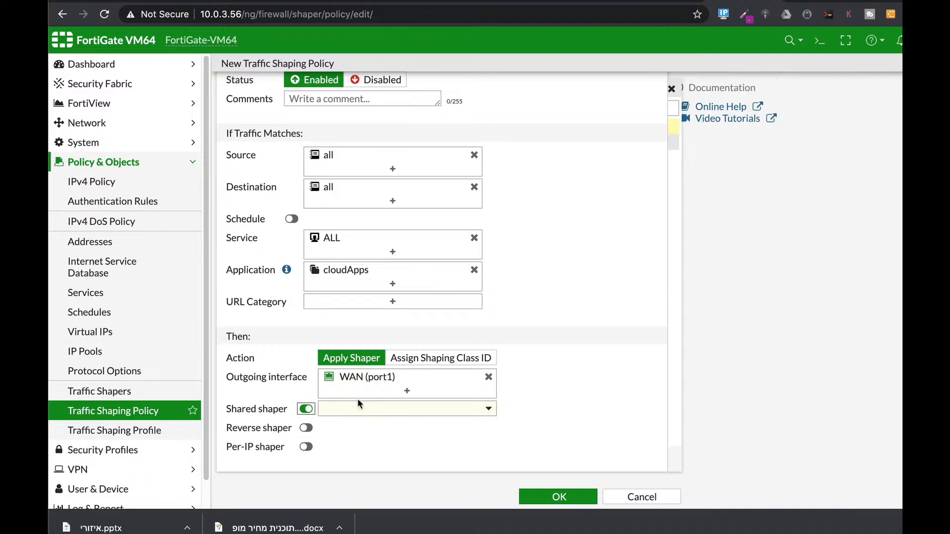
click(362, 408)
click(346, 460)
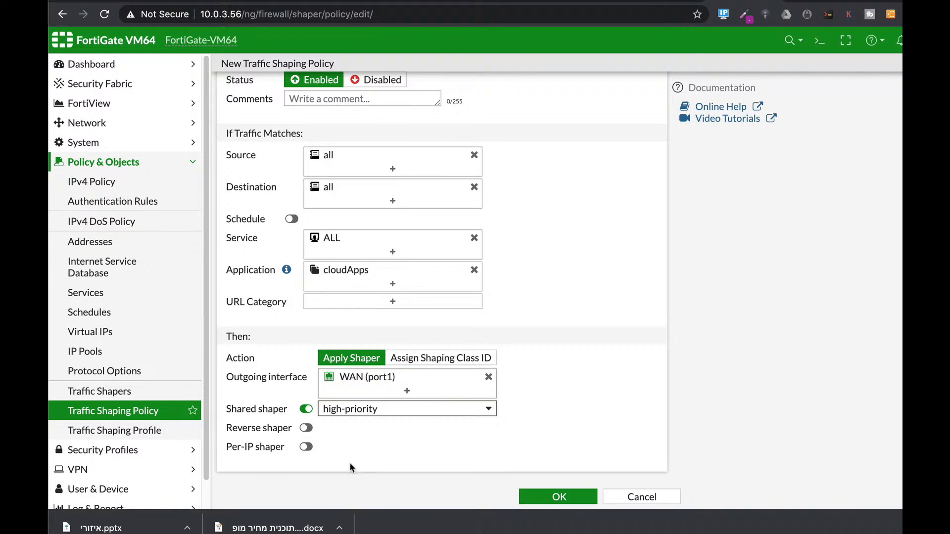
- Enable the reverse shaper with high-priority and save the cloudapps shaping policy
click(306, 428)
click(360, 433)
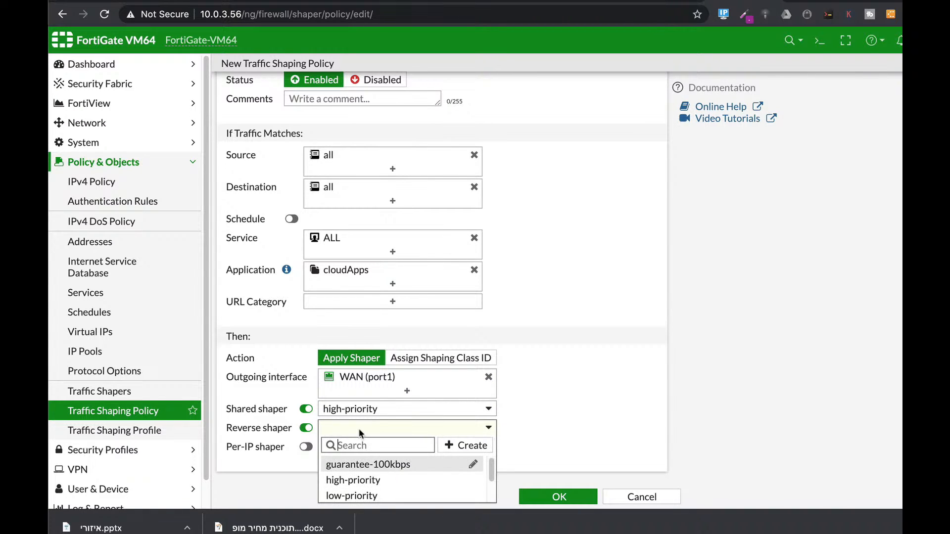
click(353, 481)
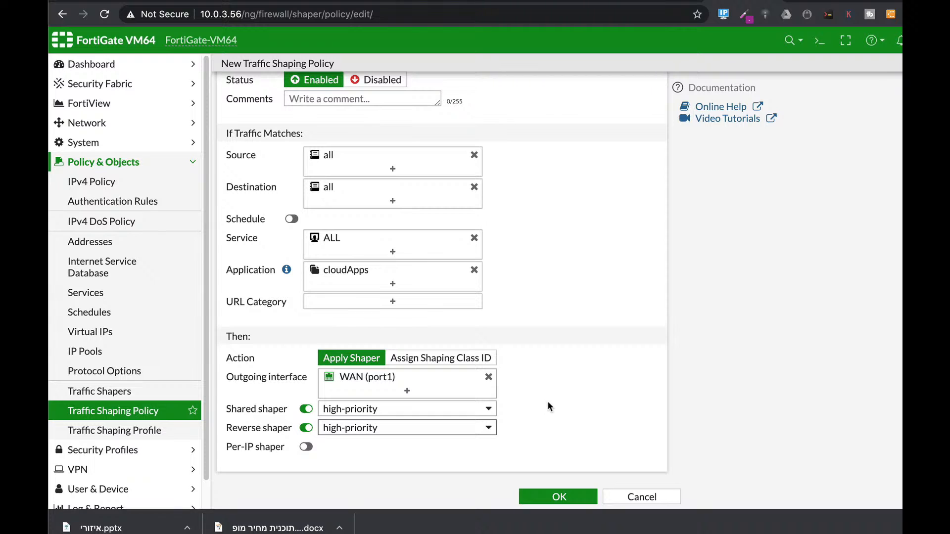
click(557, 497)
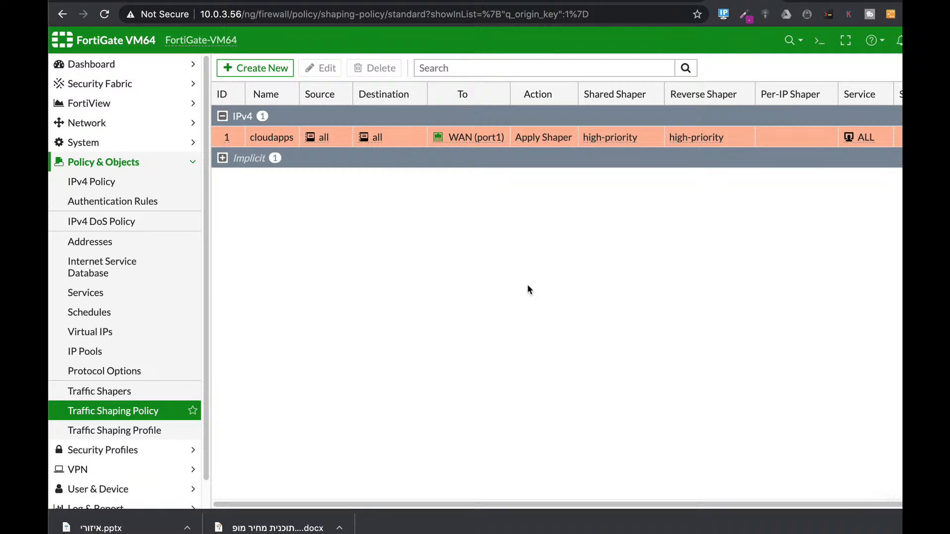
- Create a second traffic shaping policy named anyOtherapps with source and destination set to all
click(271, 69)
click(357, 93)
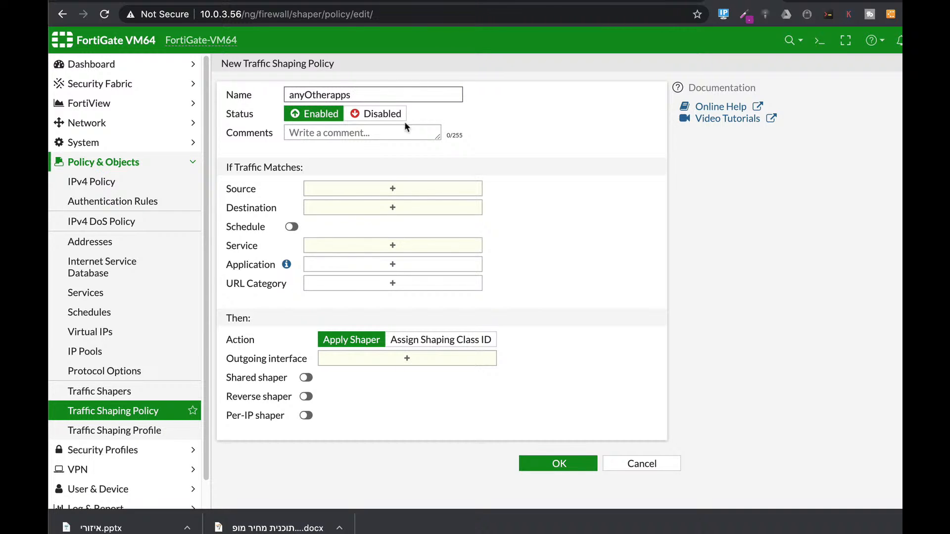
click(450, 191)
click(723, 166)
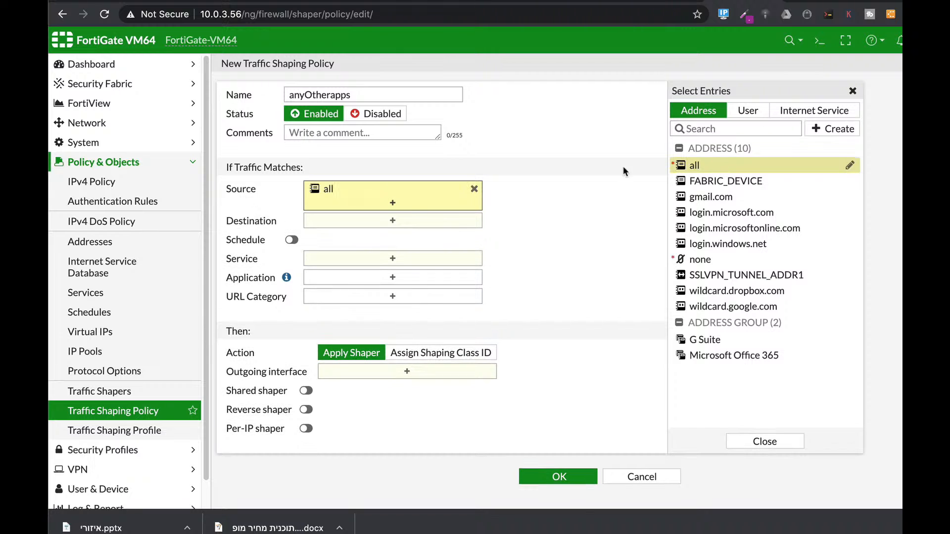
click(413, 224)
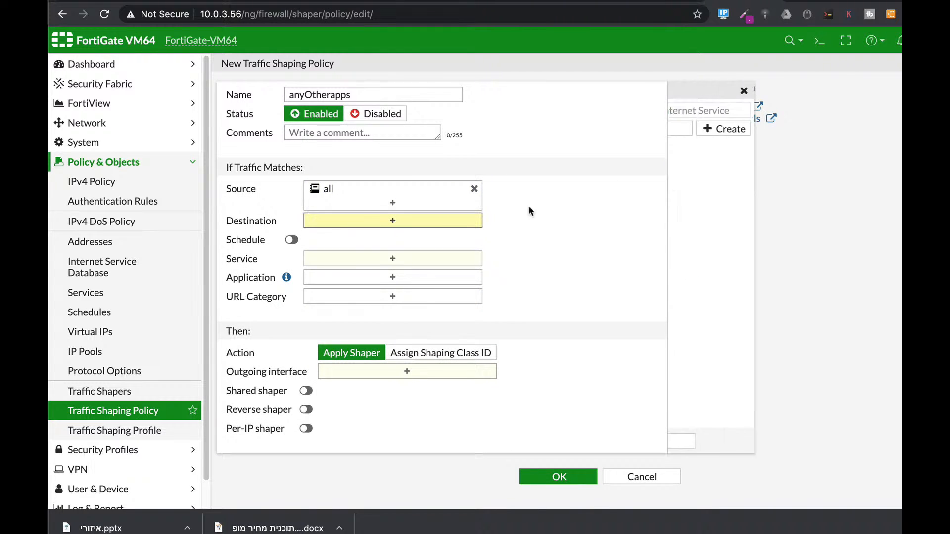
click(685, 166)
- Set the anyOtherapps policy's service to ALL and its outgoing interface to WAN (port1)
click(442, 272)
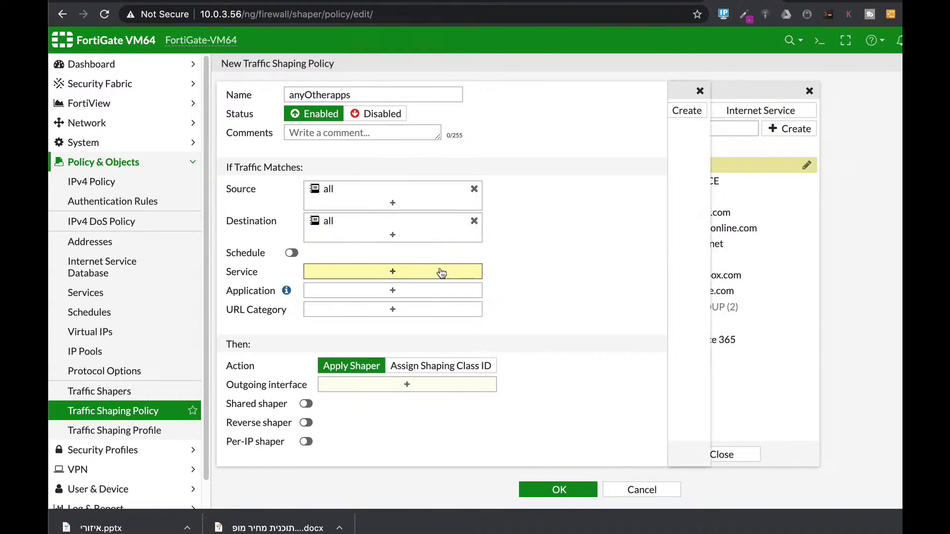
click(696, 161)
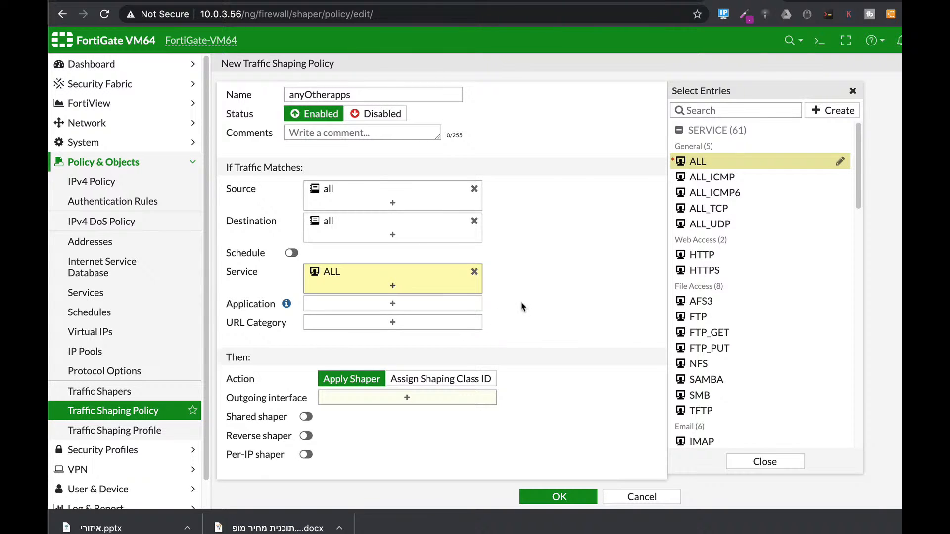
scroll(521, 303, down, 1)
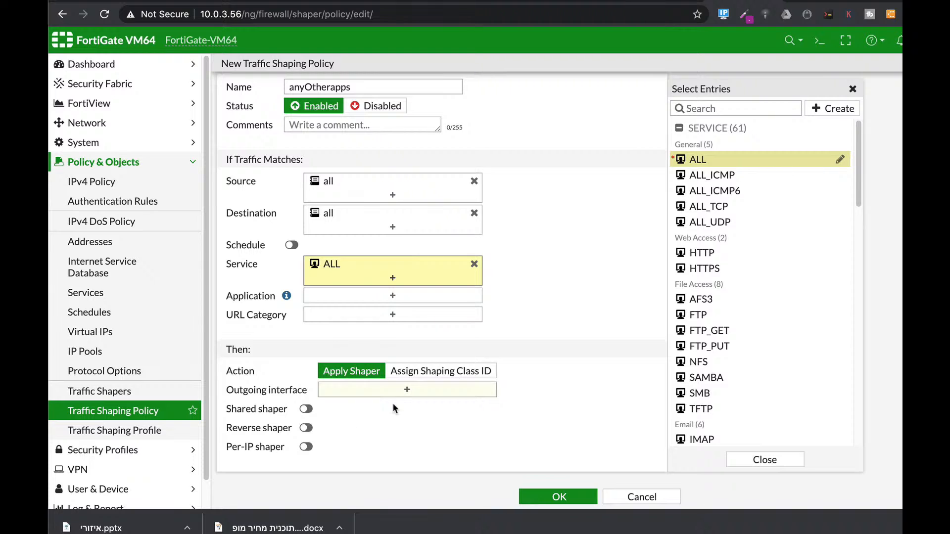
click(393, 390)
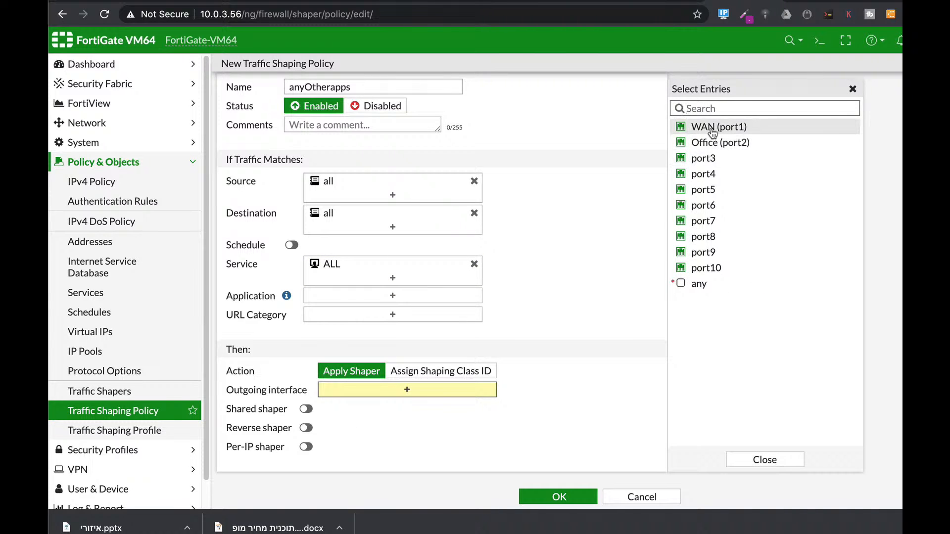
click(713, 129)
- Enable the shared and reverse shapers, both set to low-priority, and save the anyOtherapps policy
click(303, 423)
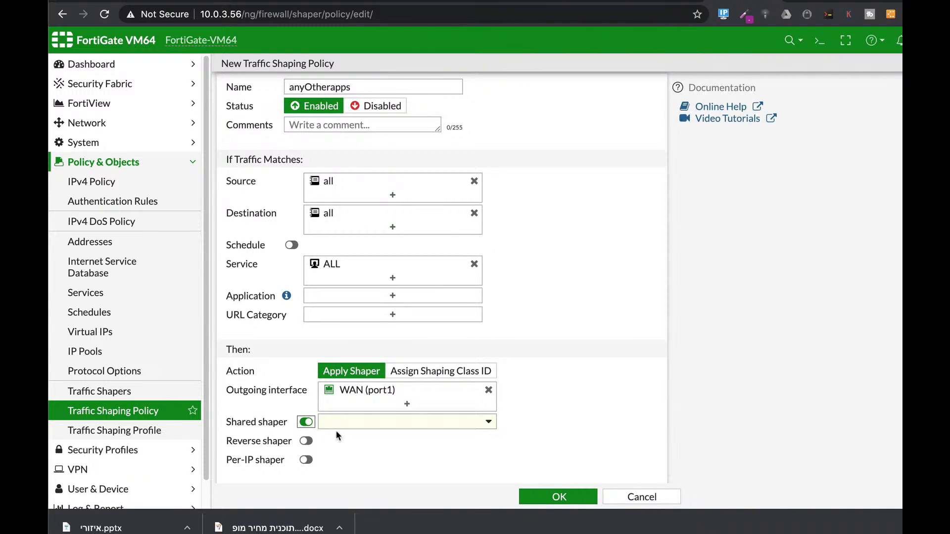
click(343, 426)
click(355, 488)
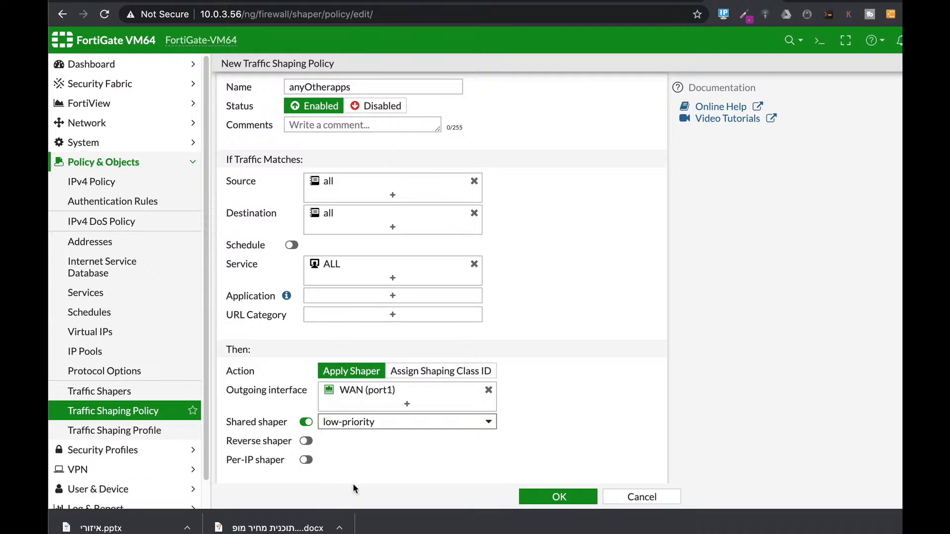
click(306, 441)
click(389, 440)
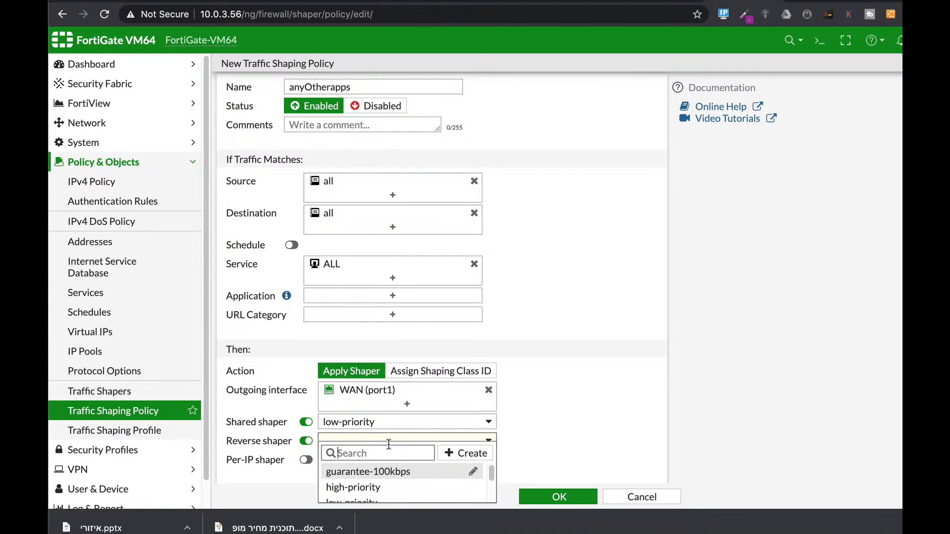
scroll(378, 495, down, 1)
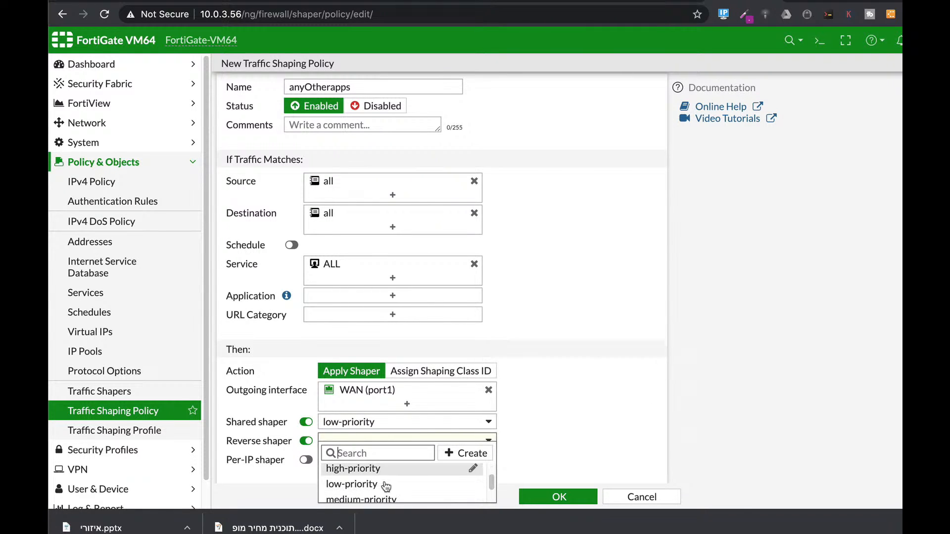
click(372, 485)
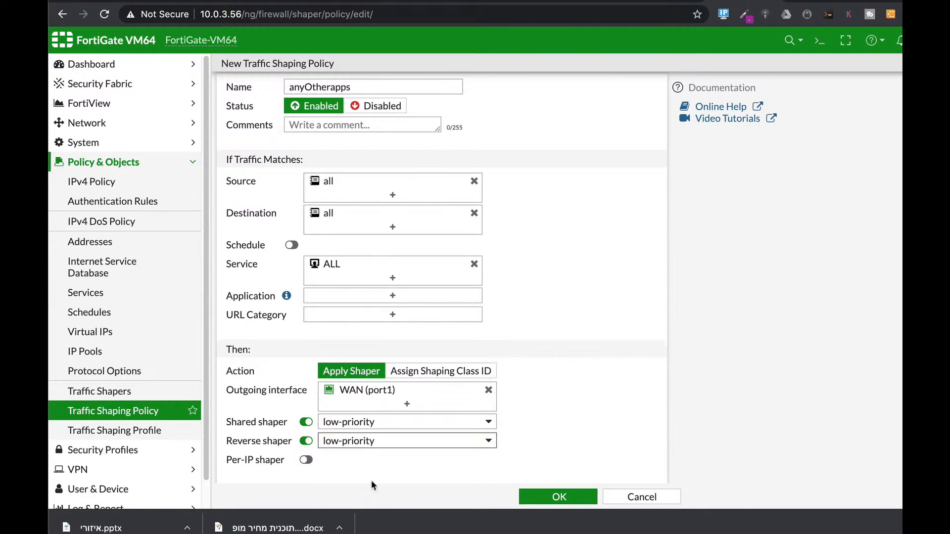
click(563, 495)
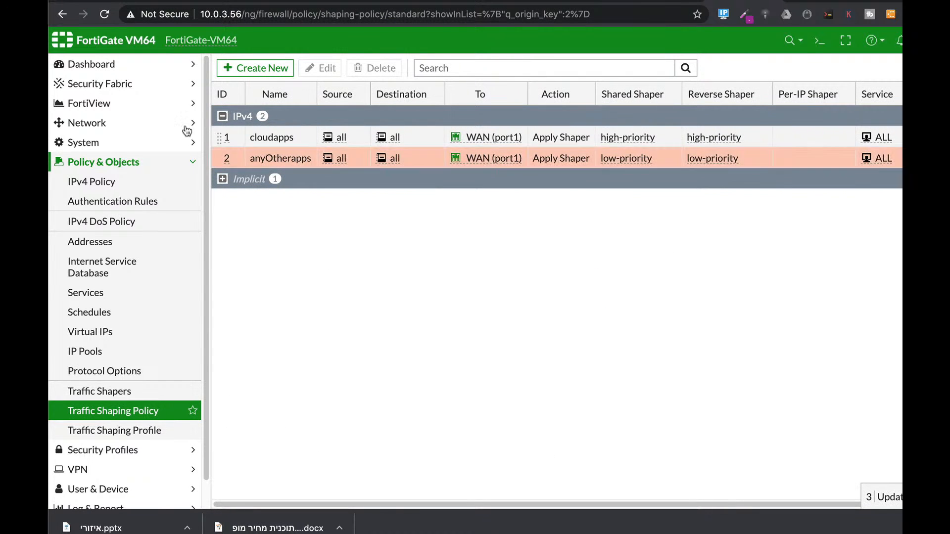
- List the firewall's sessions in the CLI console with get system session list
mouse_move(451, 141)
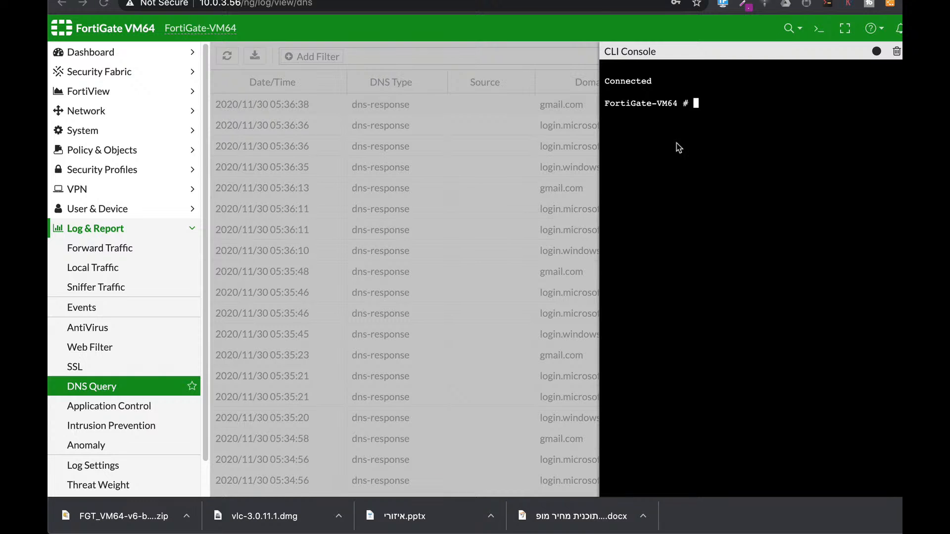
text(get system session list)
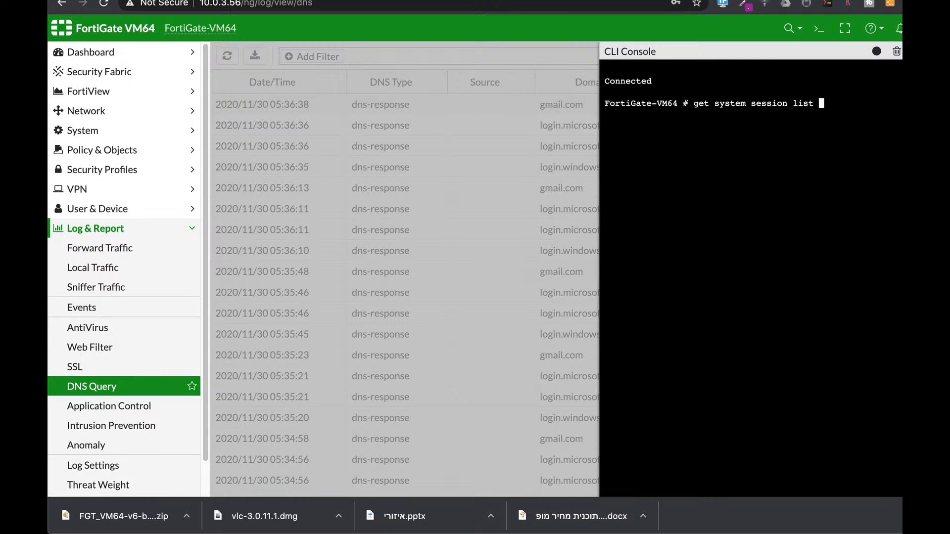
key(Return)
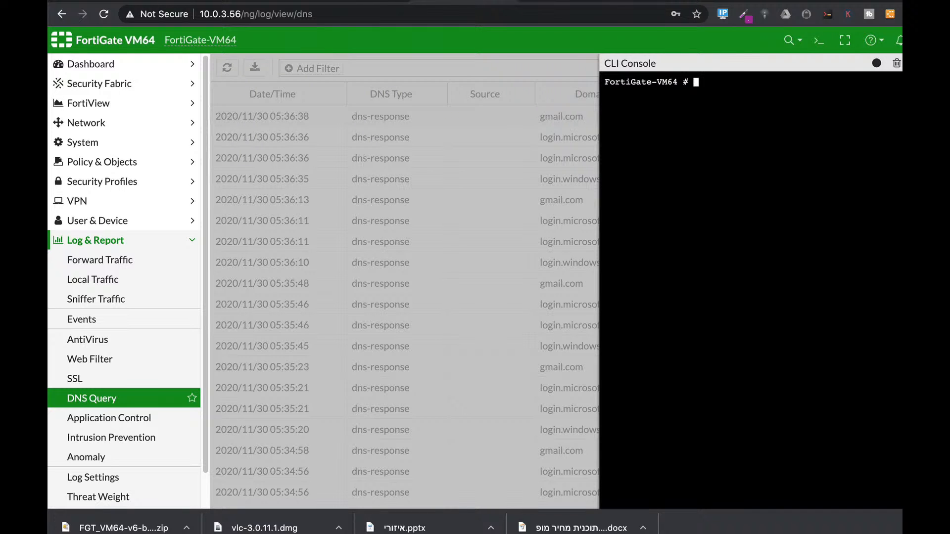
- Run get system session list in the CLI console and page through the session table to its end
text(get sy)
key(Tab)
text(session)
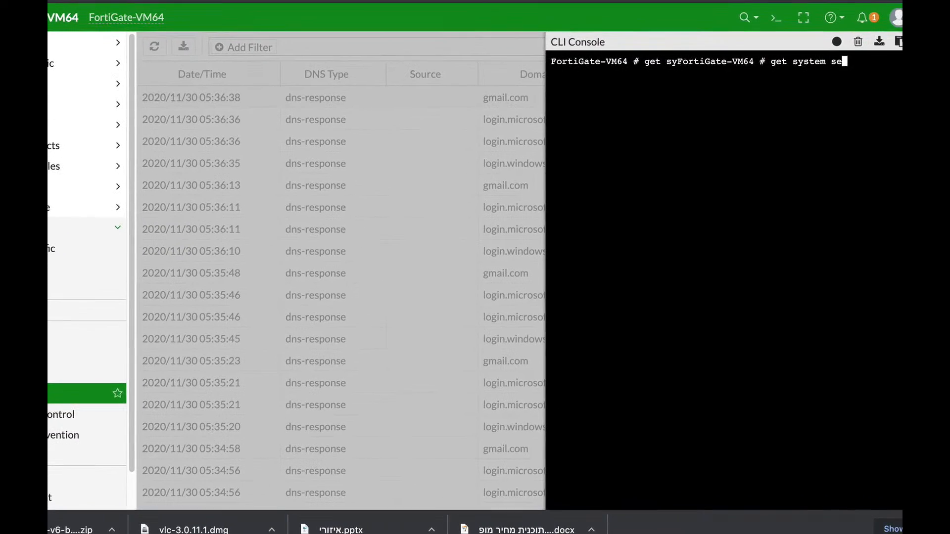
text( list)
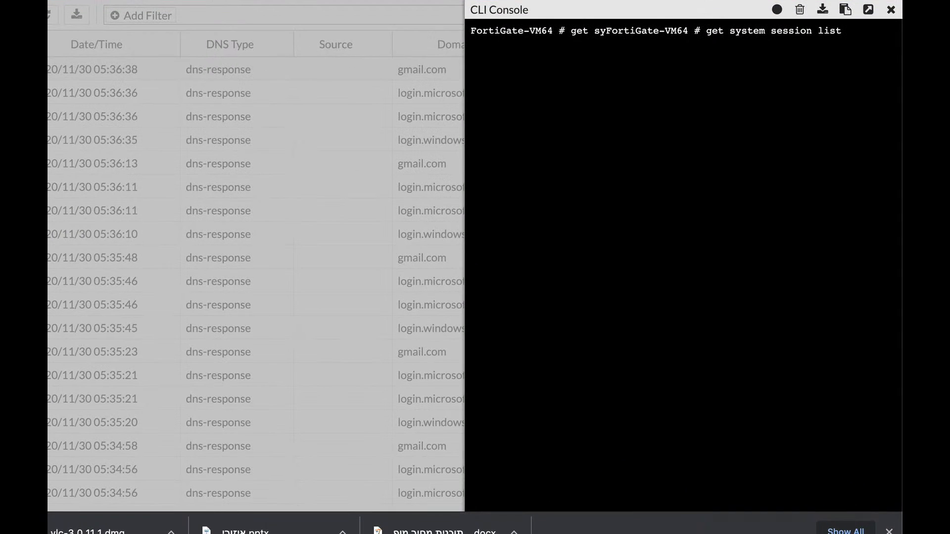
key(Return)
key(Return)
key(Return)
key(Return)
key(Return)
key(Return)
key(Return)
key(Return)
key(Return)
key(Return)
key(Return)
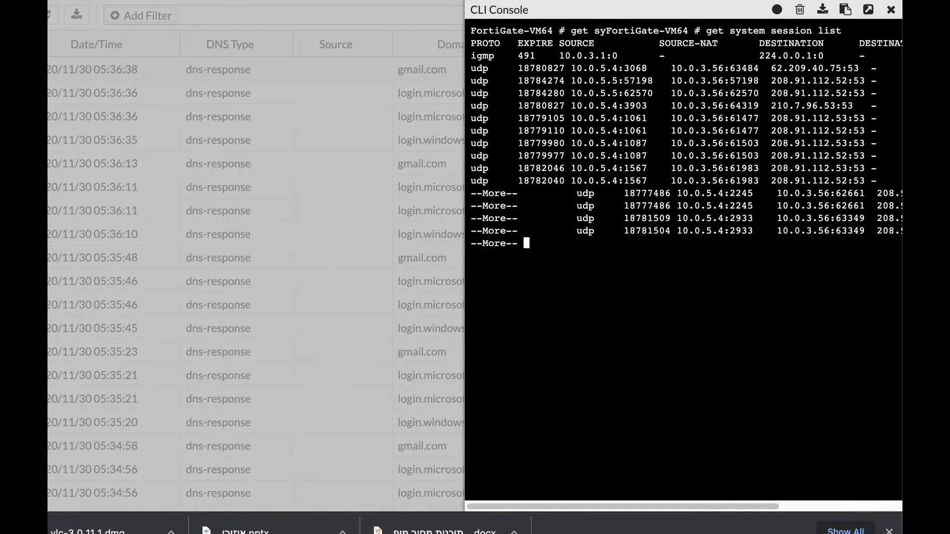
key(Return)
key(Return)
key(Return)
key(Return)
key(Return)
key(Return)
key(Return)
key(Return)
key(Return)
key(Return)
key(Return)
key(Return)
key(Return)
key(Return)
key(Return)
key(Return)
key(Return)
key(Return)
key(Return)
key(Return)
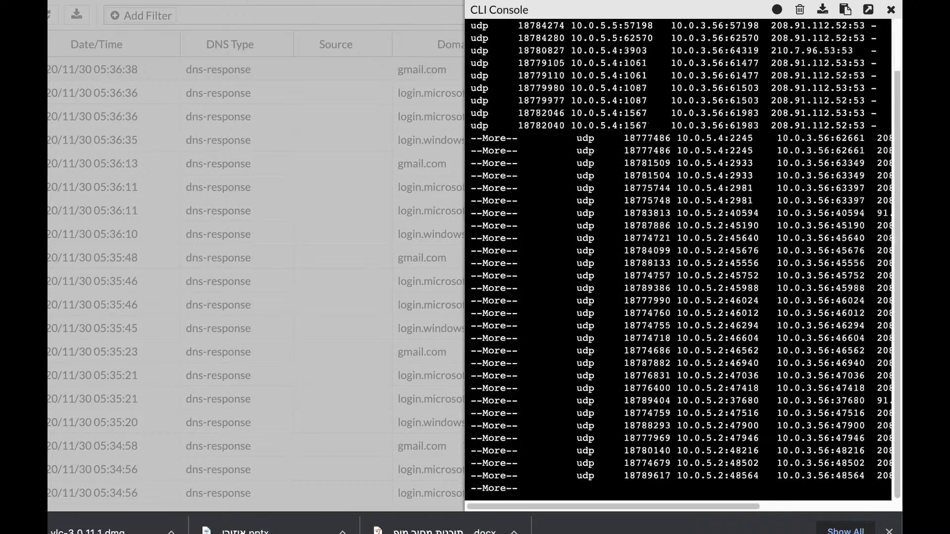
key(Return)
key(Return)
key(Return)
key(Return)
key(Return)
key(Return)
key(Return)
key(Return)
key(Return)
key(Return)
key(Return)
key(Return)
key(Return)
key(Return)
key(Return)
key(Return)
key(Return)
key(Return)
key(Return)
key(Return)
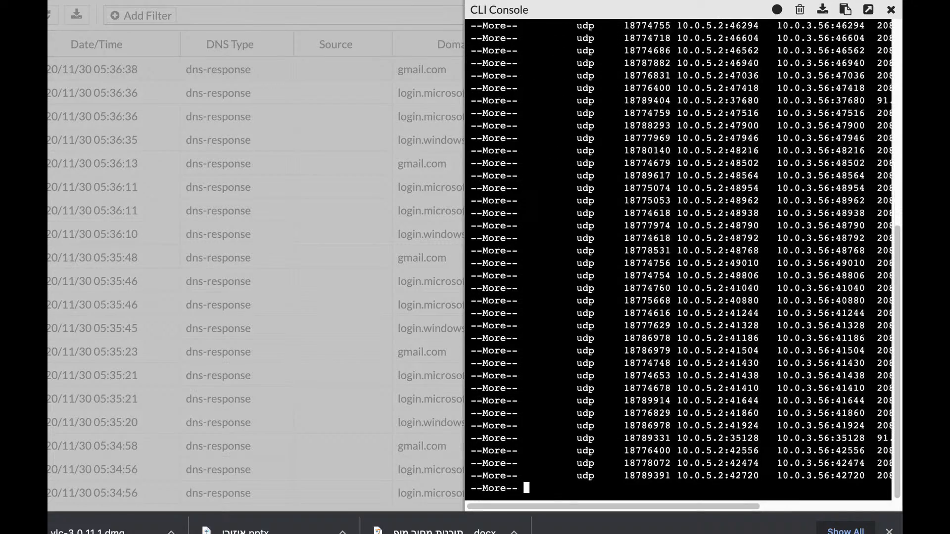
key(Return)
key(Return)
key(Return)
key(Return)
key(Return)
key(Return)
key(Return)
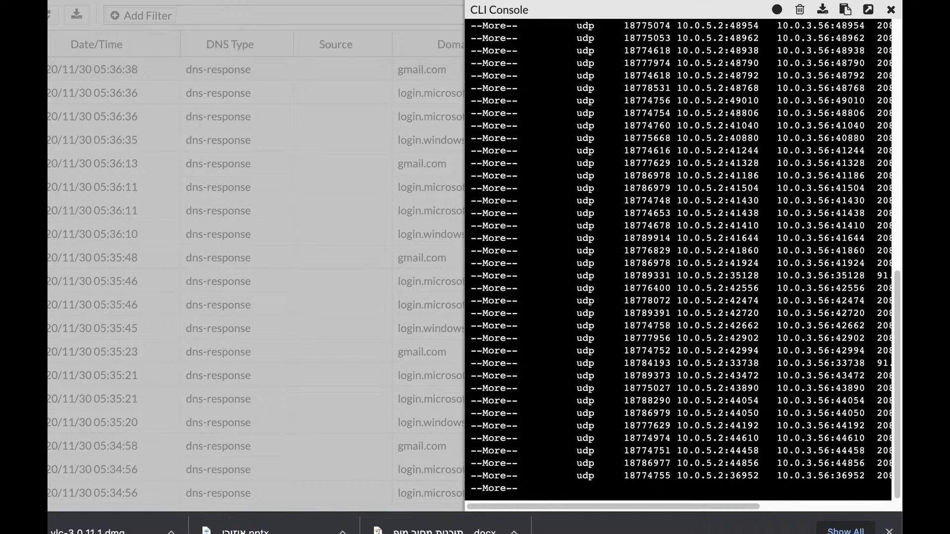
key(Return)
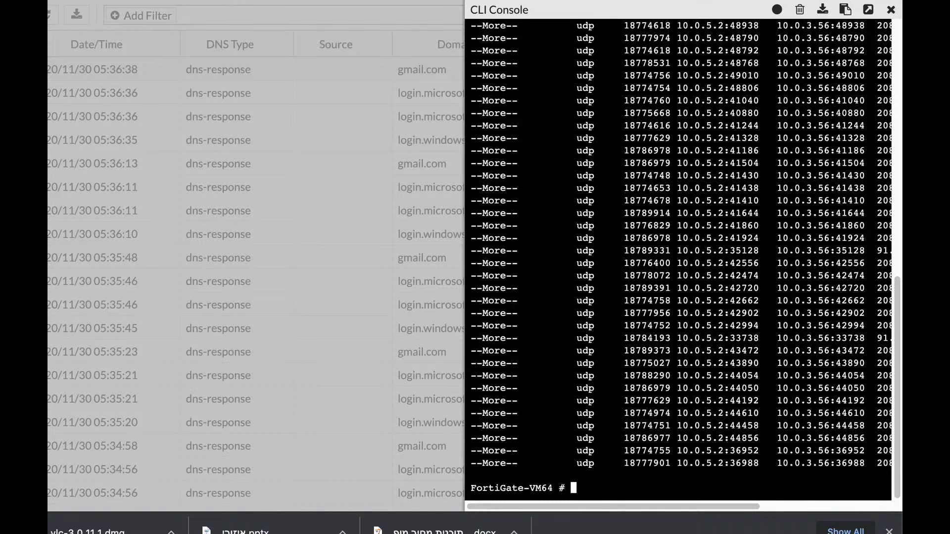
- Filter the sessions by source address 10.0.5.4 with diag sys session filter src
text(diag sys  session )
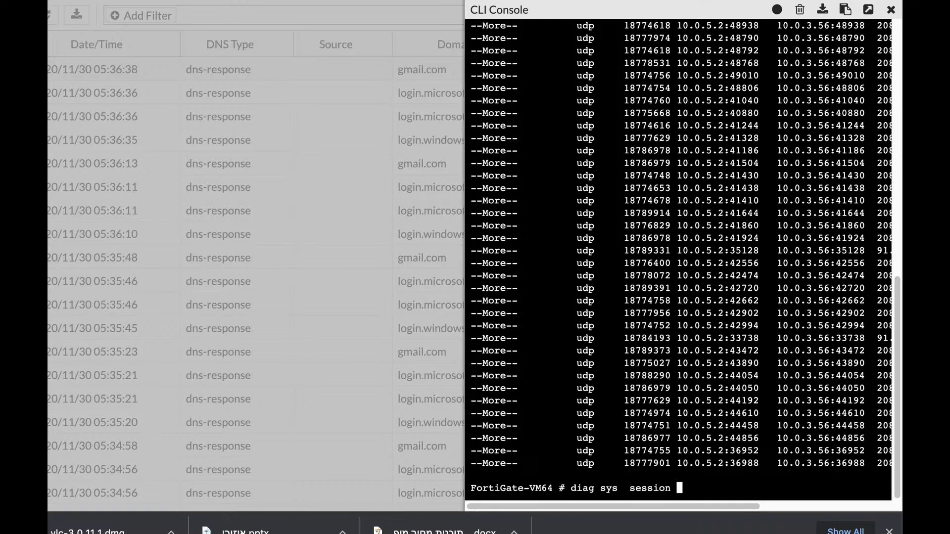
text(clear)
key(BackSpace)
key(BackSpace)
key(BackSpace)
key(BackSpace)
key(BackSpace)
key(BackSpace)
text(filter)
text(nsrc)
key(Tab)
key(Tab)
key(BackSpace)
key(BackSpace)
key(BackSpace)
key(BackSpace)
key(BackSpace)
key(BackSpace)
text(src 10.0.5.4)
key(Return)
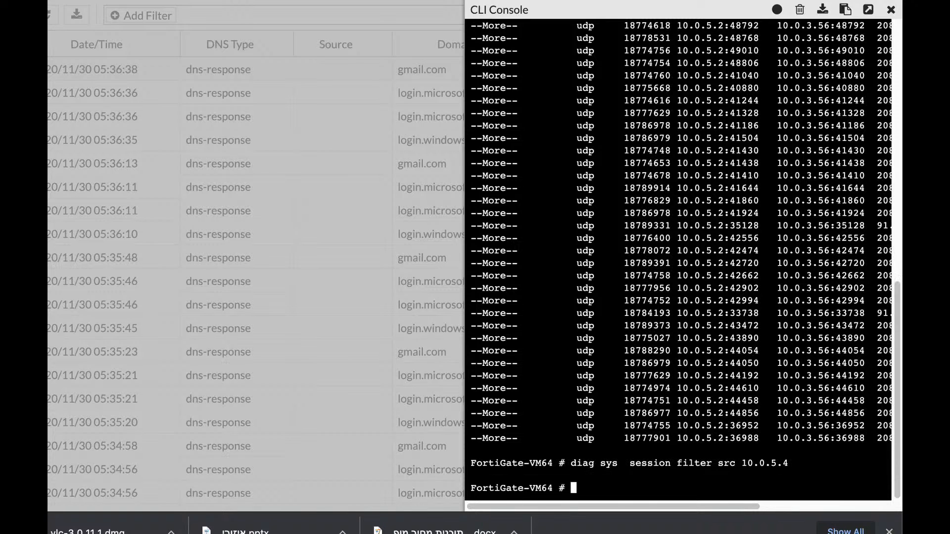
- Clear the sessions matching the filter with diag sys session clear
text(diag sys session )
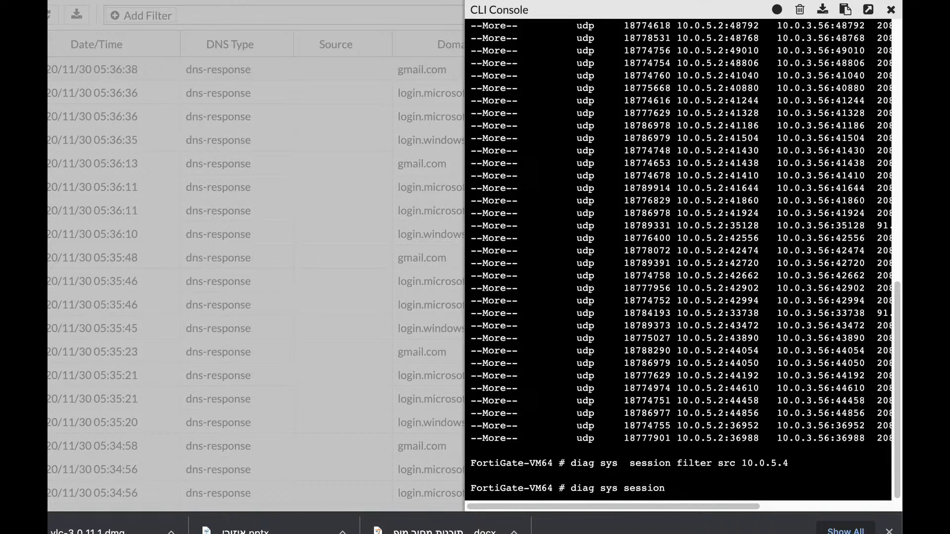
text(clear)
key(Return)
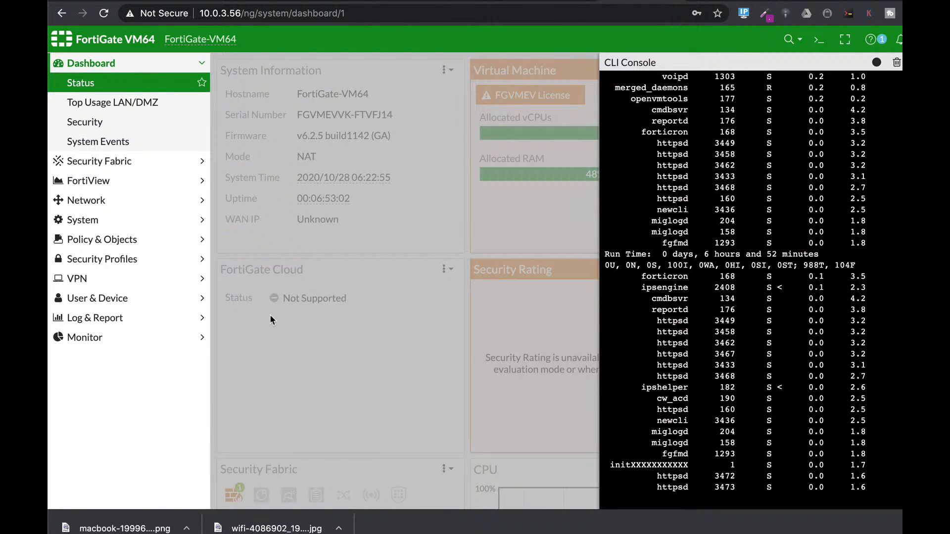
- Quit the running process monitor and enter the global system settings with config system global
key(q)
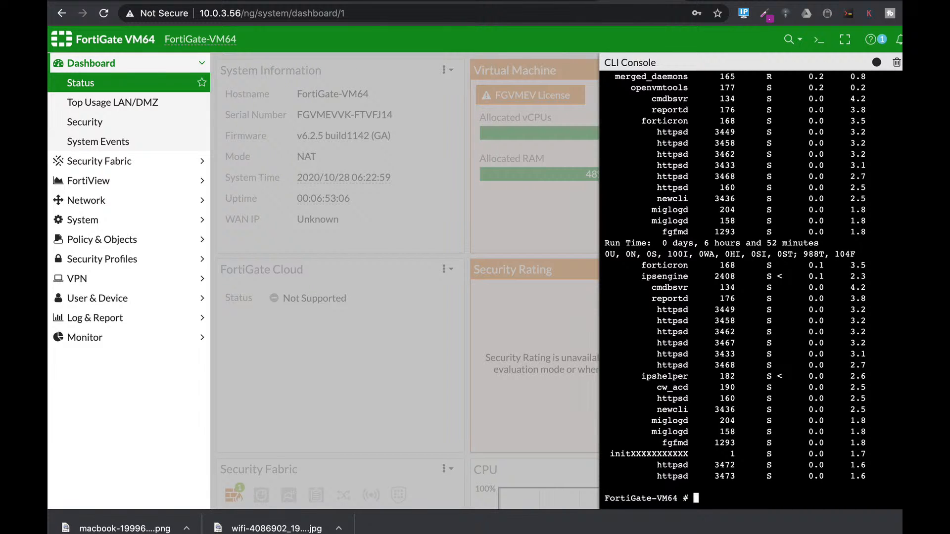
text(config system global)
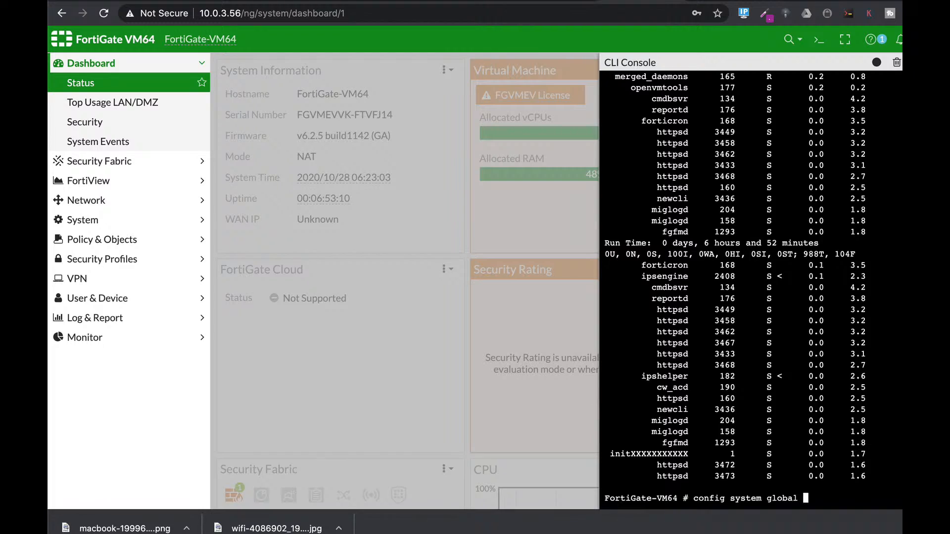
key(Return)
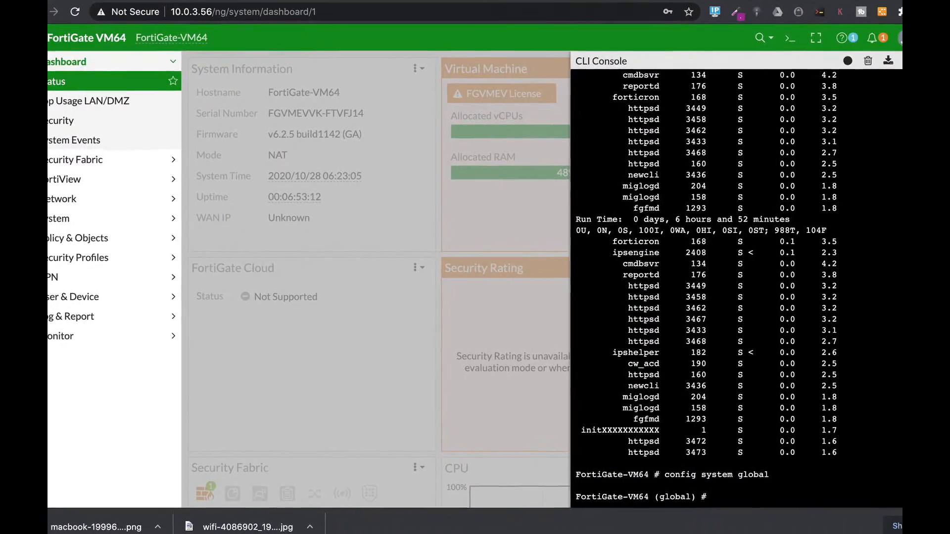
- Look through the memory-use-threshold options available to set, such as extreme and red, and abort the global configuration
text(set memory-use-threshold-extreme)
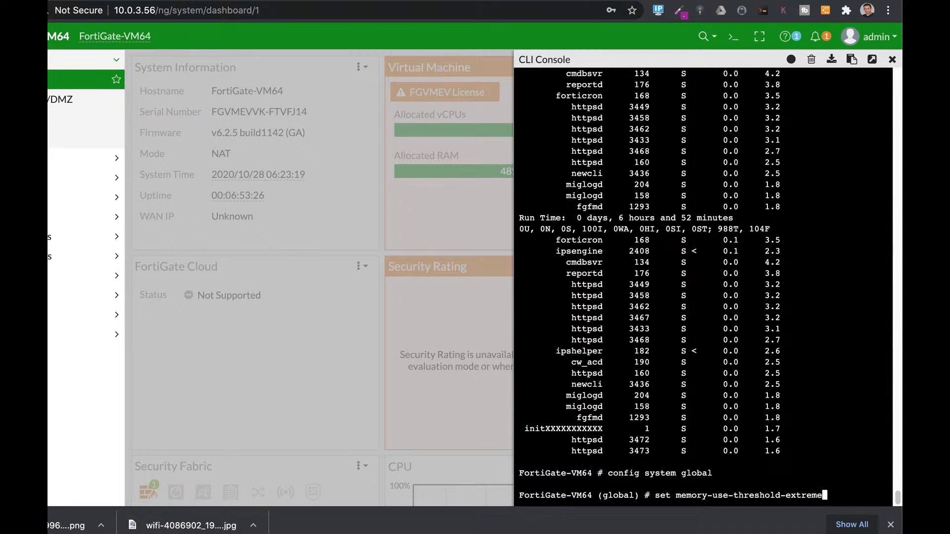
key(ctrl+w)
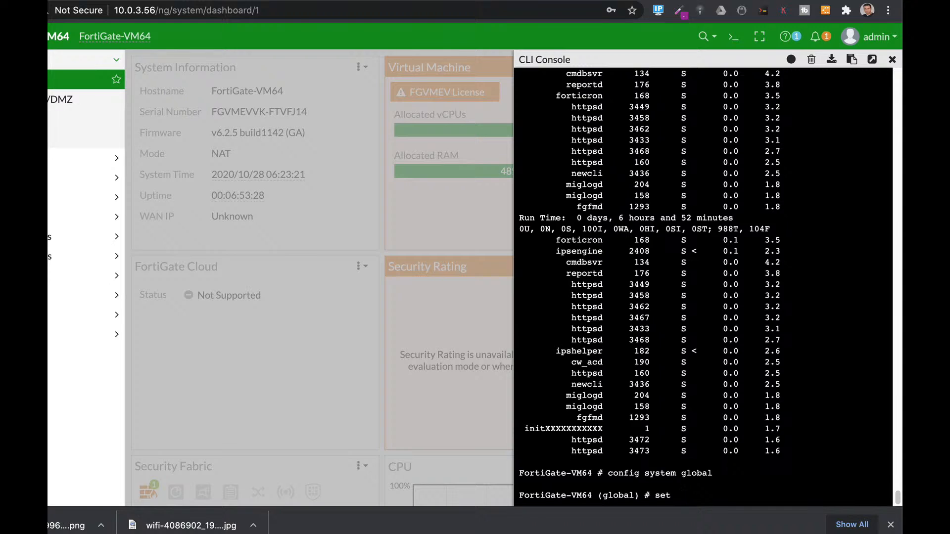
text(mem)
key(Tab)
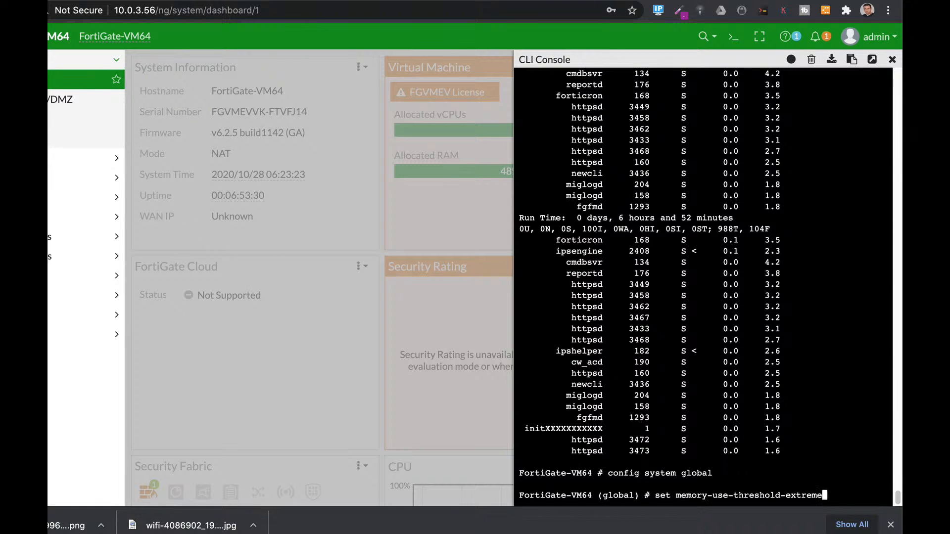
key(Tab)
key(Tab)
key(ctrl+c)
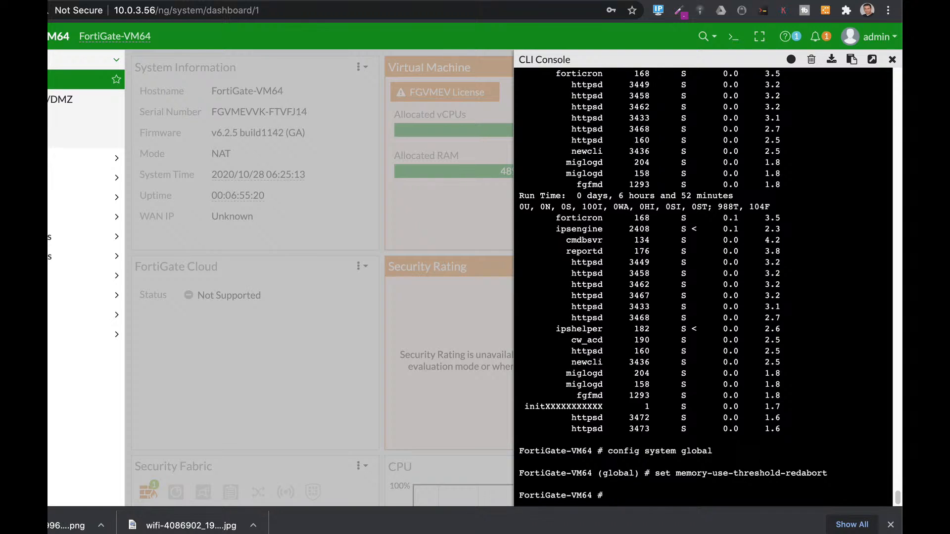
- Enter config ips global, start a set fail-open command, and leave the IPS configuration with abort
text(config ips)
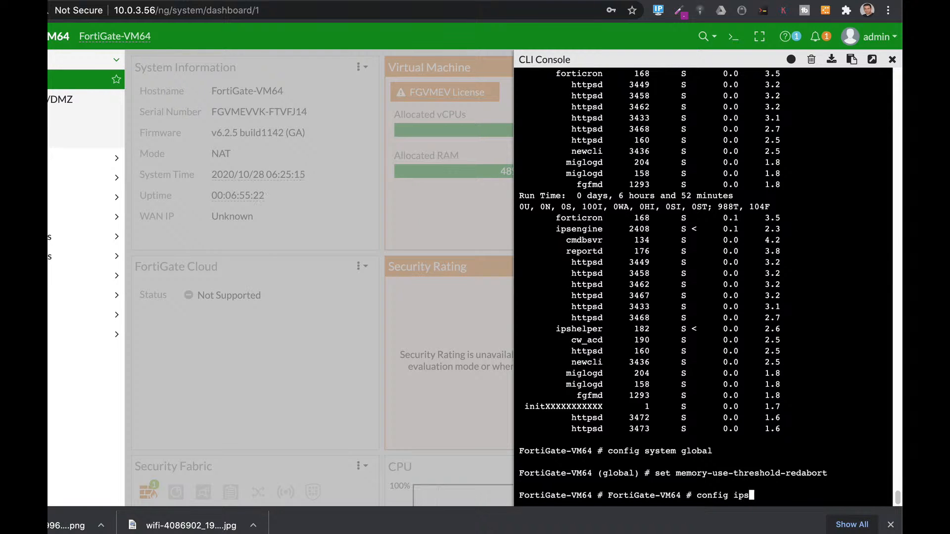
text( global)
key(Return)
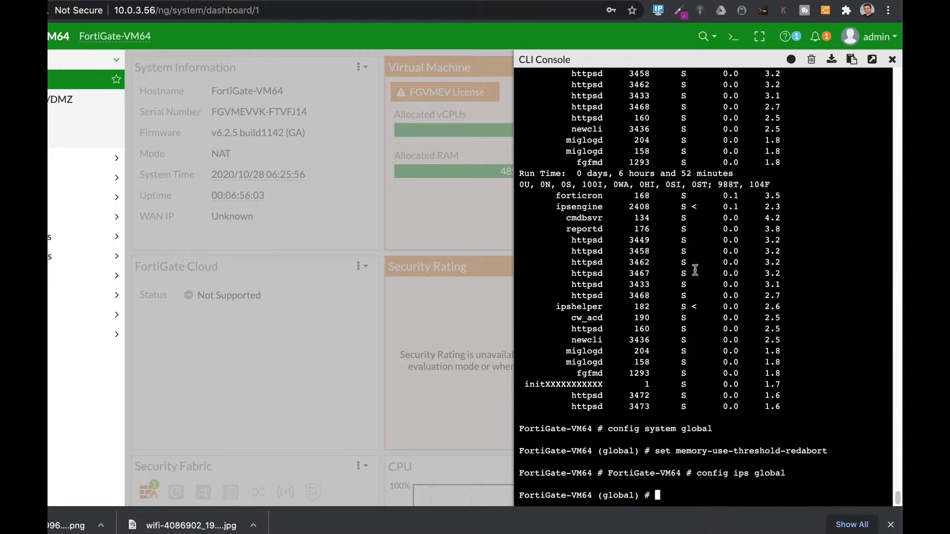
text(set fail-open)
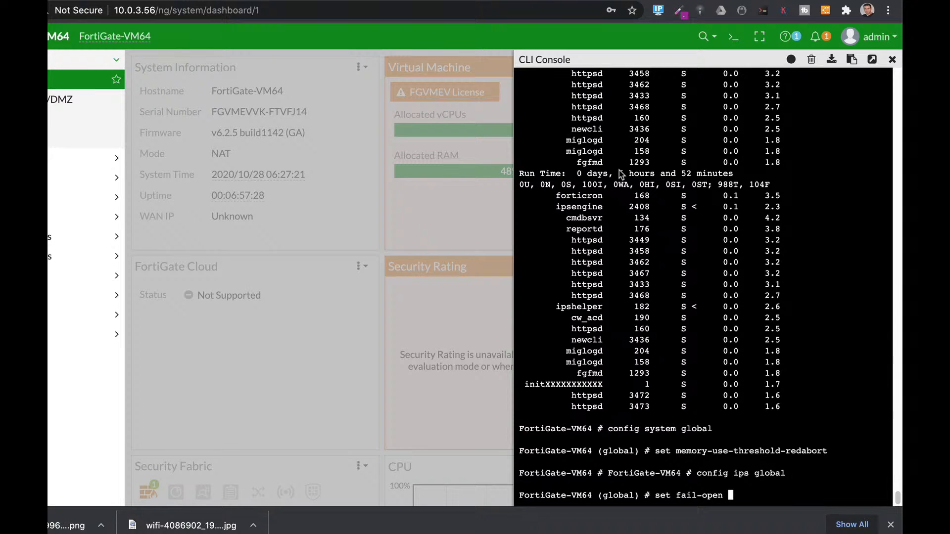
text(abort)
key(Return)
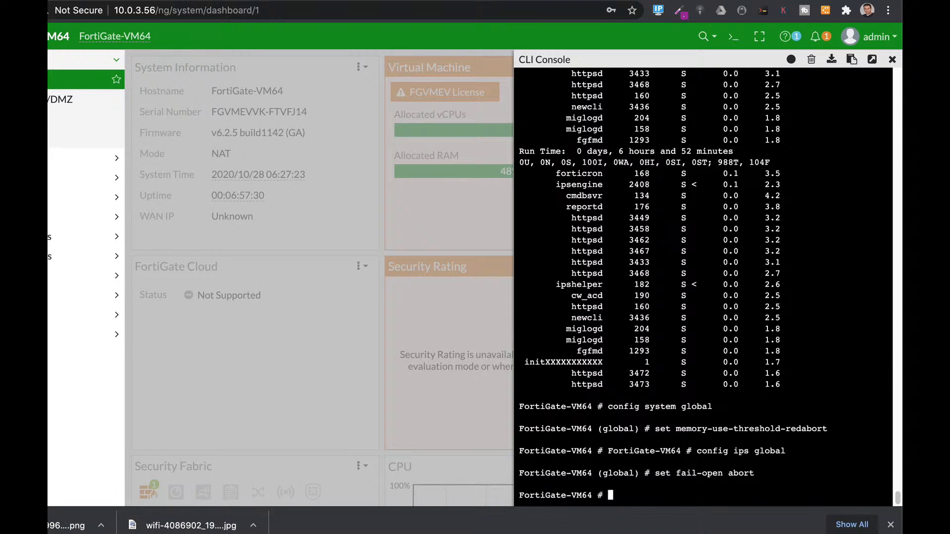
- Run diag hardware sysinfo conserve and examine the memory conserve mode state and the memory thresholds
text(diag har)
key(Tab)
text(sy)
key(Tab)
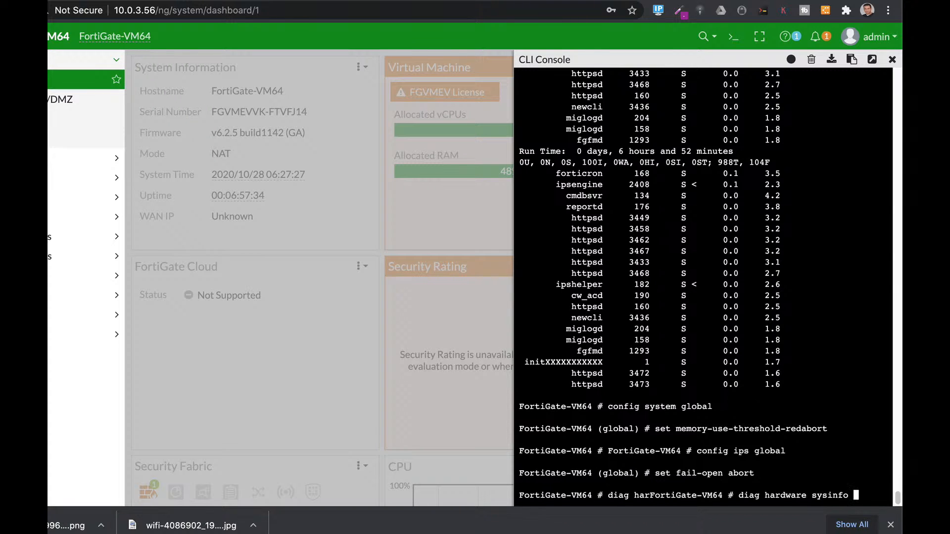
text(co)
key(Tab)
key(Return)
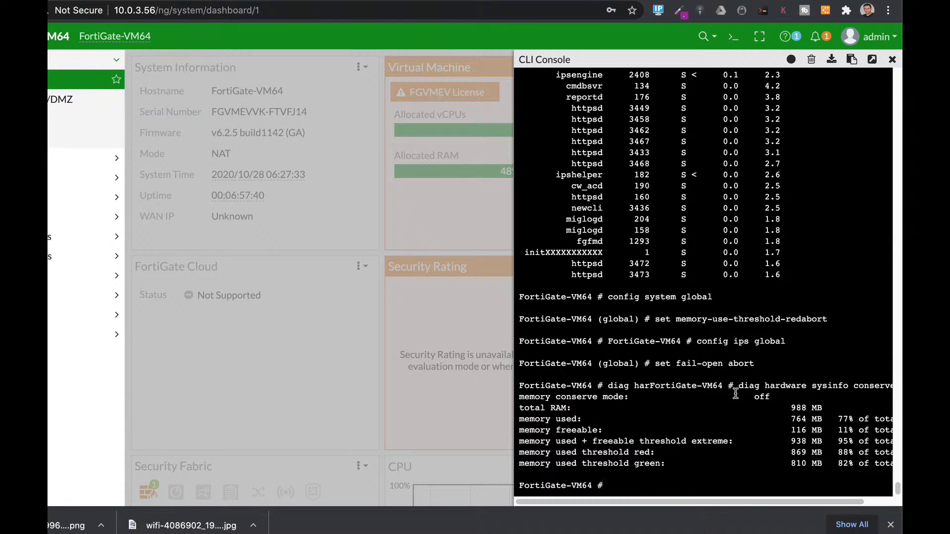
drag(770, 397, 752, 395)
scroll(717, 479, right, 2)
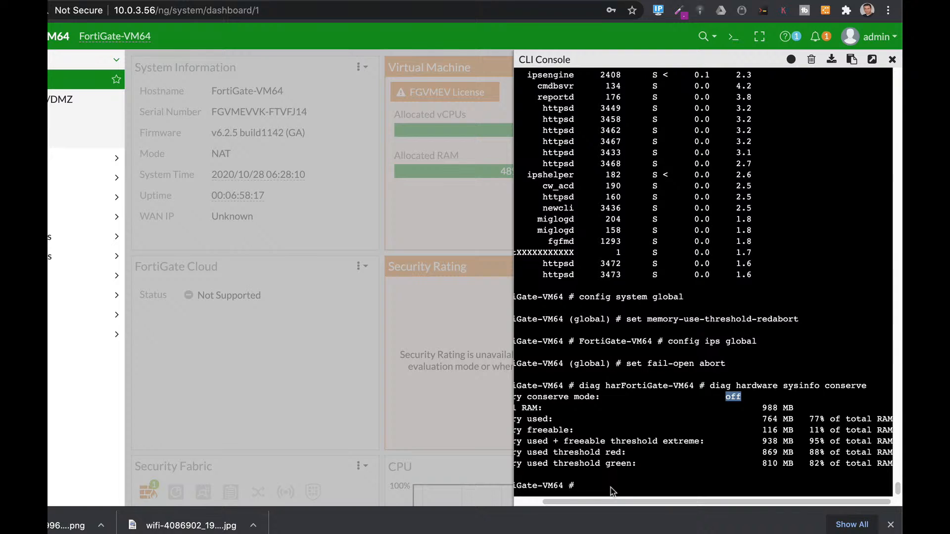